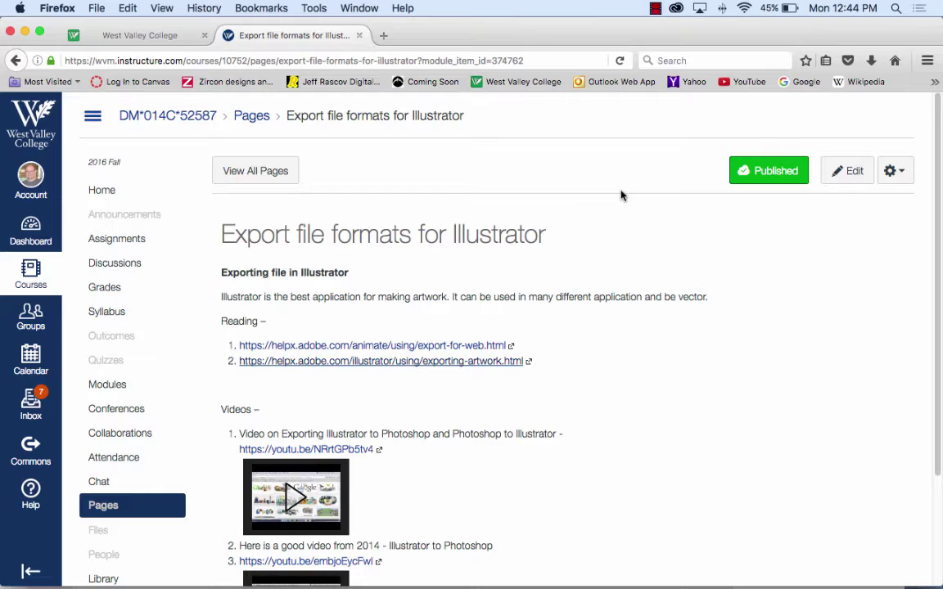
Switch from the Canvas course page in Firefox to Photoshop's winter_app.psd design.
mouse_move(321, 581)
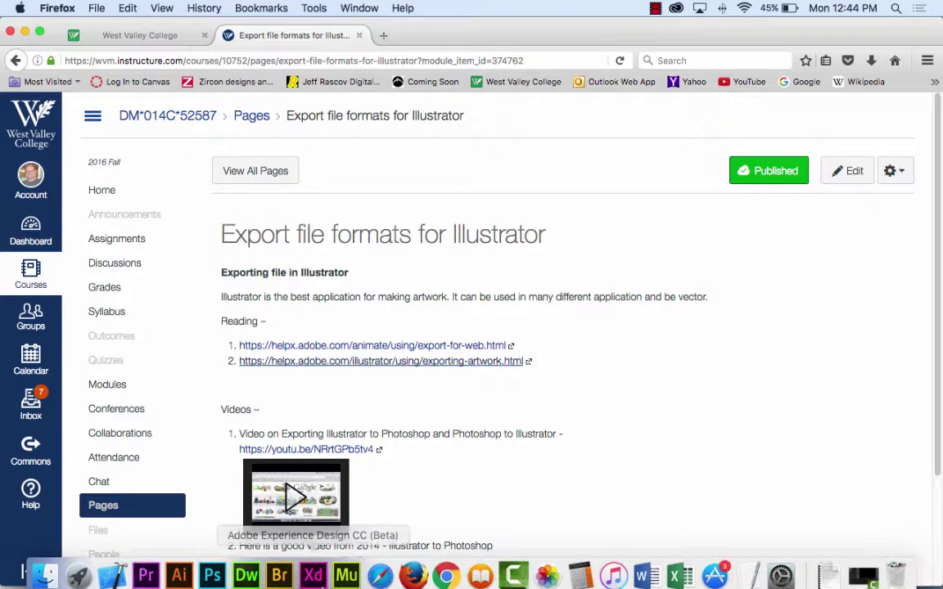
click(212, 575)
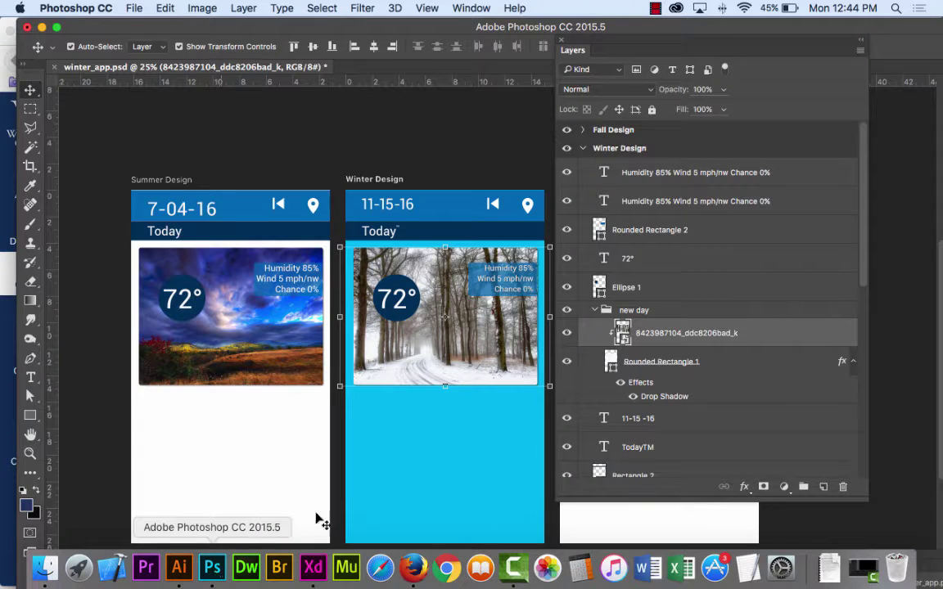
Create a new blank document using the U.S. Paper preset.
click(131, 8)
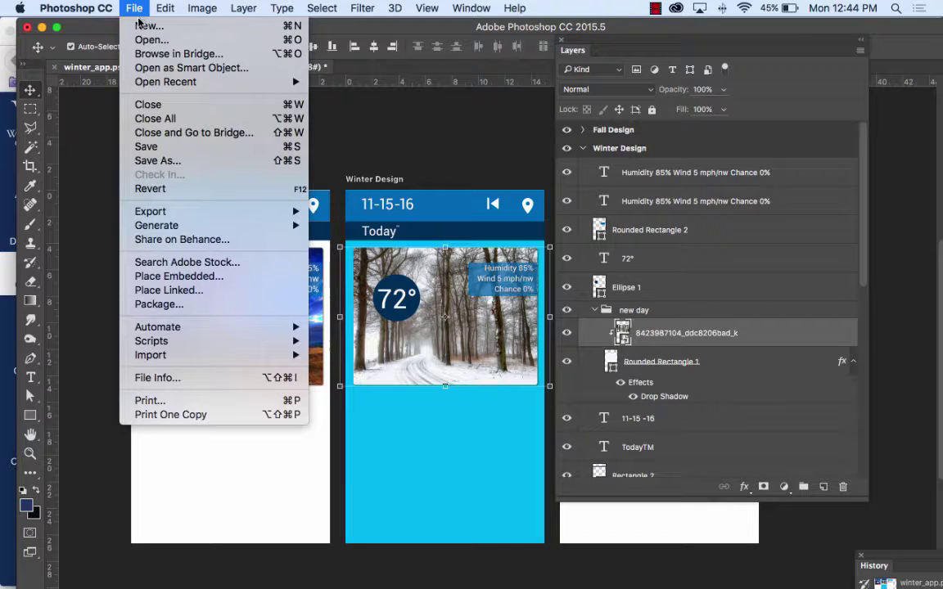
click(147, 25)
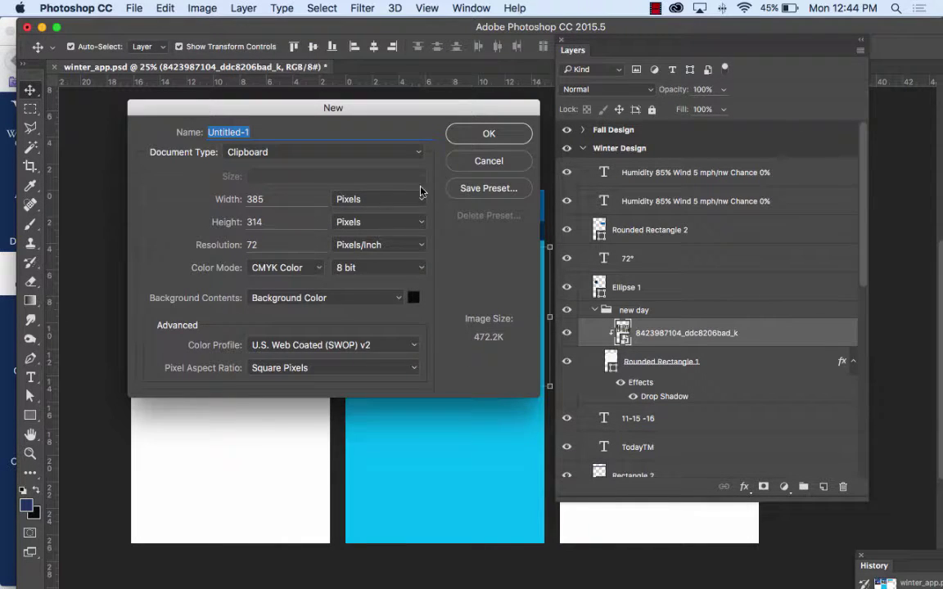
click(379, 151)
click(297, 163)
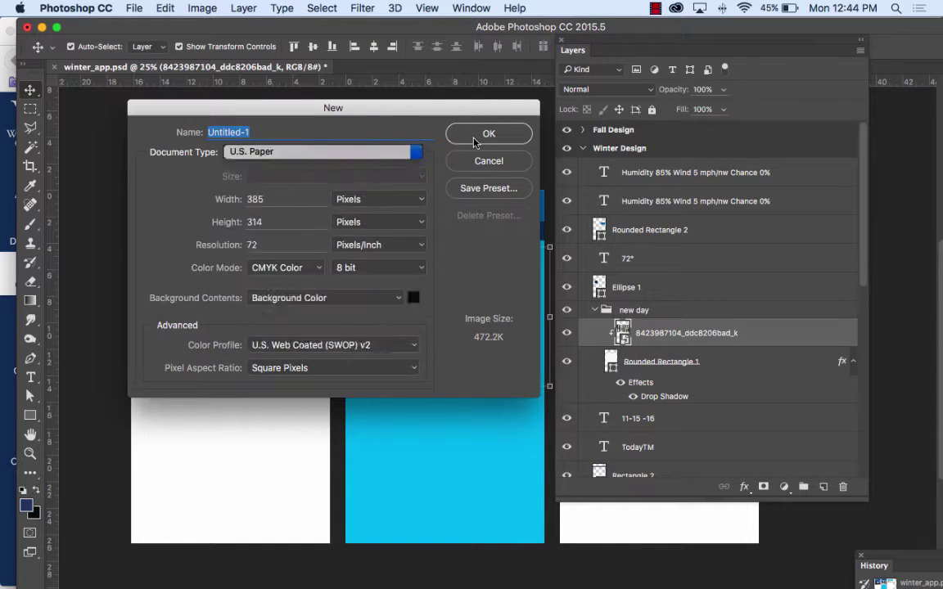
click(475, 139)
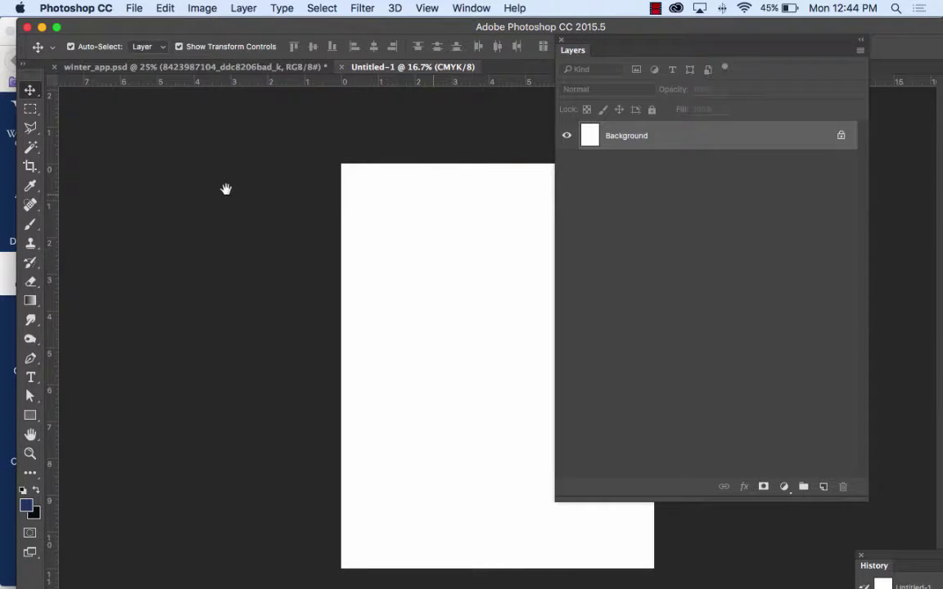
Float Untitled-1 in its own enlarged window and move the Layers panel aside.
drag(370, 69, 168, 78)
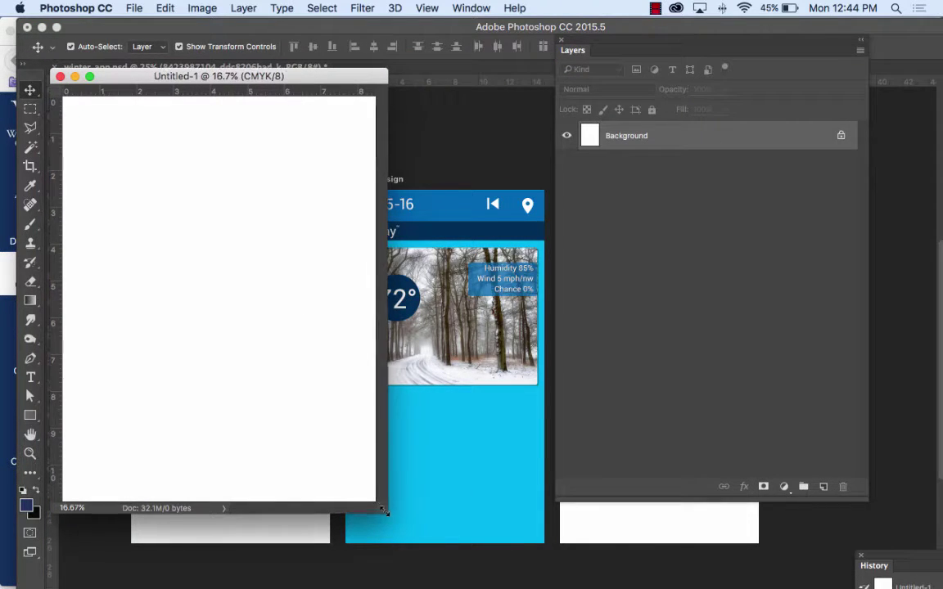
drag(383, 511, 696, 573)
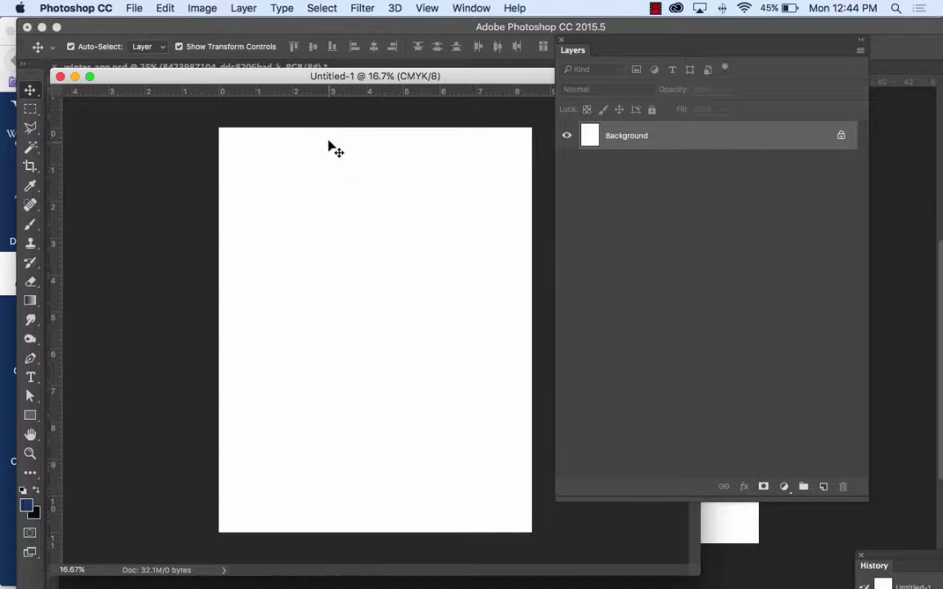
drag(350, 81, 375, 83)
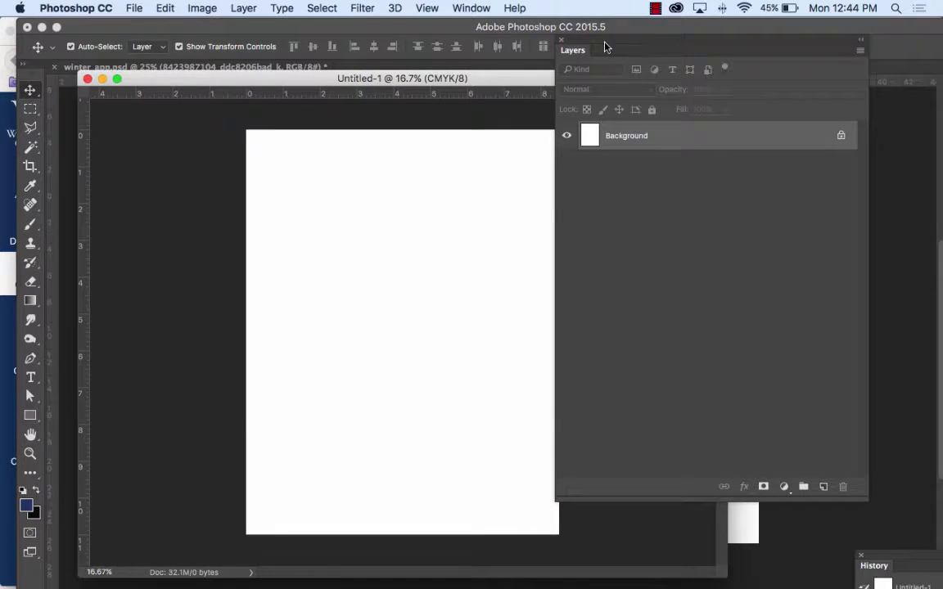
drag(606, 46, 665, 137)
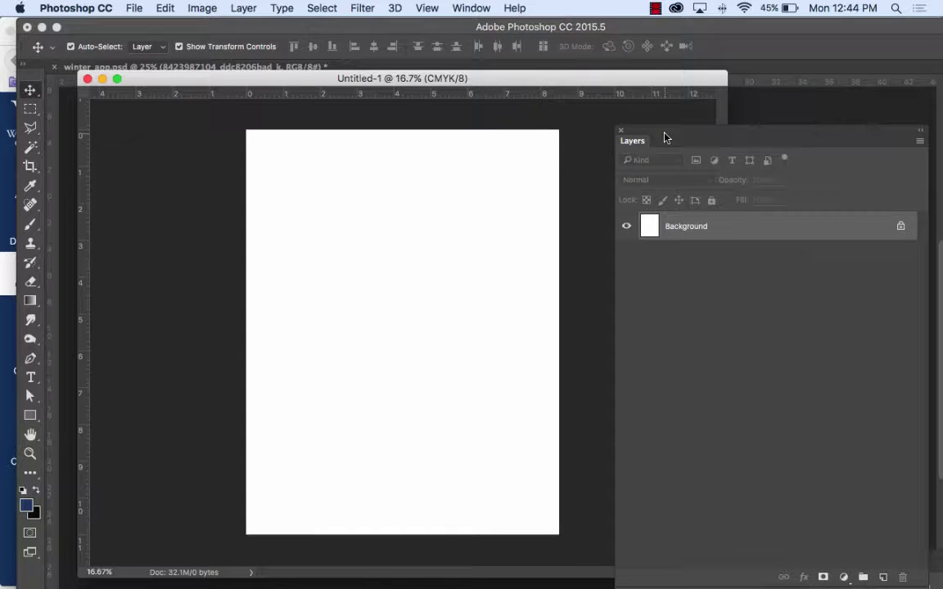
mouse_move(312, 583)
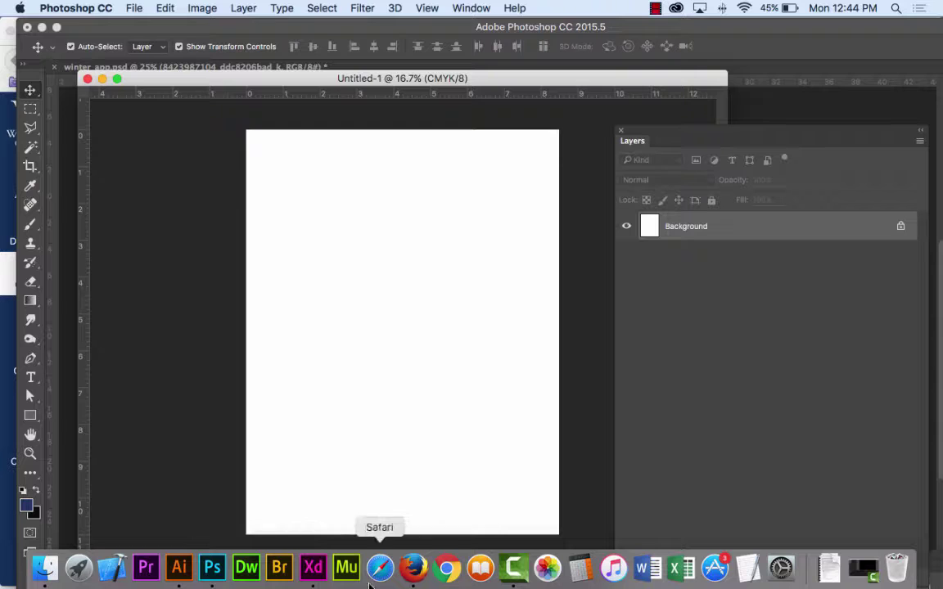
Switch to Illustrator's Untitled-1 document containing the traced black rain-cloud icon.
click(178, 568)
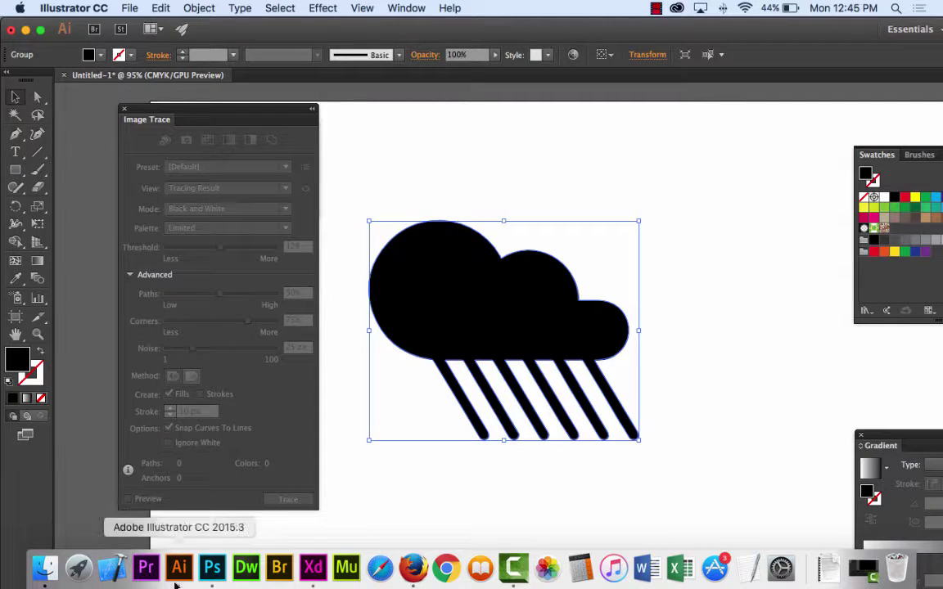
click(211, 570)
click(134, 8)
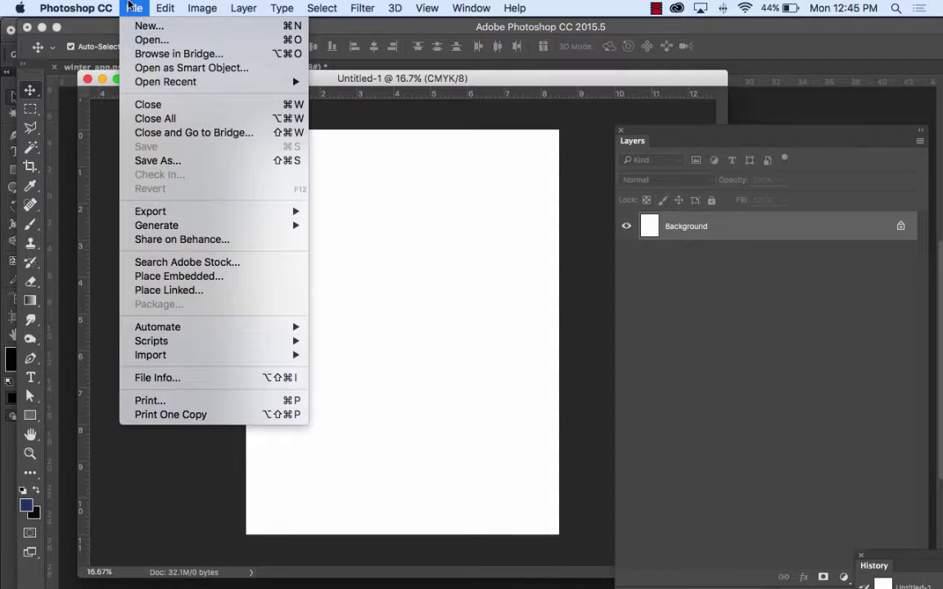
click(141, 40)
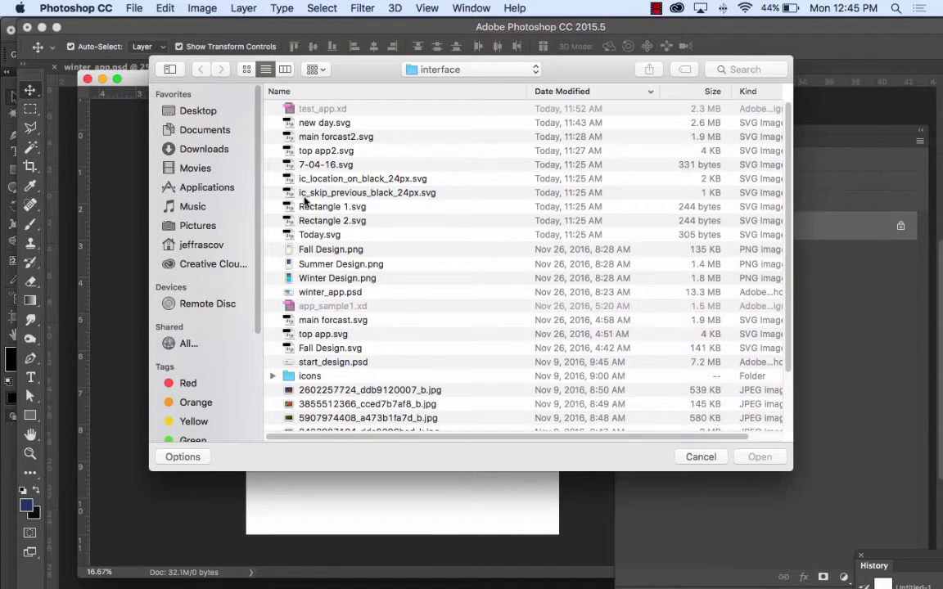
scroll(356, 332, down, 5)
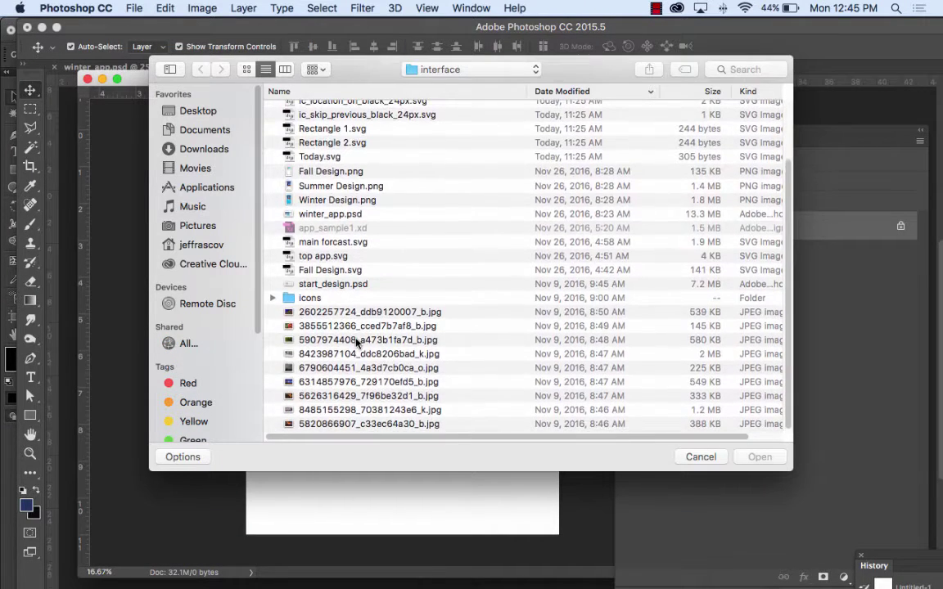
click(359, 328)
click(760, 456)
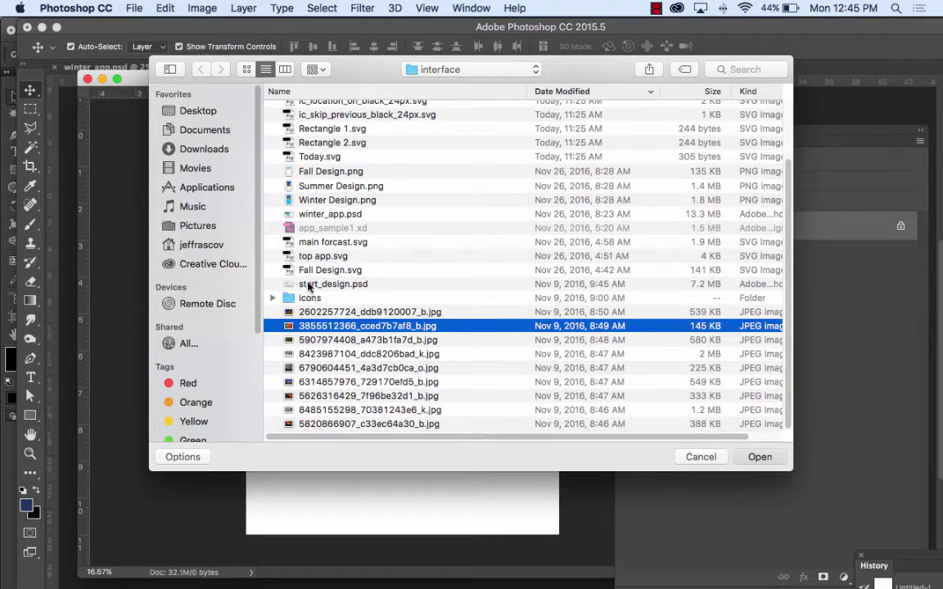
Arrange the flower window and Layers panel, then return to Illustrator's cloud icon.
drag(379, 81, 357, 78)
drag(667, 132, 763, 135)
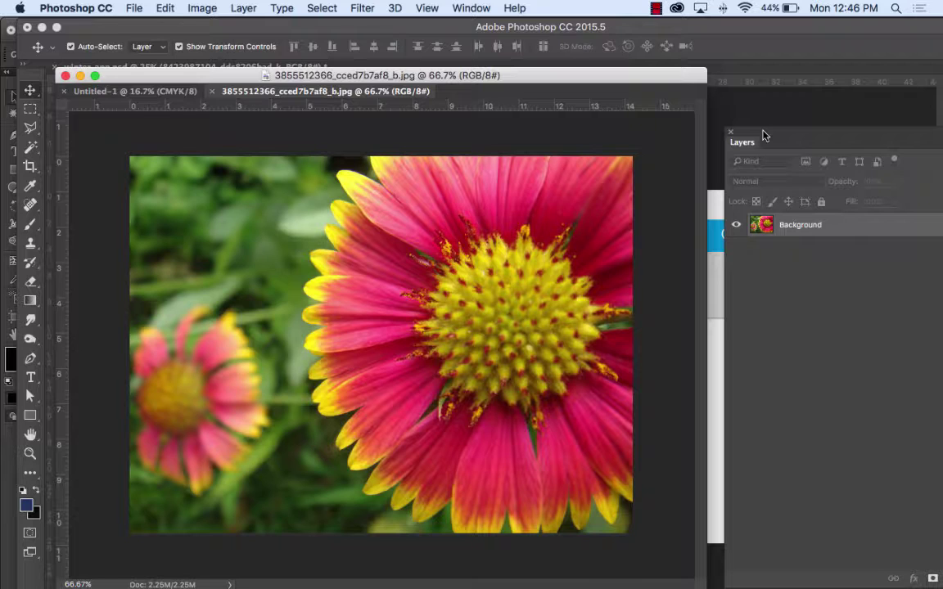
click(714, 377)
mouse_move(510, 572)
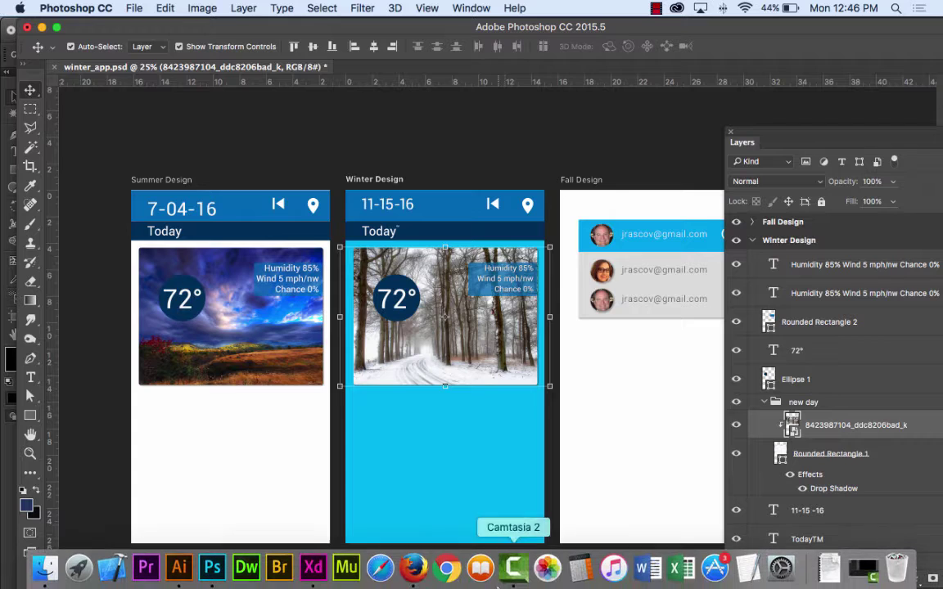
click(180, 569)
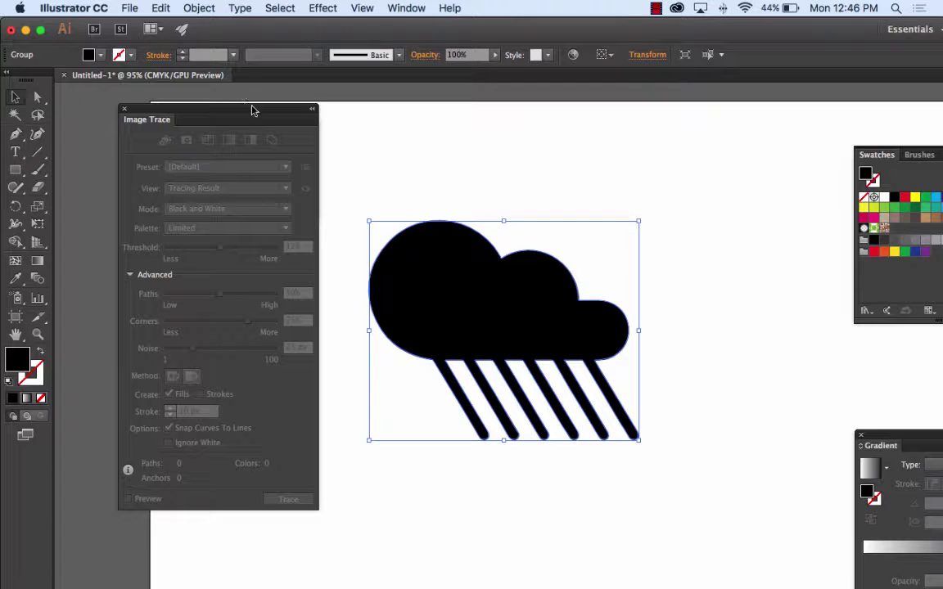
Fit the artboard to the selected rain-cloud icon using Fit to Selected Art.
mouse_move(254, 110)
mouse_down()
mouse_move(220, 214)
mouse_move(279, 277)
mouse_move(279, 259)
mouse_up()
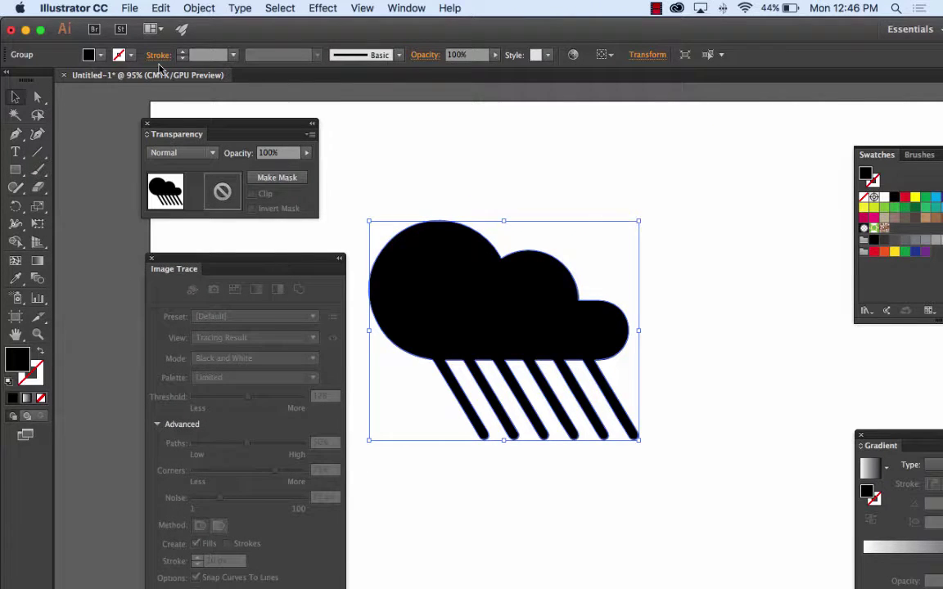
click(133, 9)
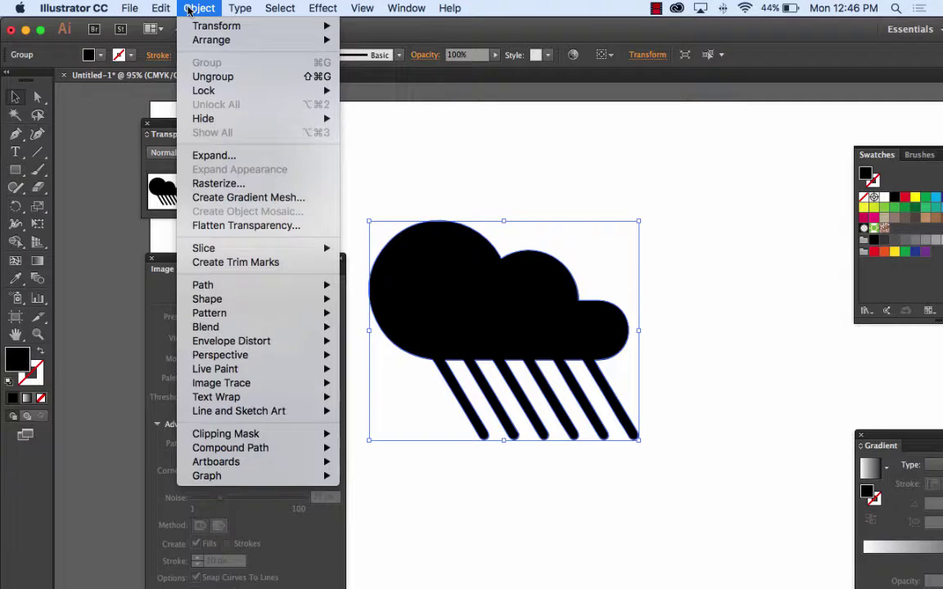
mouse_move(185, 9)
mouse_move(237, 465)
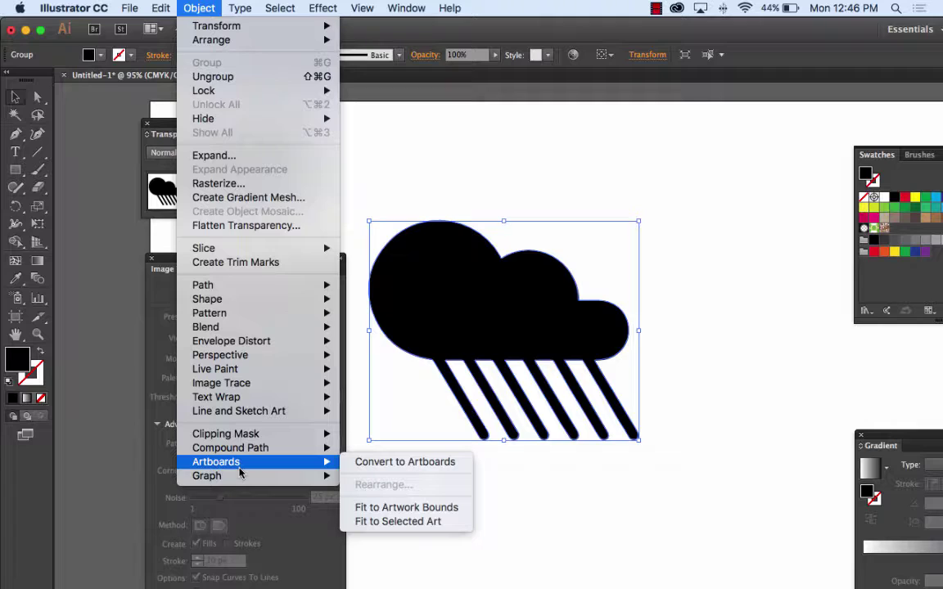
click(406, 521)
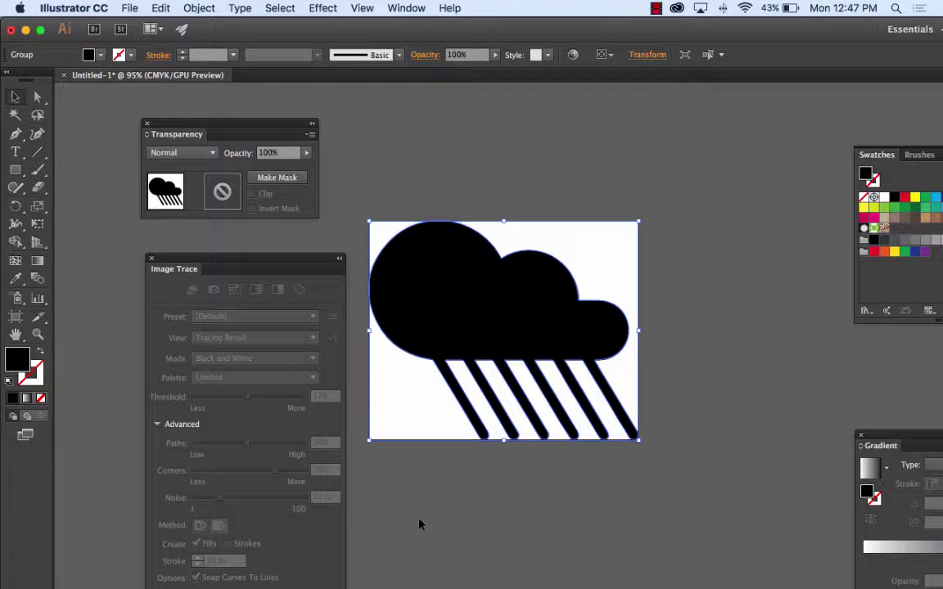
click(197, 7)
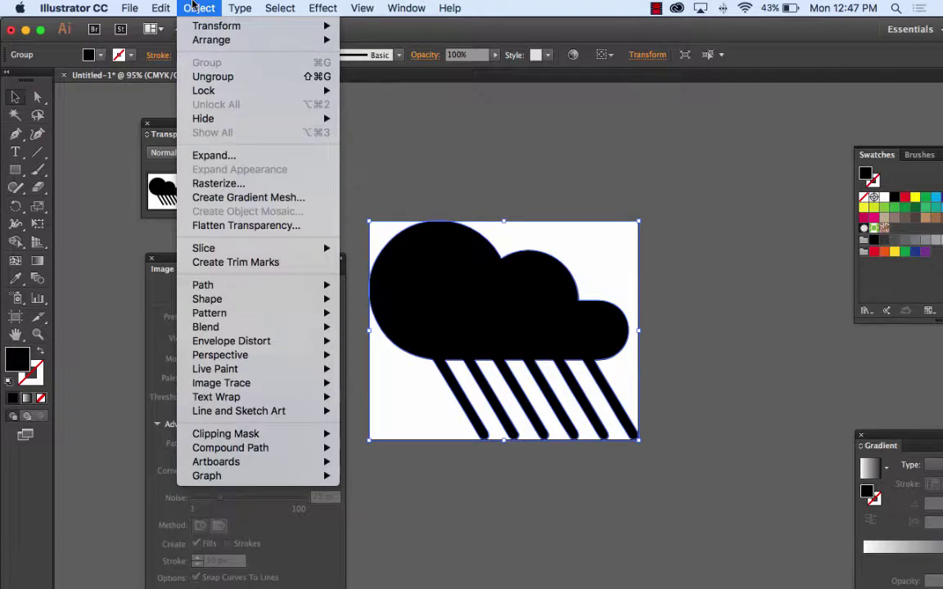
mouse_move(324, 462)
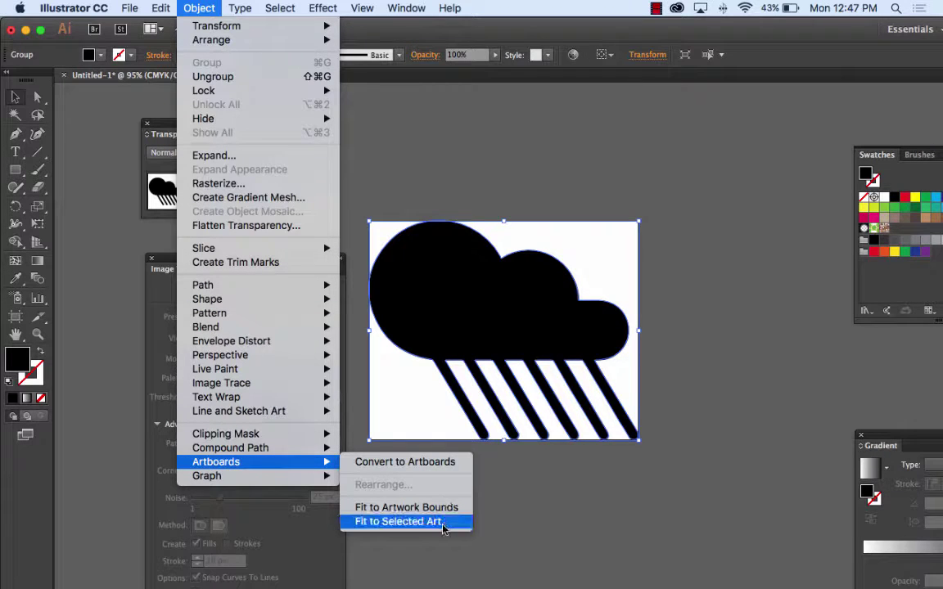
click(530, 154)
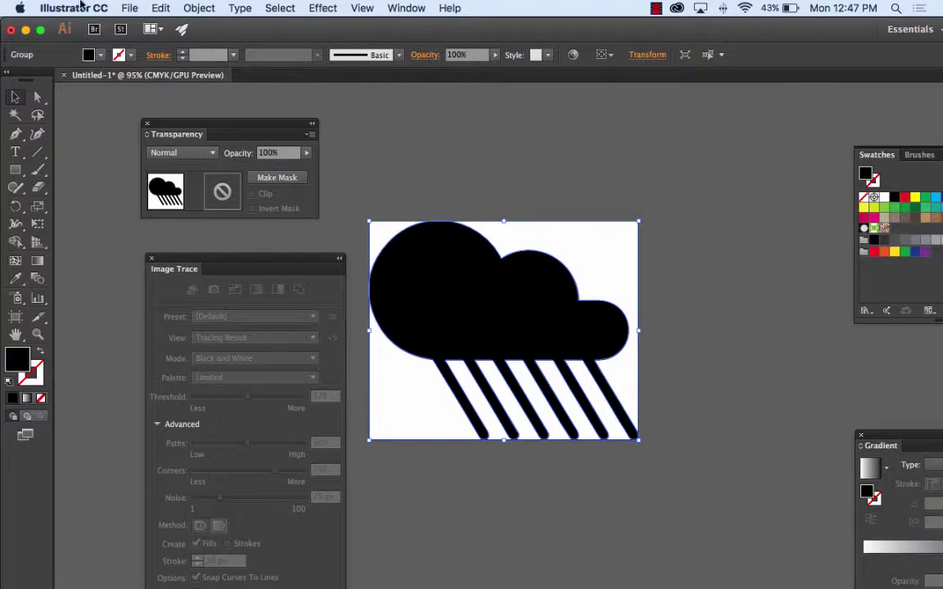
click(129, 7)
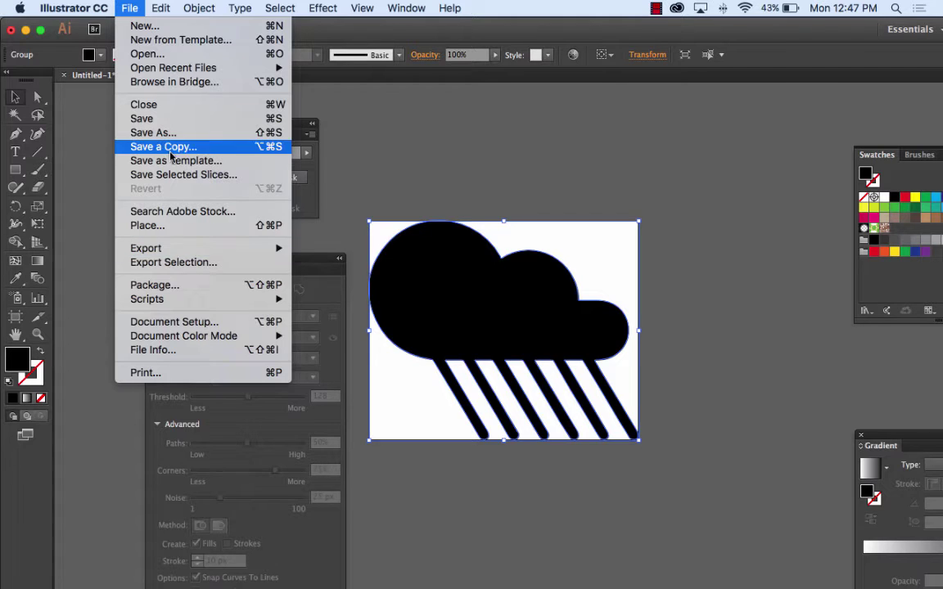
click(156, 133)
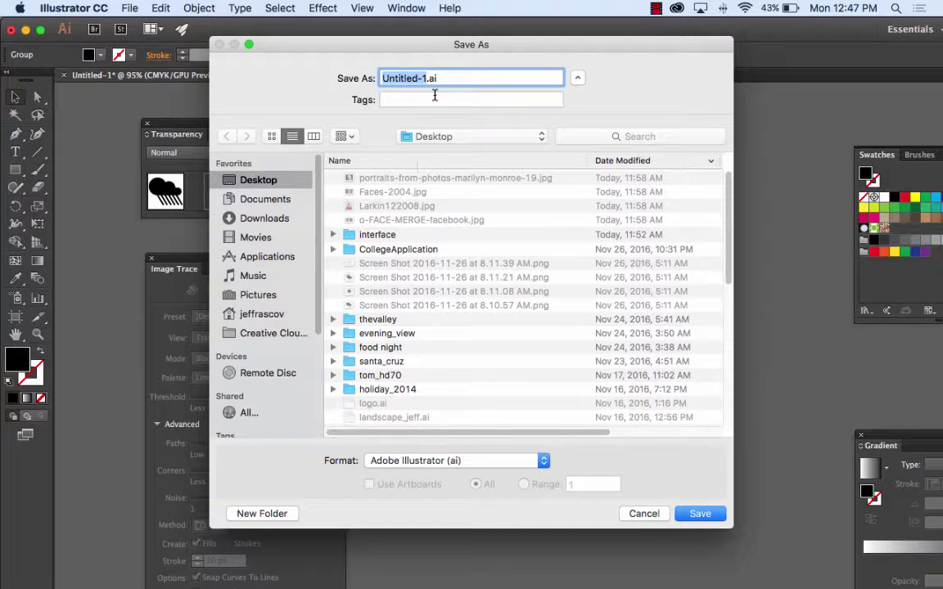
text(clounds)
click(698, 513)
click(593, 523)
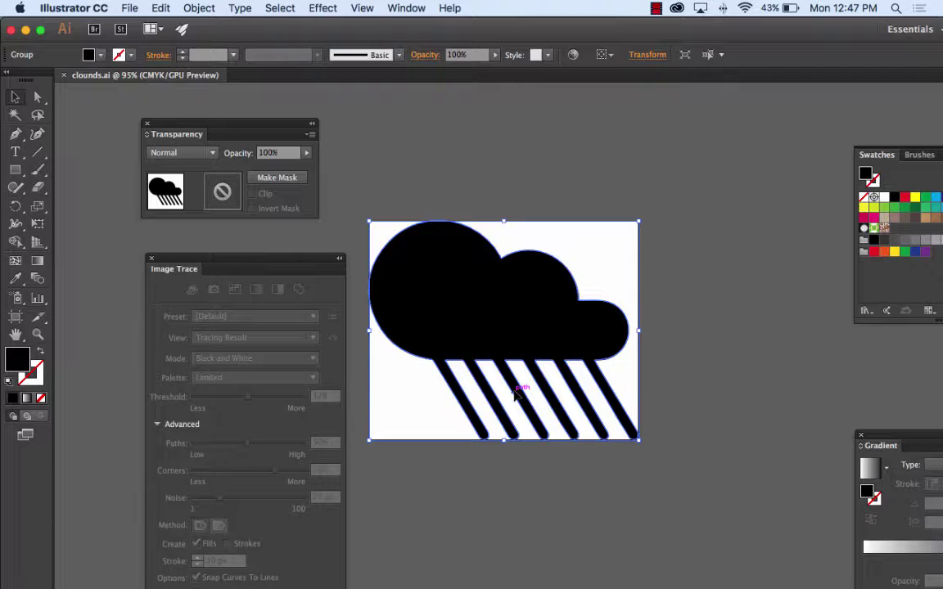
mouse_move(344, 568)
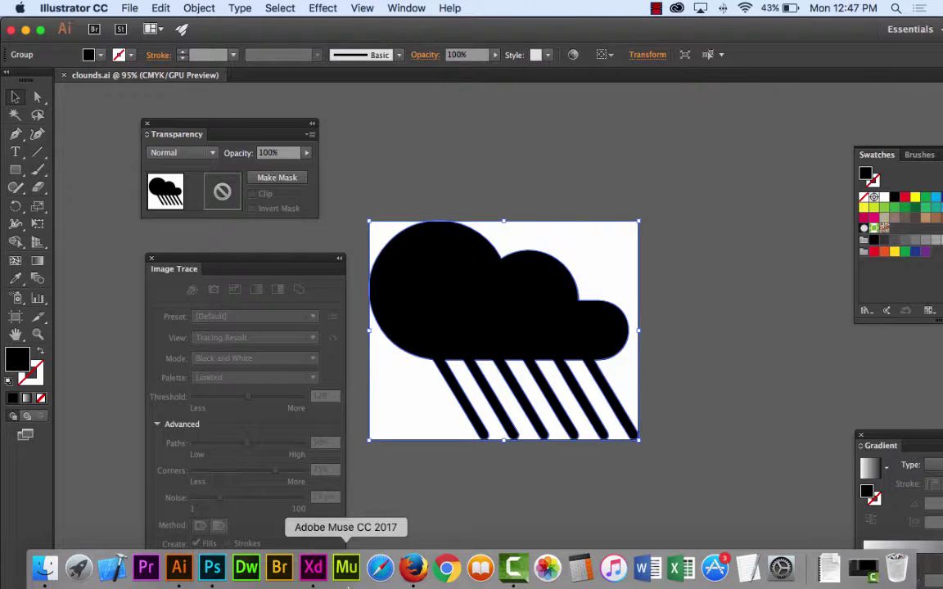
Save the winter design as winter_app2.psd with maximum compatibility, then close it.
click(212, 568)
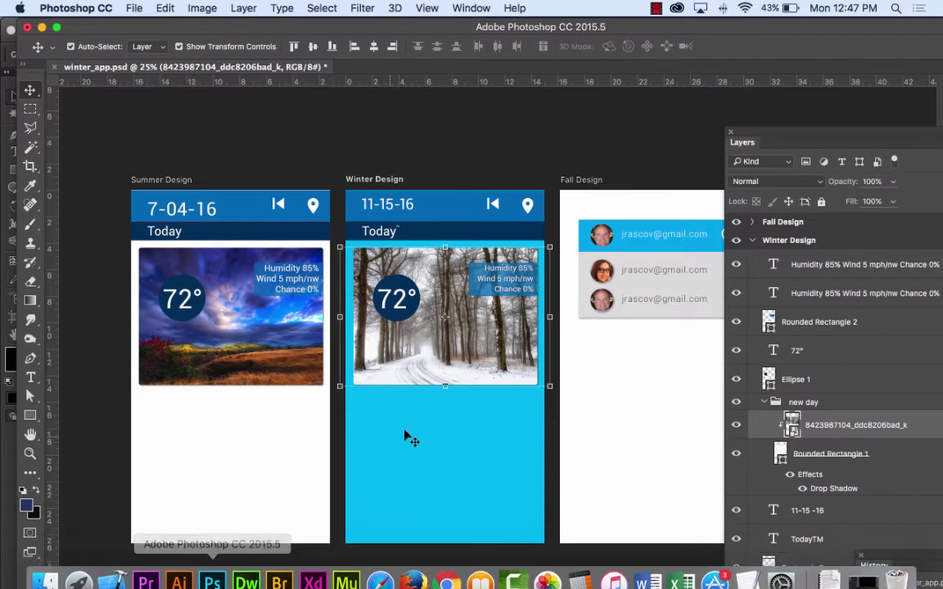
click(135, 7)
click(157, 160)
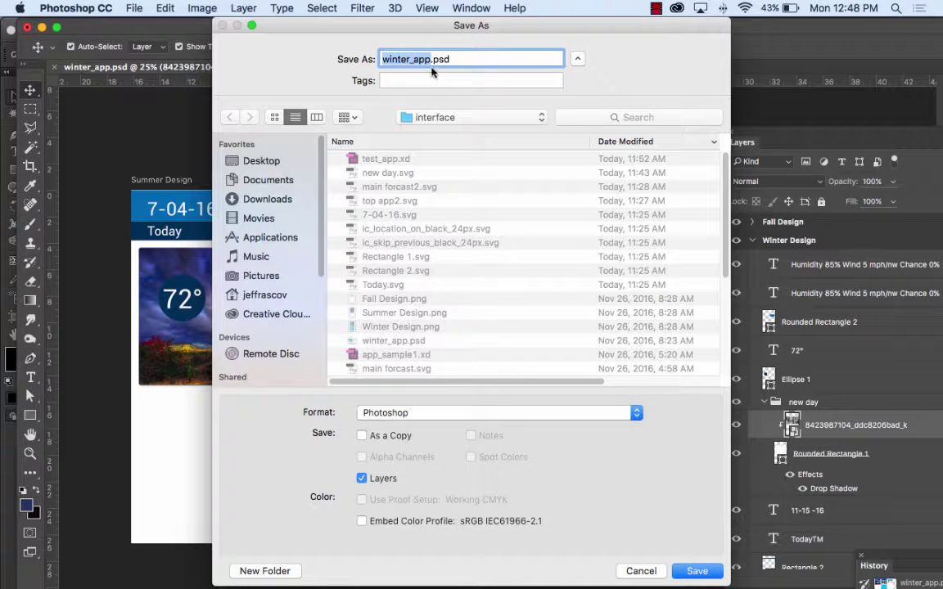
click(430, 59)
text(2)
click(697, 571)
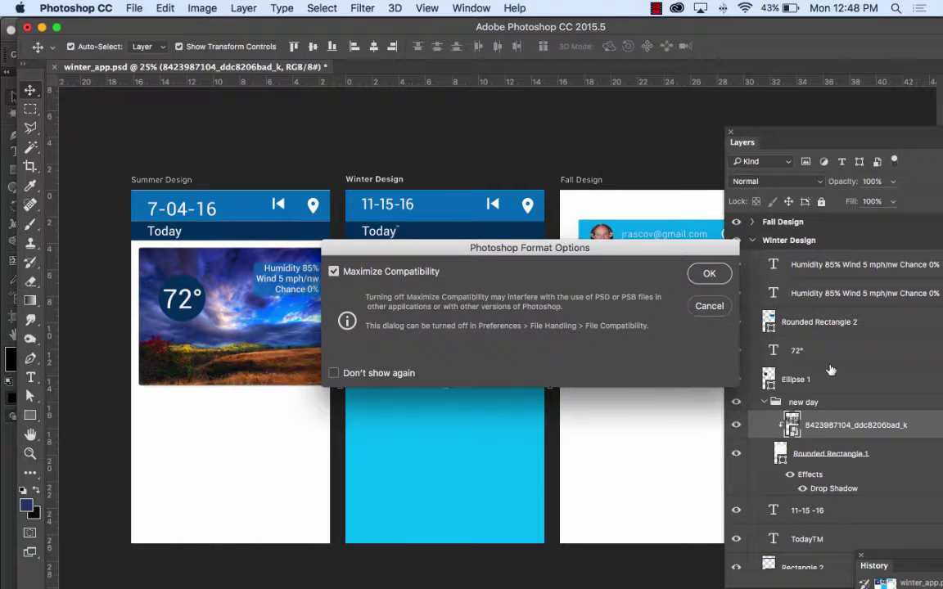
click(709, 274)
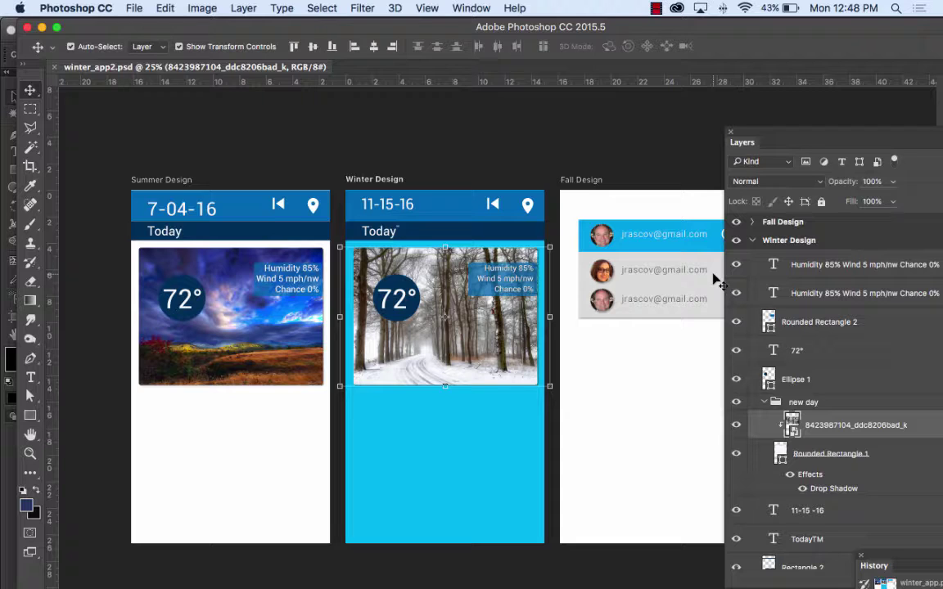
click(57, 68)
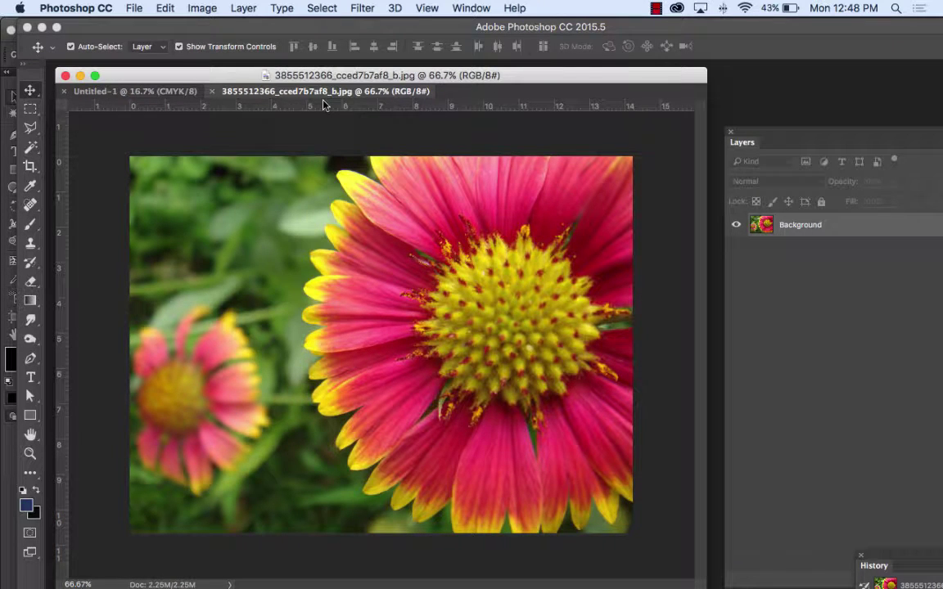
Open Photoshop's File menu to place artwork into the flower photo.
click(135, 9)
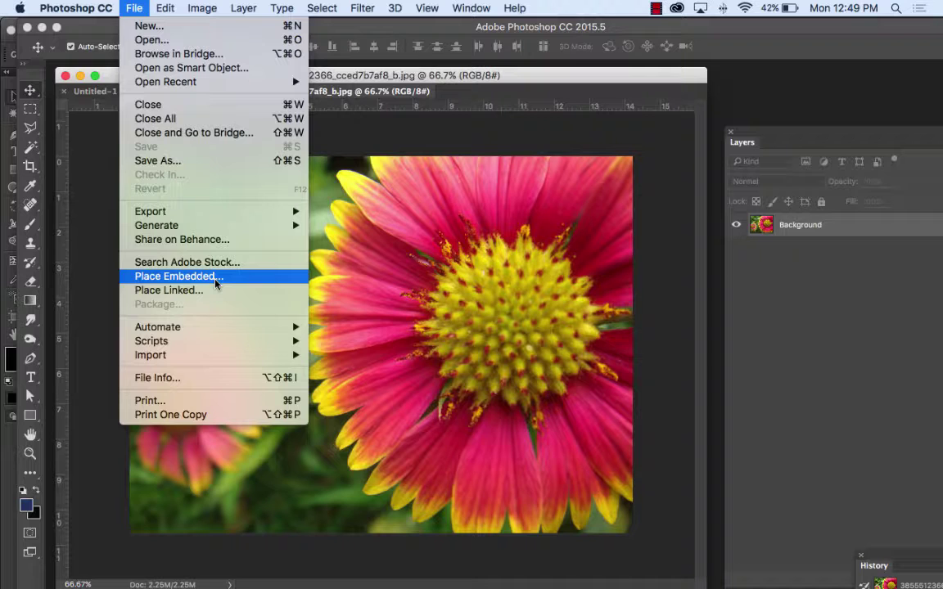
Place Embedded the clounds.ai file from the Desktop into the flower photo.
click(216, 282)
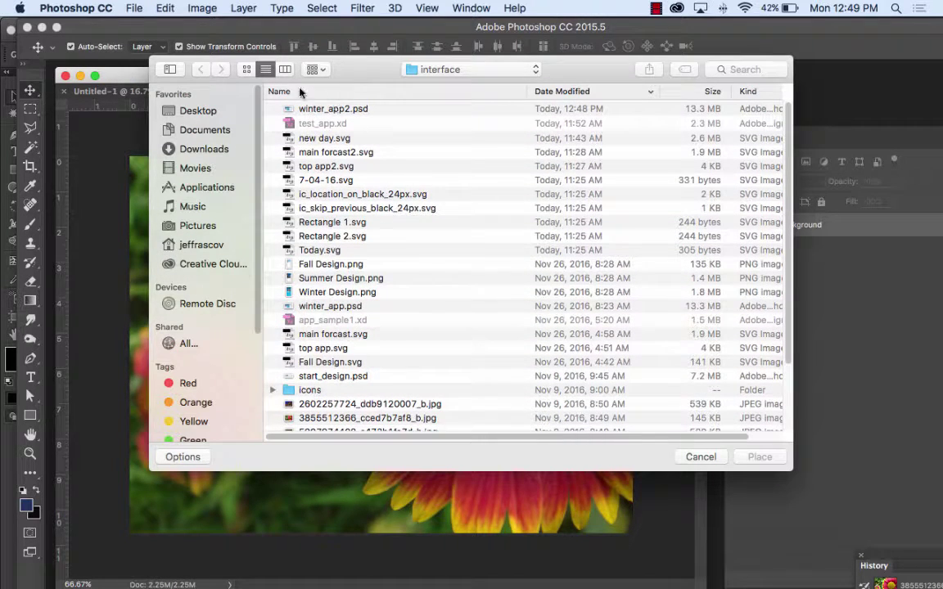
click(181, 106)
click(326, 124)
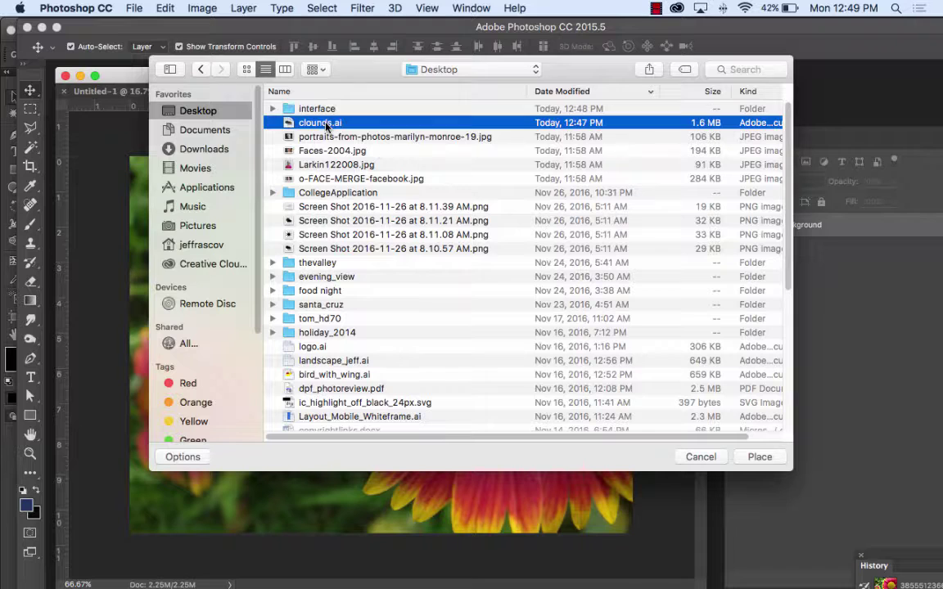
click(756, 457)
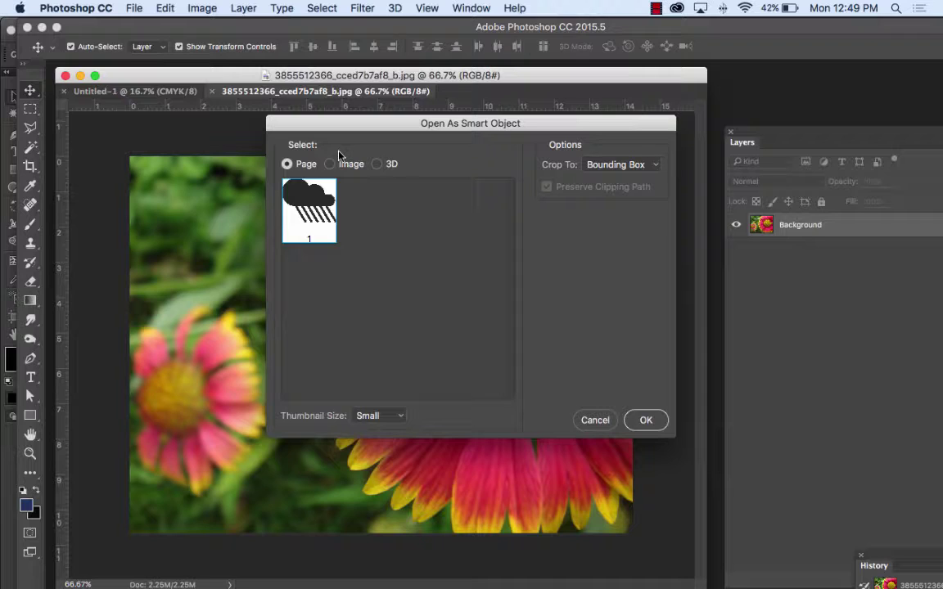
click(642, 165)
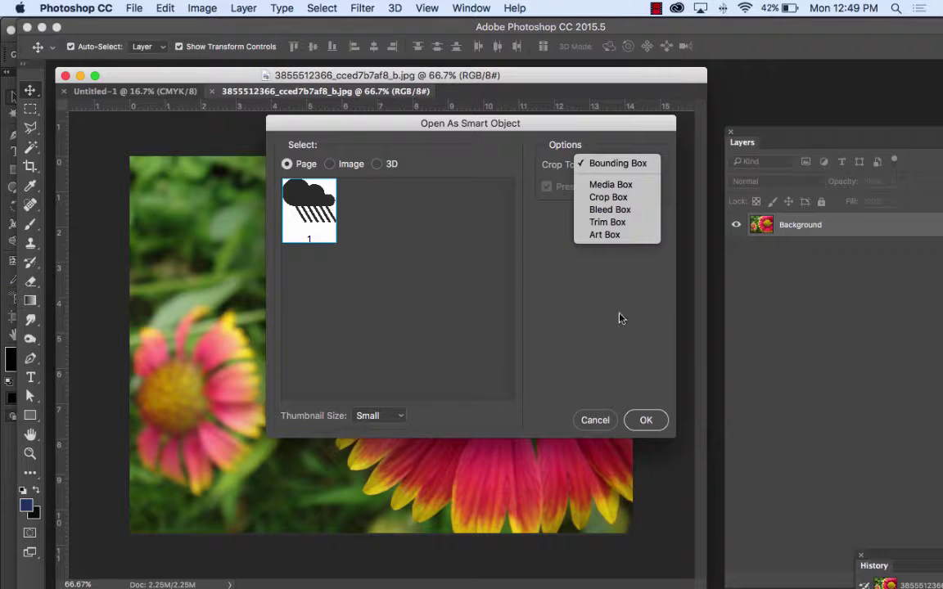
click(648, 419)
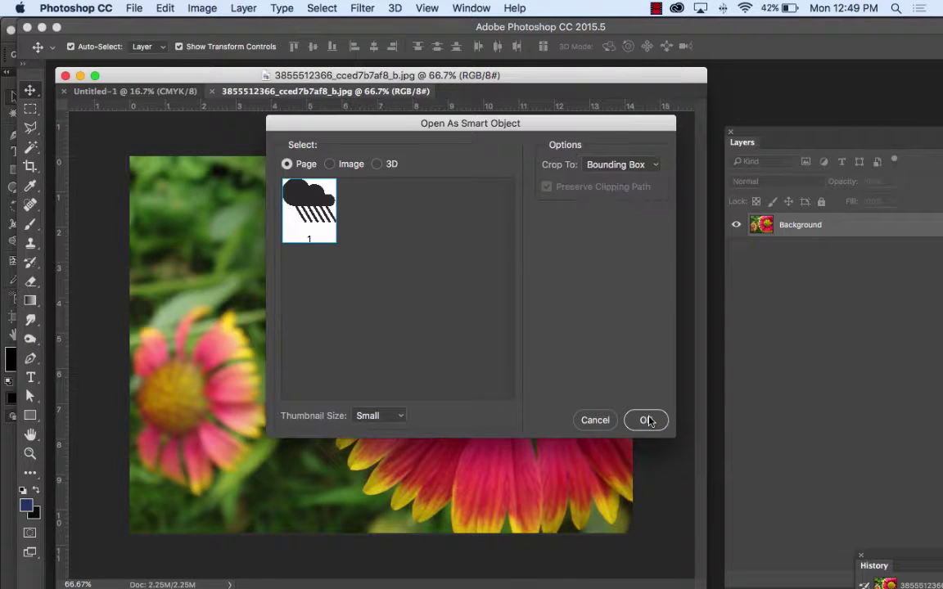
Import the cloud artwork and scale and position it over the photo's upper left.
click(647, 420)
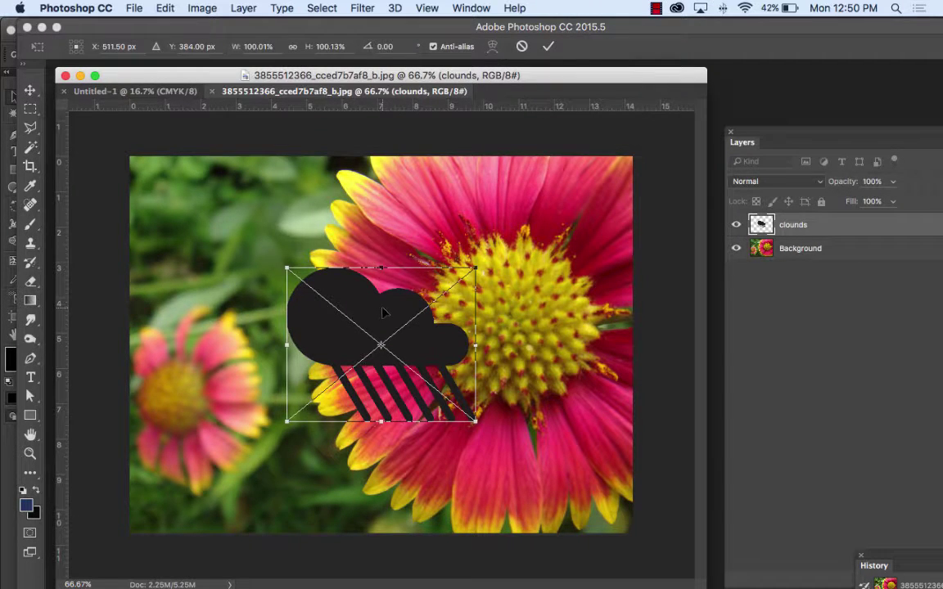
drag(383, 313, 263, 223)
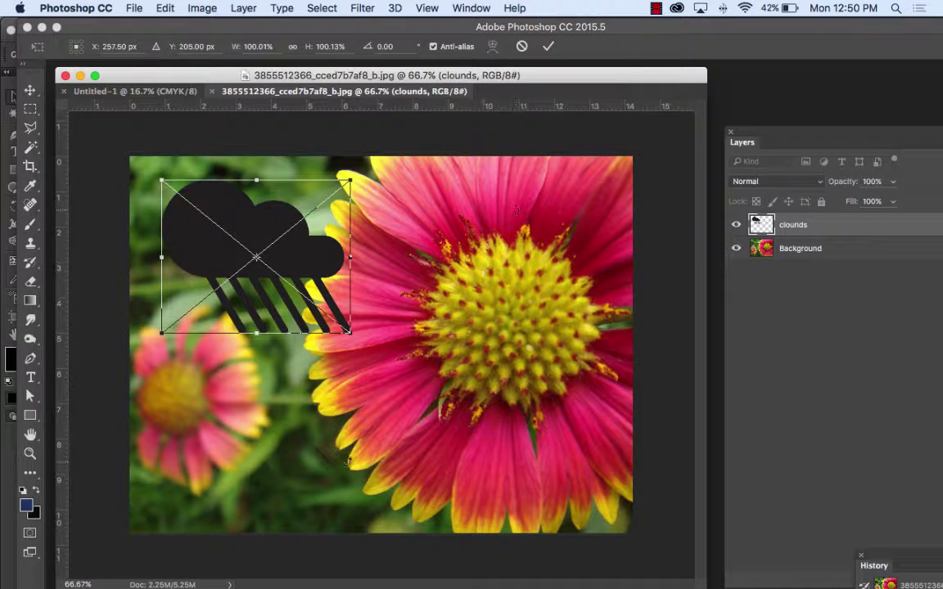
drag(346, 330, 593, 513)
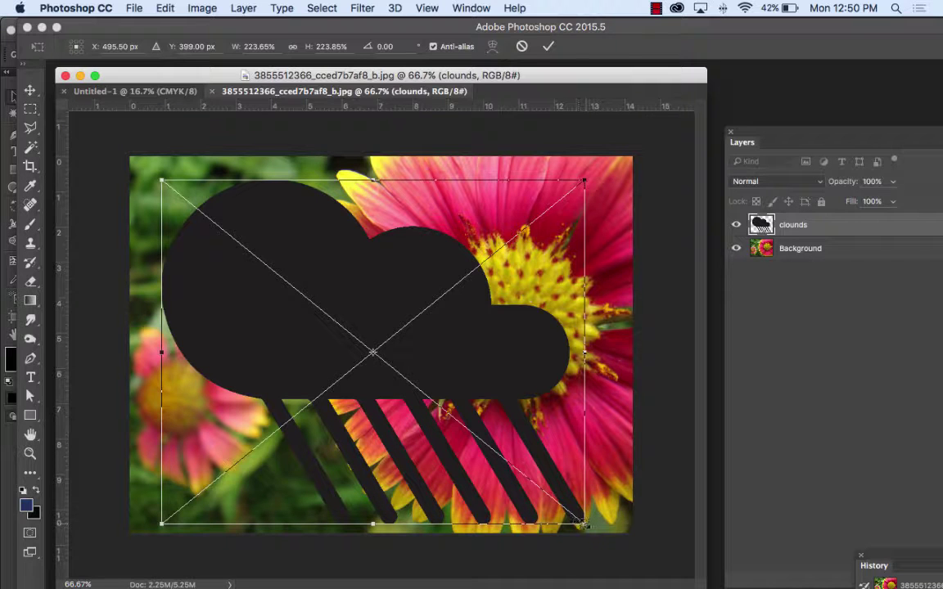
drag(593, 513, 233, 264)
drag(205, 211, 417, 199)
drag(466, 248, 262, 242)
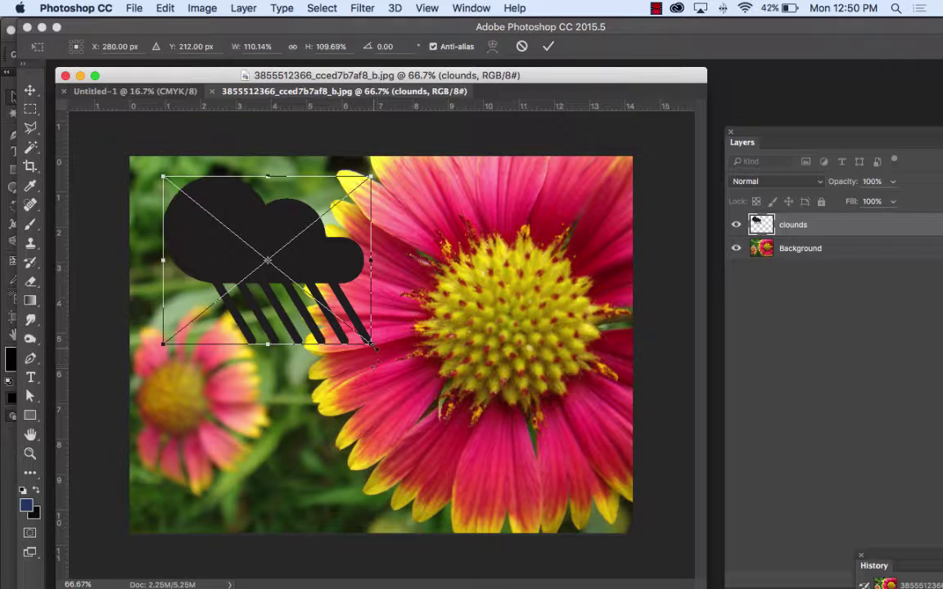
drag(371, 343, 423, 385)
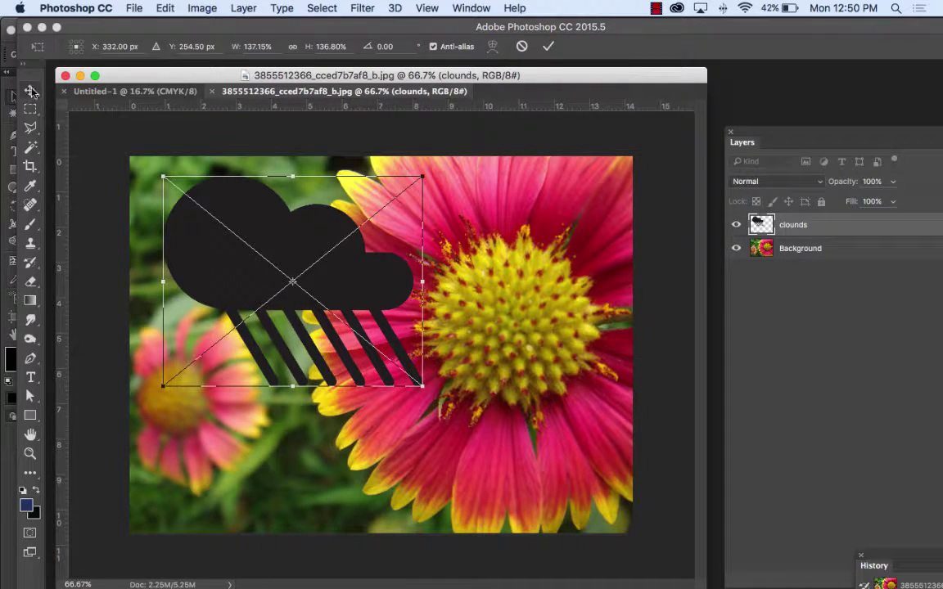
click(549, 50)
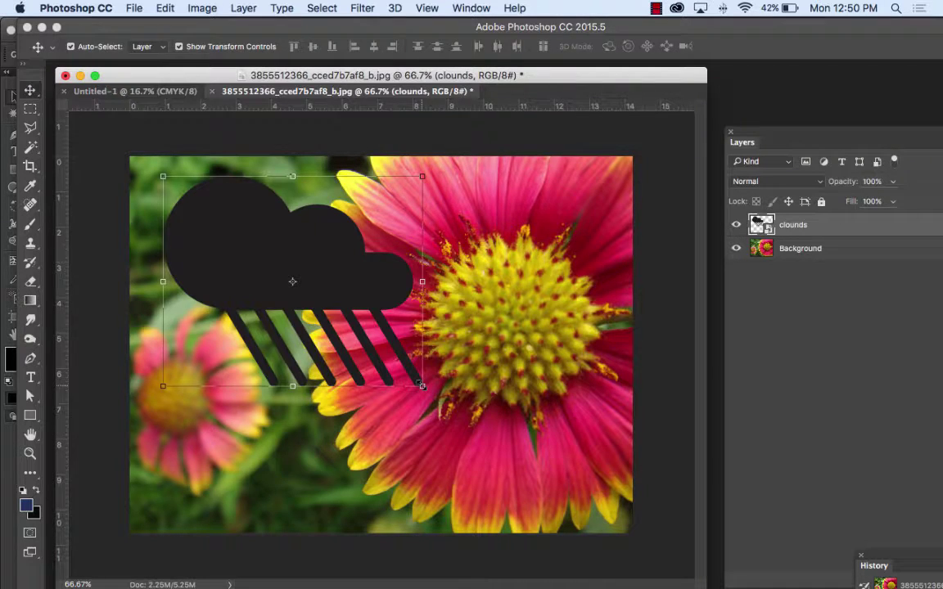
Rescale the cloud to a smaller upper-left icon and float the Layers panel.
drag(429, 388, 562, 506)
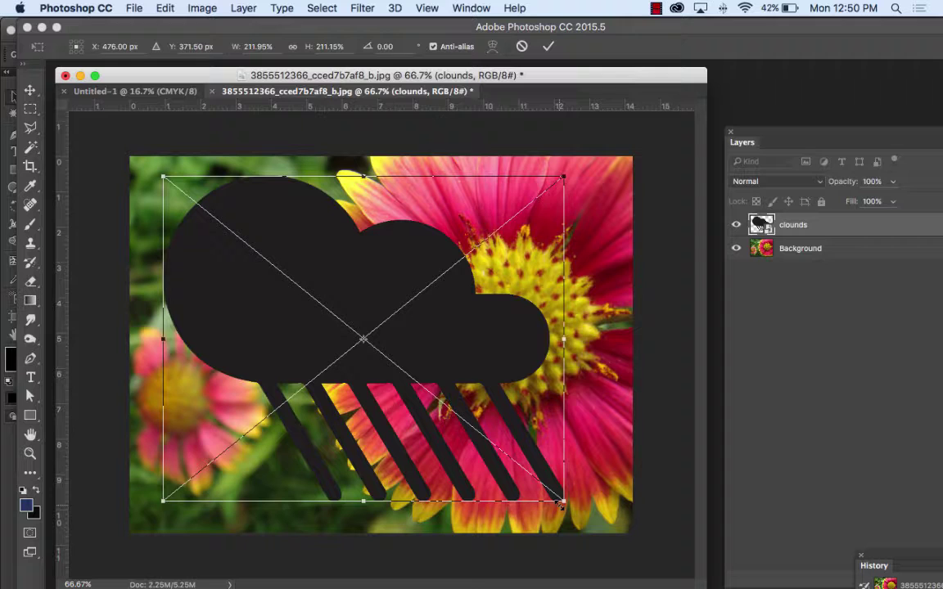
click(547, 46)
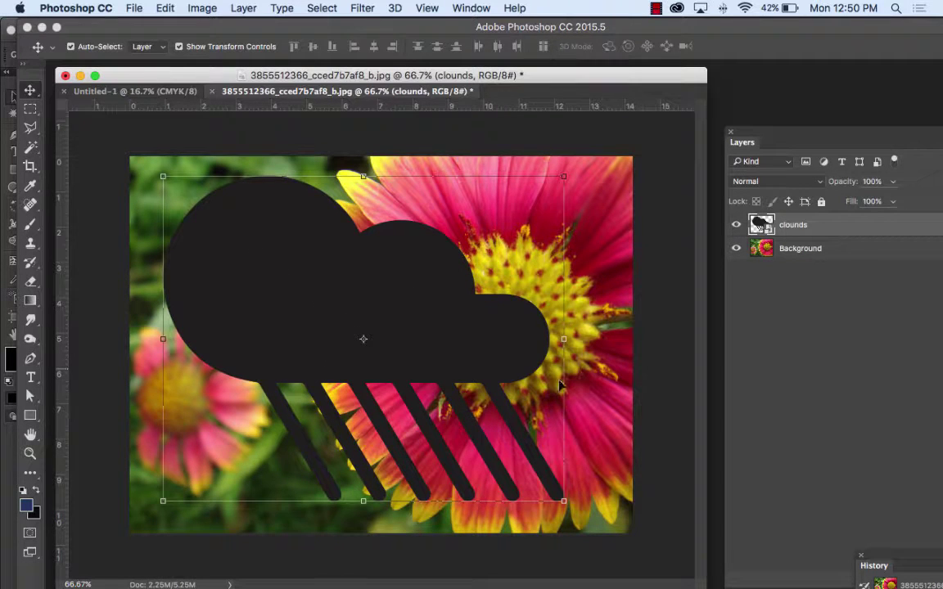
drag(563, 500, 359, 333)
click(548, 47)
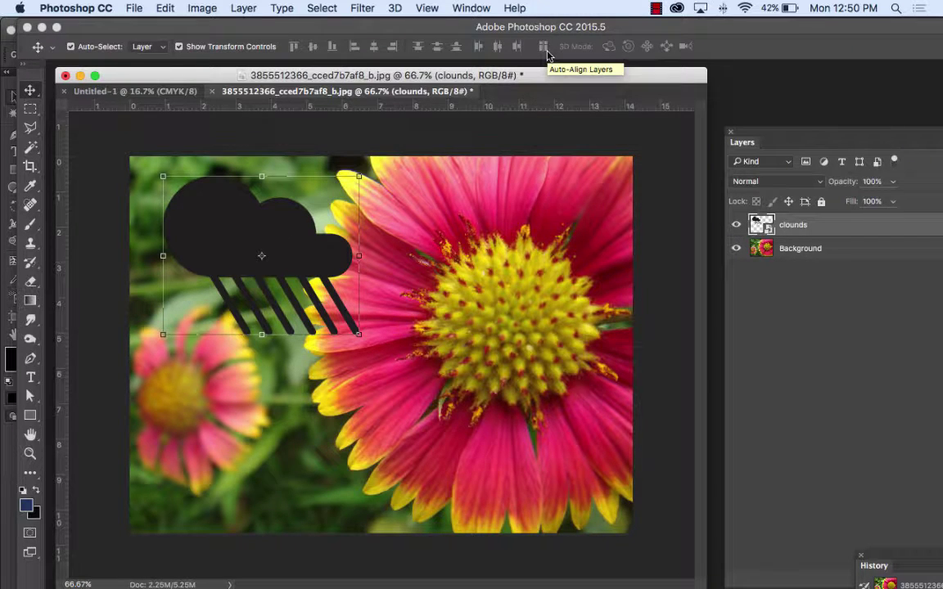
drag(804, 135, 595, 110)
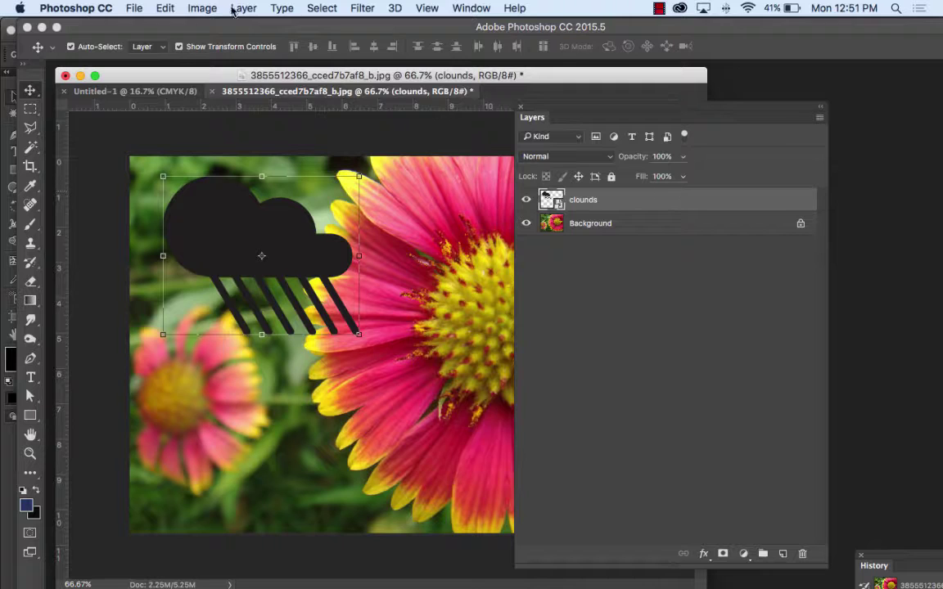
Check the clounds layer's options and blending options, then nudge the cloud up and left.
click(202, 7)
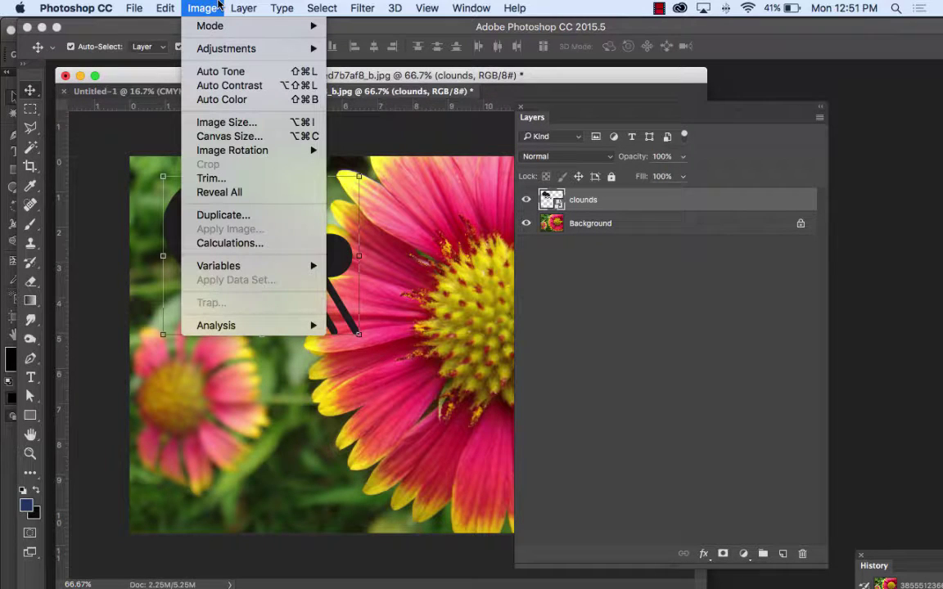
click(219, 6)
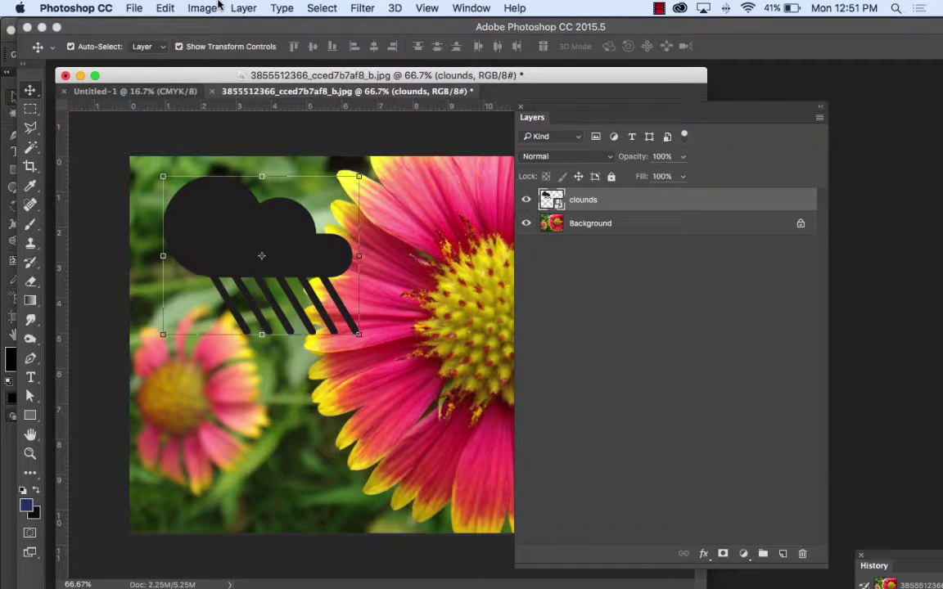
click(254, 230)
right_click(657, 201)
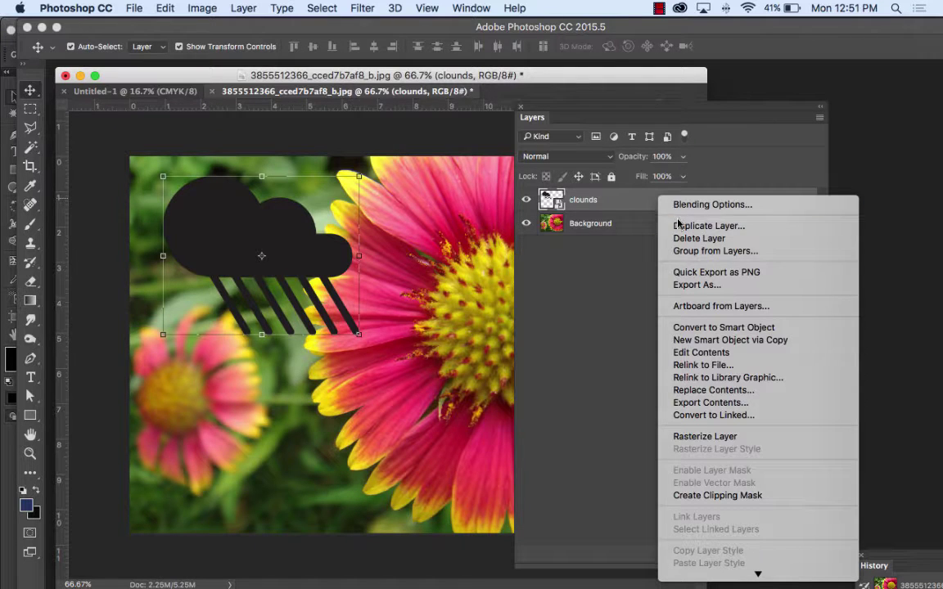
click(600, 200)
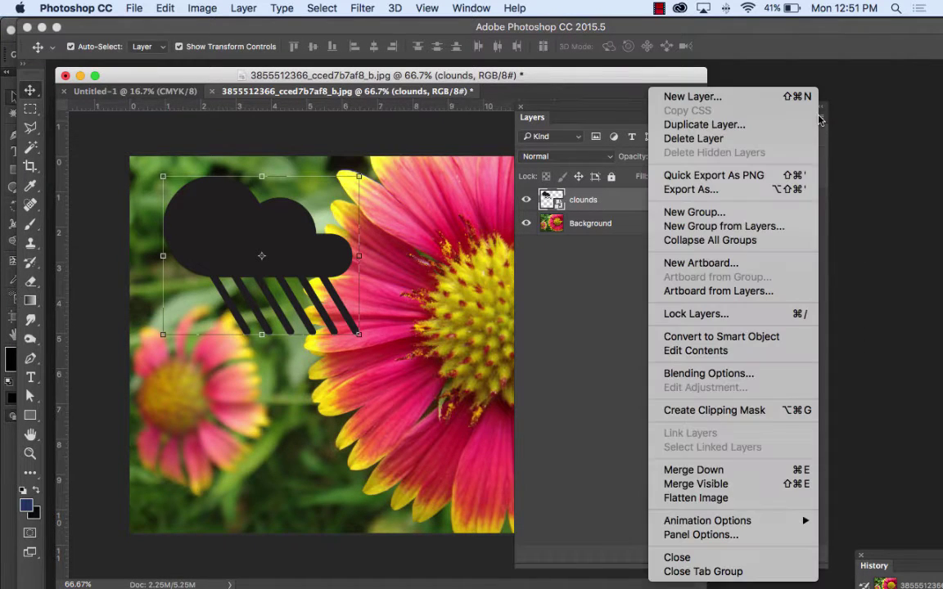
click(819, 117)
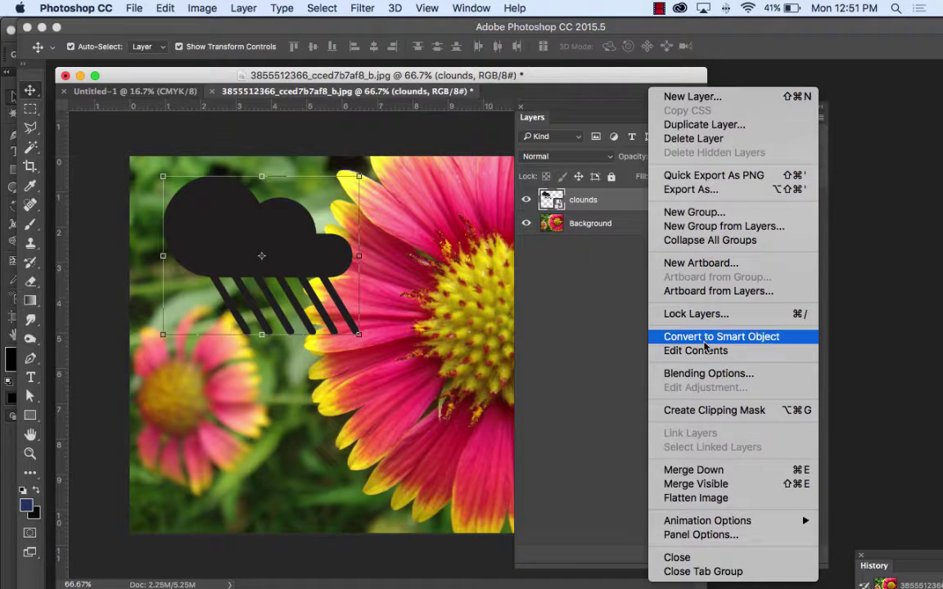
click(669, 375)
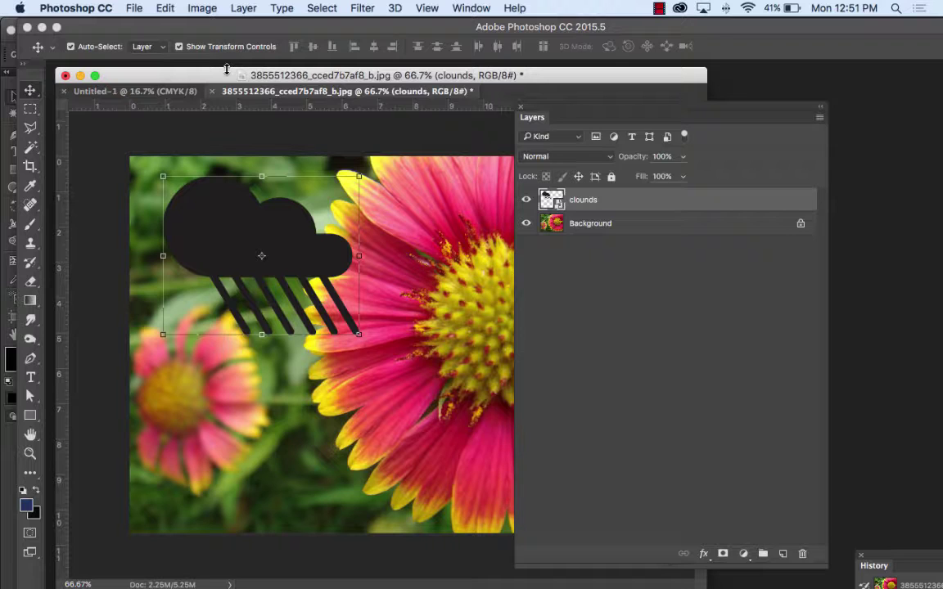
drag(270, 233, 252, 221)
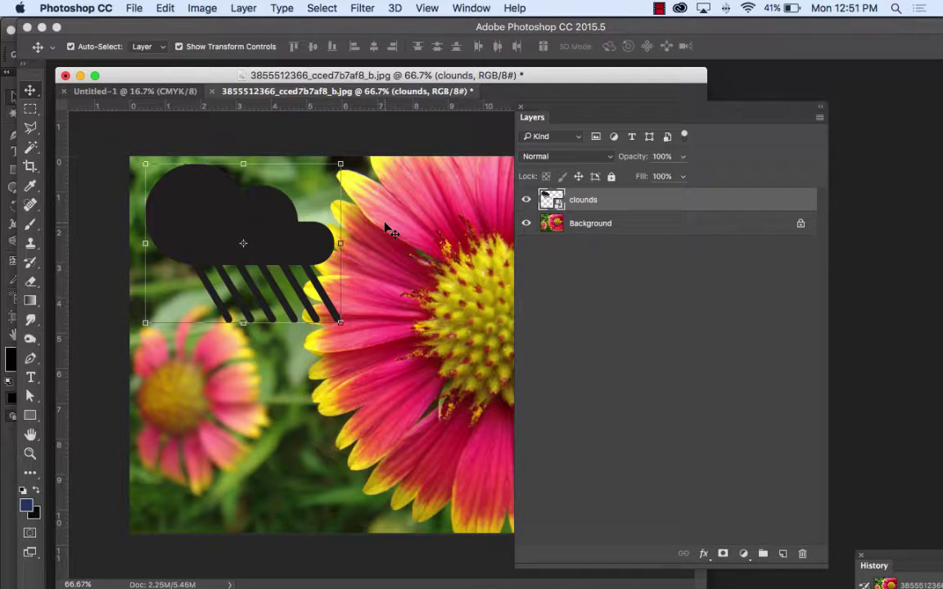
In Illustrator, select the entire traced rain-cloud group in clouds.ai.
mouse_move(384, 582)
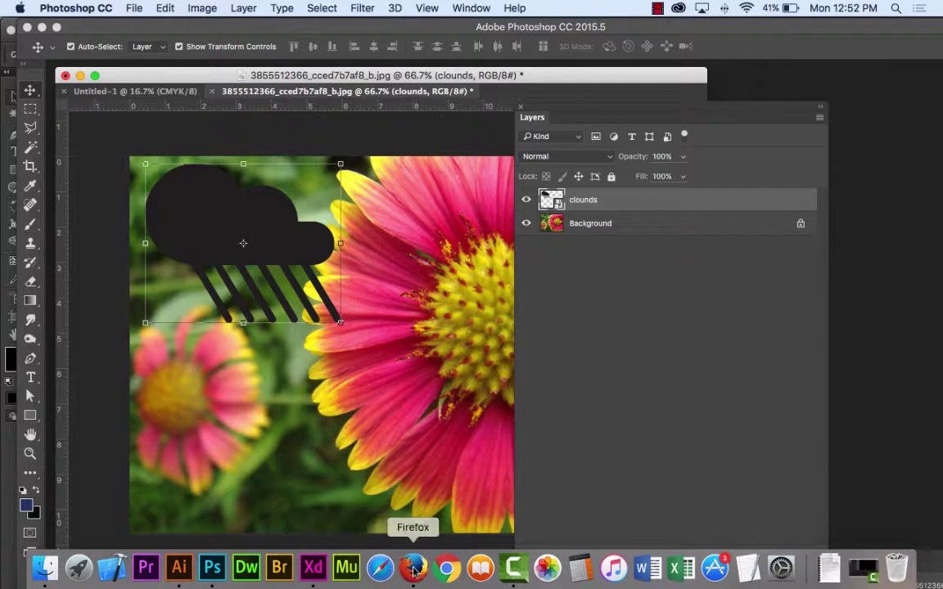
click(179, 567)
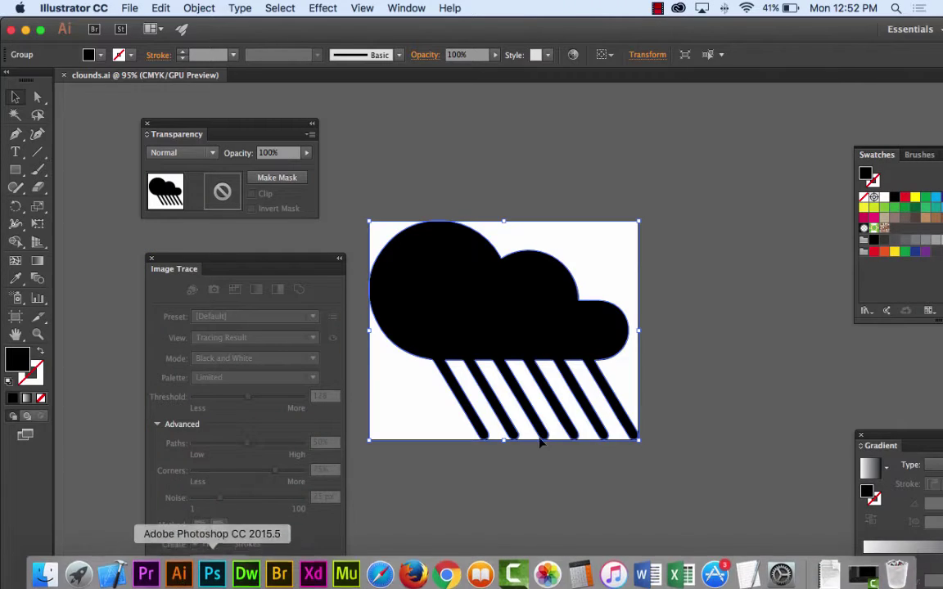
click(570, 191)
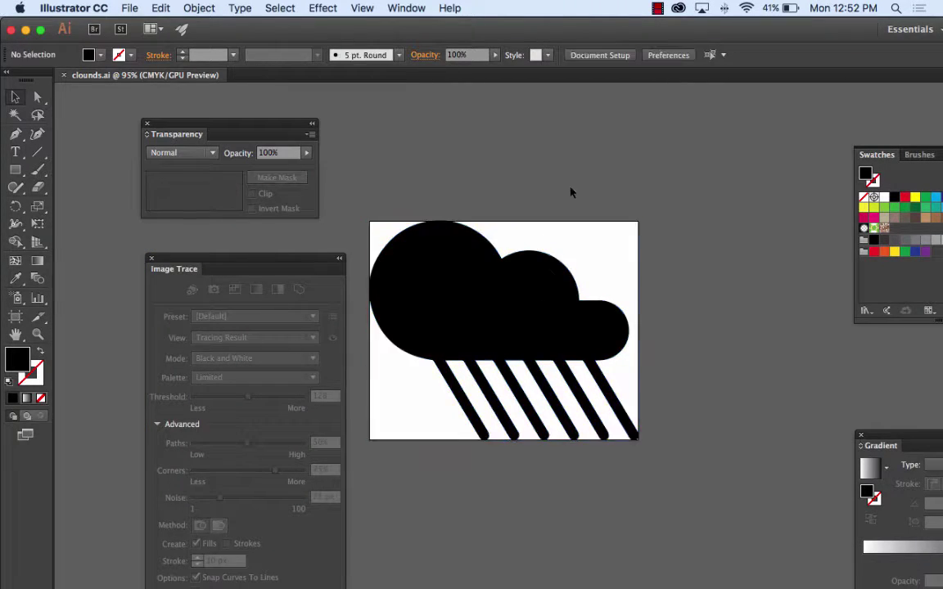
click(530, 276)
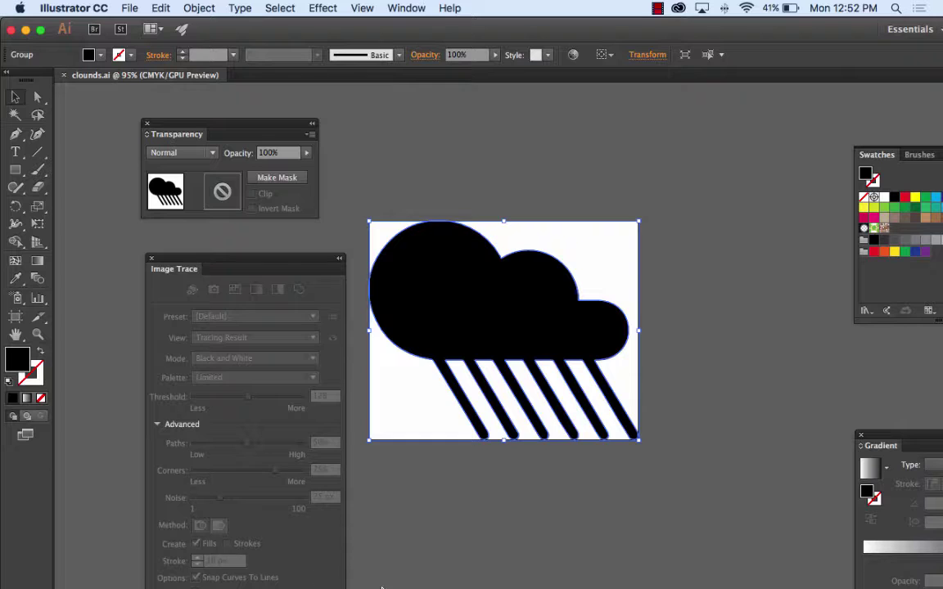
Back in Photoshop, dock the Layers panel at the right and paste the copied cloud artwork.
mouse_move(380, 577)
click(212, 568)
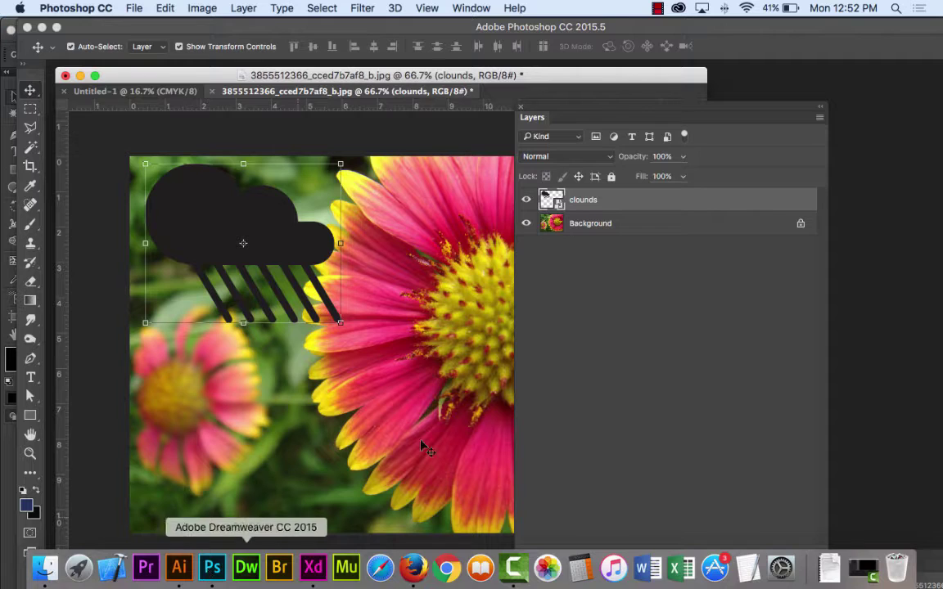
drag(572, 112, 733, 110)
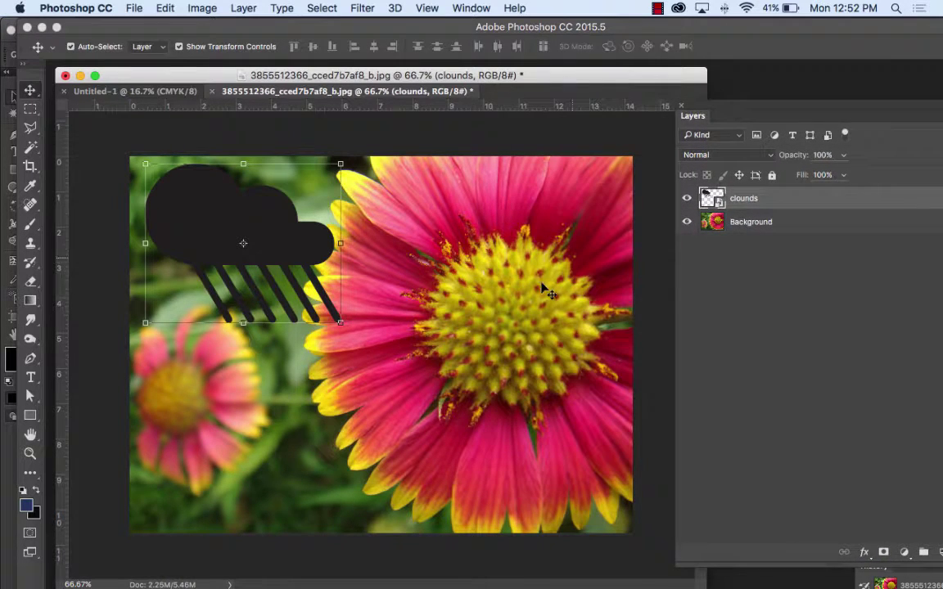
key(super+v)
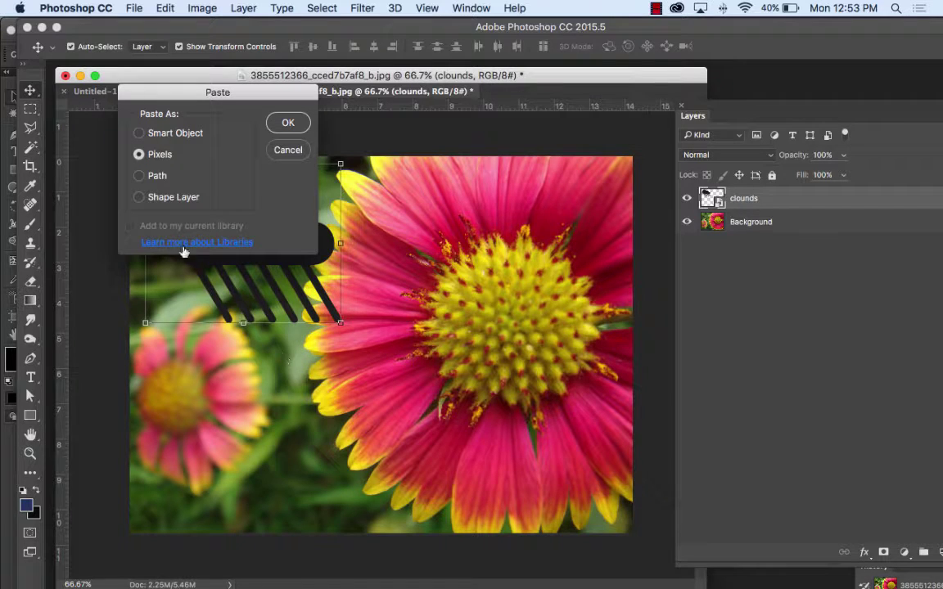
Paste the cloud as a Shape Layer and drag it onto the big flower's centre.
click(164, 198)
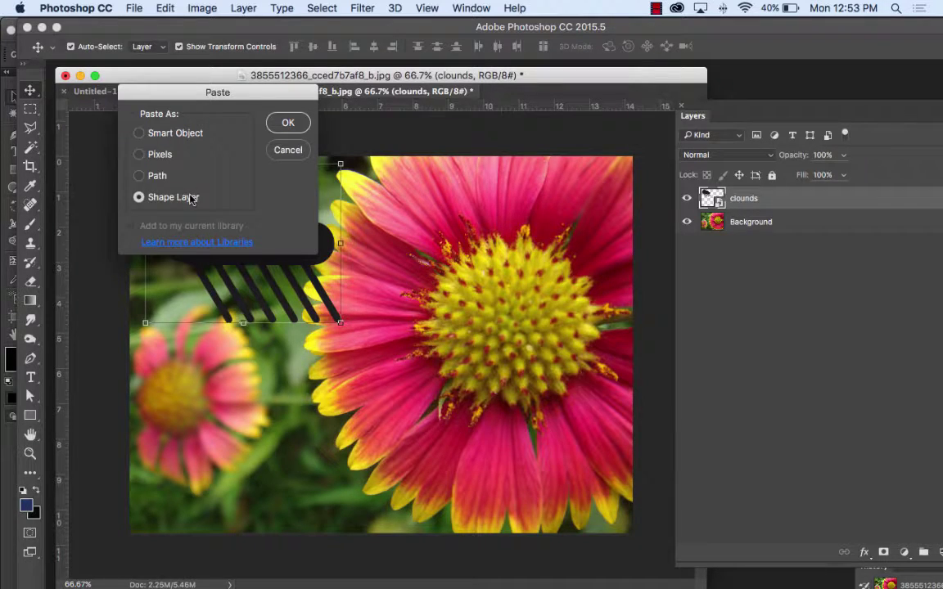
click(286, 124)
drag(434, 320, 521, 270)
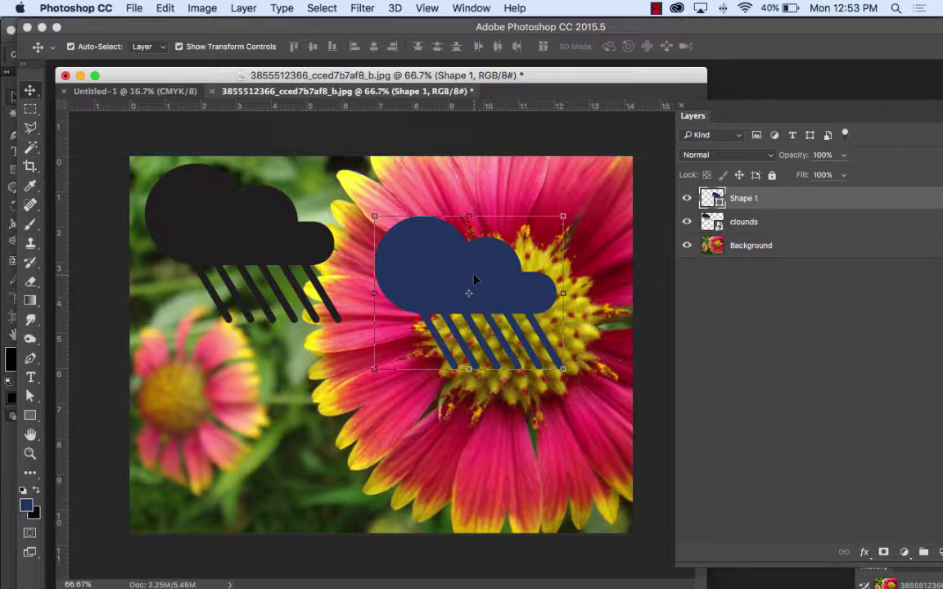
click(472, 6)
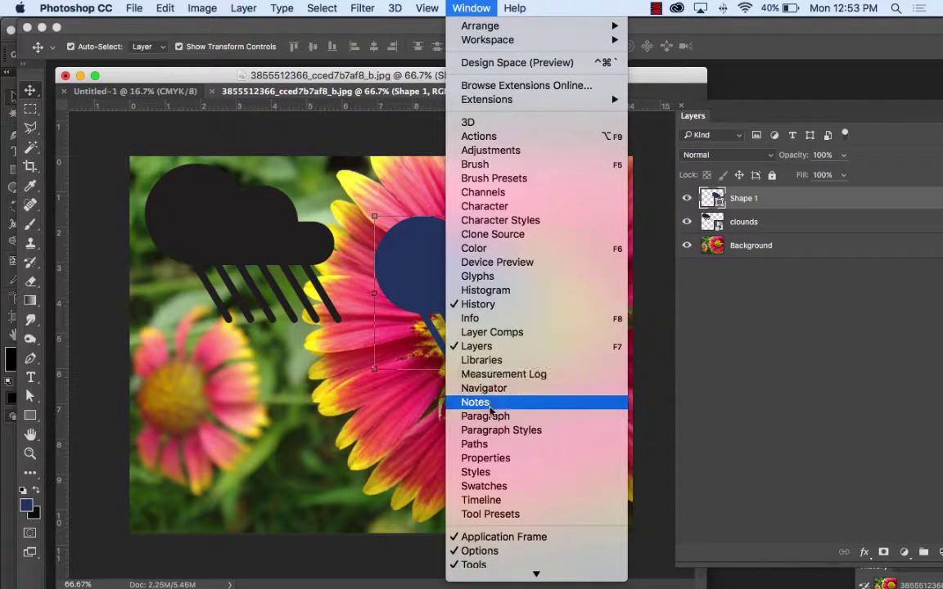
Show the Properties panel, shift the cloud left and down, and add a mask to Shape 1.
click(485, 458)
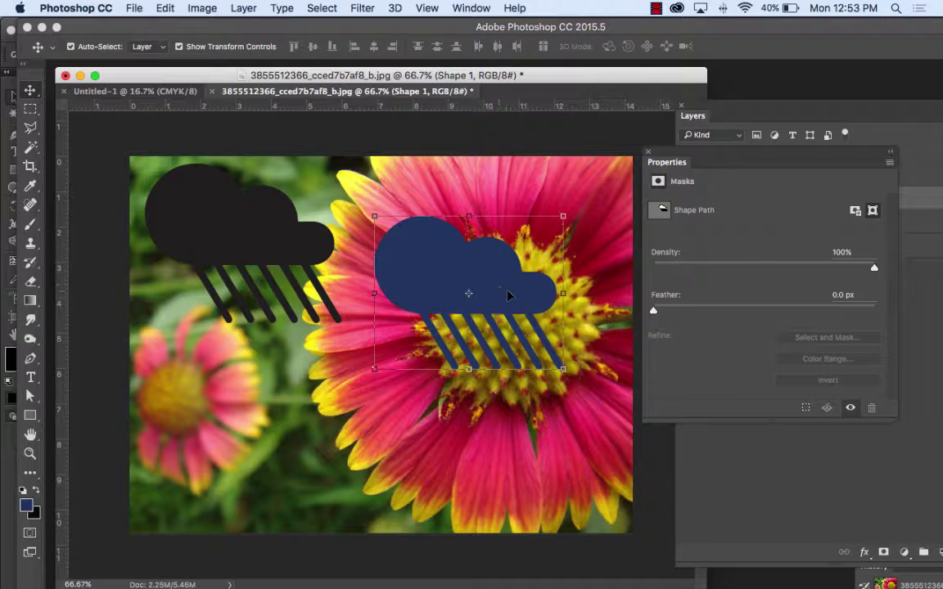
drag(505, 301, 486, 330)
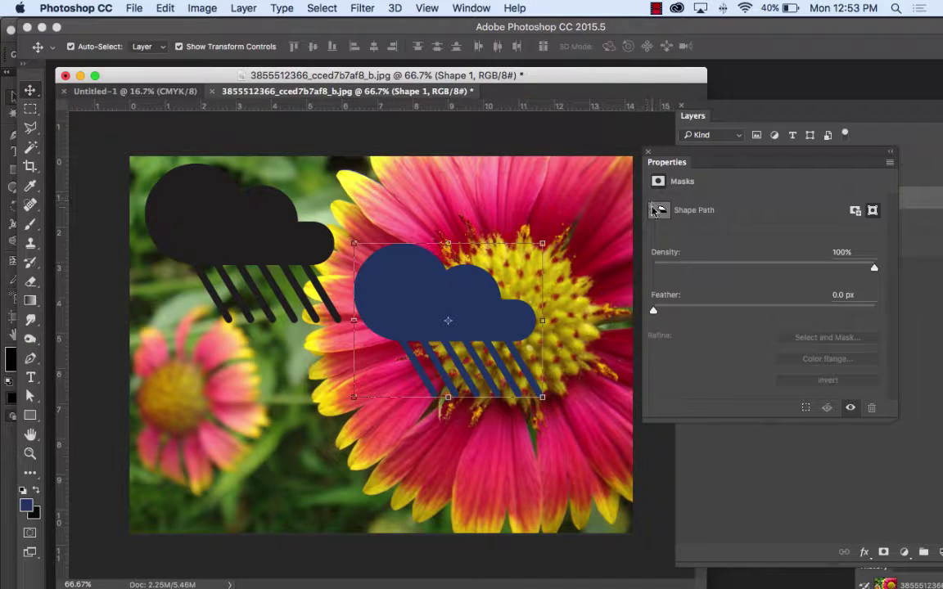
click(855, 211)
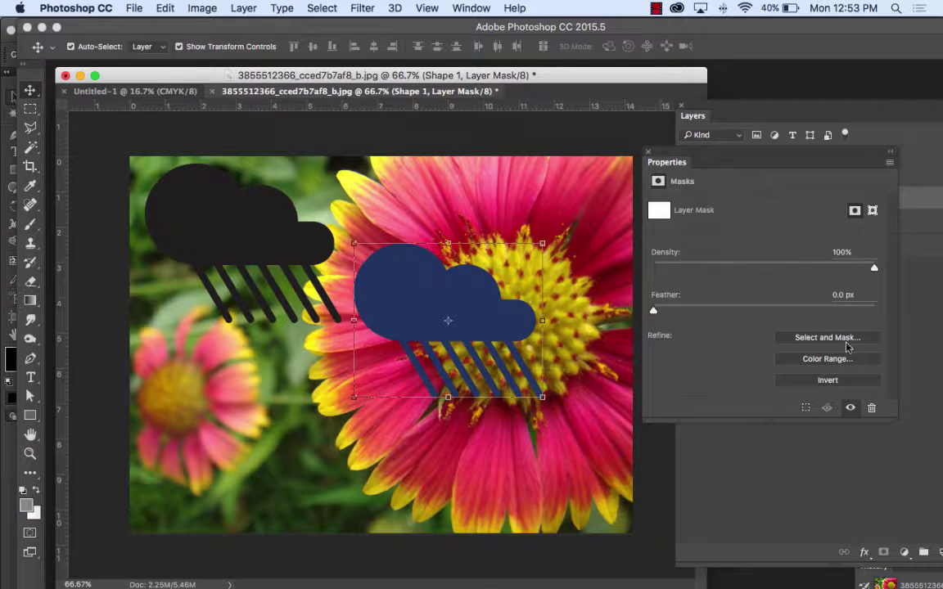
click(872, 211)
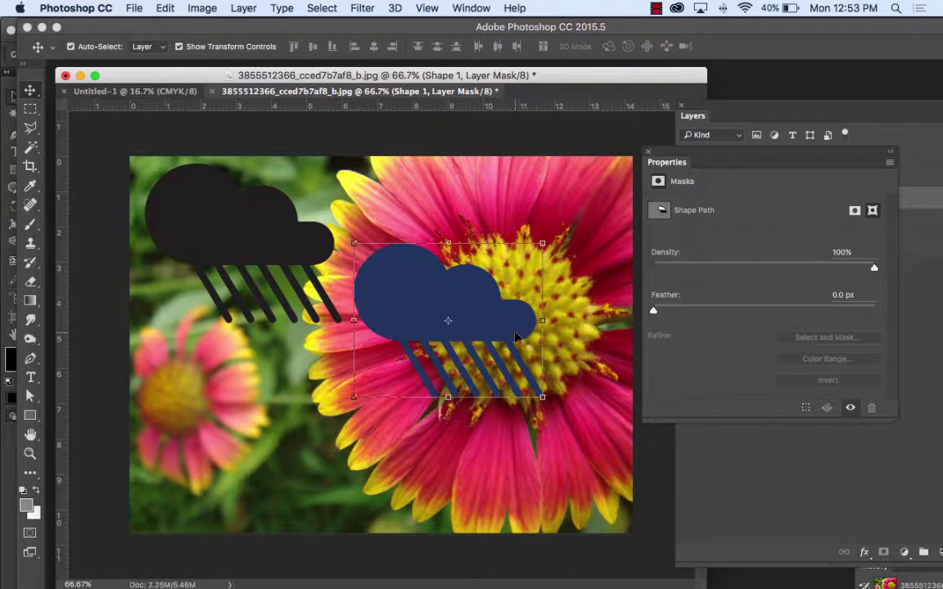
Select Shape 1 from the canvas layer list and move the Properties panel down.
right_click(479, 306)
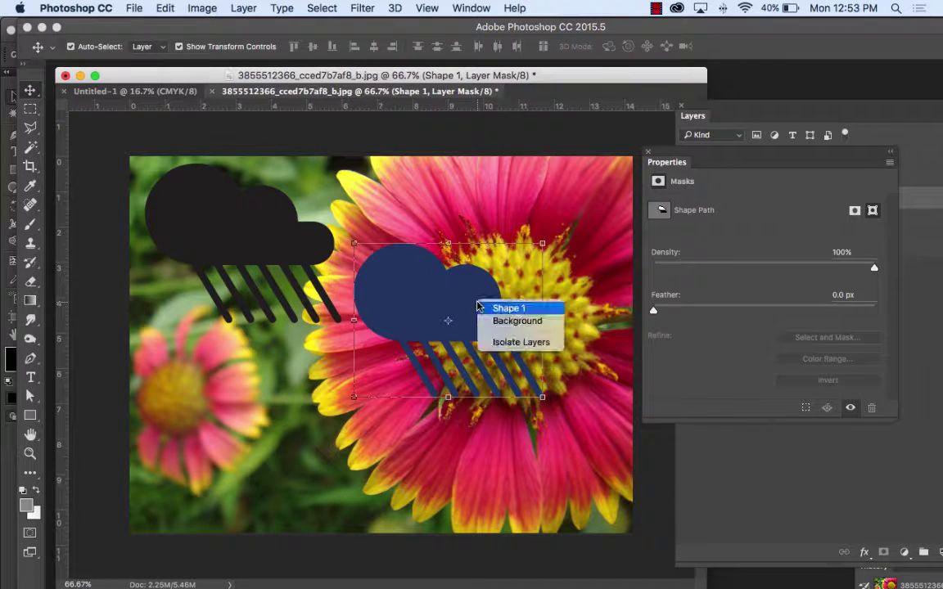
click(461, 302)
right_click(460, 303)
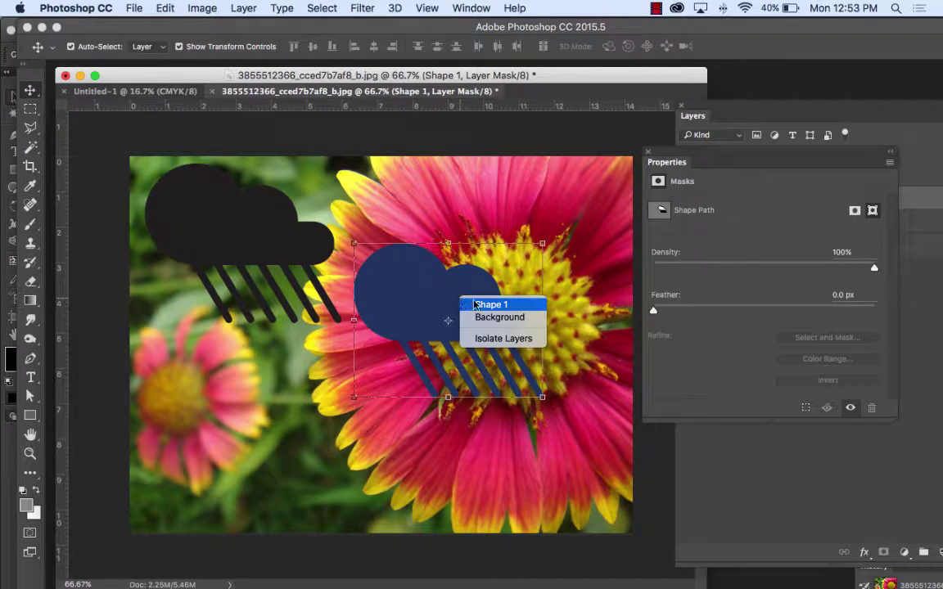
click(437, 295)
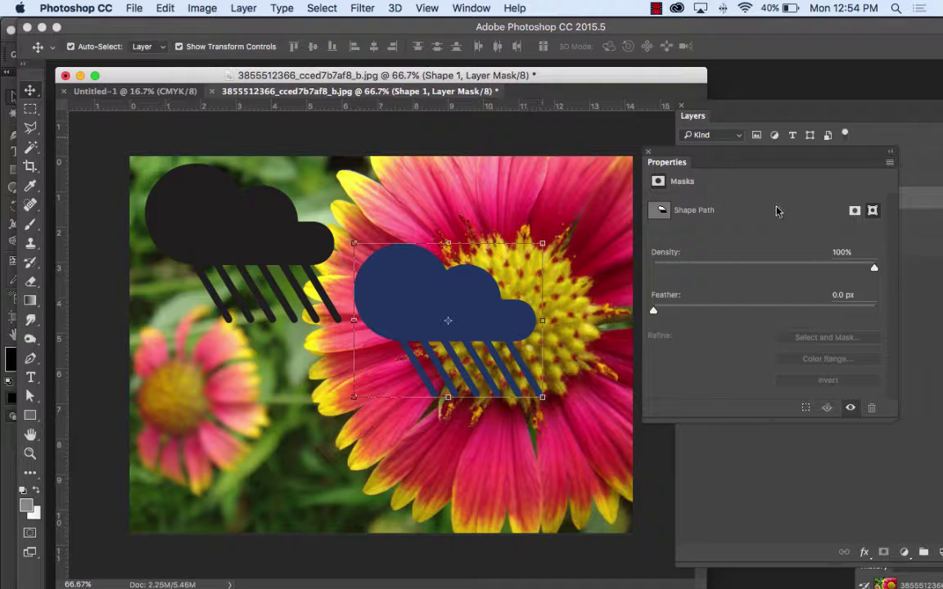
drag(730, 157, 739, 262)
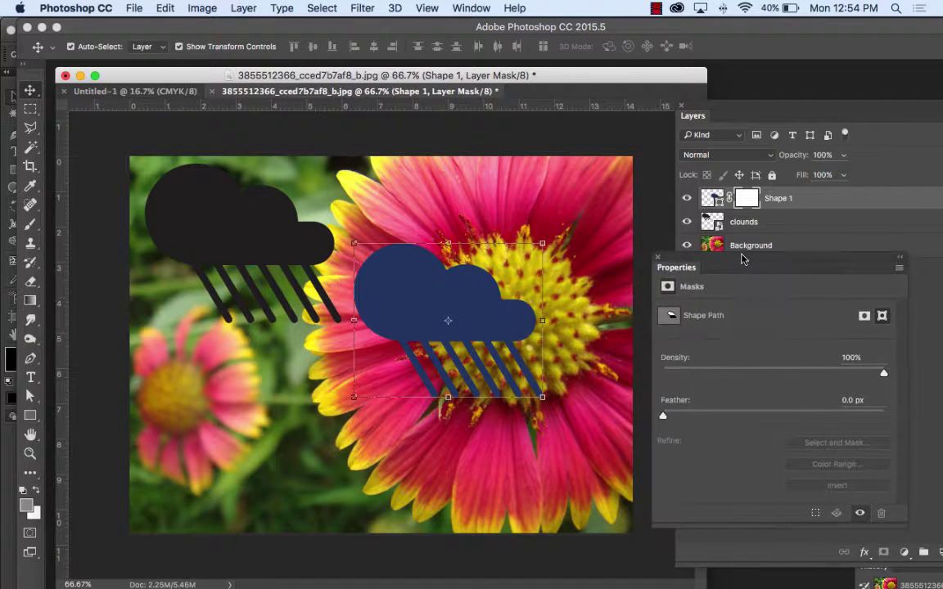
Change the Shape 1 cloud's fill to pink-red d6426c in the Color Picker.
click(714, 199)
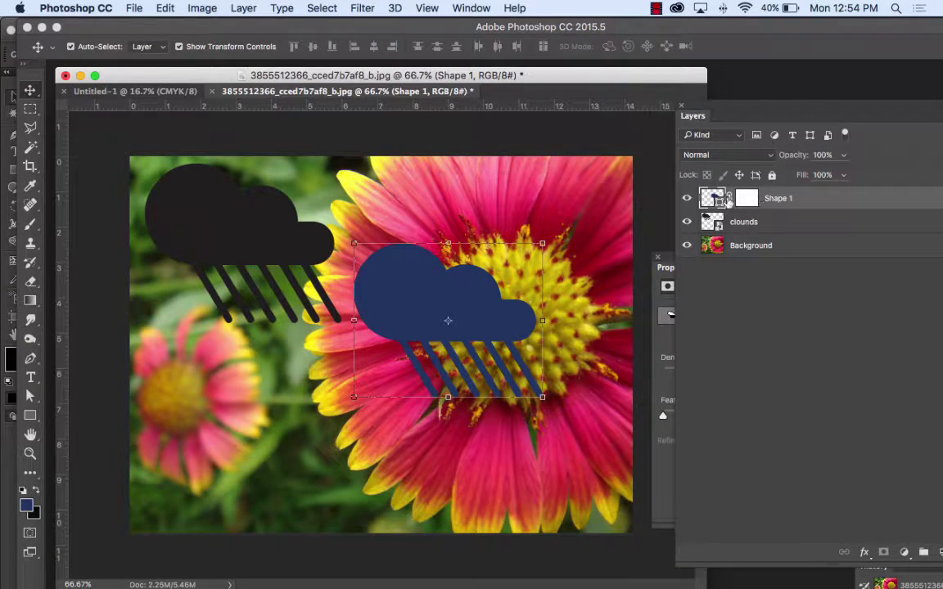
double_click(714, 198)
drag(478, 242, 471, 236)
drag(544, 279, 545, 216)
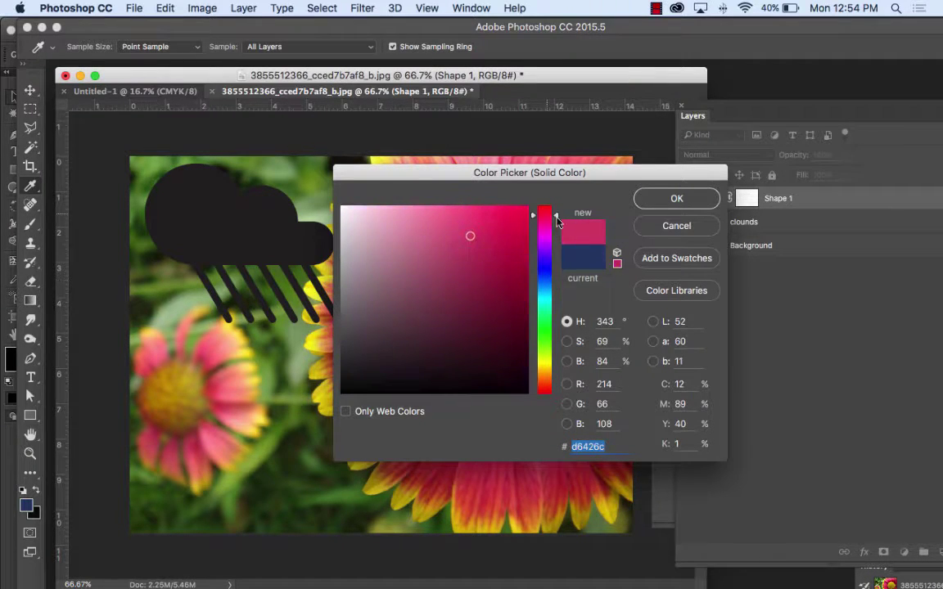
click(675, 197)
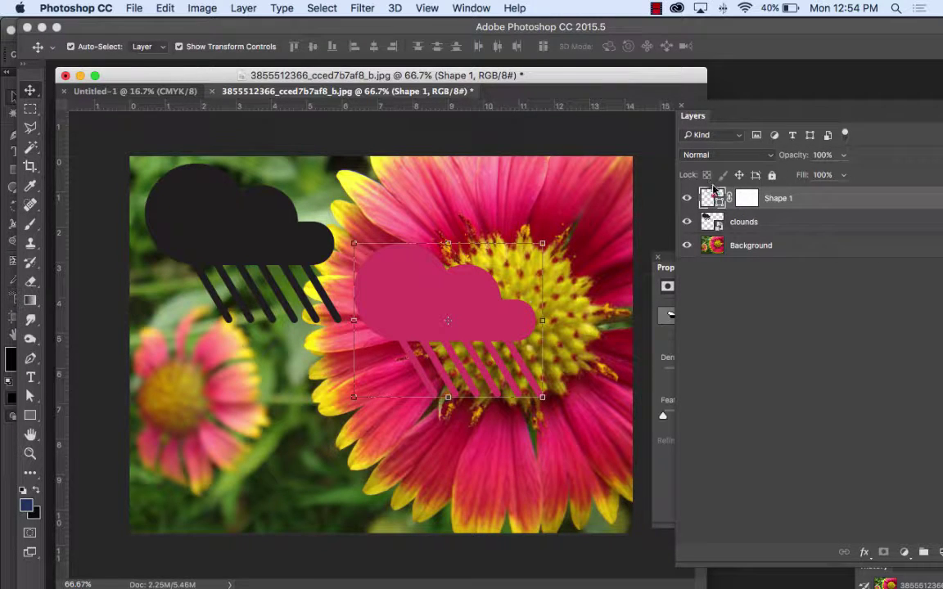
Change the Shape 1 cloud's fill colour to white.
double_click(715, 198)
drag(402, 316, 340, 205)
click(677, 199)
Move the white cloud over the black clounds icon at top-left, nudged slightly down.
key(v)
drag(446, 320, 268, 219)
key(Down)
key(Down)
key(Down)
key(Down)
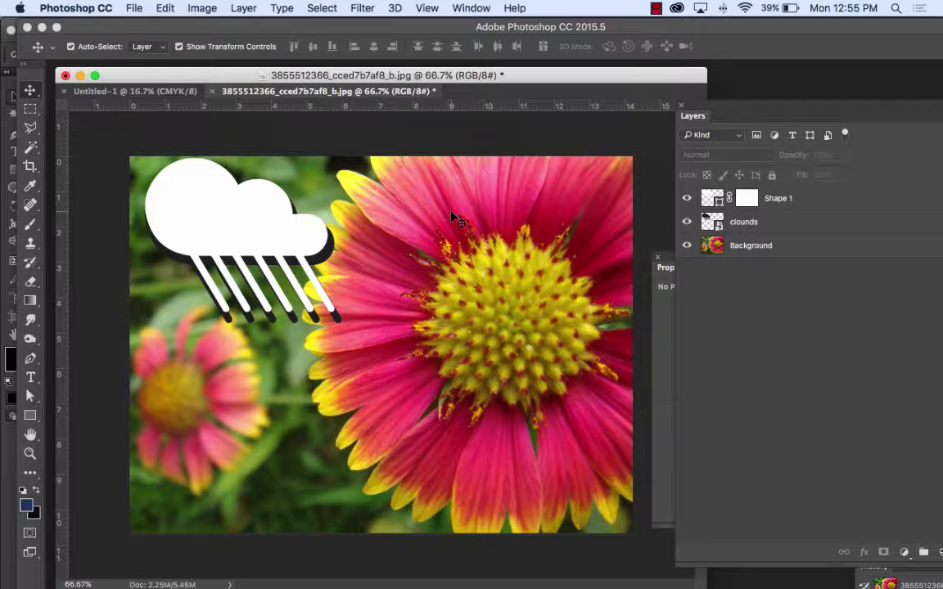
Open a new Firefox window and search Google Images for 'cat'.
mouse_move(441, 573)
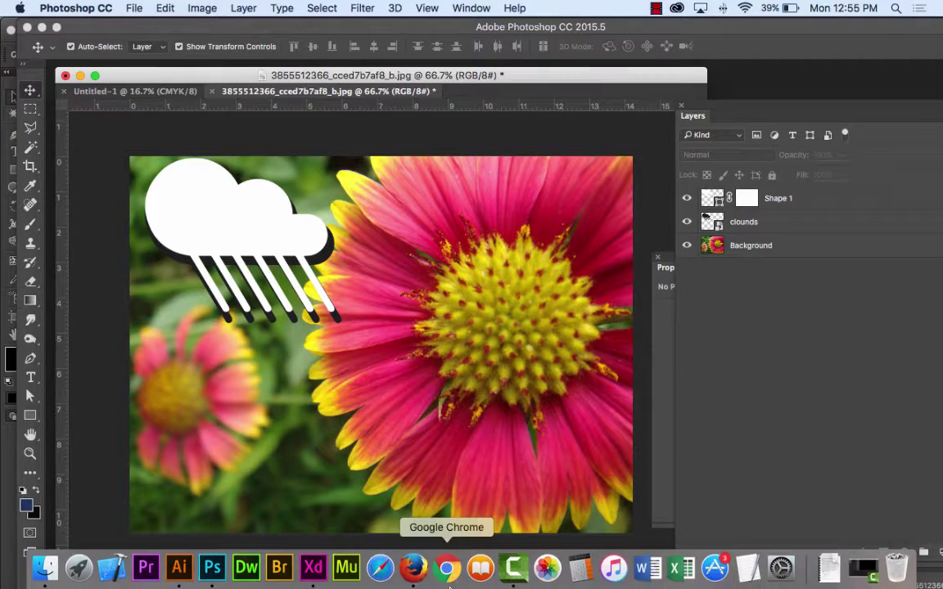
click(401, 578)
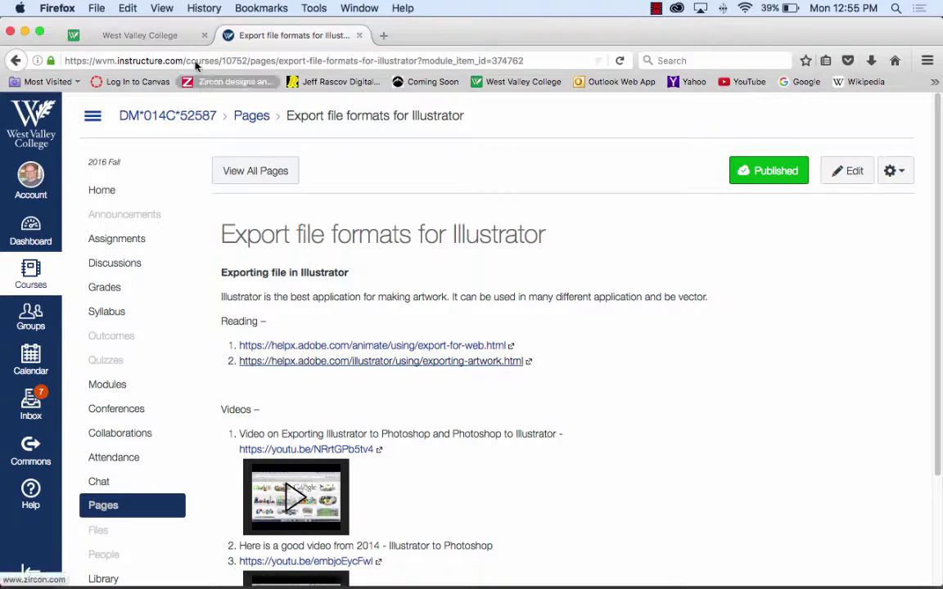
click(96, 8)
click(123, 40)
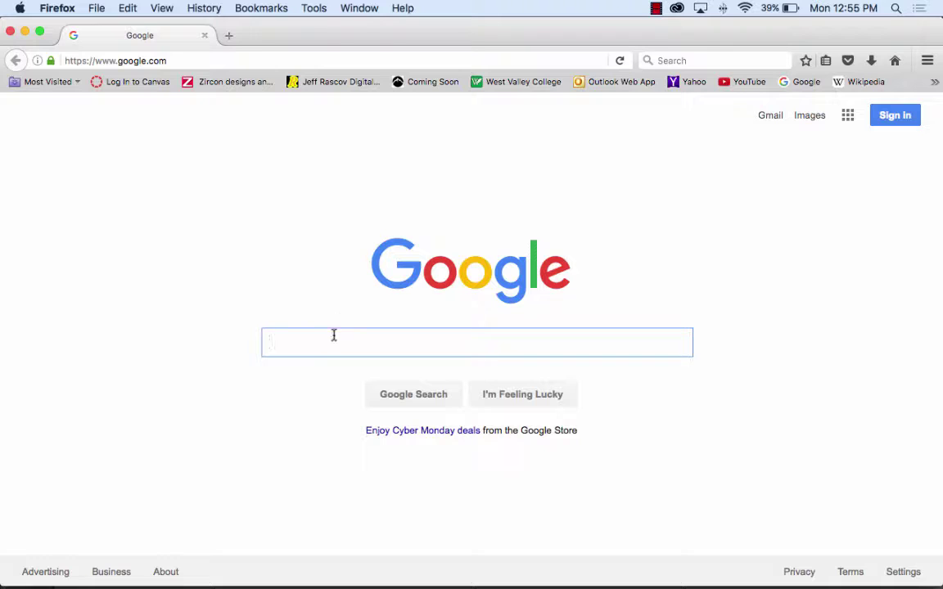
text(cat)
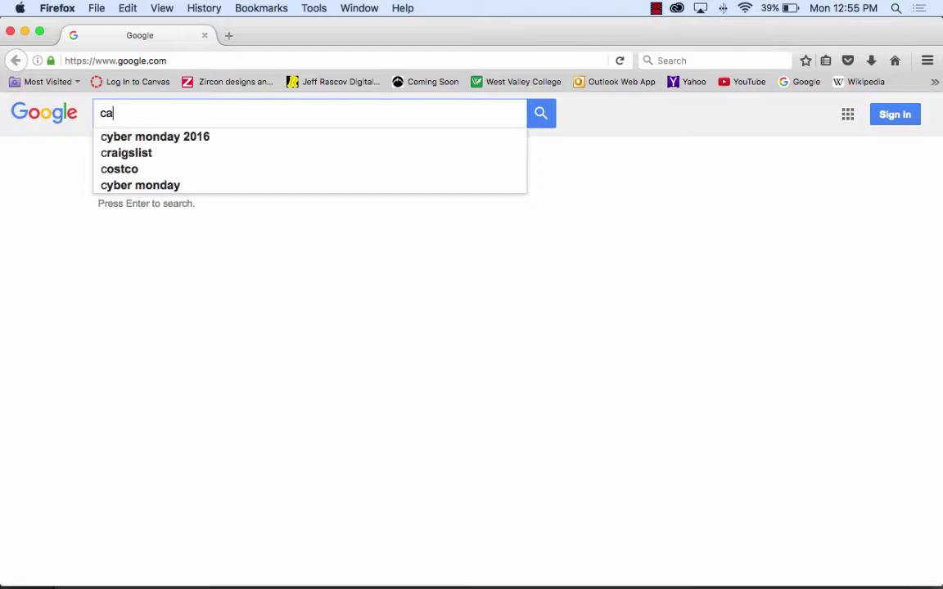
click(540, 114)
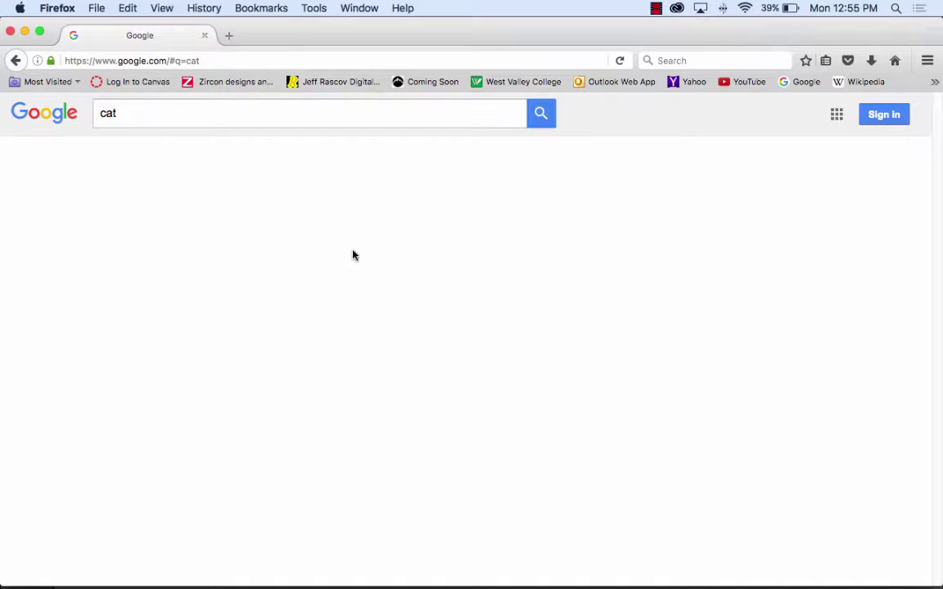
click(152, 160)
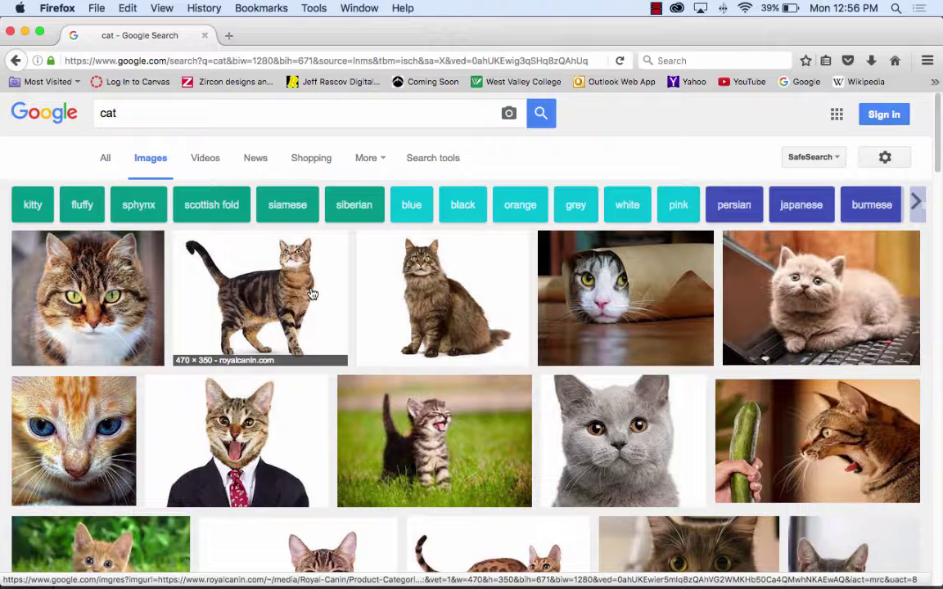
Enlarge the standing tabby cat photo and copy the image.
click(298, 289)
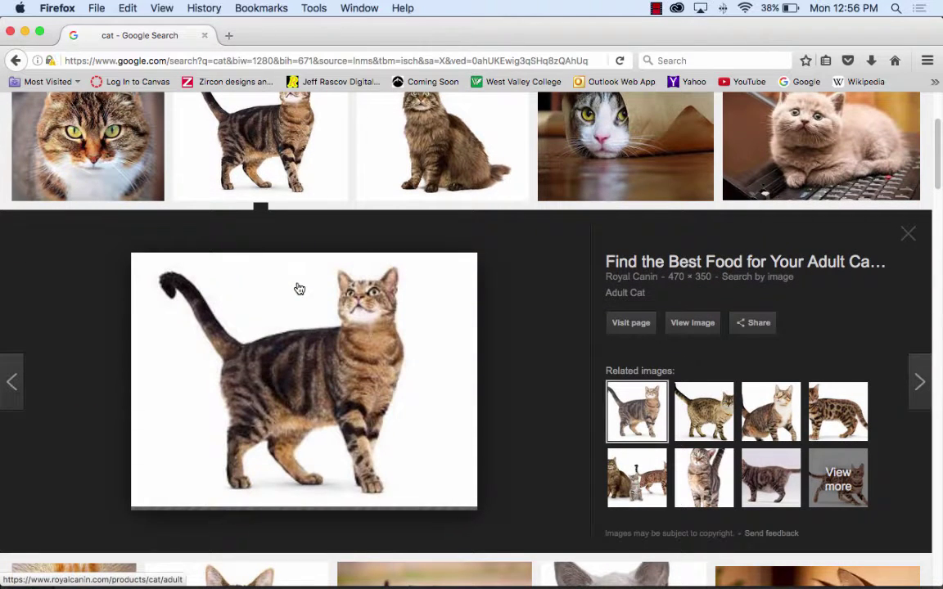
right_click(359, 347)
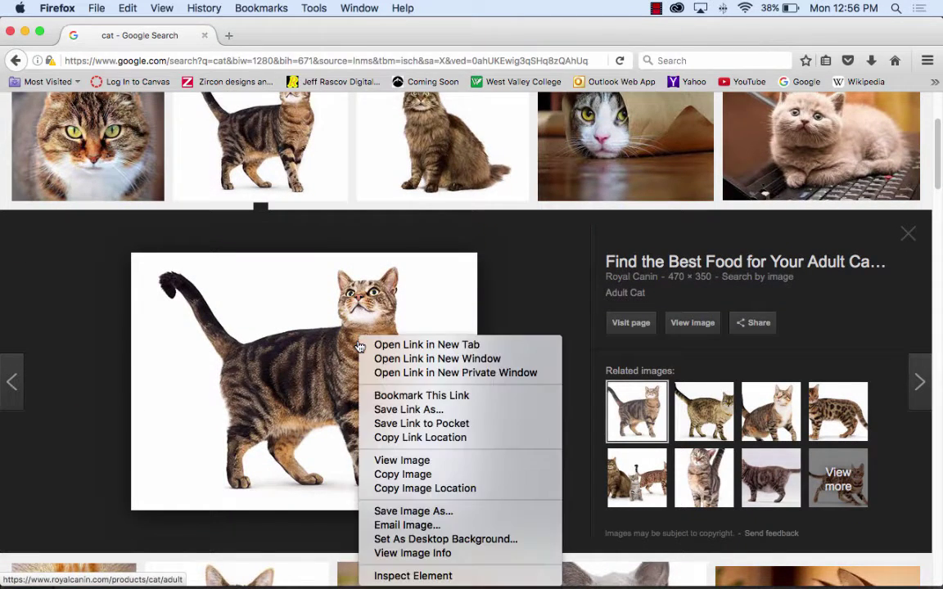
click(403, 474)
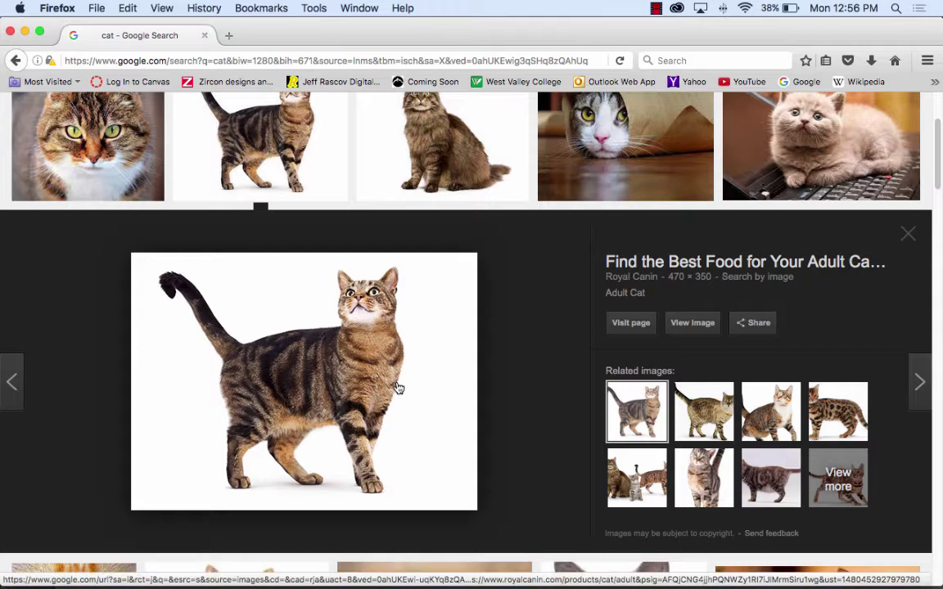
Create a new 470 × 350 px Clipboard-preset document and paste the cat as Layer 1.
mouse_move(413, 577)
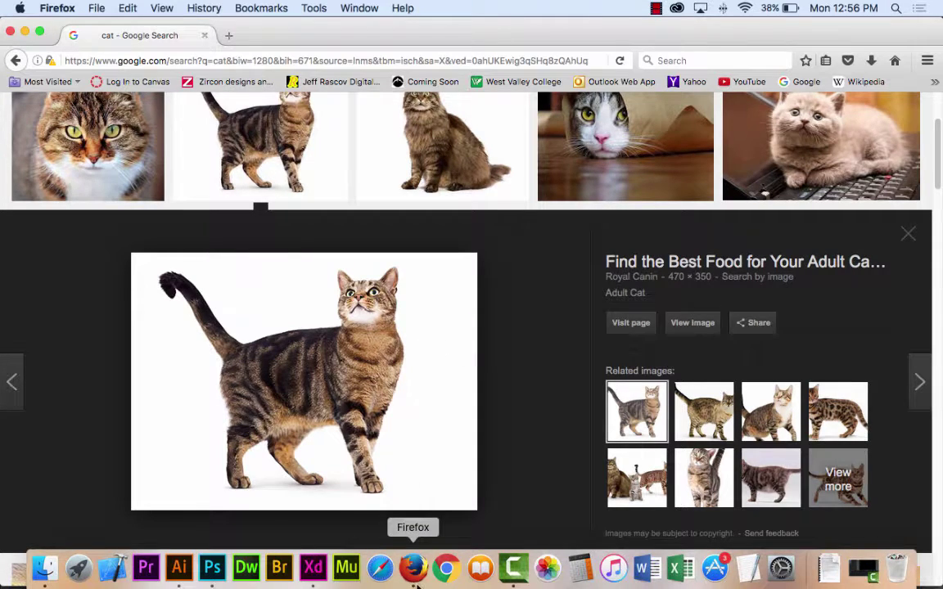
click(211, 568)
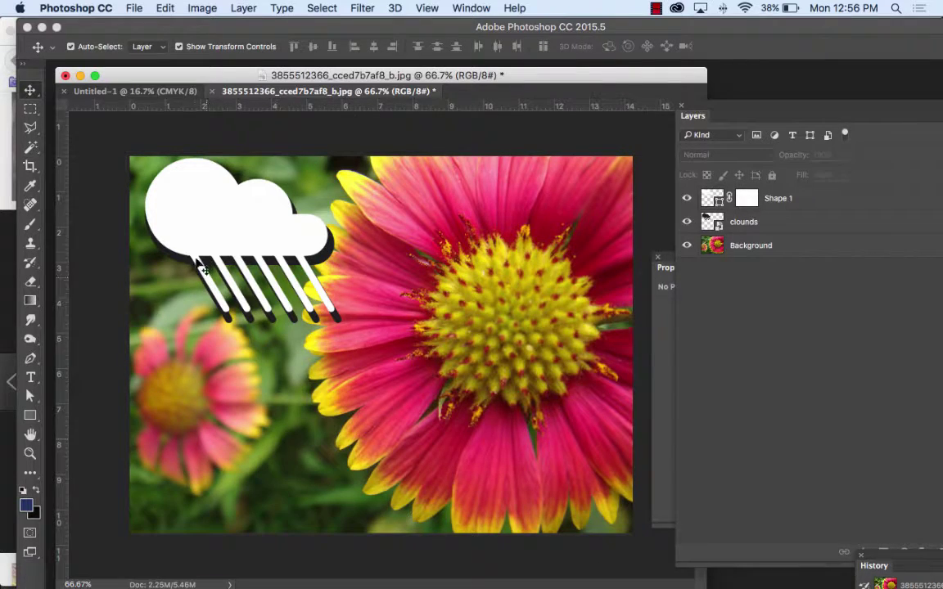
click(133, 7)
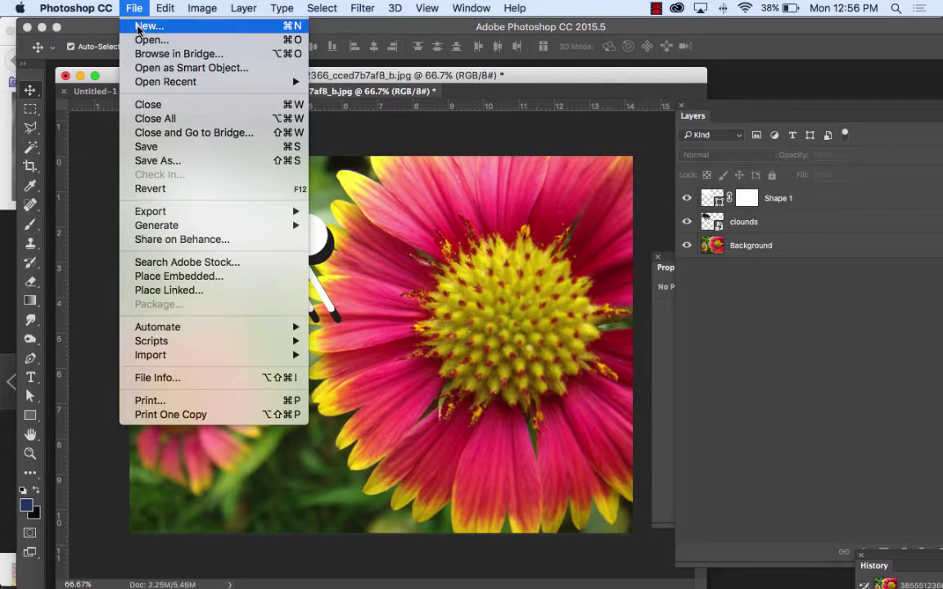
click(138, 28)
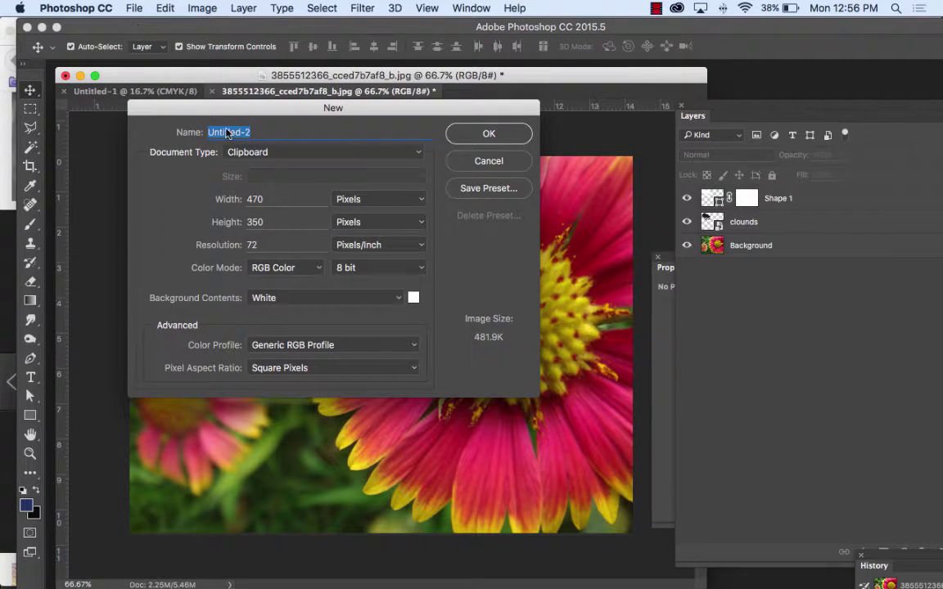
click(501, 135)
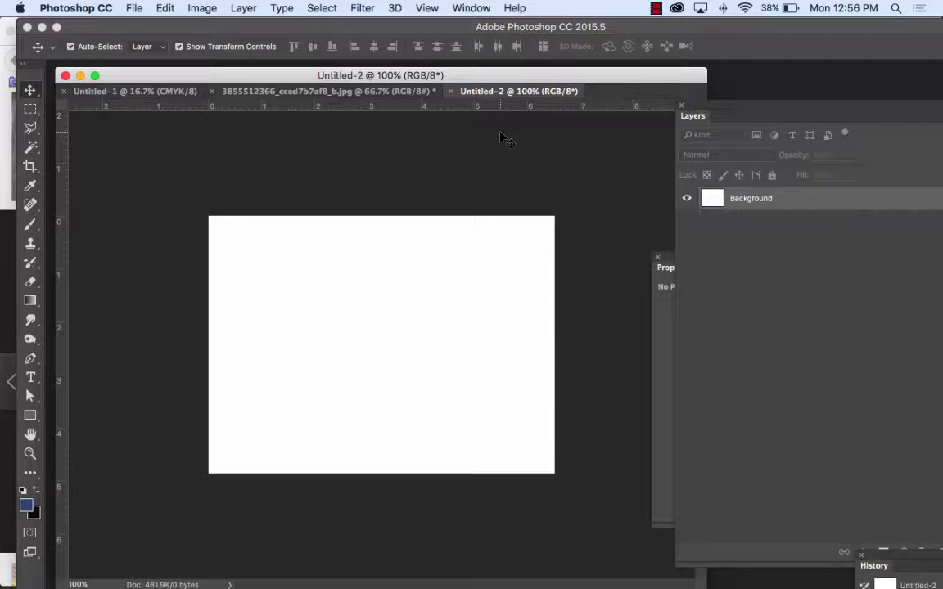
key(super+v)
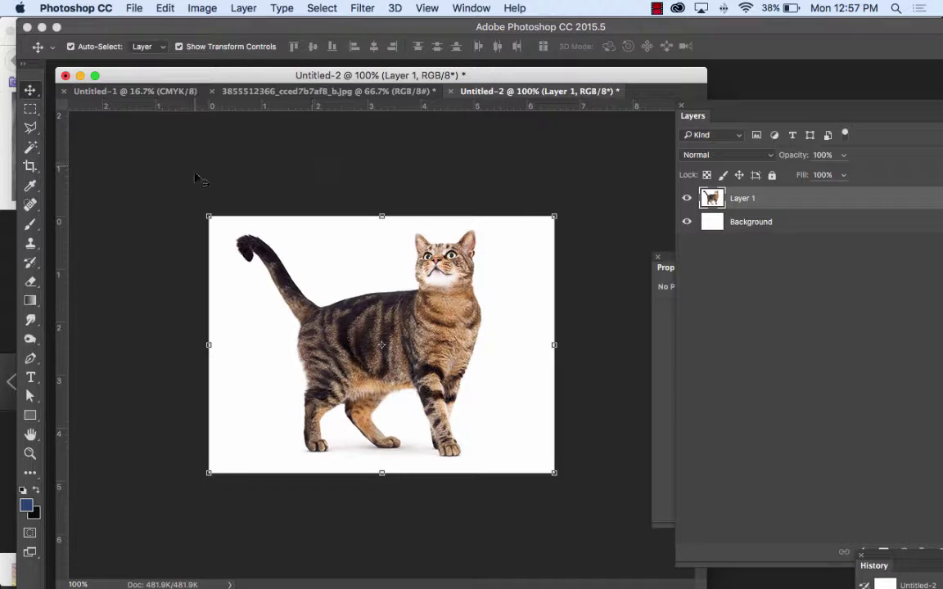
Magic Wand the white background, then inverse the selection to isolate the tabby cat.
click(31, 148)
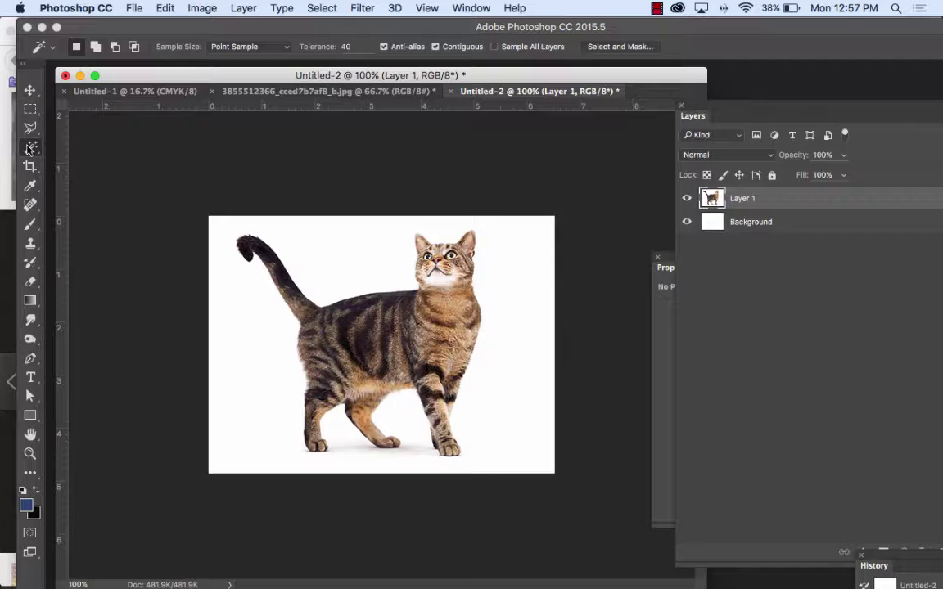
click(345, 255)
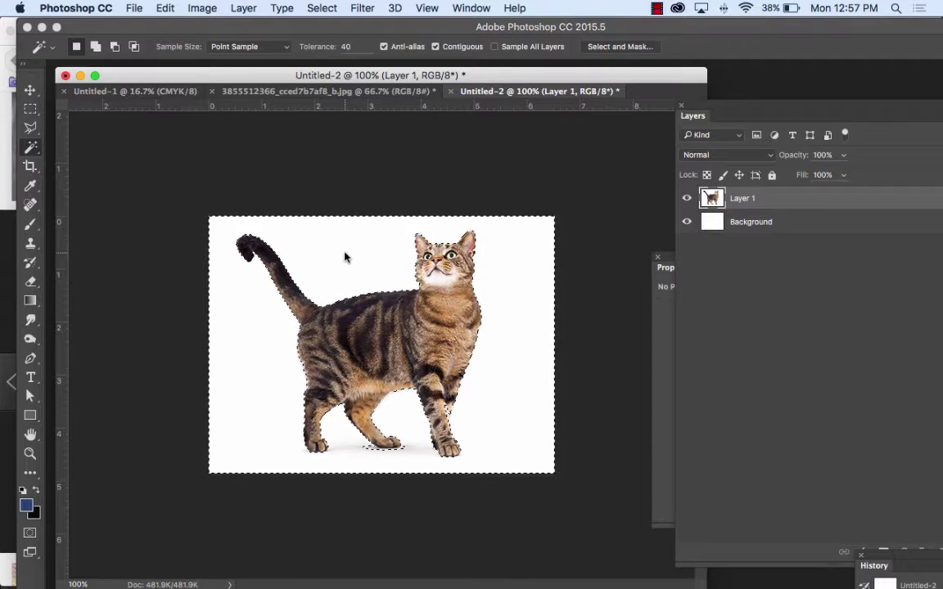
click(323, 7)
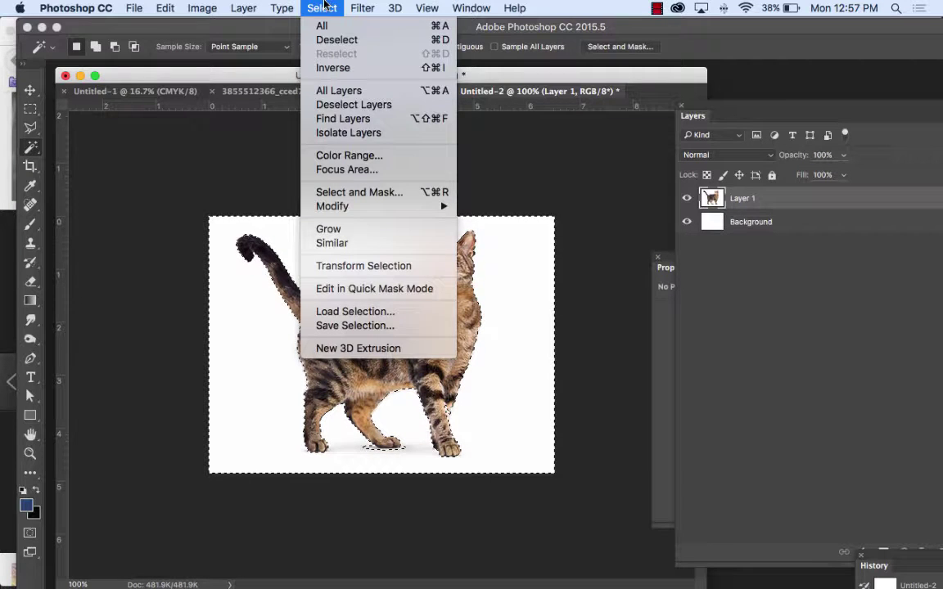
click(332, 67)
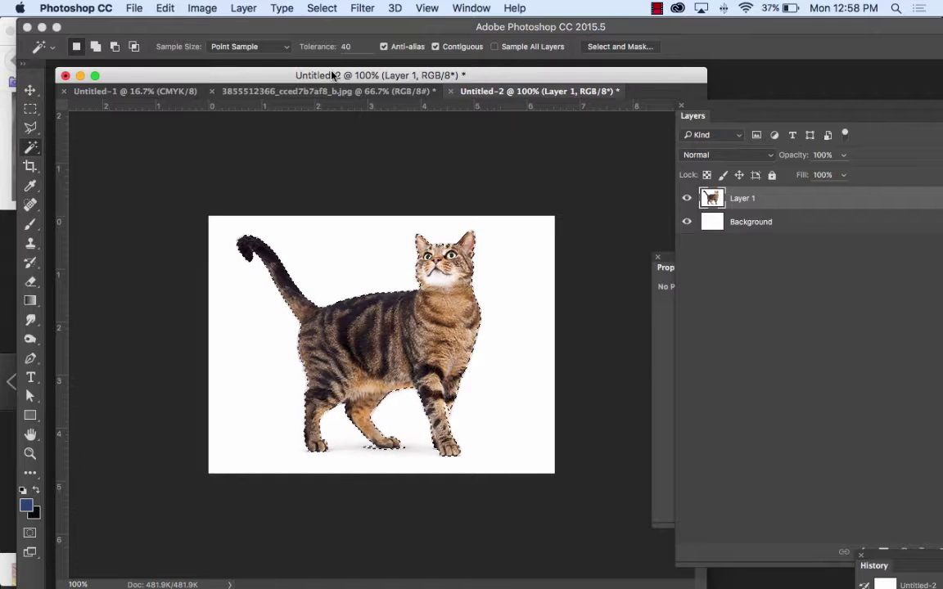
Float the Paths panel over the canvas and convert the cat selection into a Work Path.
click(457, 6)
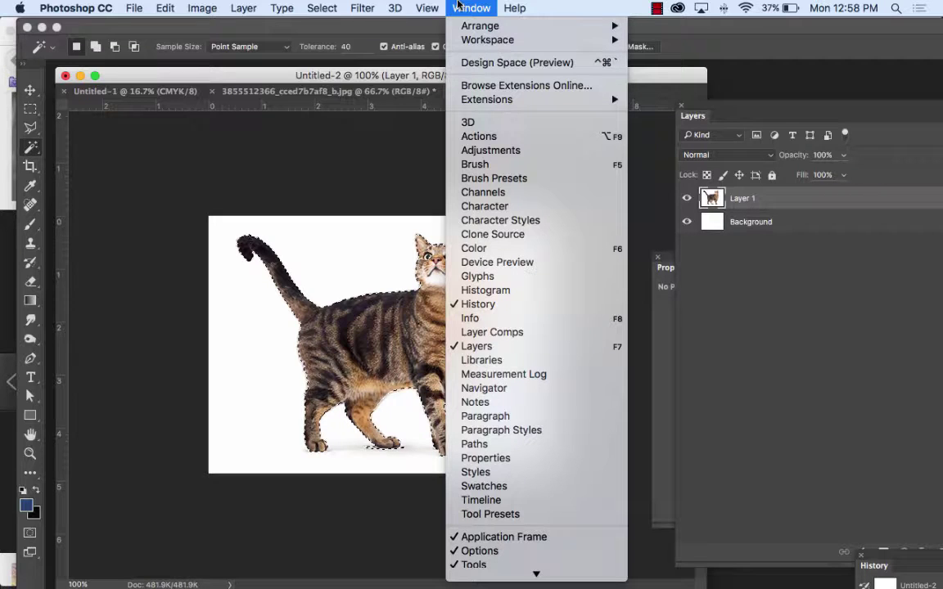
click(478, 449)
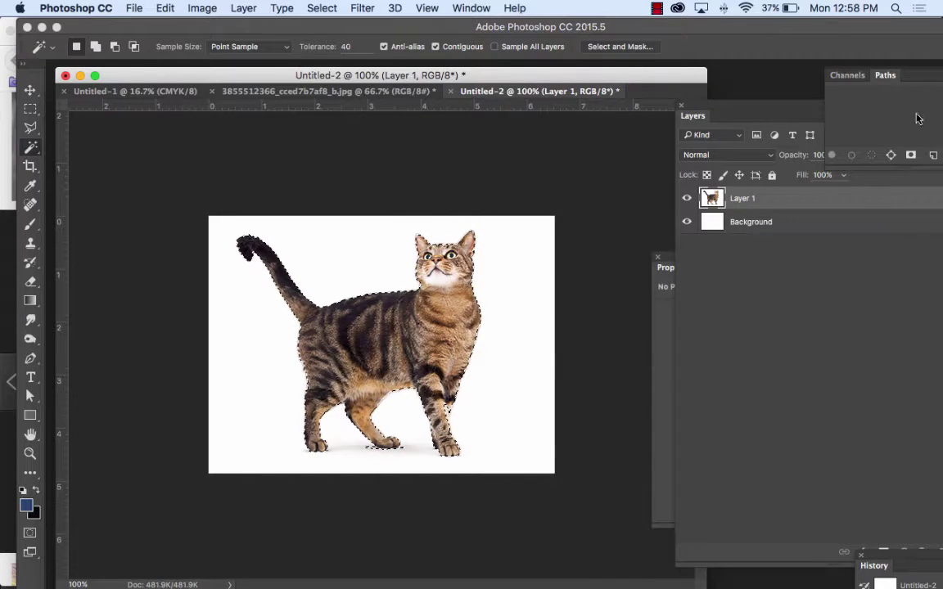
drag(886, 78, 486, 135)
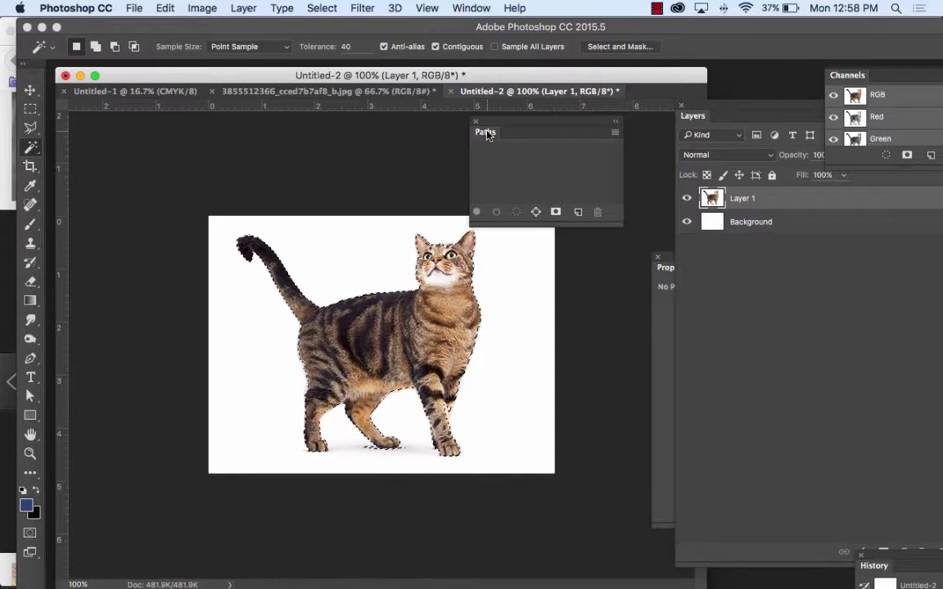
click(536, 213)
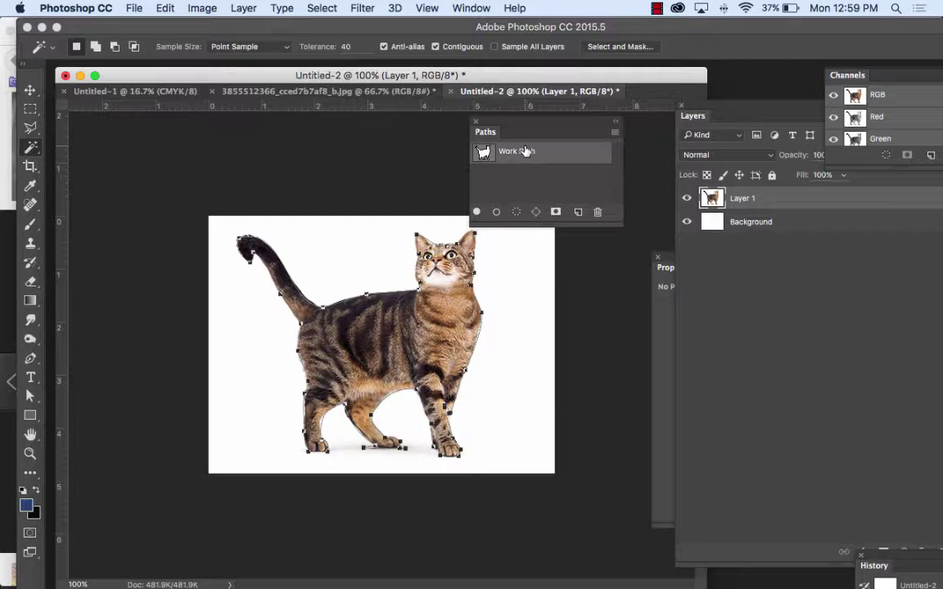
Switch to Illustrator and create a new tabloid-size document.
mouse_move(346, 573)
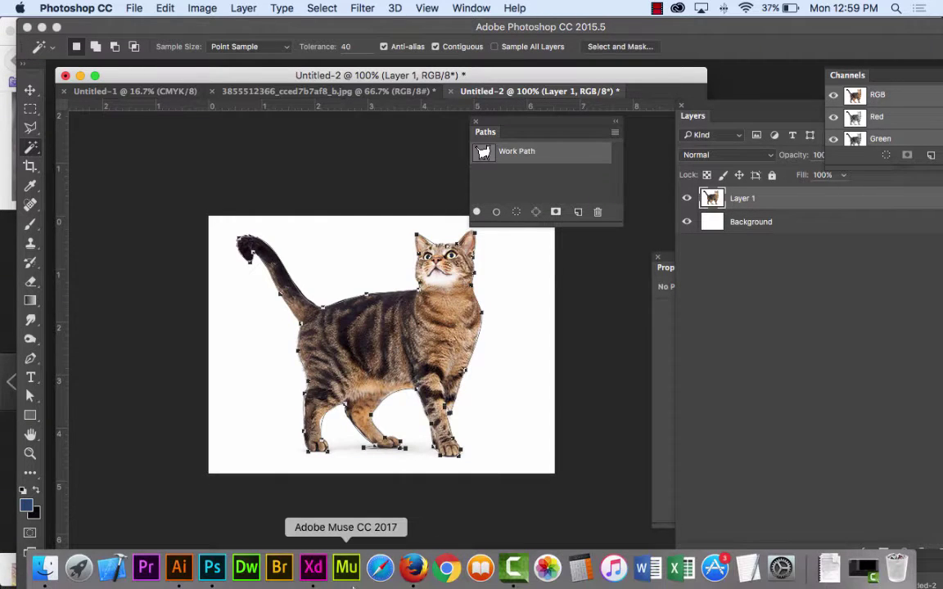
click(181, 568)
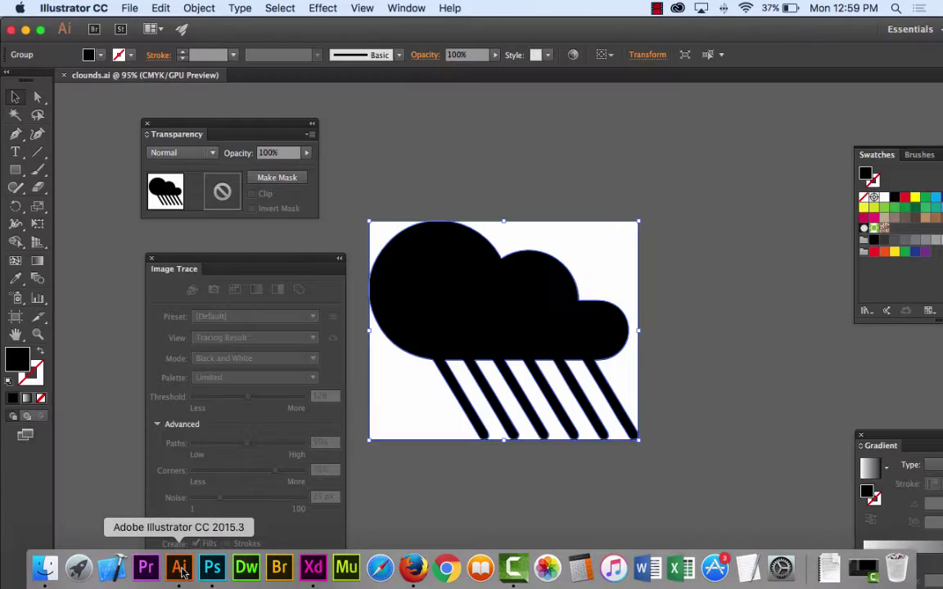
click(129, 8)
click(144, 26)
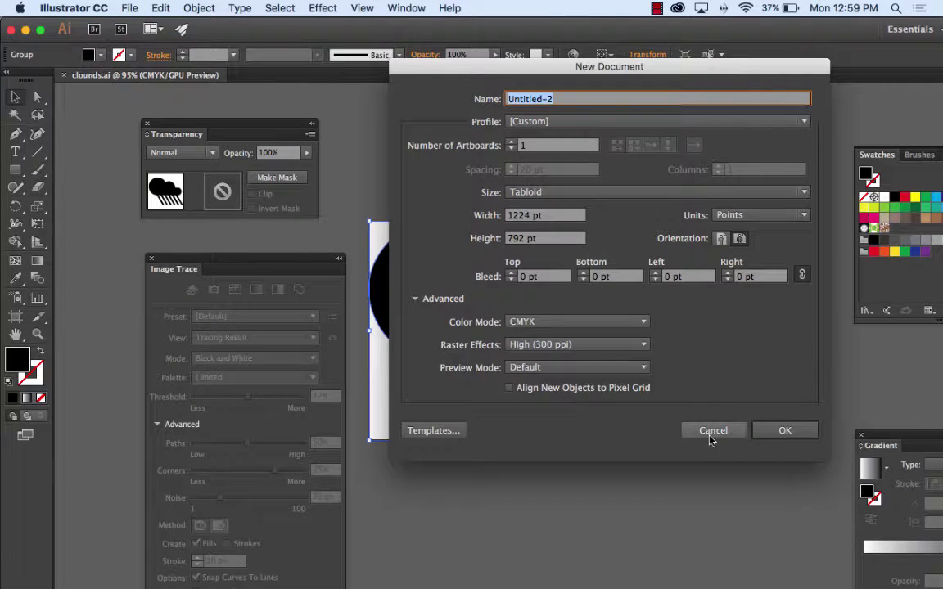
click(784, 431)
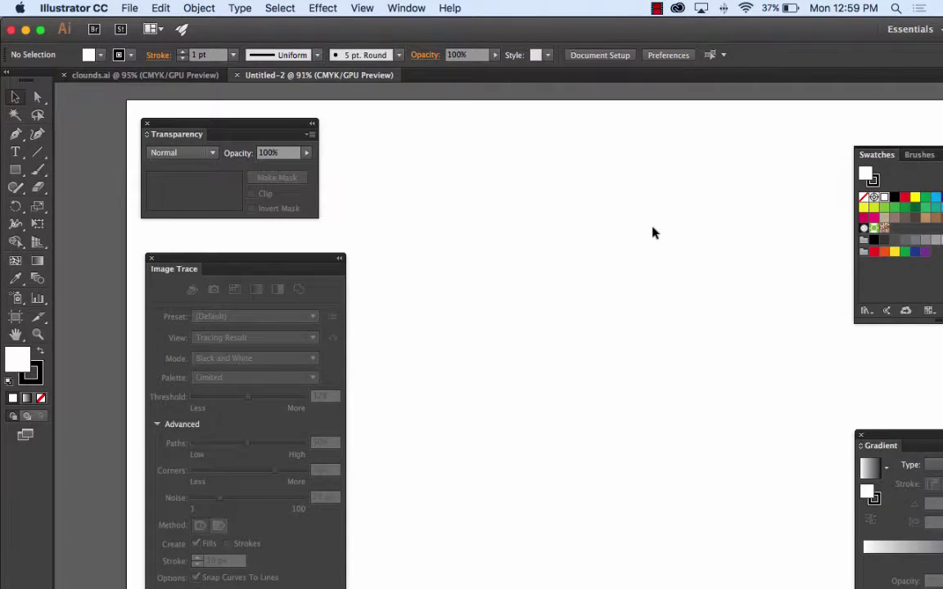
Reset the workspace to Essentials, fit the artboard in view, and paste the cat path.
click(407, 7)
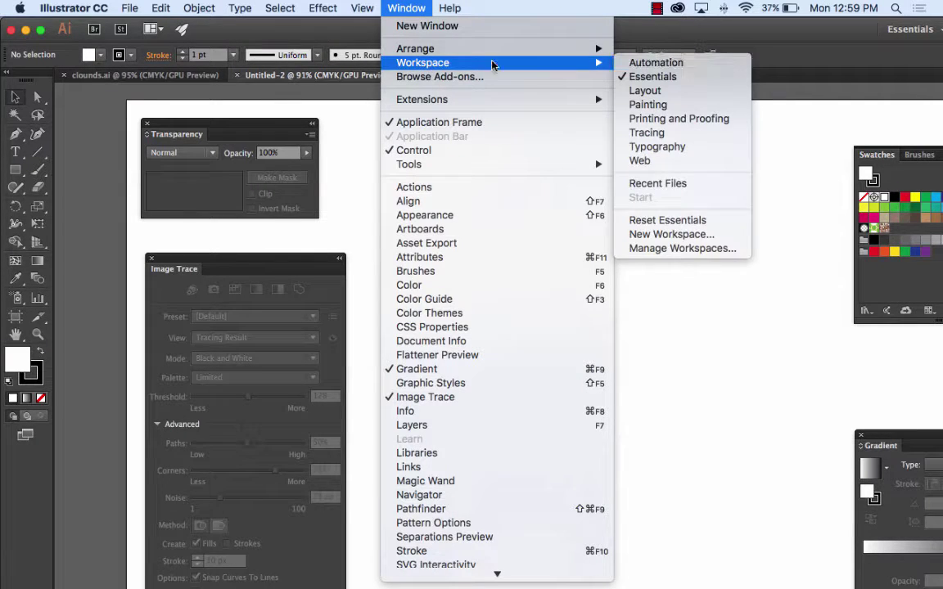
mouse_move(470, 54)
click(671, 221)
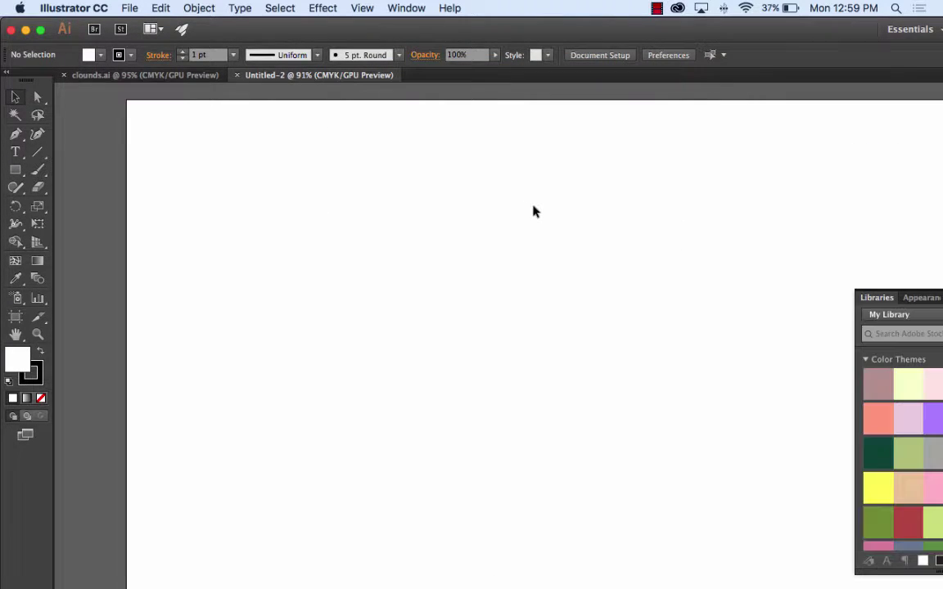
key(super+minus)
drag(533, 211, 404, 177)
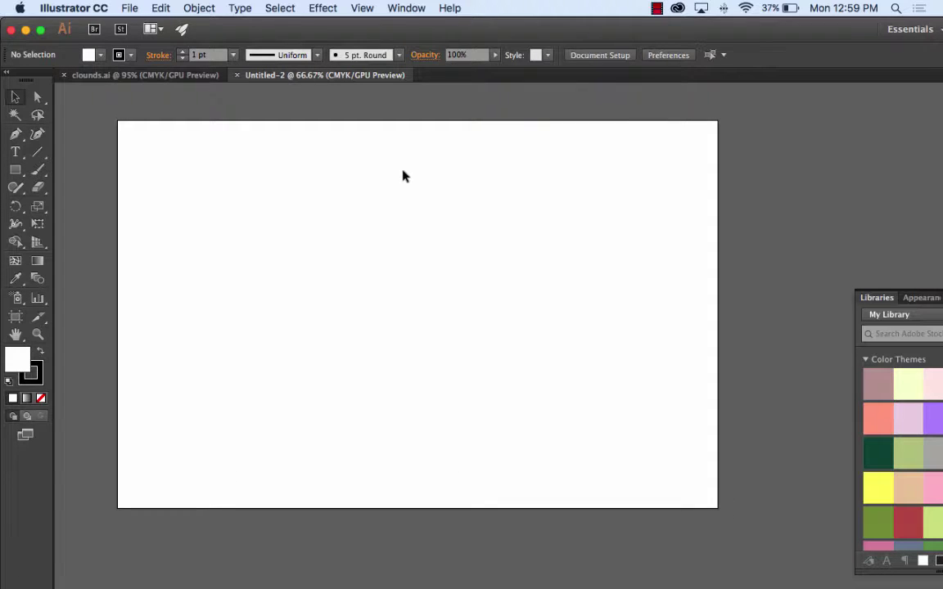
key(super+v)
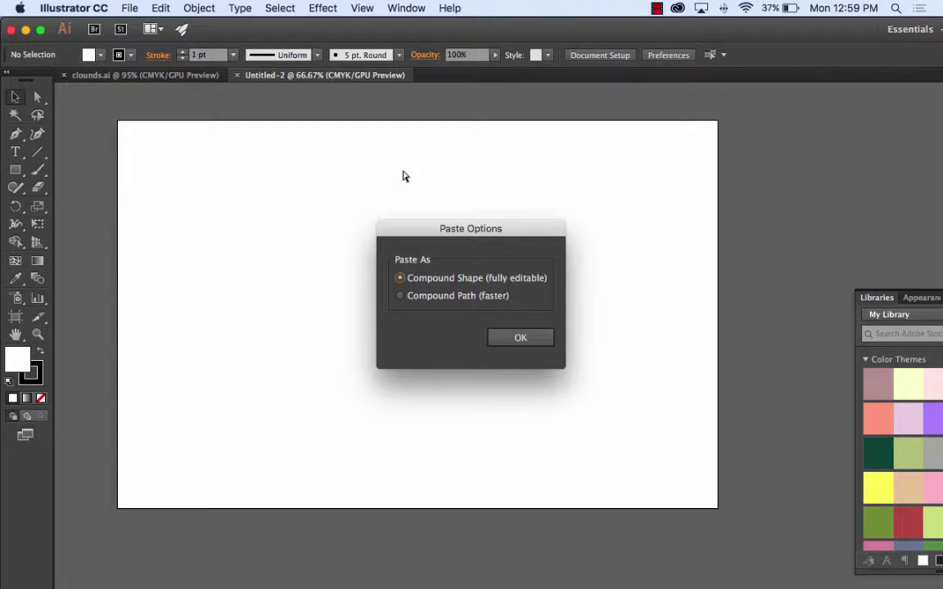
Paste the cat as a fully editable compound shape and enlarge it across the artboard.
click(434, 295)
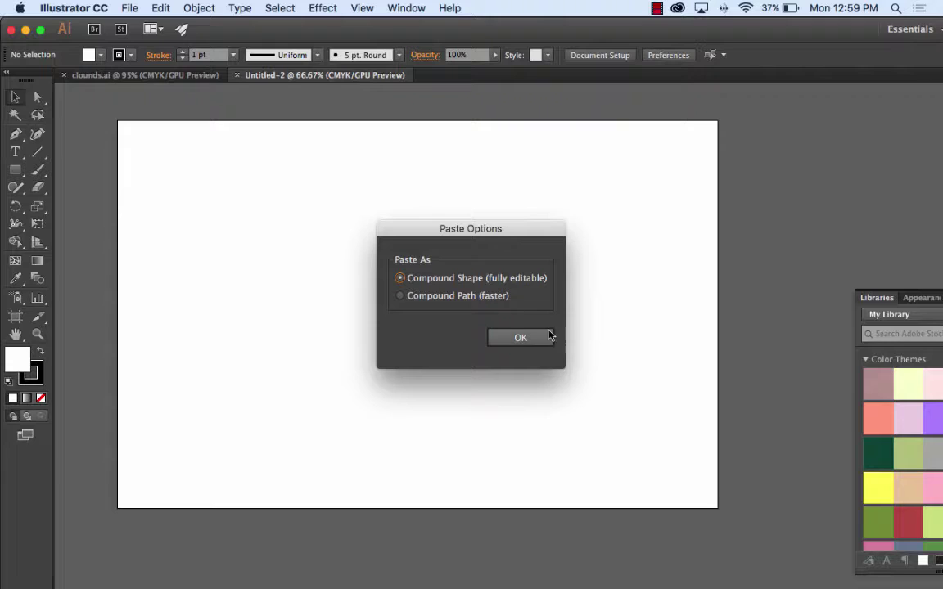
click(530, 337)
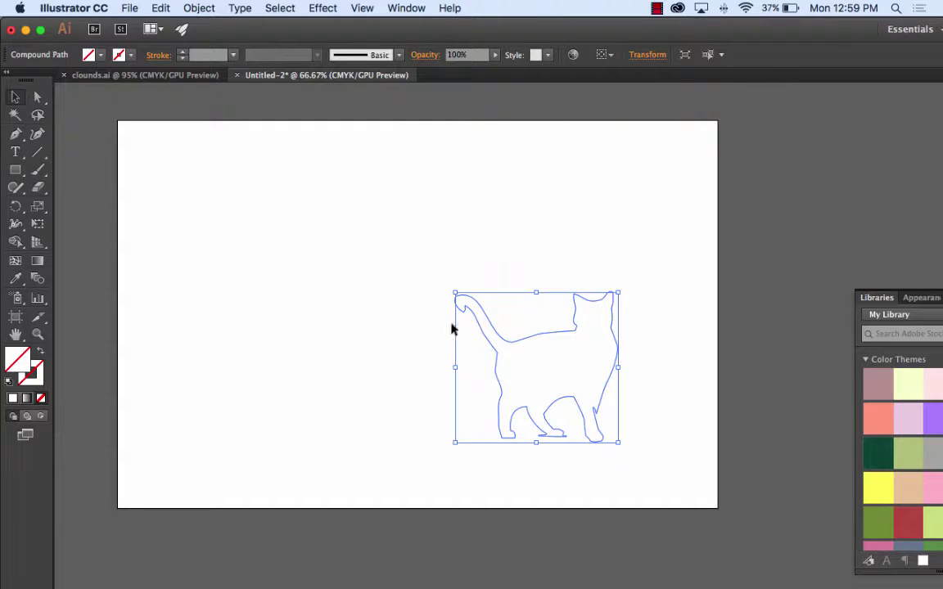
drag(454, 292, 211, 143)
drag(551, 315, 410, 322)
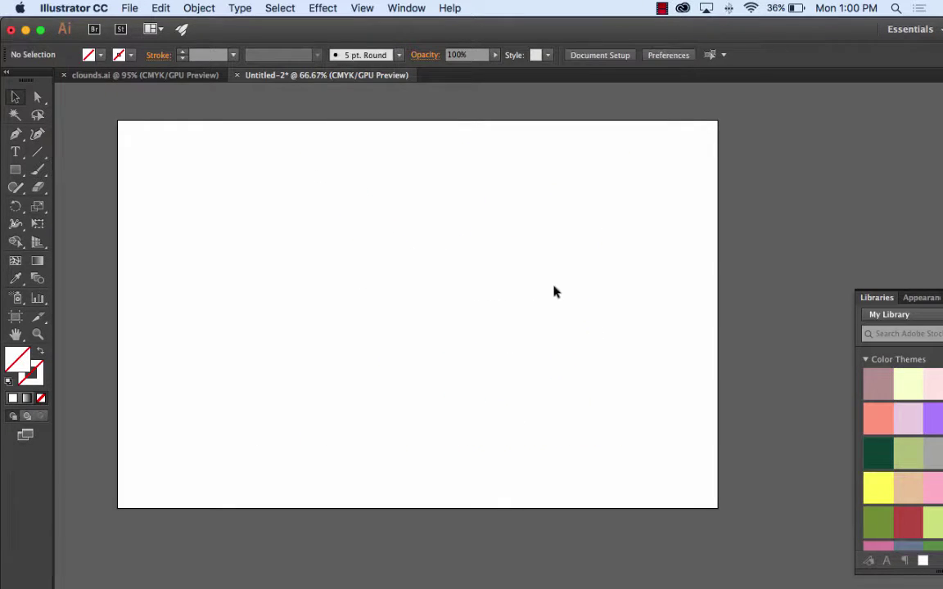
drag(248, 158, 392, 258)
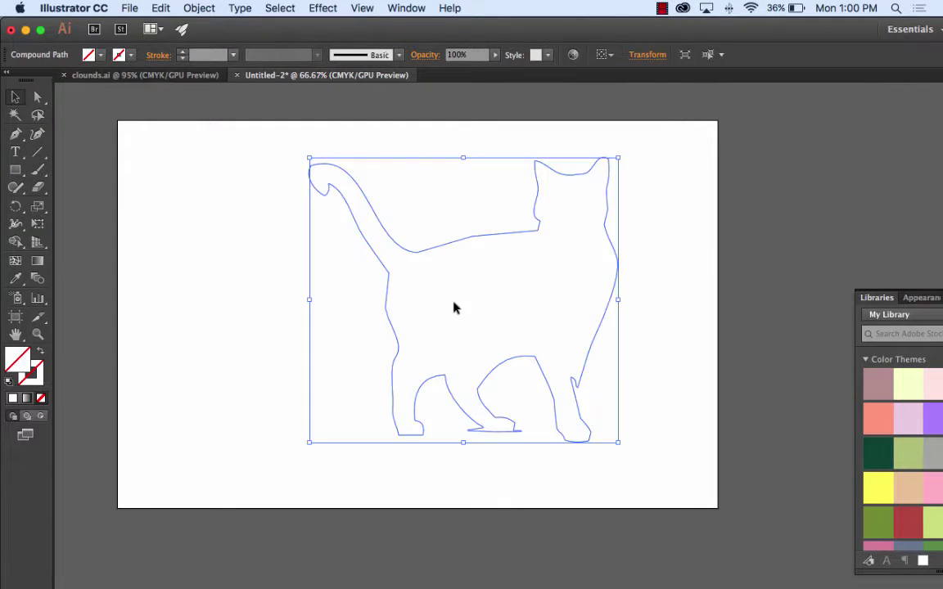
Fill the cat red, shift it left, and give it a near-black stroke.
double_click(17, 359)
click(431, 211)
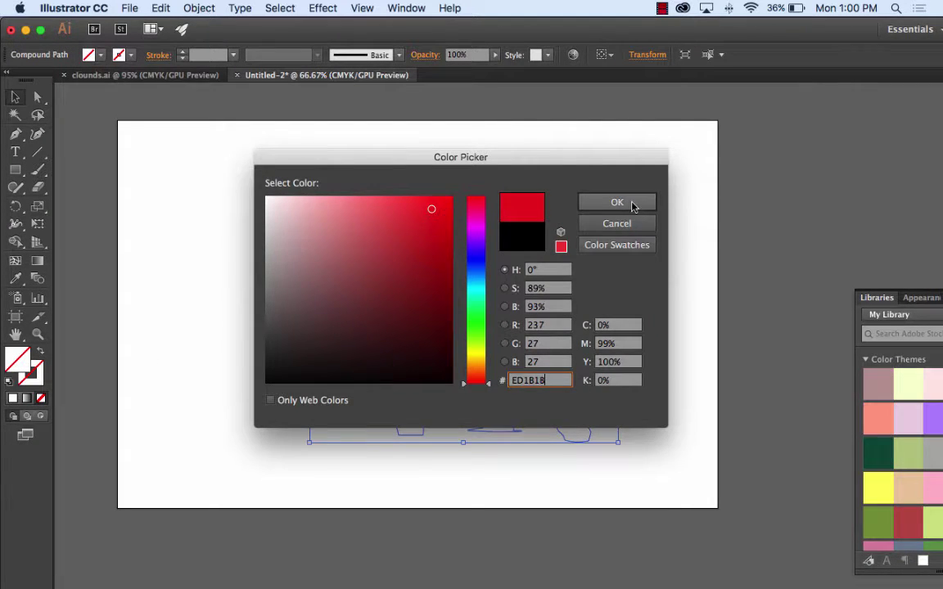
click(617, 202)
drag(501, 283, 356, 283)
double_click(31, 372)
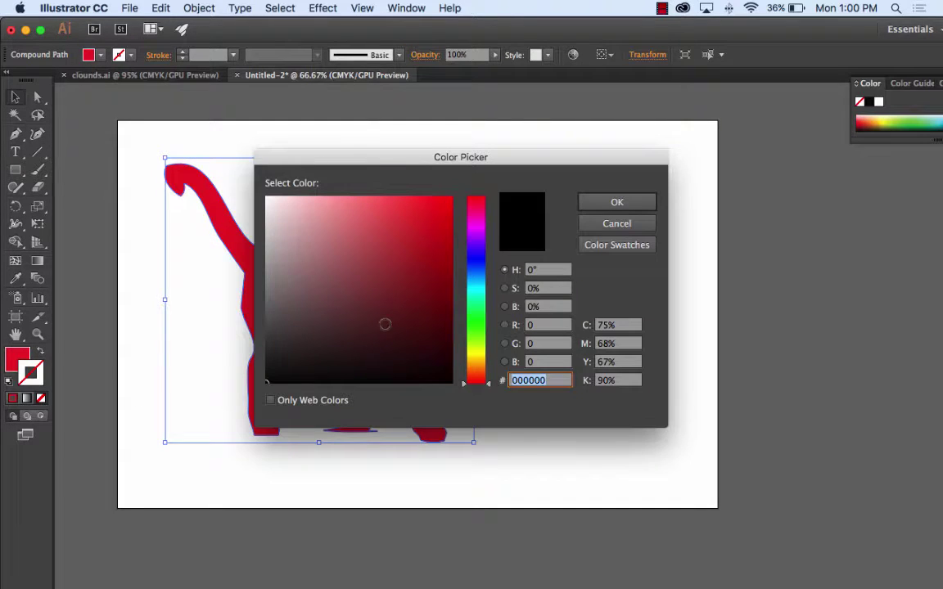
click(316, 369)
click(619, 204)
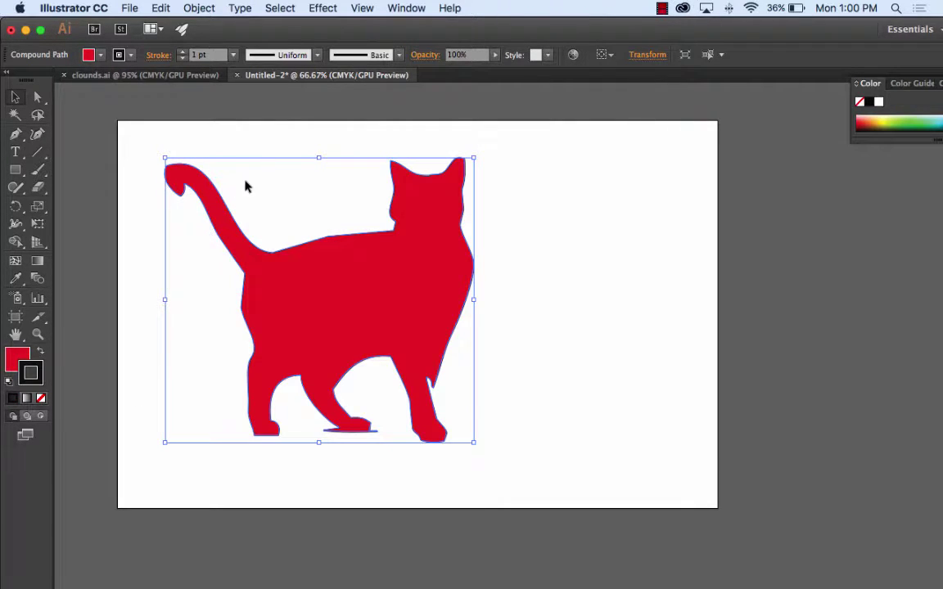
Set the cat's stroke weight to 8 pt and deselect it.
click(234, 54)
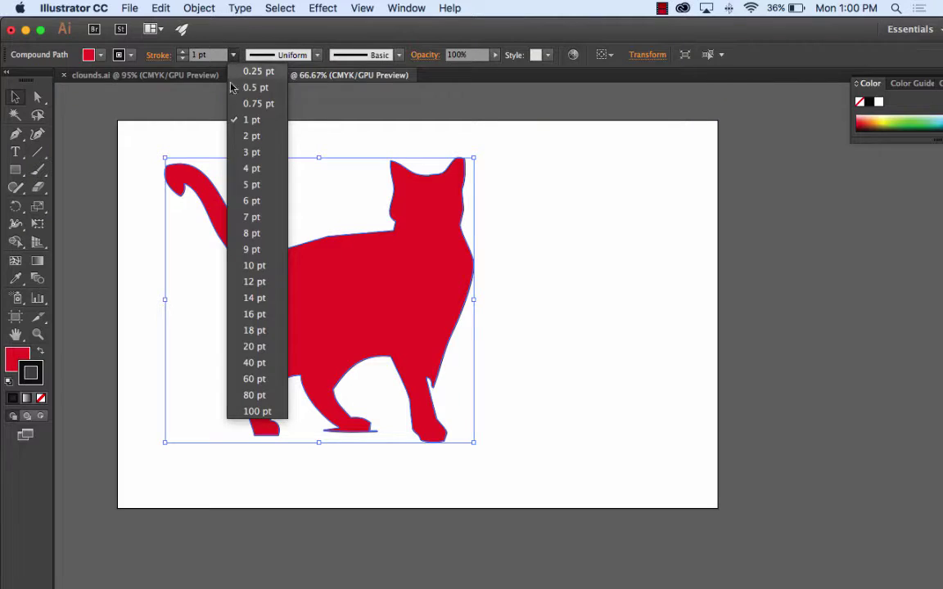
click(250, 236)
click(510, 241)
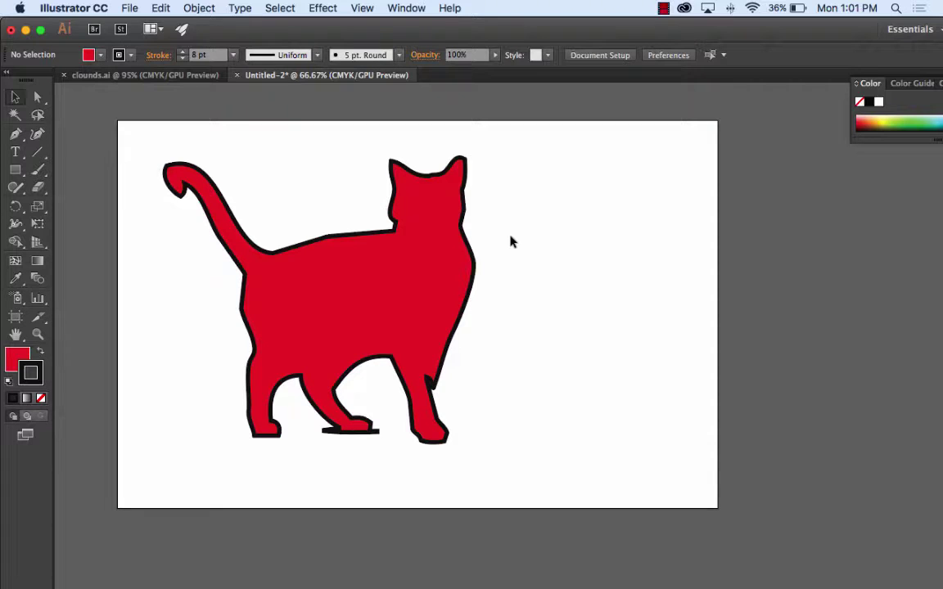
mouse_move(248, 571)
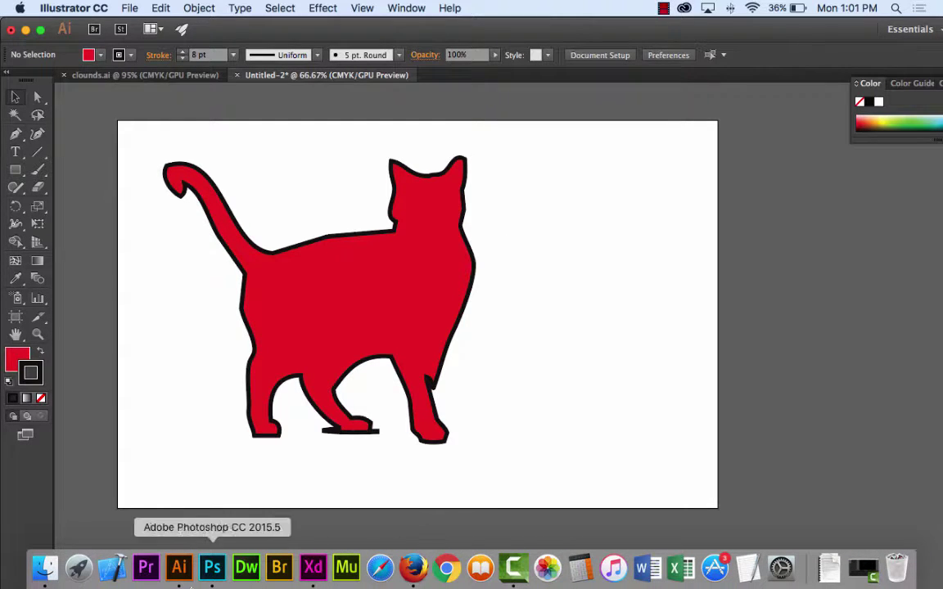
In Photoshop, make a work path from the cat selection, then return to Illustrator.
click(216, 569)
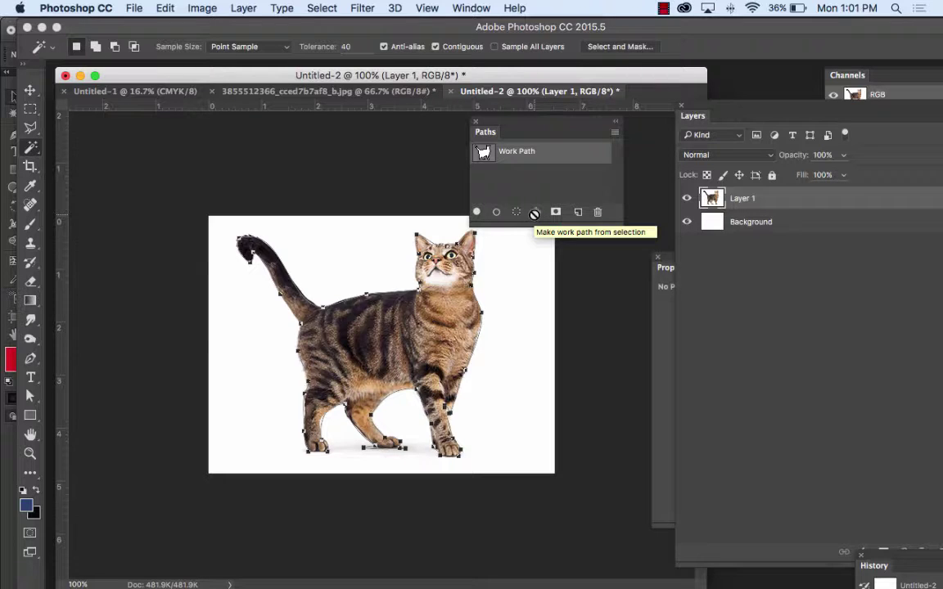
click(534, 213)
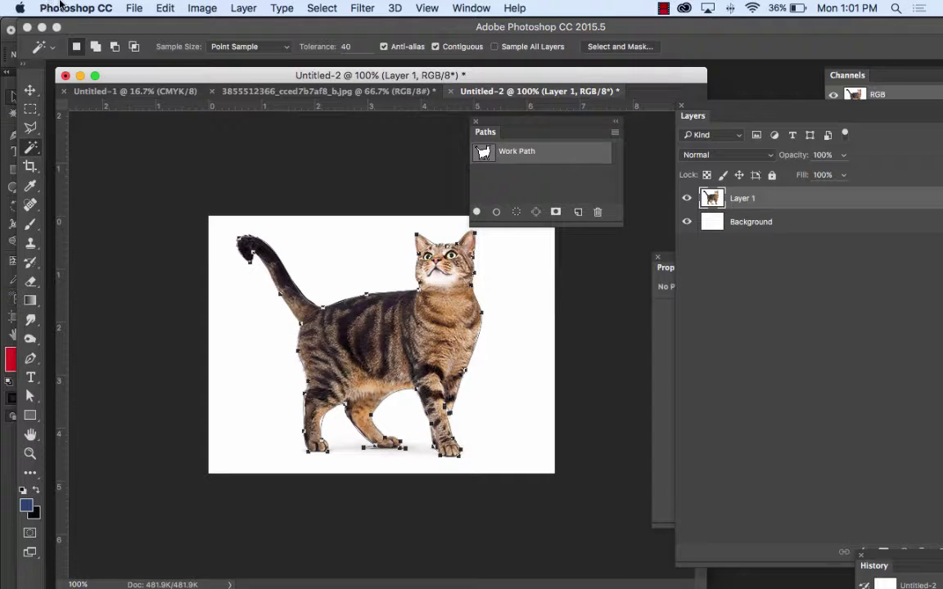
mouse_move(567, 578)
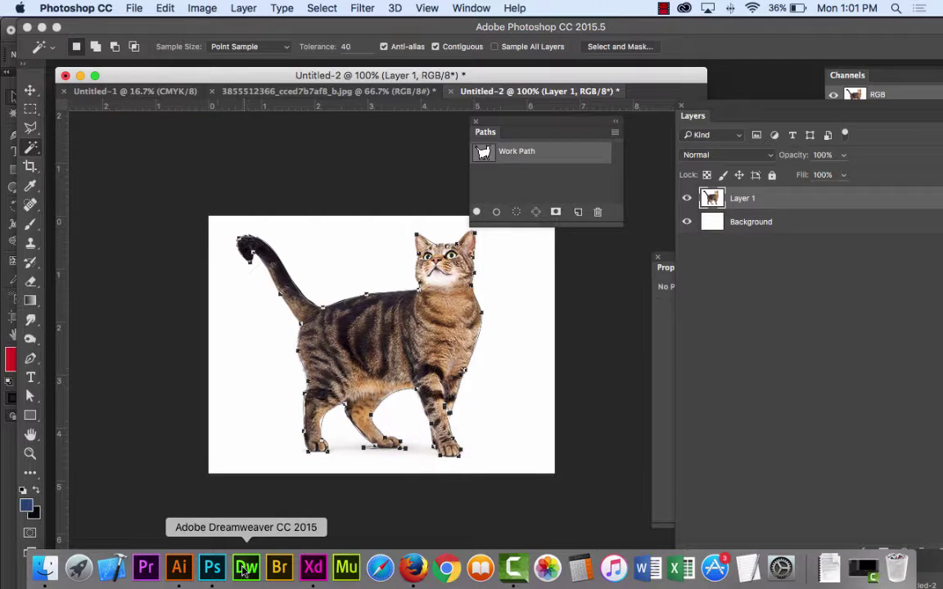
click(180, 571)
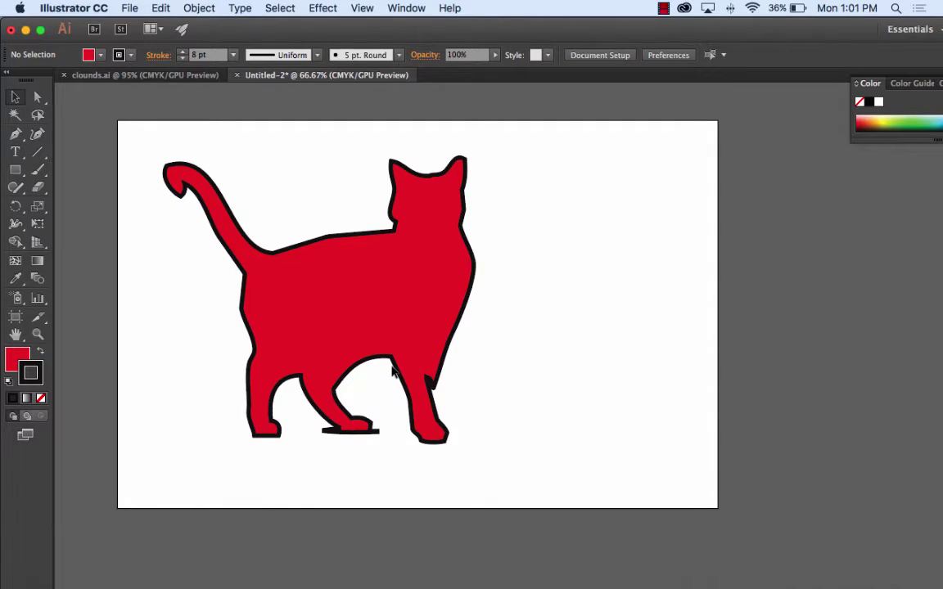
View the clounds.ai rain cloud document, then switch back to Photoshop.
click(119, 75)
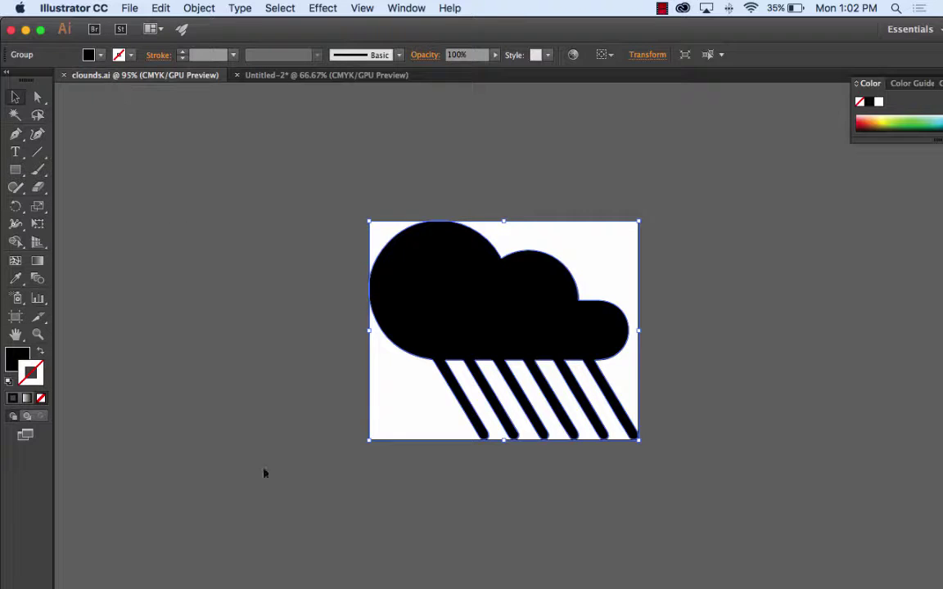
mouse_move(311, 573)
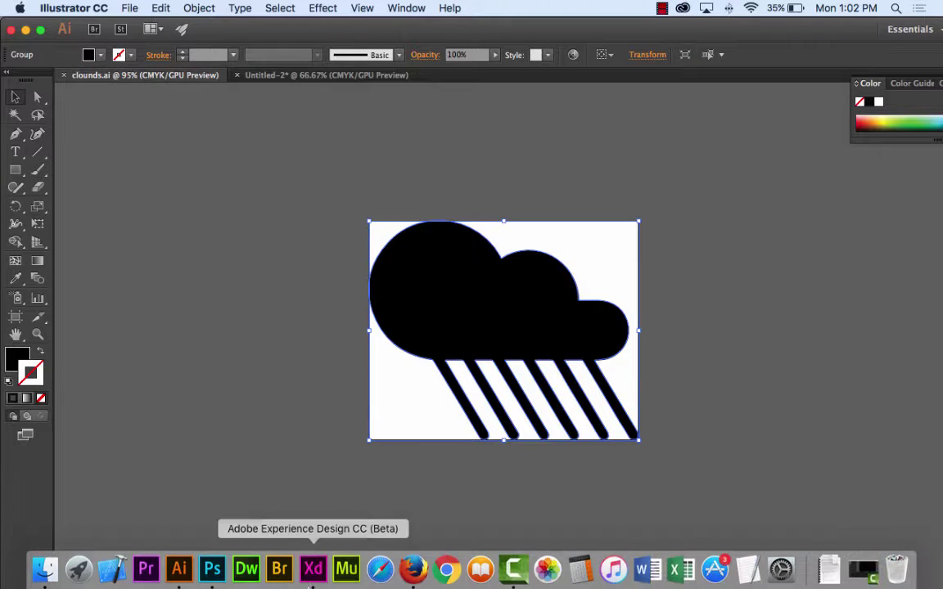
click(213, 573)
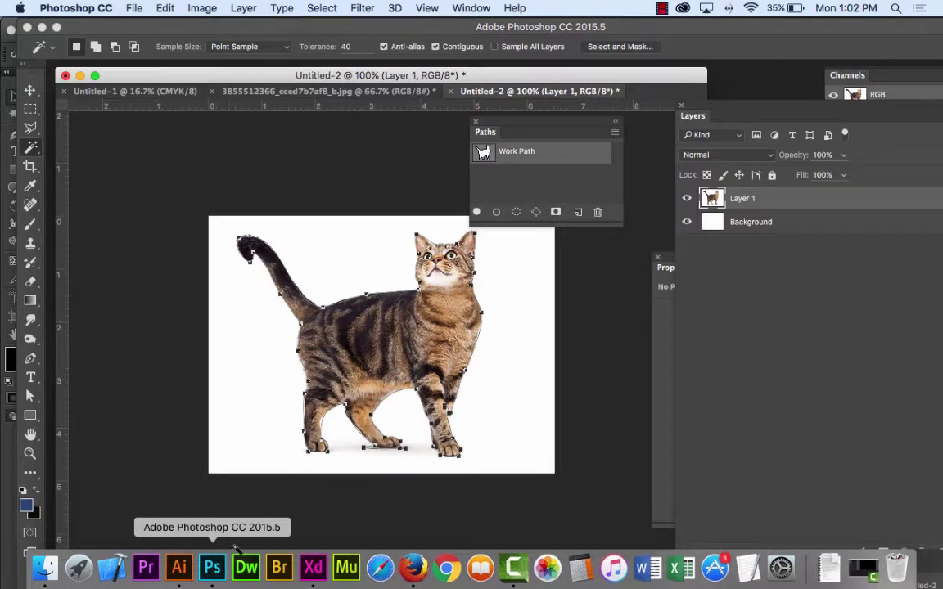
Paste the rain cloud artwork into the flower photo as a Path and zoom in.
click(238, 92)
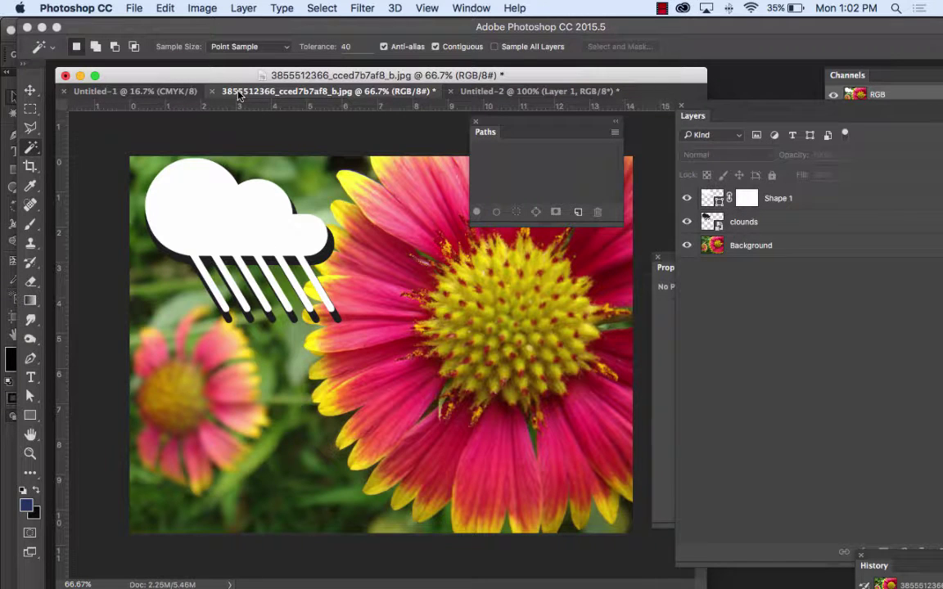
key(super+v)
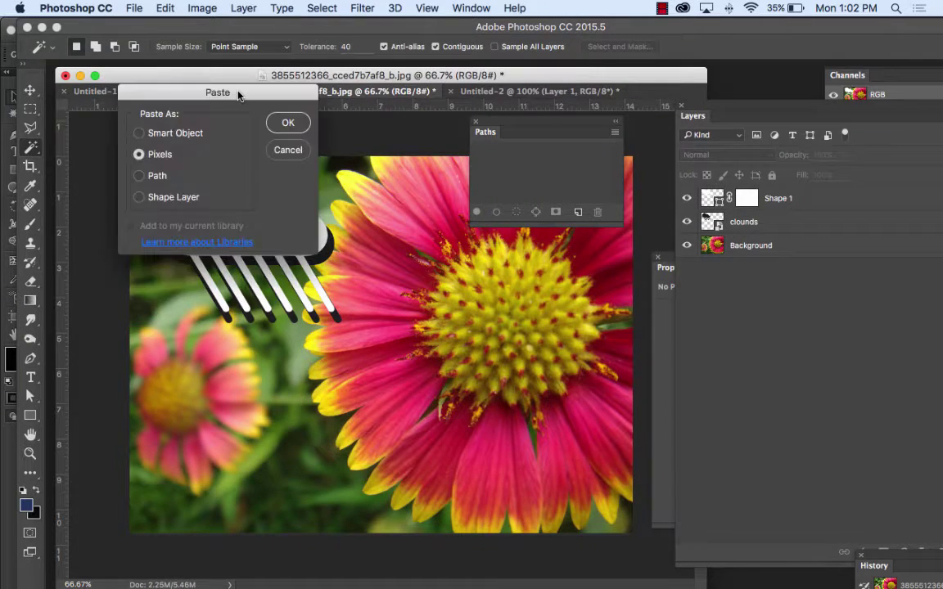
click(158, 179)
click(288, 123)
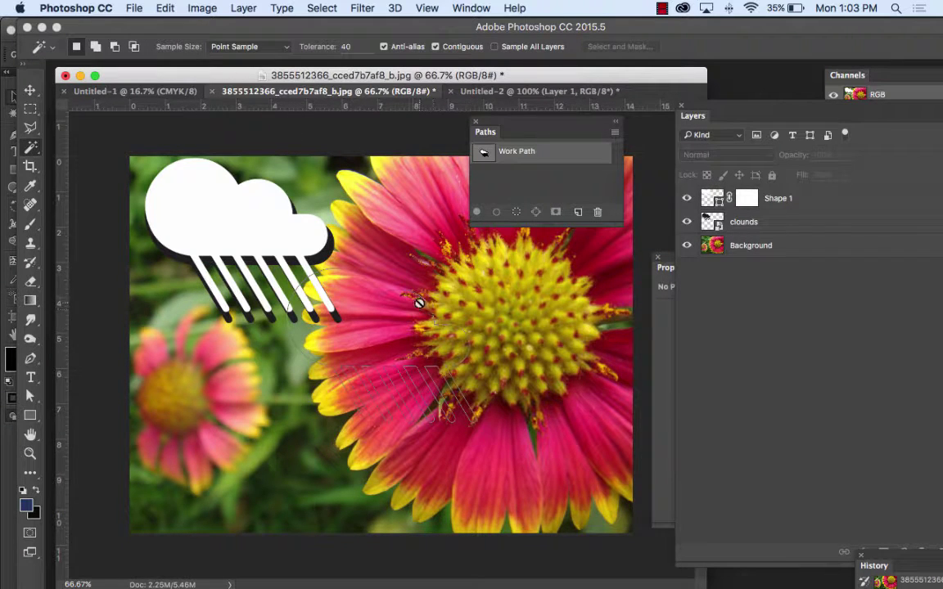
key(super+equal)
key(super+equal)
key(super+equal)
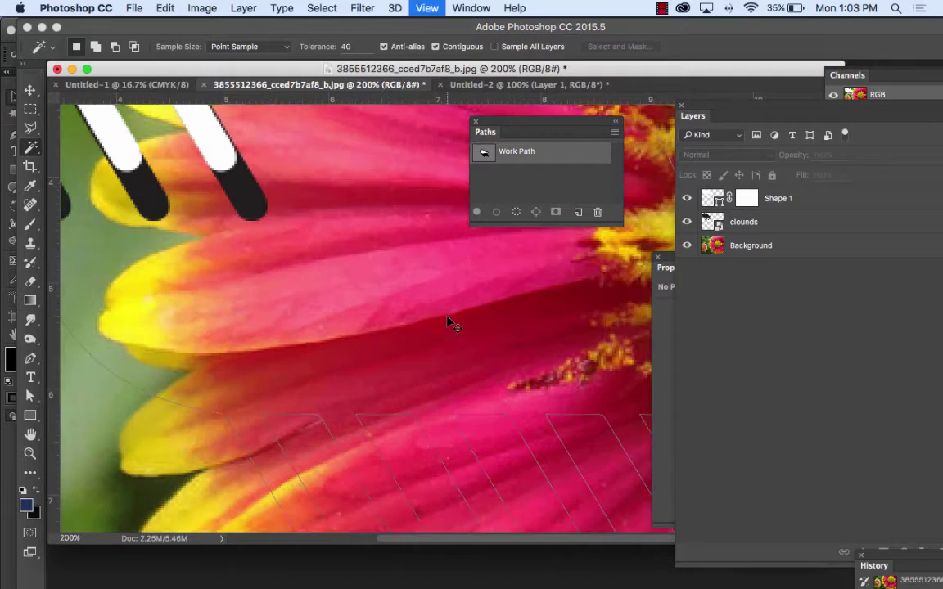
With the Path Selection tool, drag two anchors and their handles to reshape the cloud path's curves.
key(super+minus)
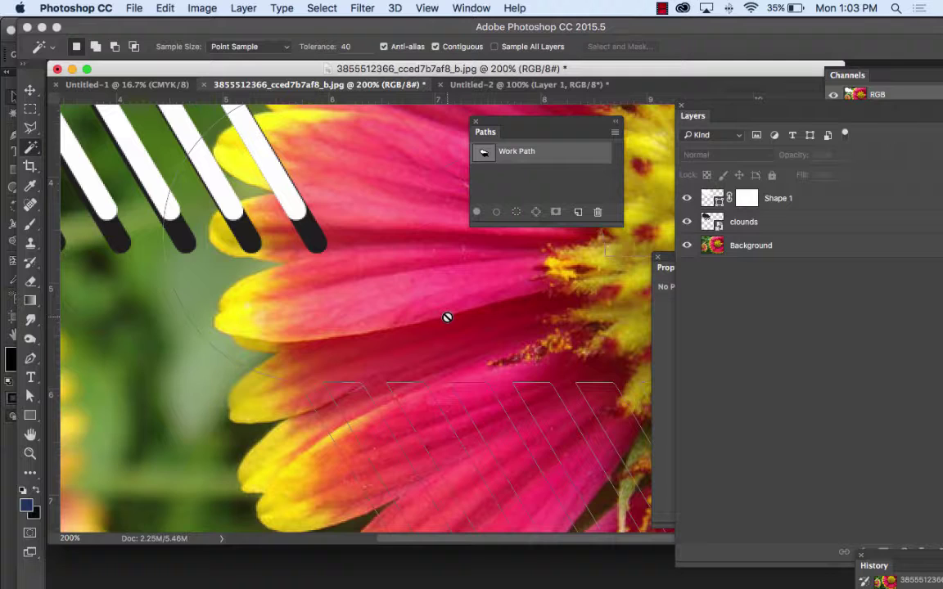
click(28, 398)
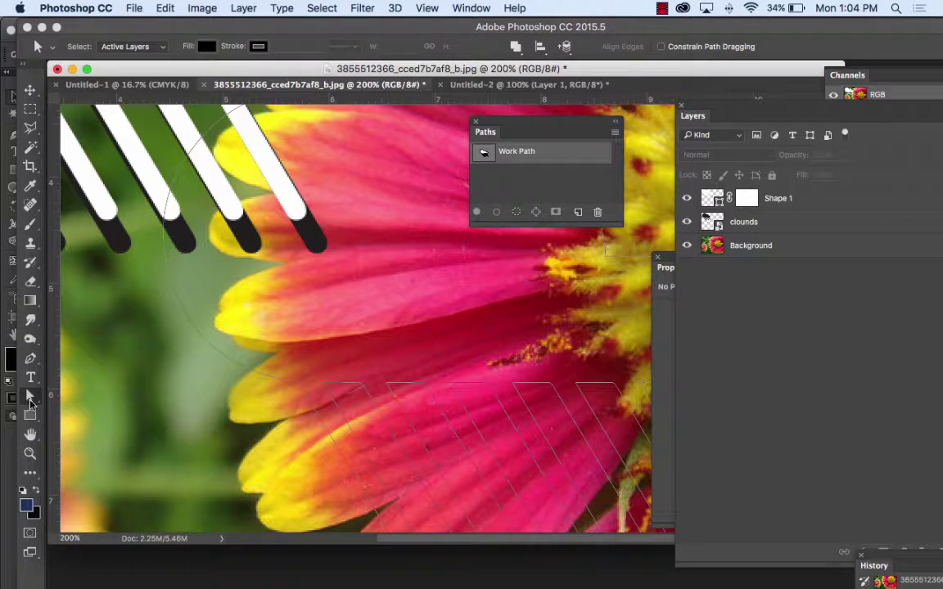
click(207, 347)
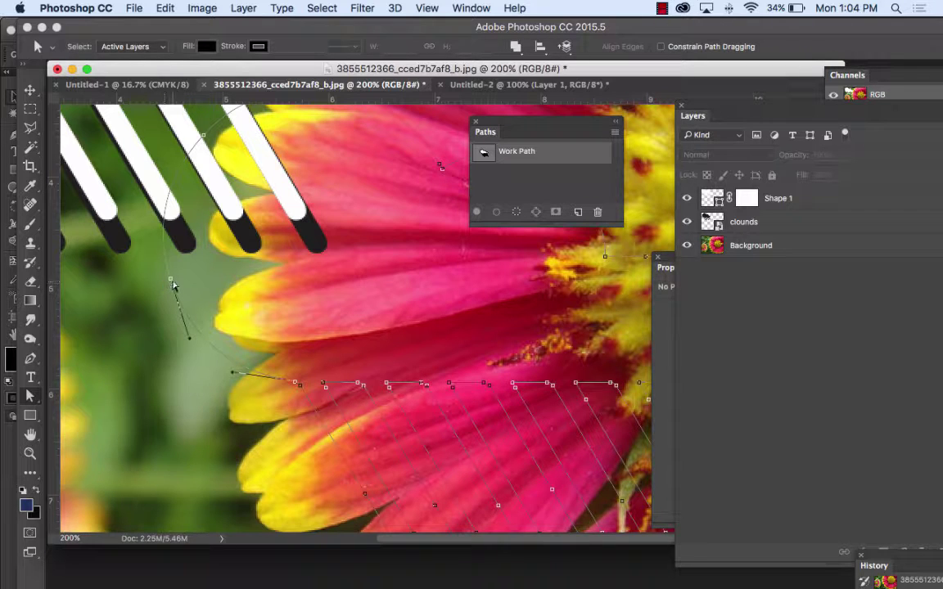
drag(171, 282, 149, 305)
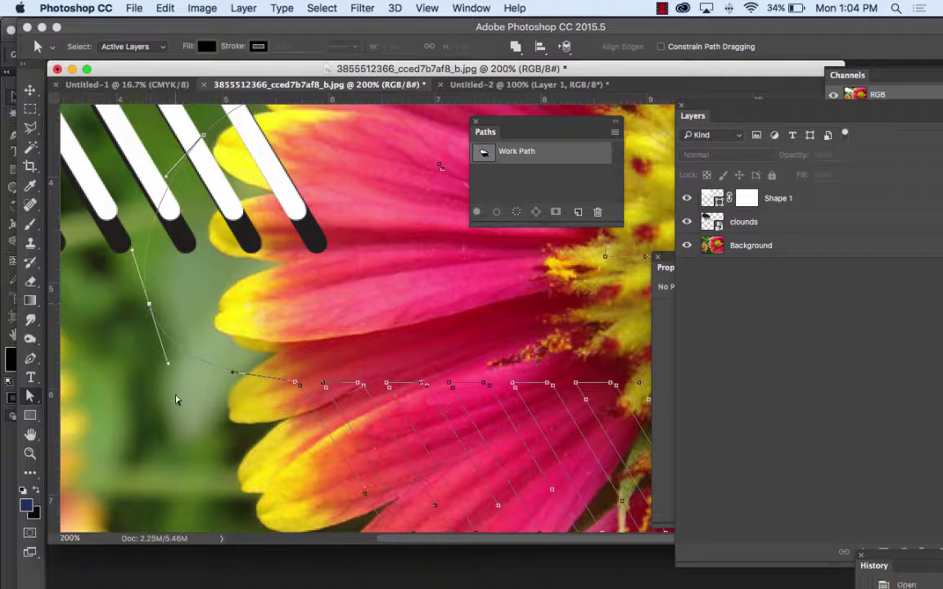
drag(170, 370, 423, 217)
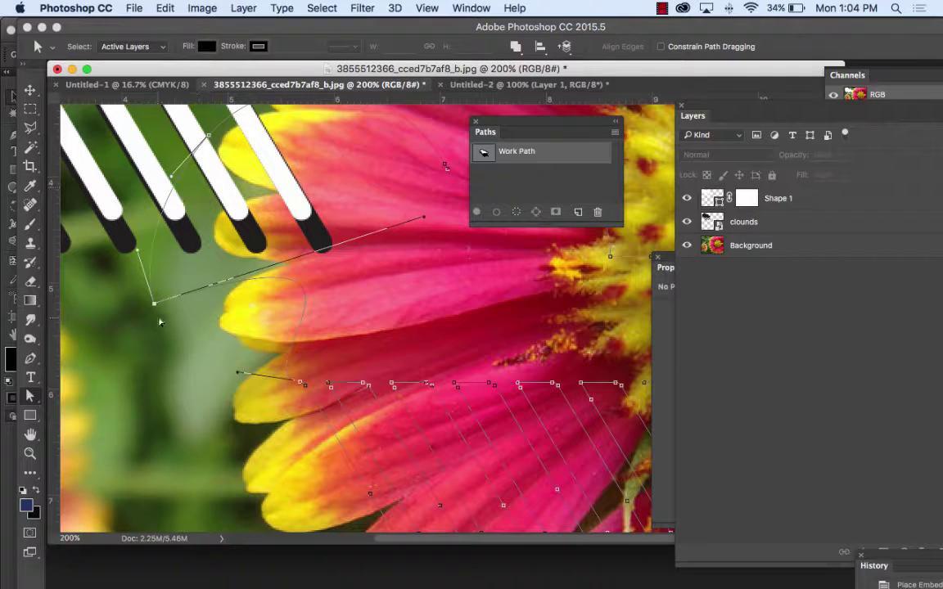
drag(300, 383, 251, 392)
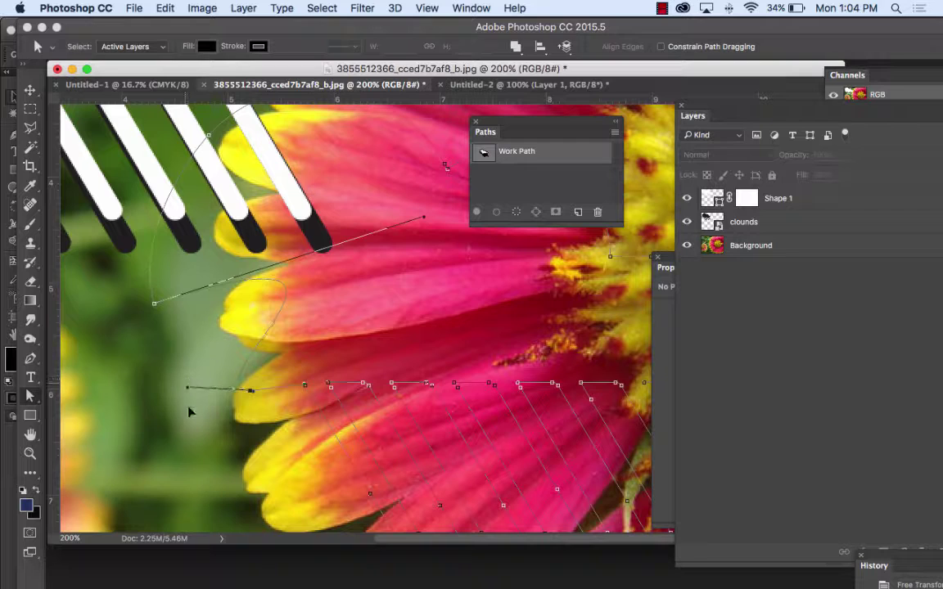
drag(250, 390, 409, 314)
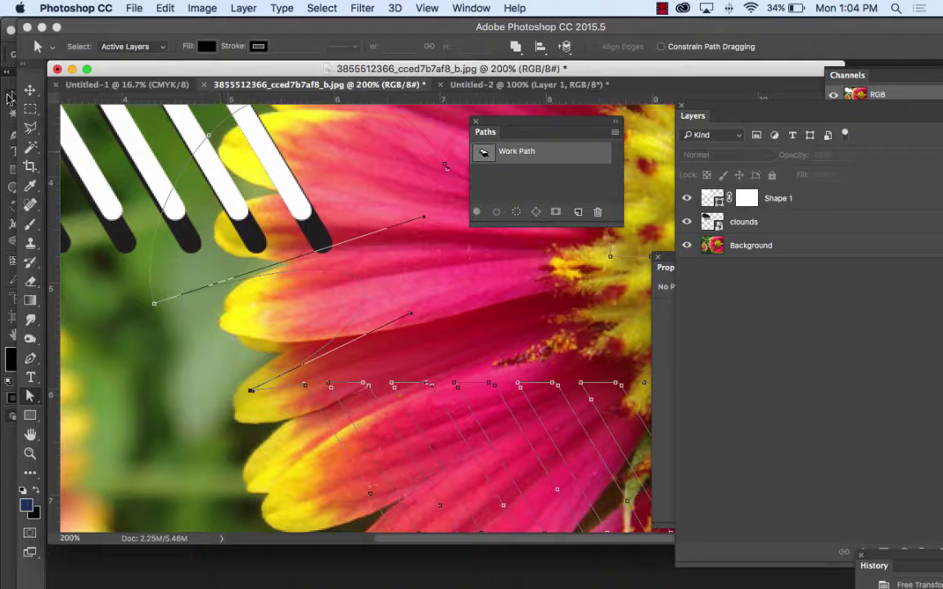
key(super+minus)
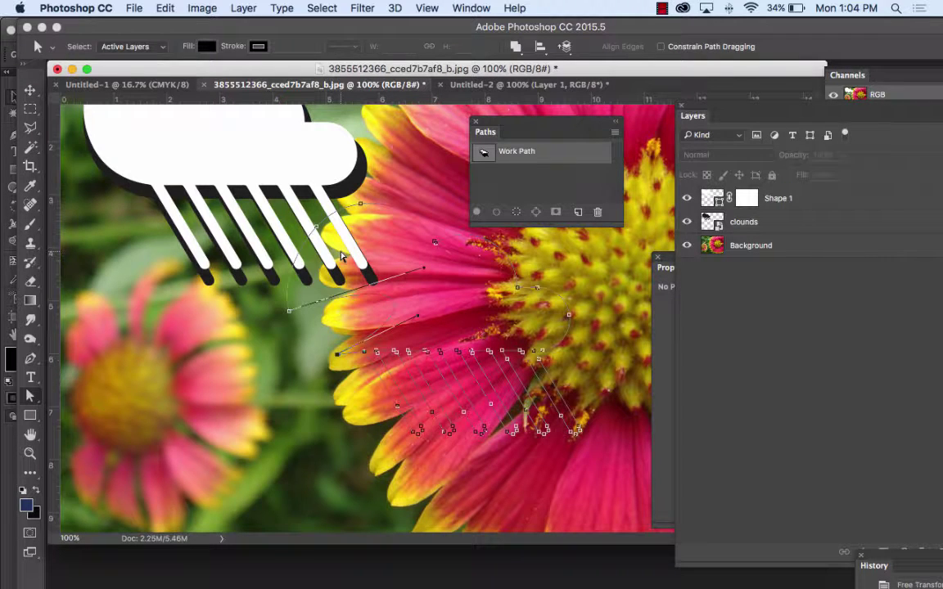
Reshape the path near the flower's centre, then paste a path piece and bend it downward.
click(483, 260)
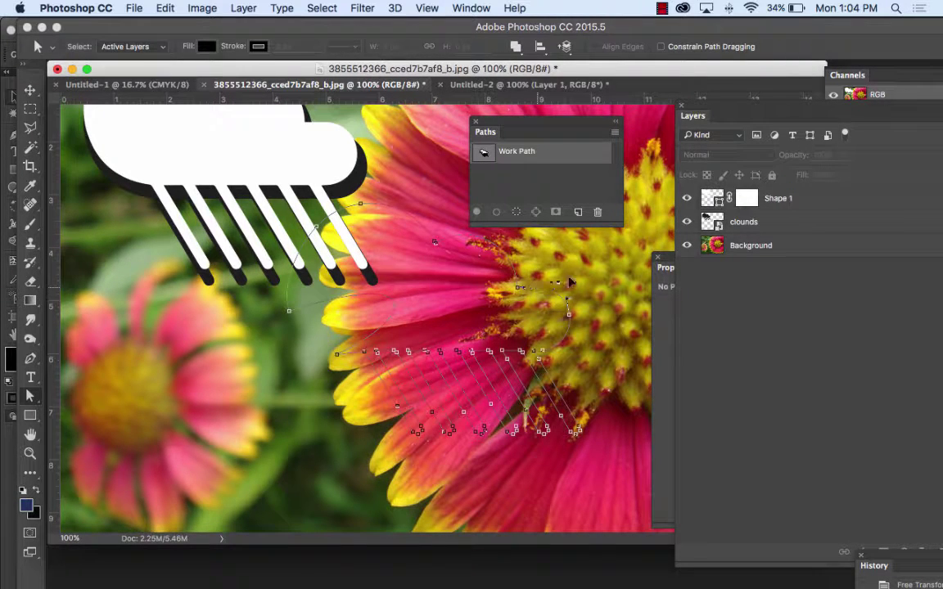
drag(570, 282, 571, 321)
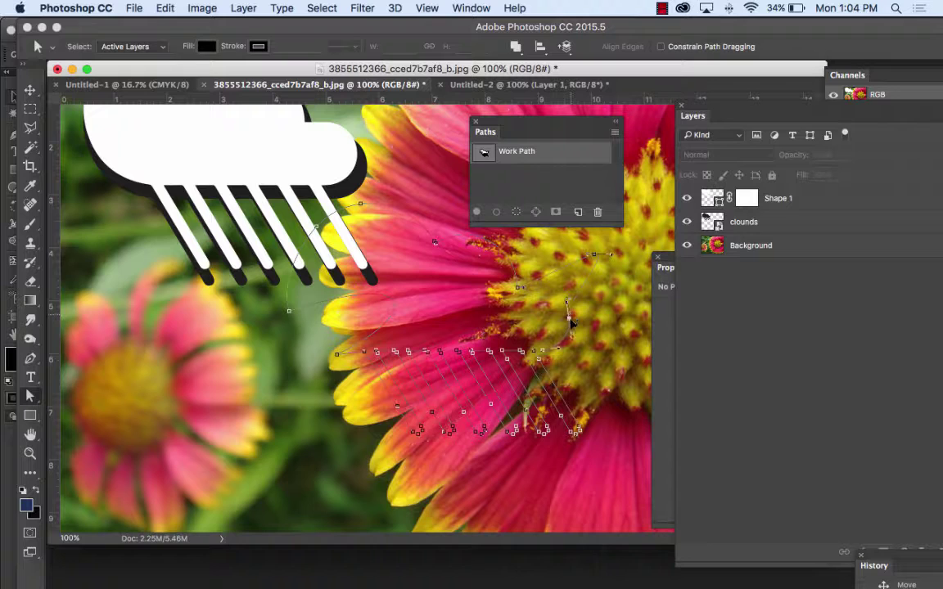
key(super+v)
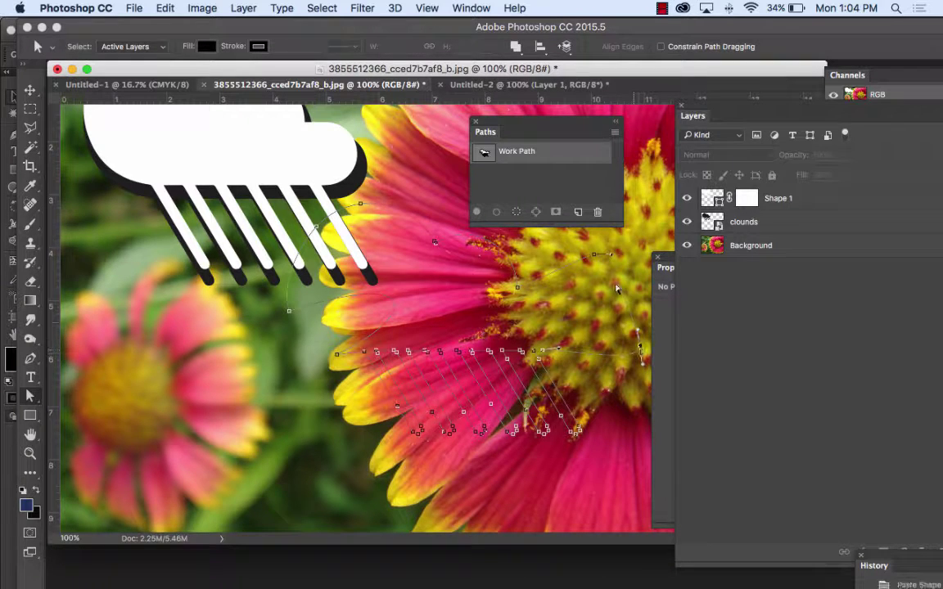
drag(585, 280, 631, 330)
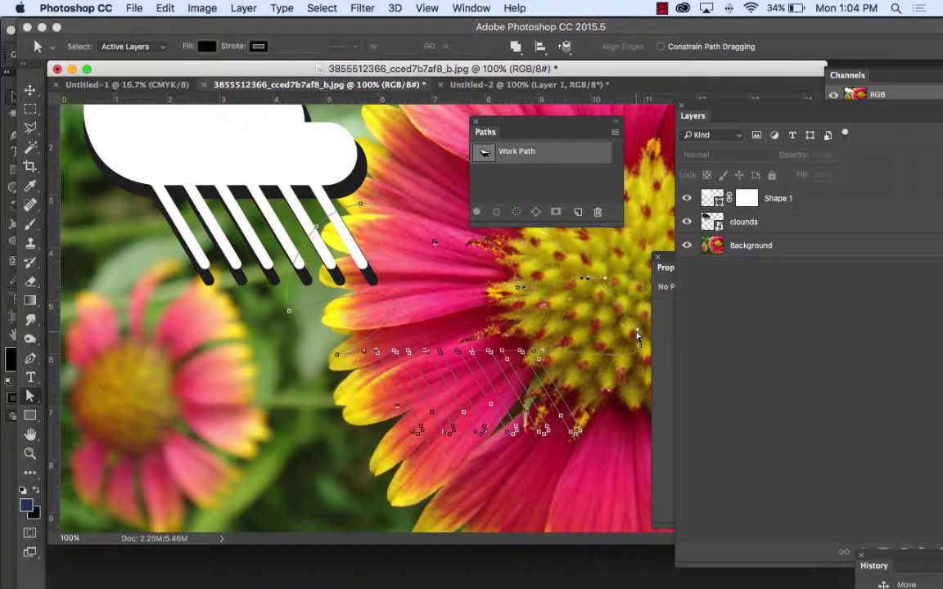
drag(638, 337, 612, 363)
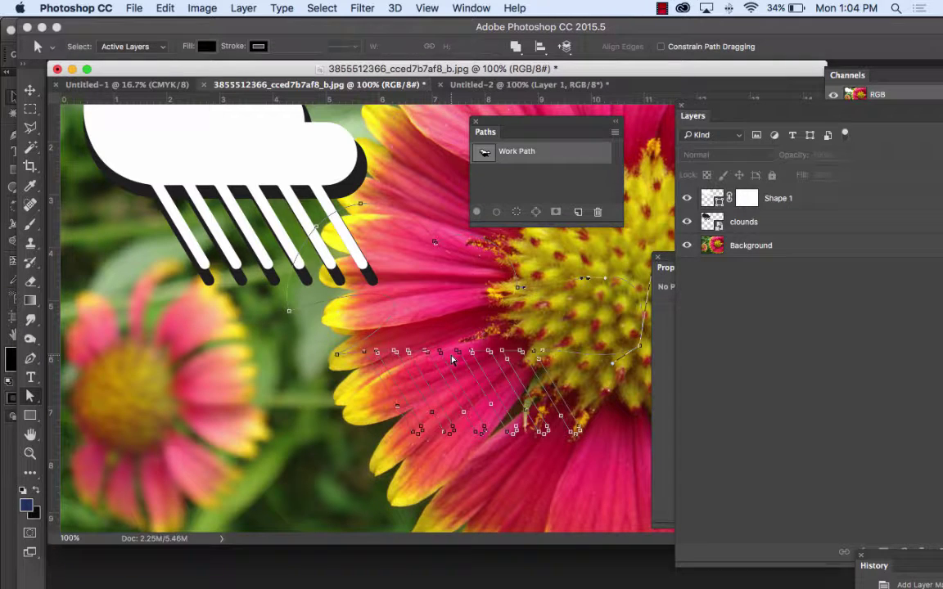
click(485, 244)
key(v)
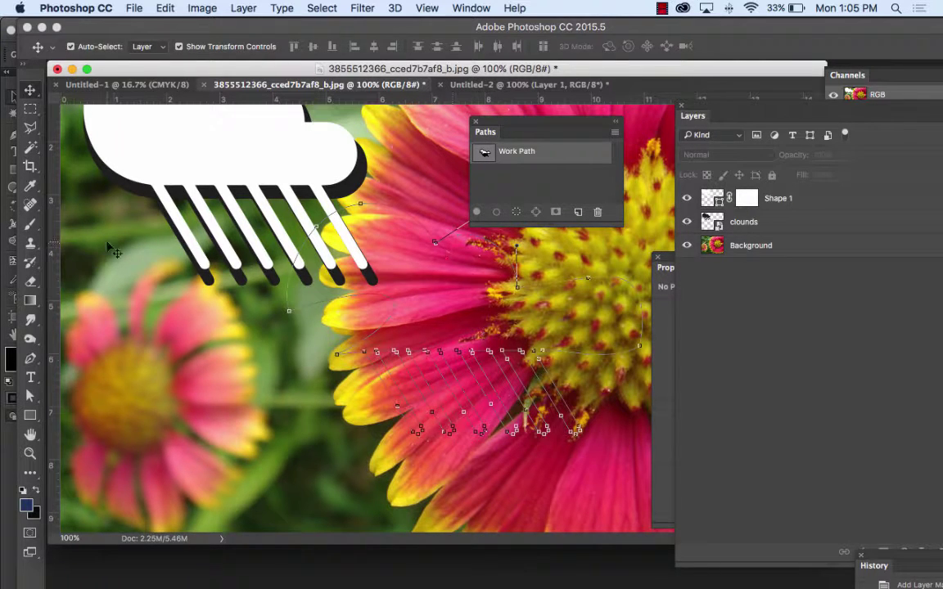
click(529, 176)
click(530, 154)
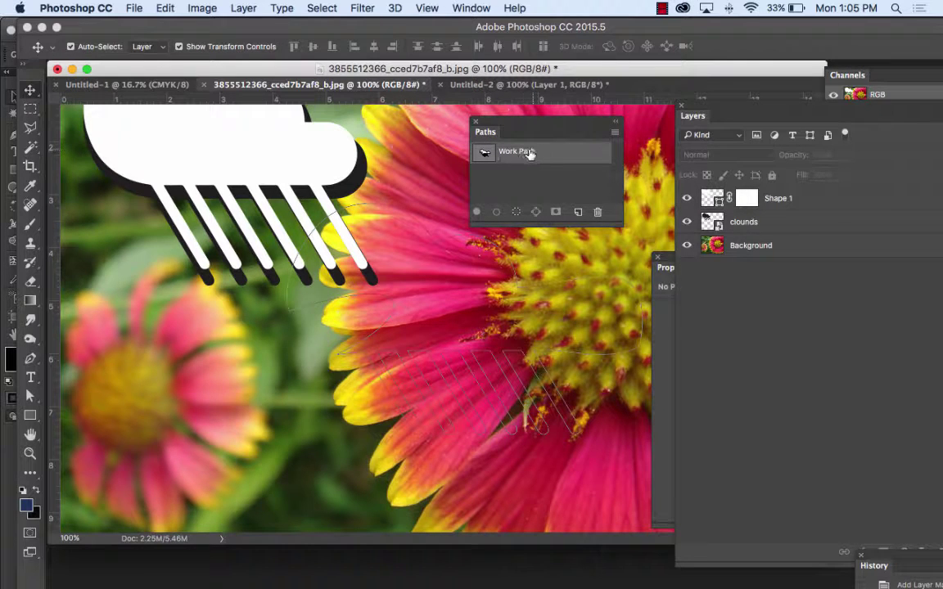
click(525, 176)
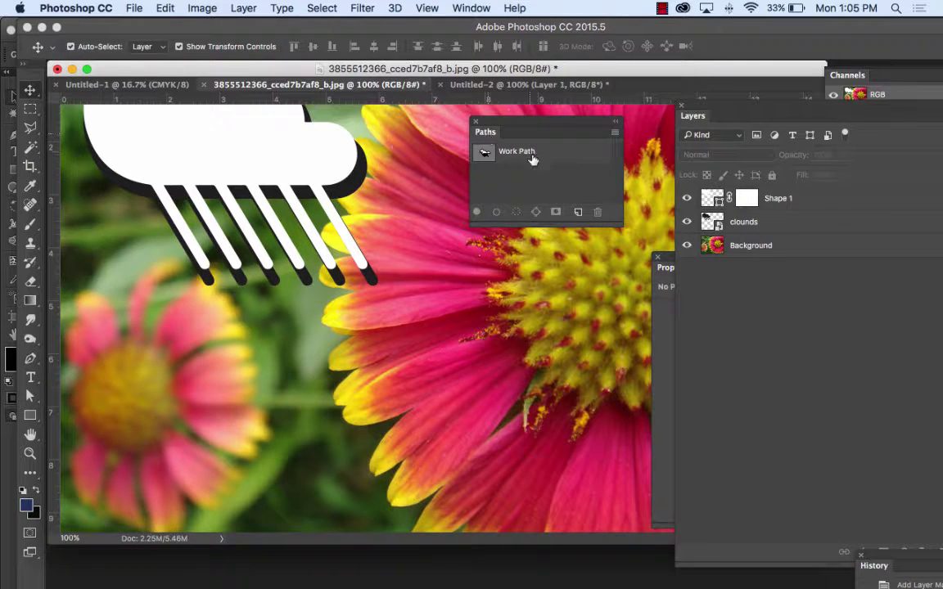
click(527, 154)
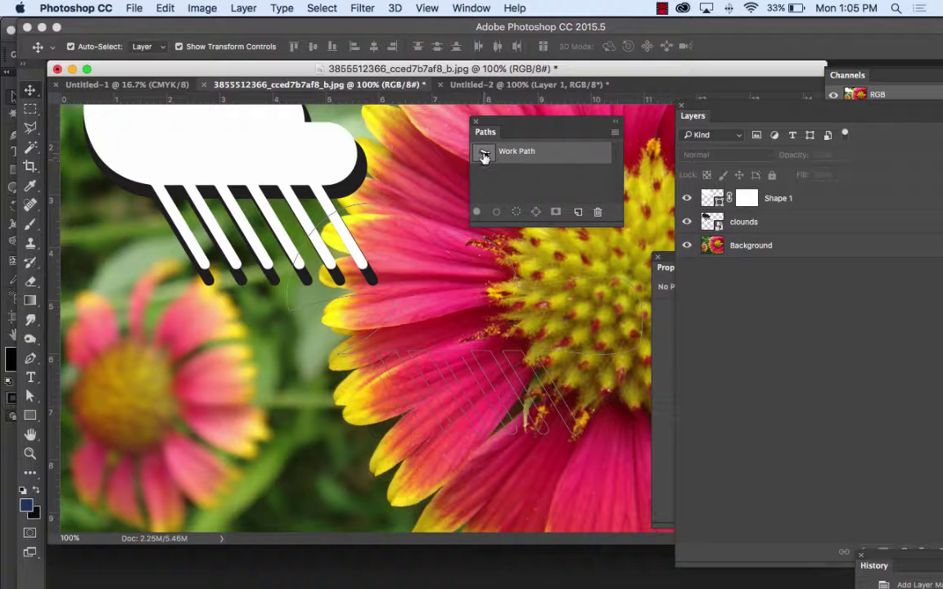
mouse_move(483, 156)
mouse_down()
mouse_move(479, 213)
mouse_move(498, 211)
mouse_up()
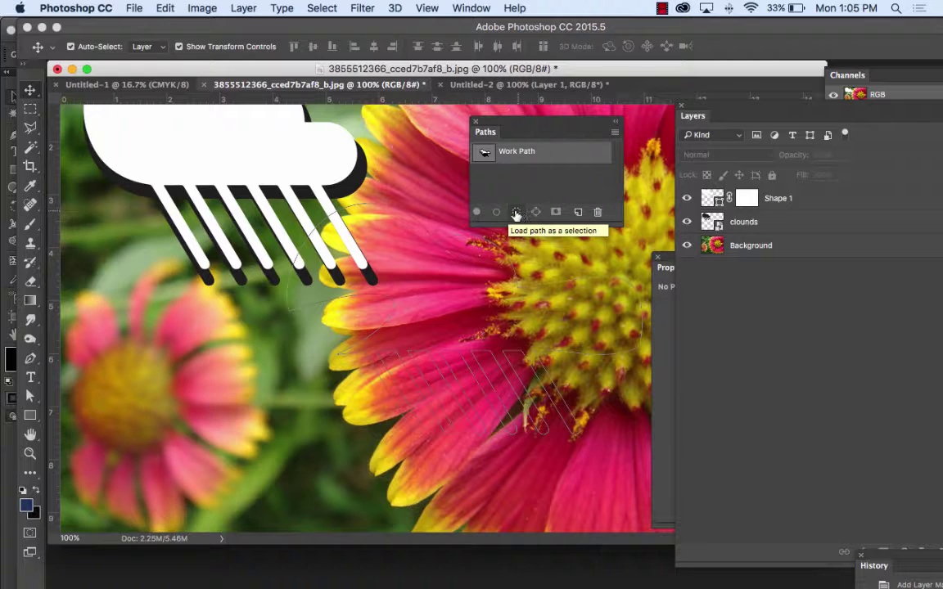
Load the Work Path as a selection and set the foreground colour to bright blue.
click(517, 212)
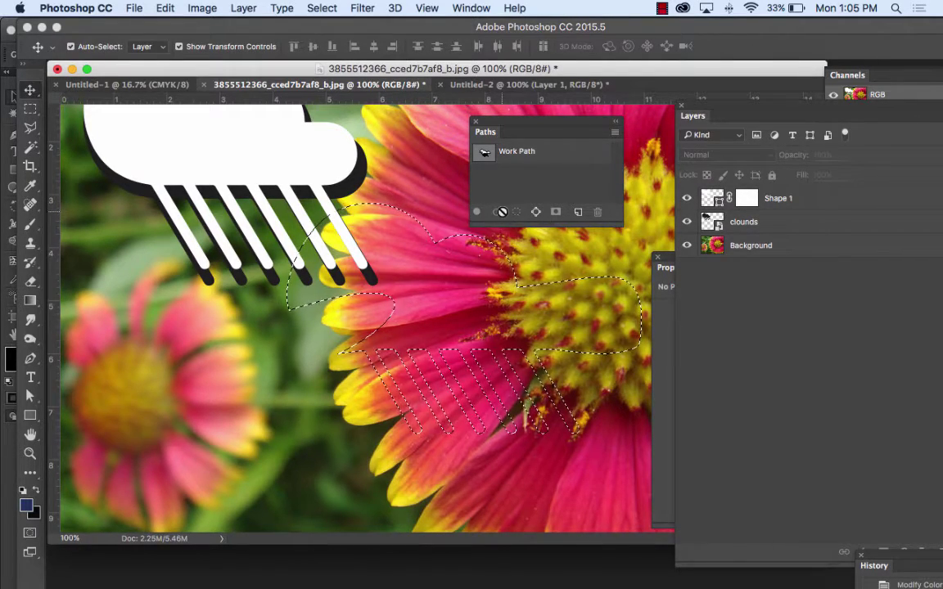
click(25, 505)
drag(418, 355, 482, 221)
key(Return)
Add a new empty Layer 1 above Shape 1 and clear the selection.
click(164, 9)
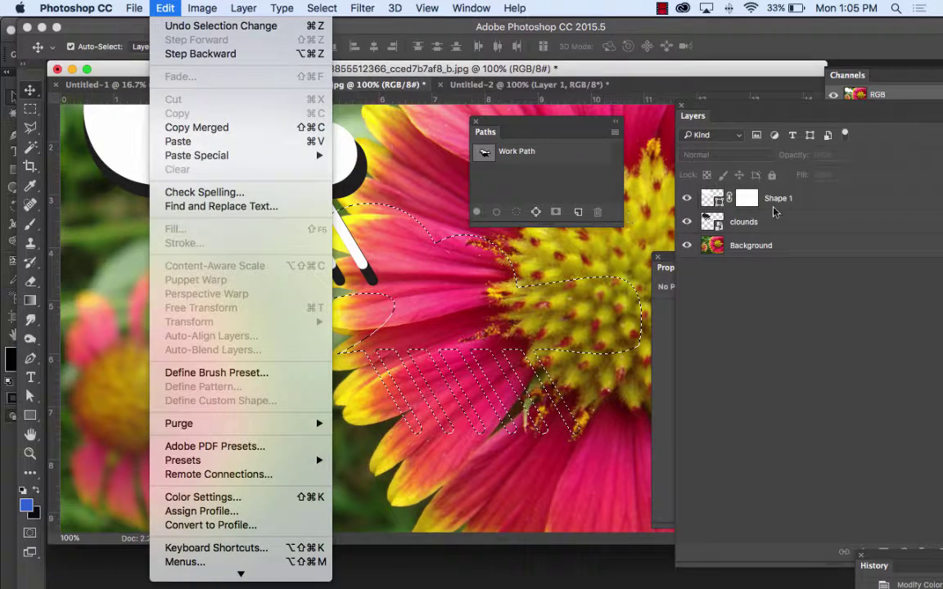
key(Escape)
click(713, 199)
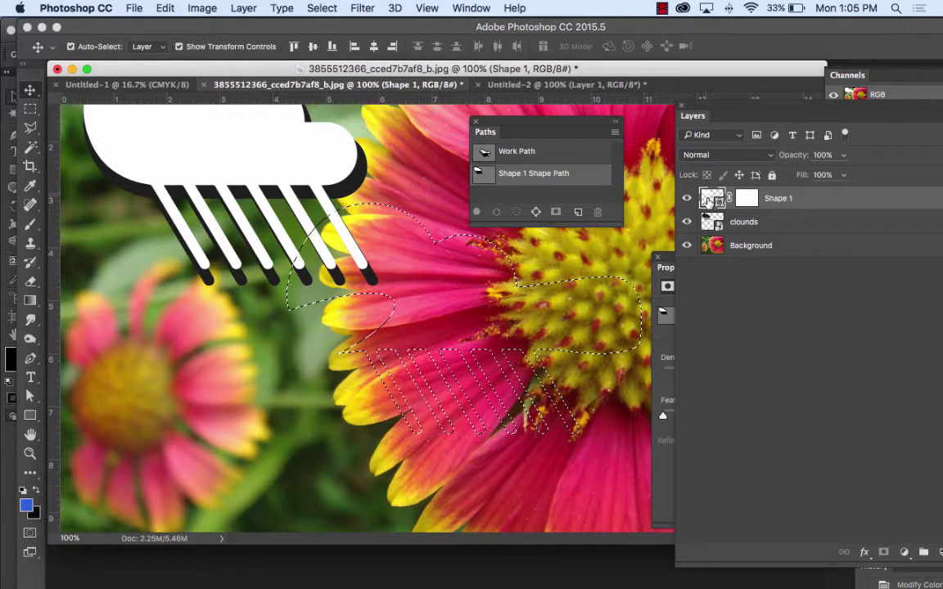
drag(708, 199, 483, 193)
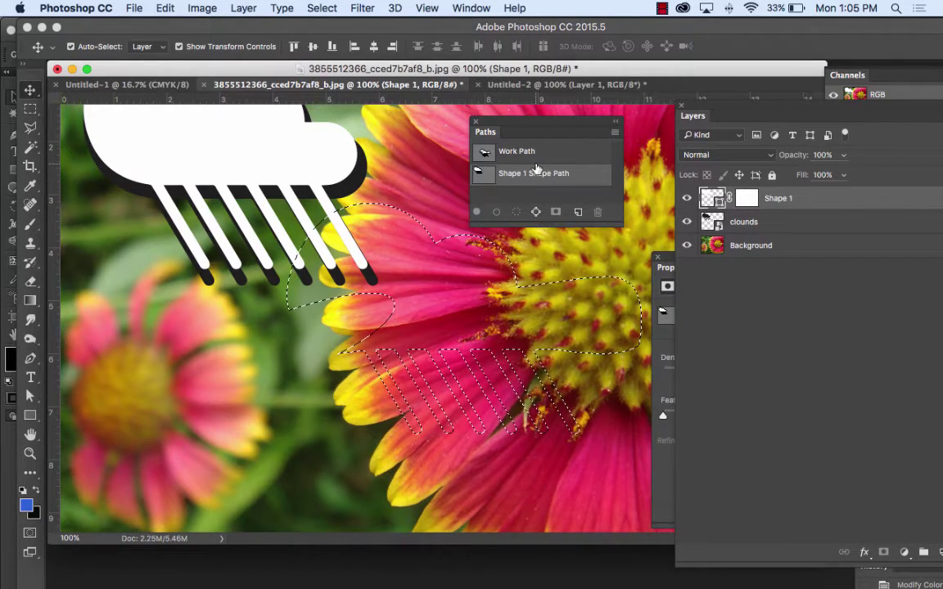
click(537, 156)
click(744, 224)
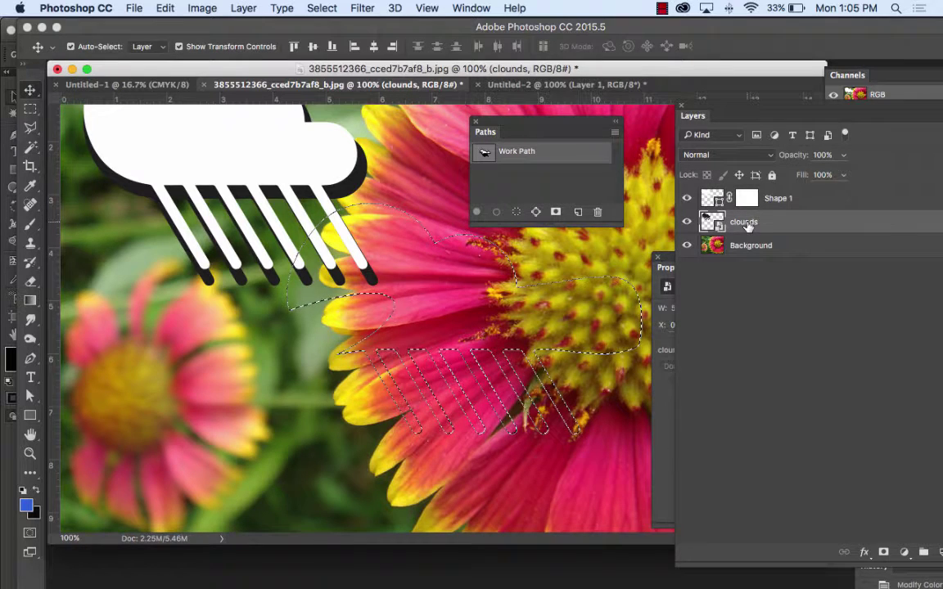
click(774, 198)
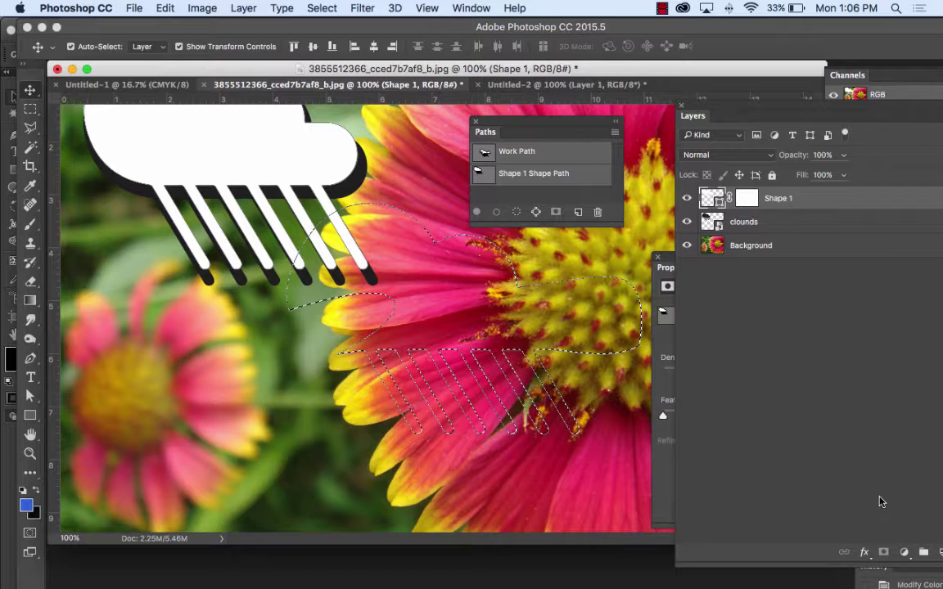
drag(793, 107, 736, 105)
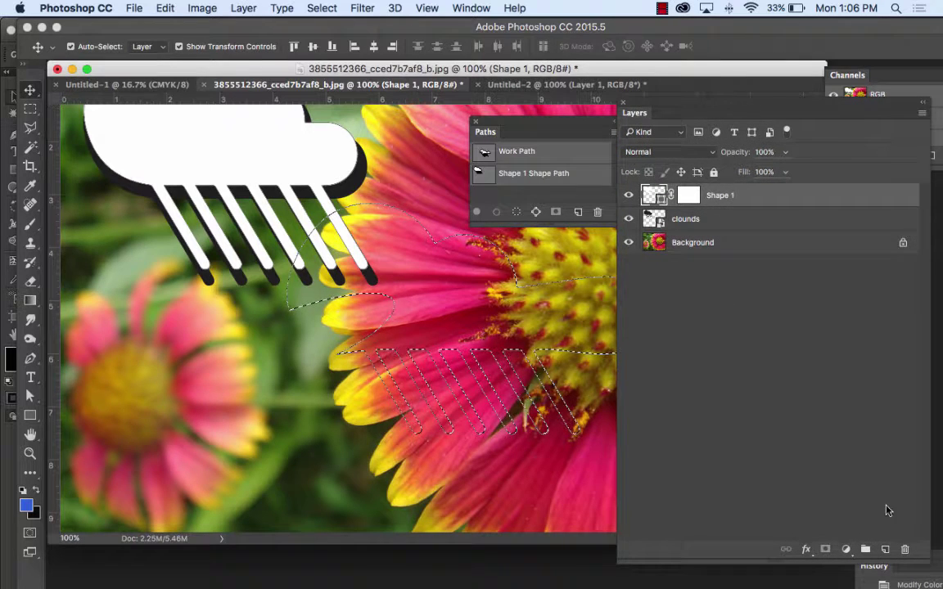
click(885, 548)
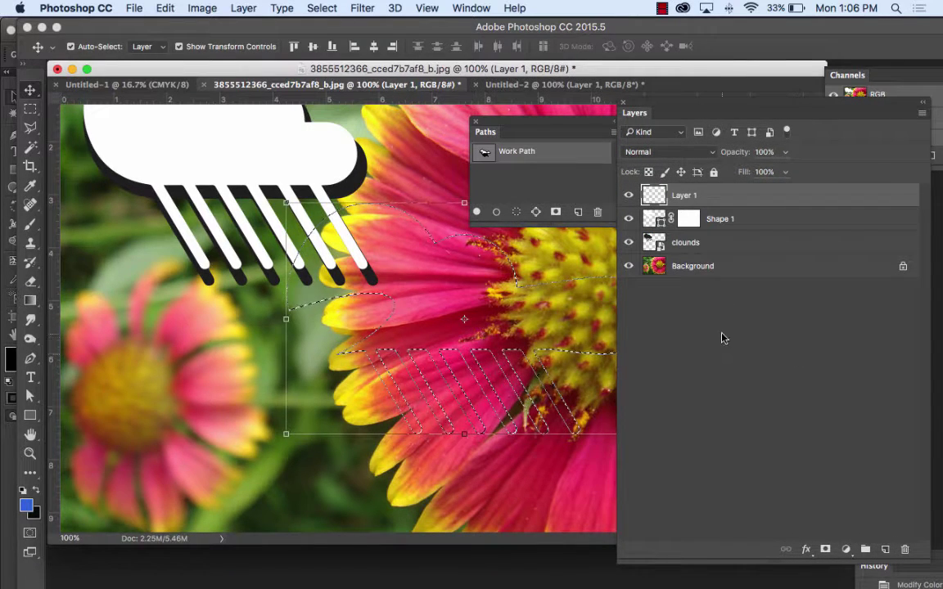
key(super+d)
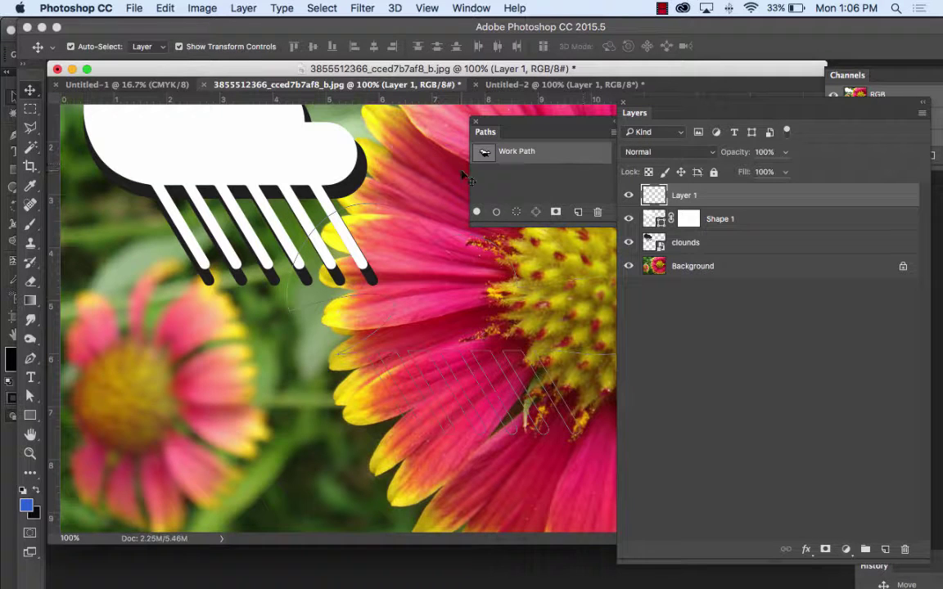
click(523, 180)
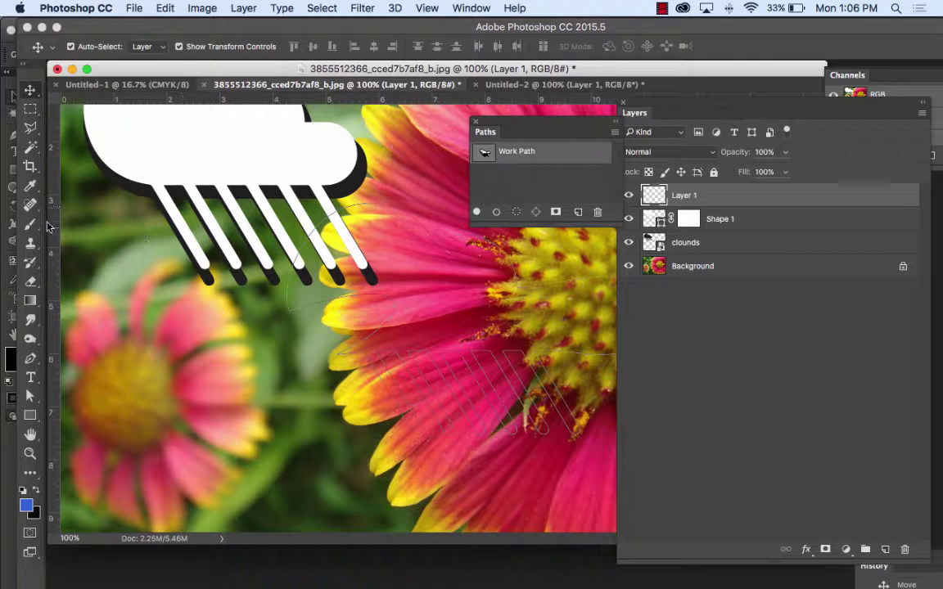
Move the Work Path's top anchor up-right and fill the path blue on Layer 1.
click(31, 396)
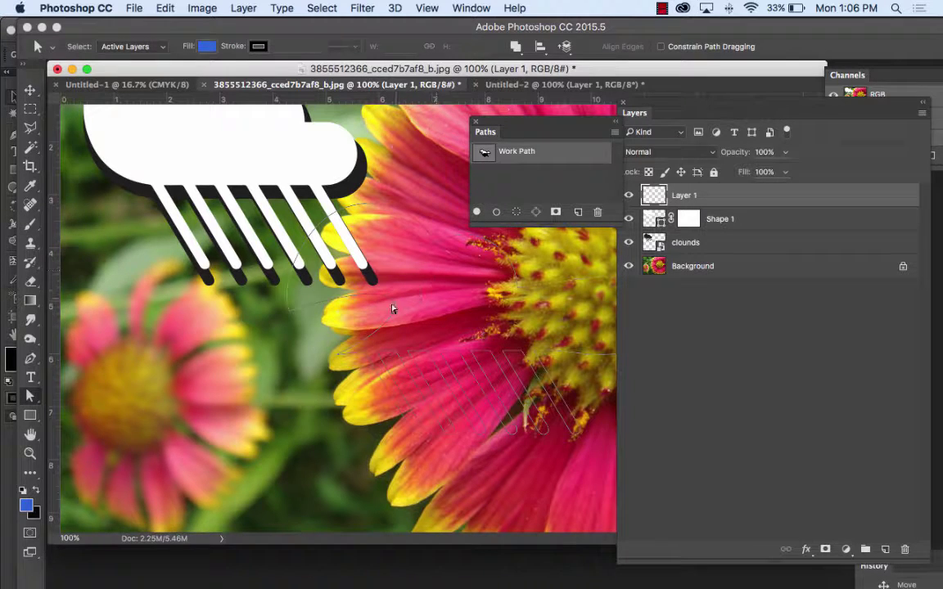
click(411, 299)
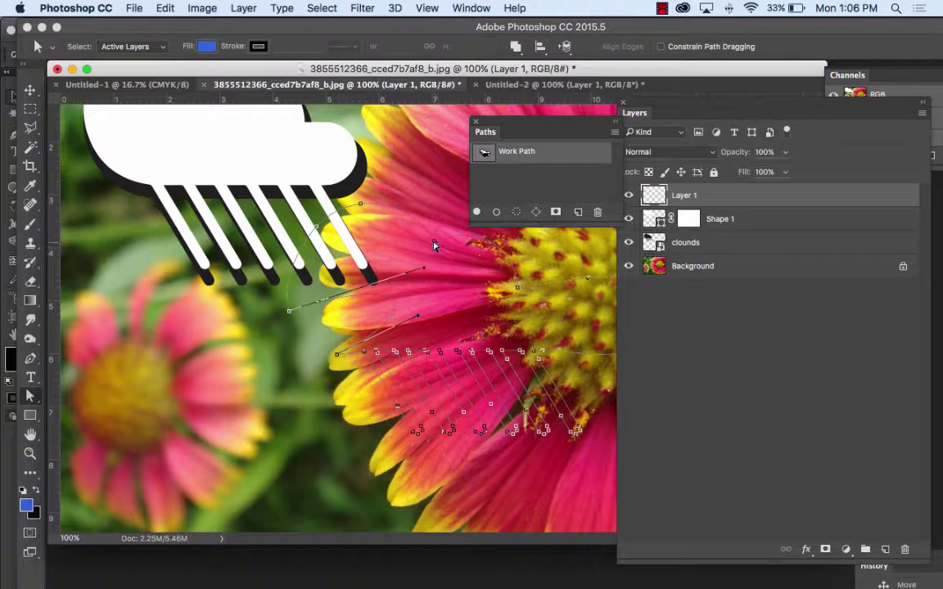
drag(360, 207, 383, 168)
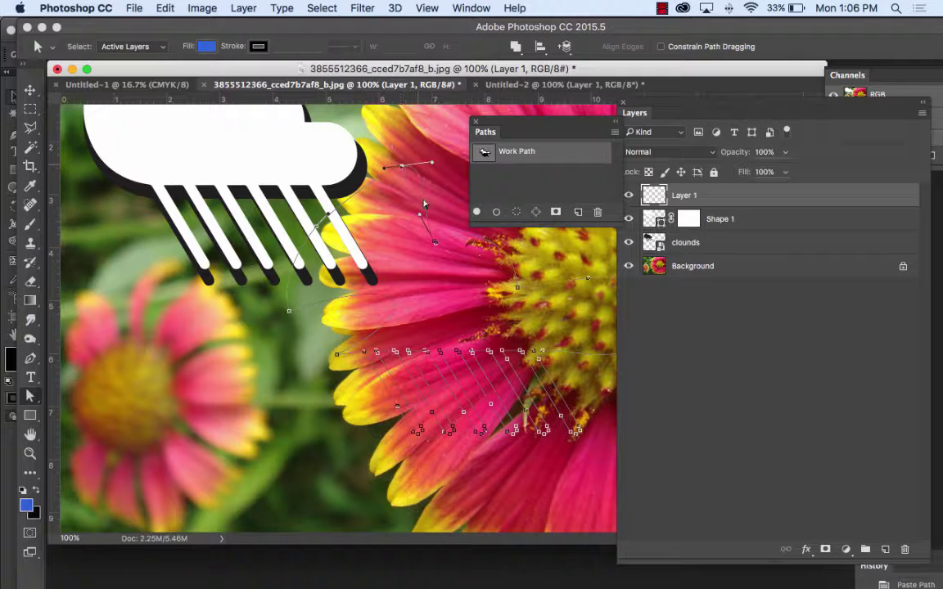
click(476, 214)
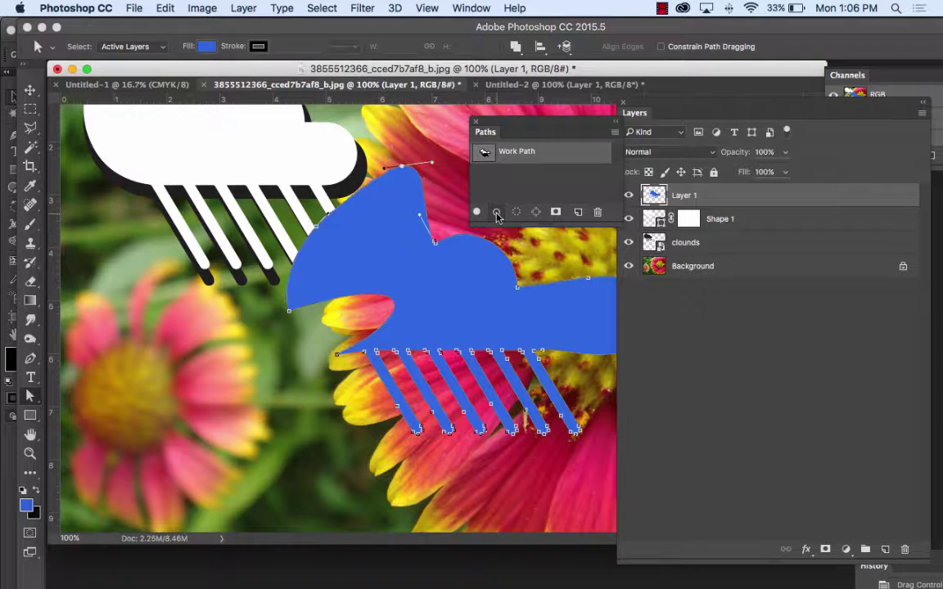
Set the background colour to red.
click(34, 514)
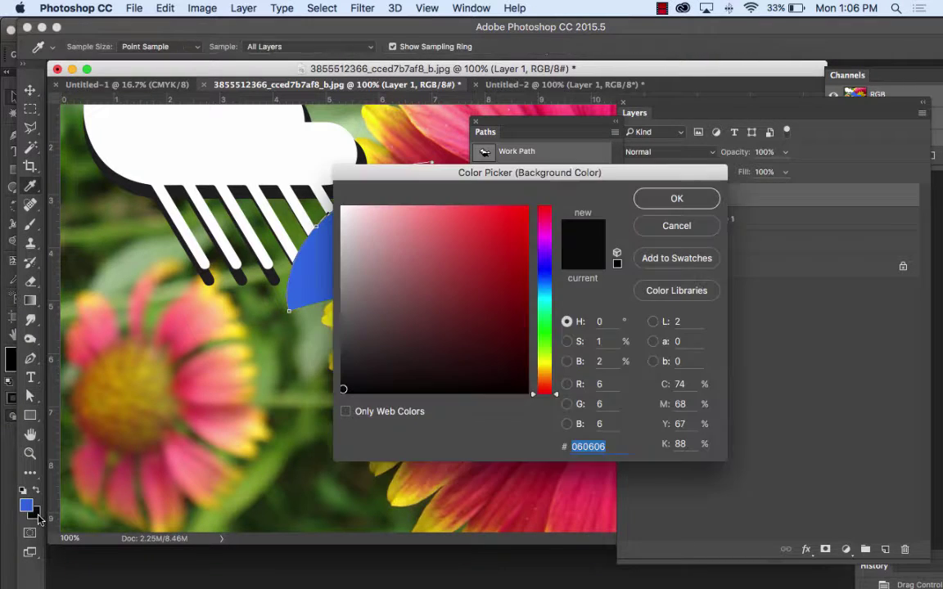
drag(507, 222, 501, 225)
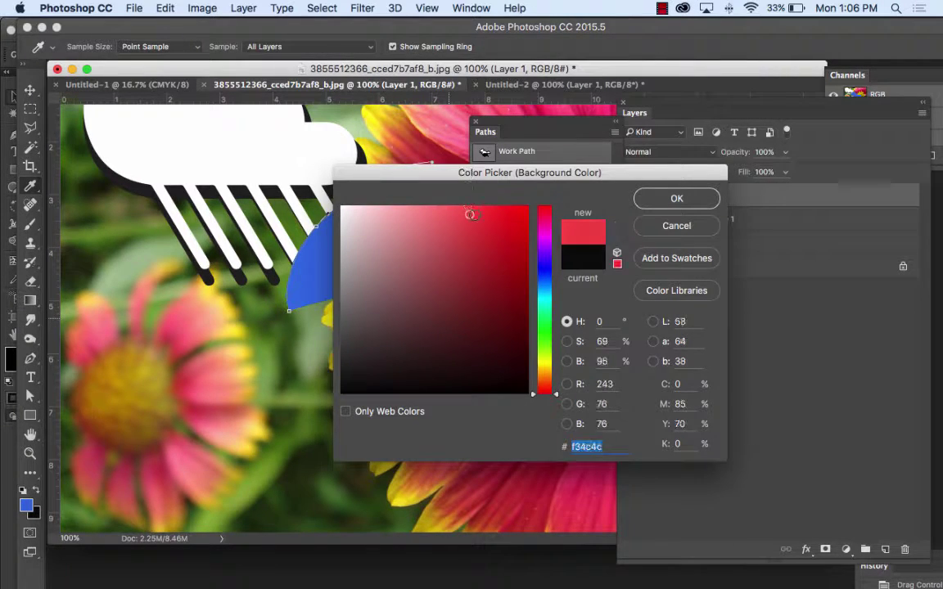
click(706, 199)
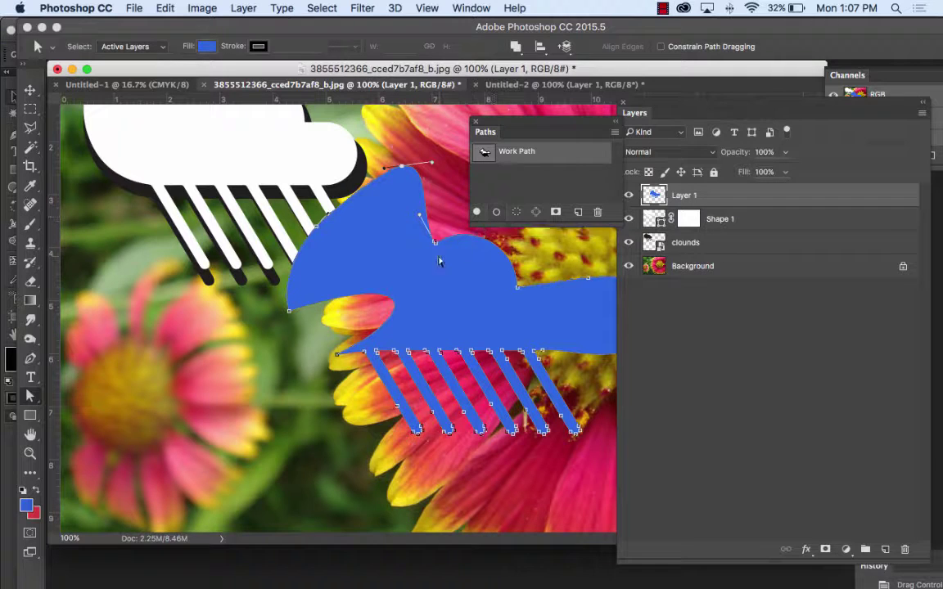
Pull the cloud's right anchor down-left, angle its handle, and fill the path red.
click(518, 289)
drag(517, 289, 480, 320)
drag(476, 280, 496, 267)
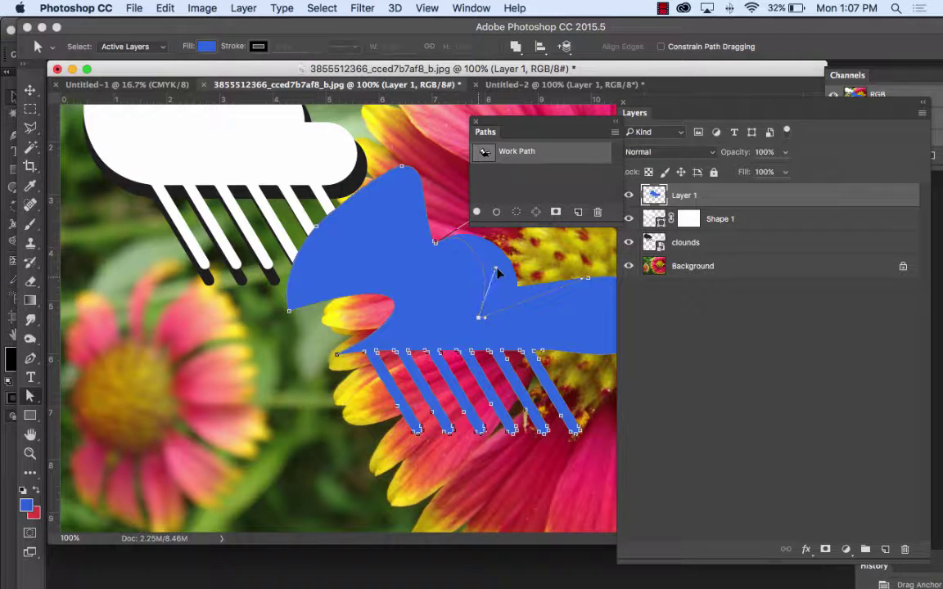
click(35, 489)
click(476, 213)
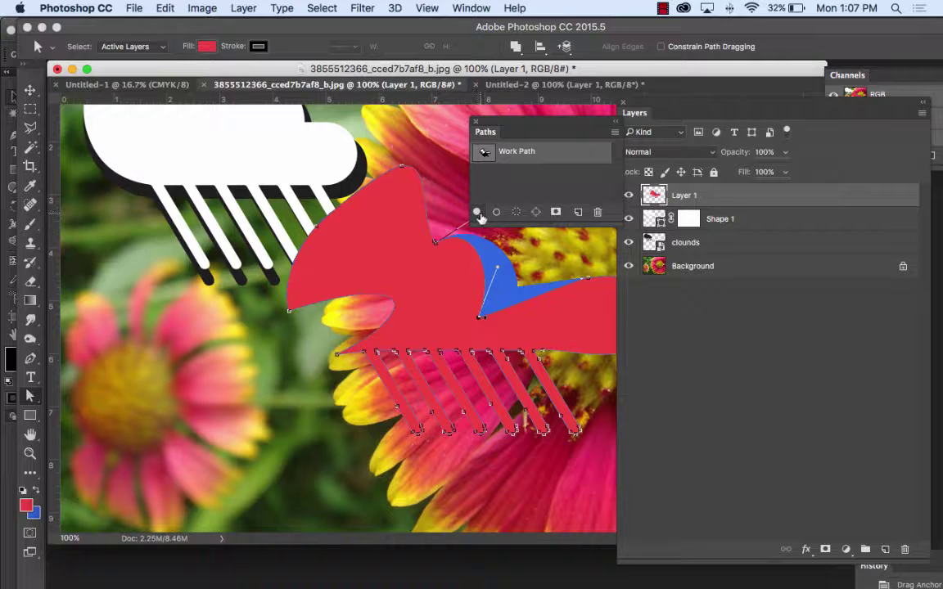
Open Screen Shot 2016-11-26 at 8.11.21 AM.png from the Desktop and dock Paths below Layers.
click(123, 84)
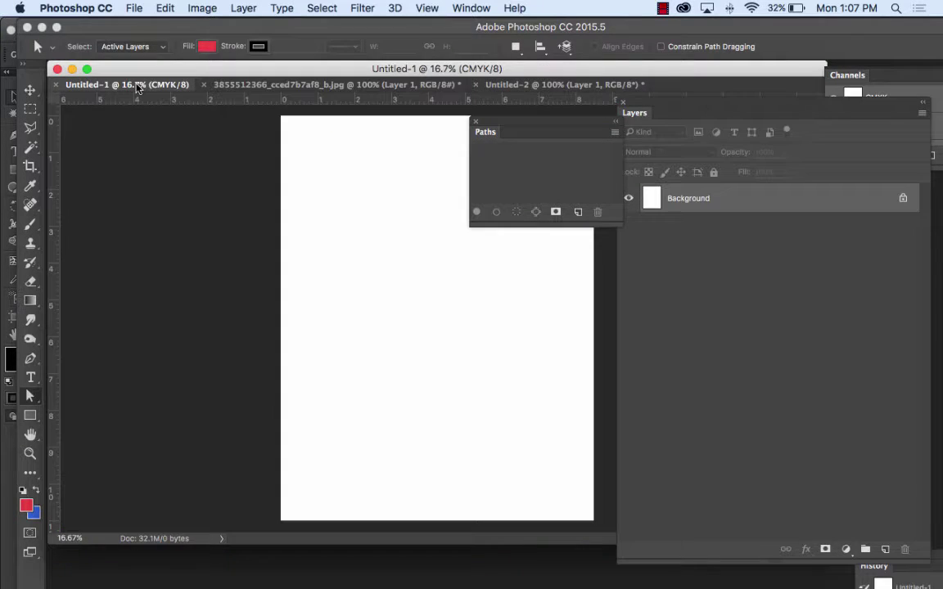
click(133, 9)
click(137, 41)
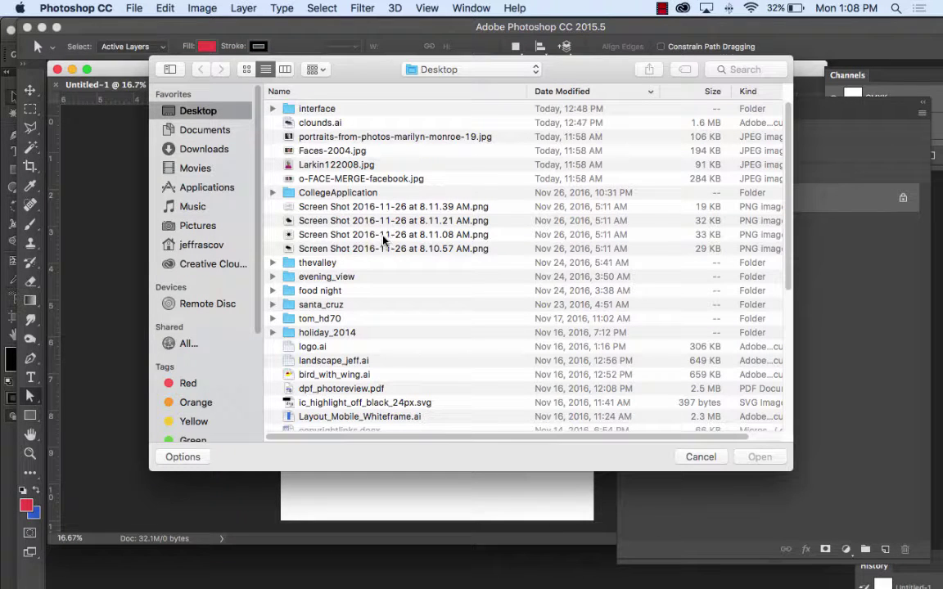
click(384, 221)
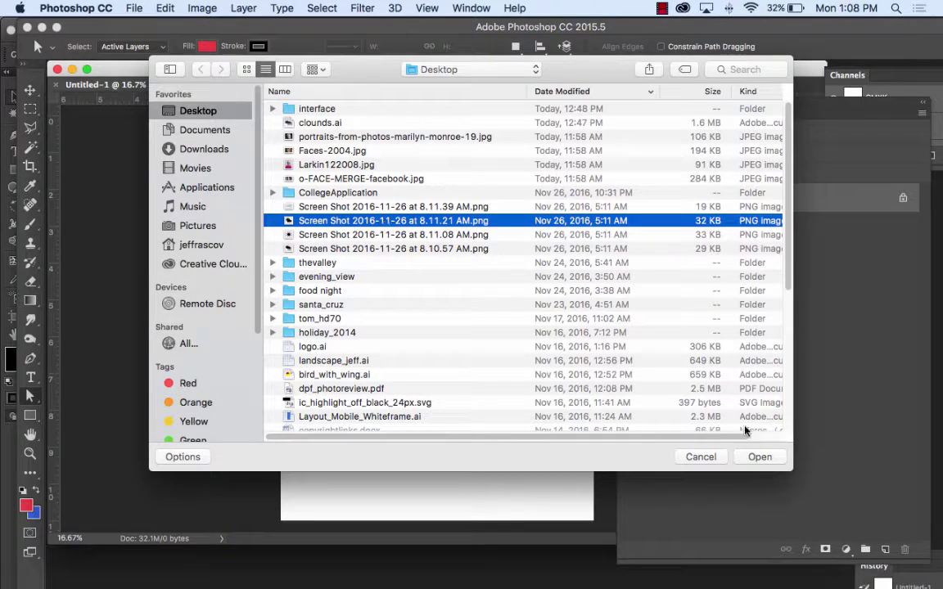
click(761, 457)
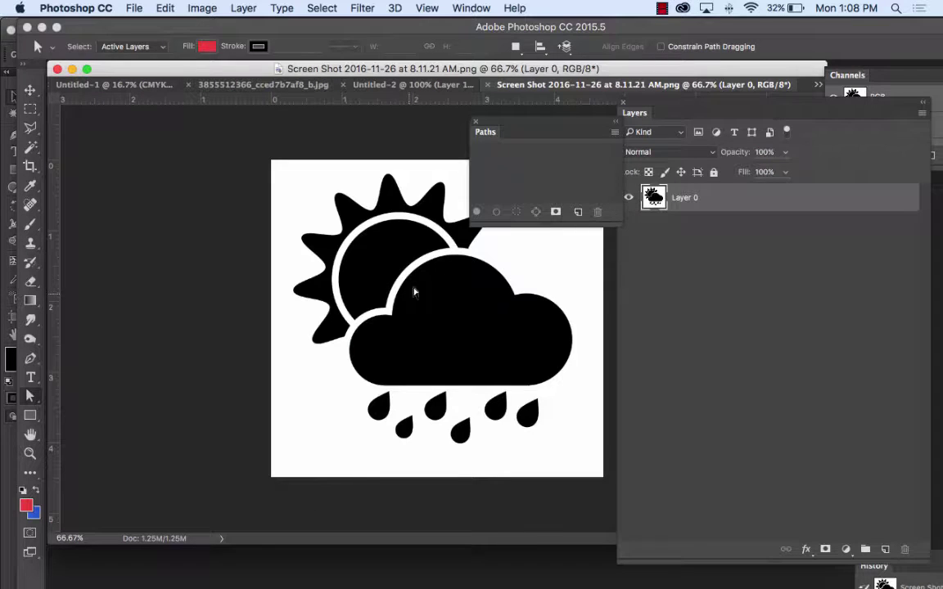
drag(499, 128, 709, 284)
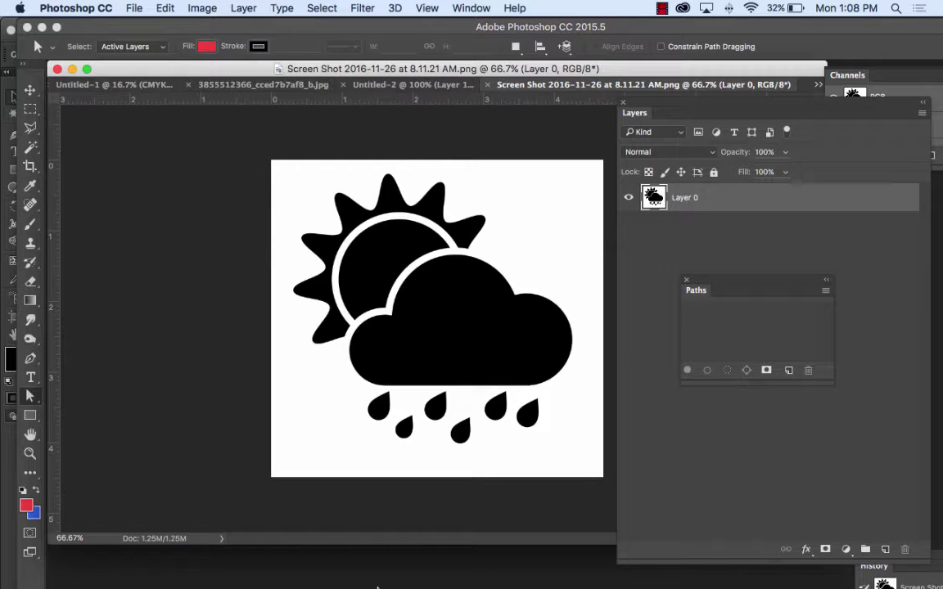
Go to thenounproject.com in Firefox.
mouse_move(380, 572)
click(413, 569)
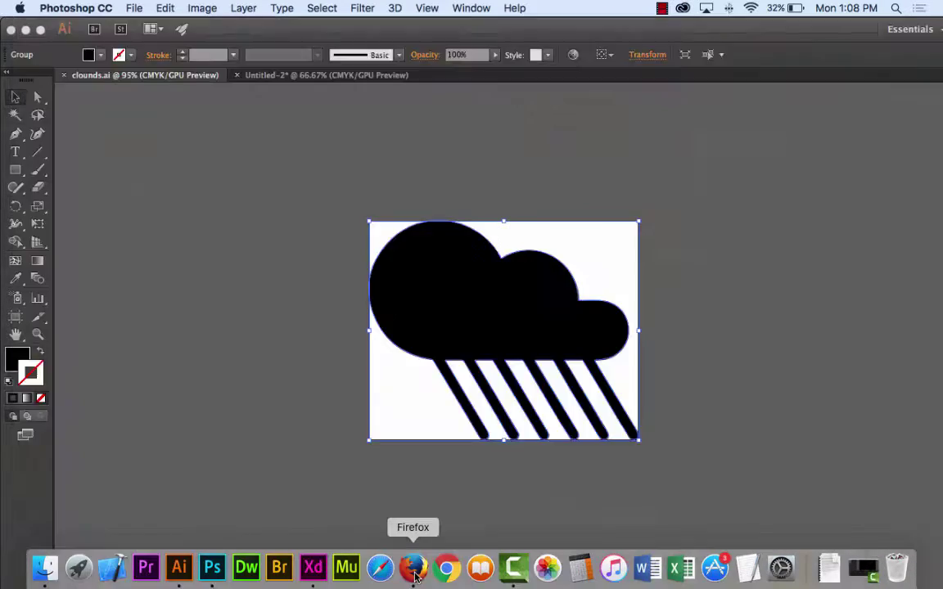
click(217, 62)
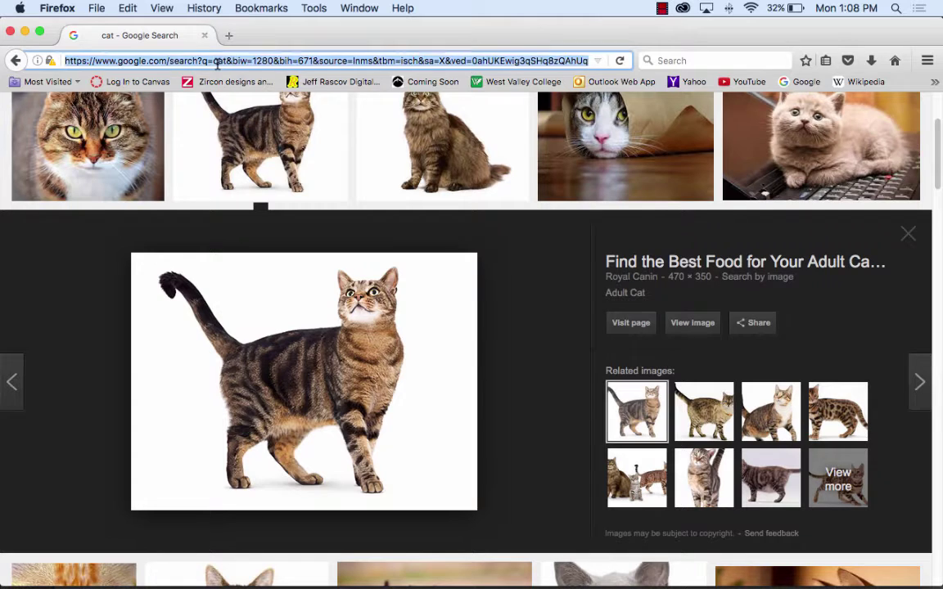
text(thenoun)
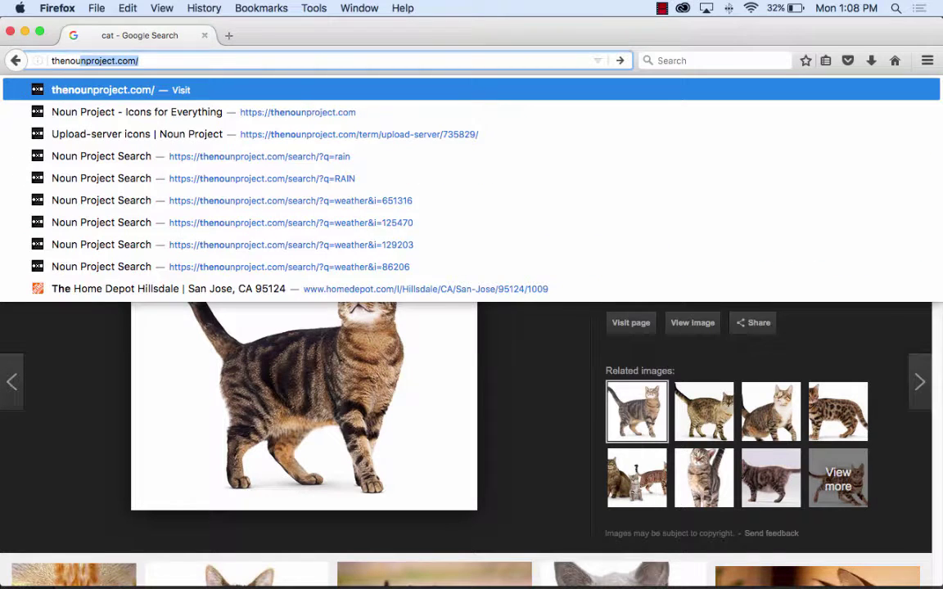
text(pr)
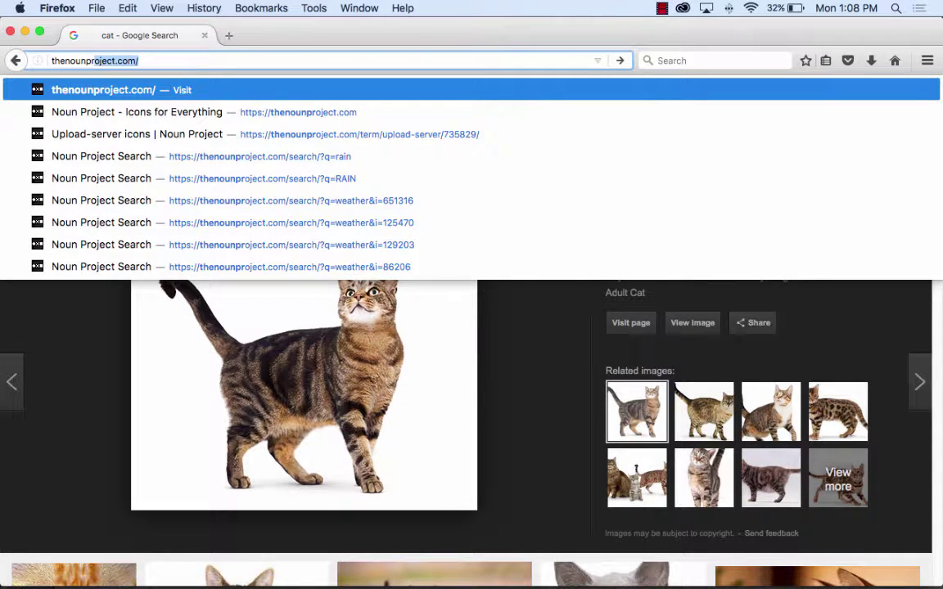
key(Return)
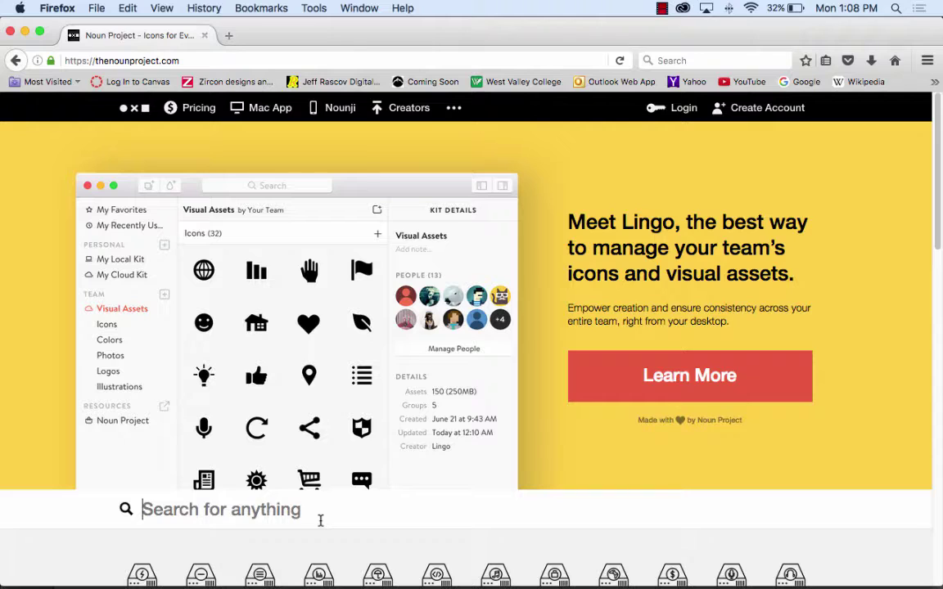
Enter 'rain' as the Noun Project search term, replacing the earlier 'storm' attempt.
text(storm)
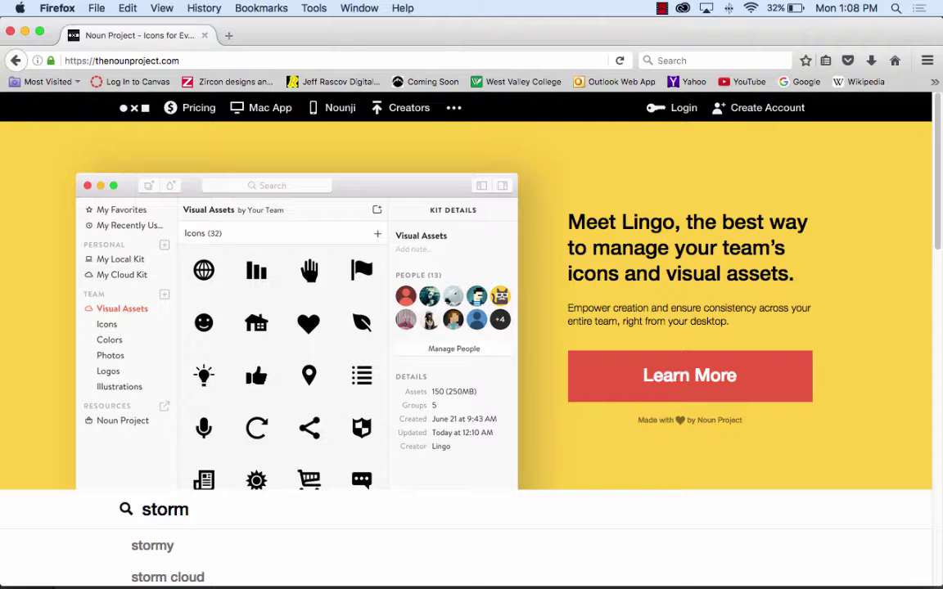
key(BackSpace)
key(BackSpace)
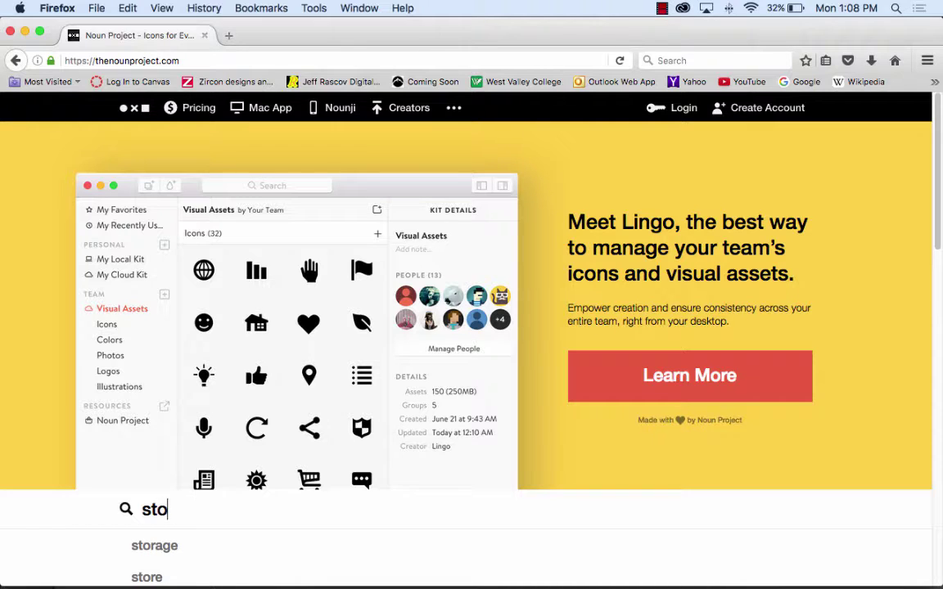
text(orm)
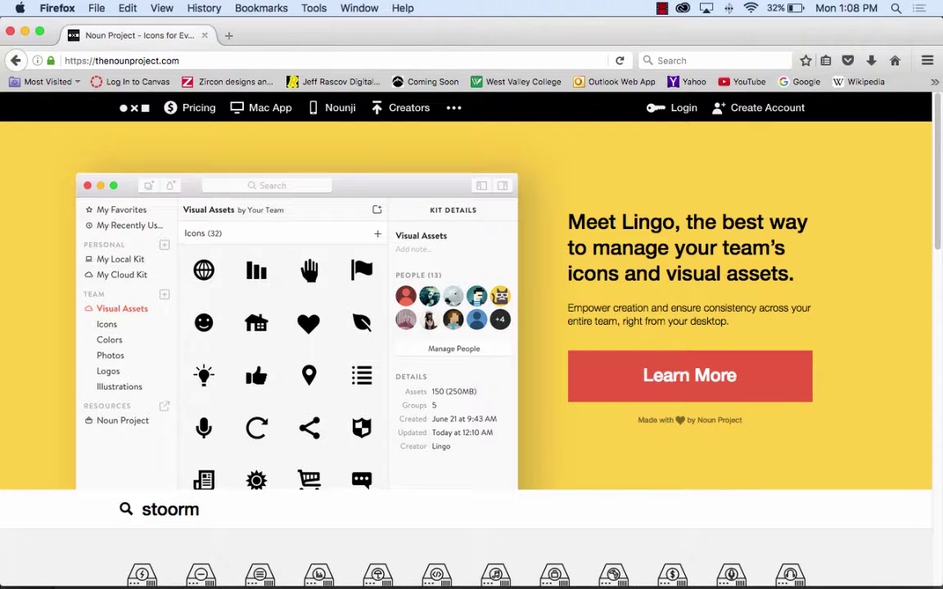
key(BackSpace)
key(BackSpace)
key(BackSpace)
key(BackSpace)
key(BackSpace)
key(BackSpace)
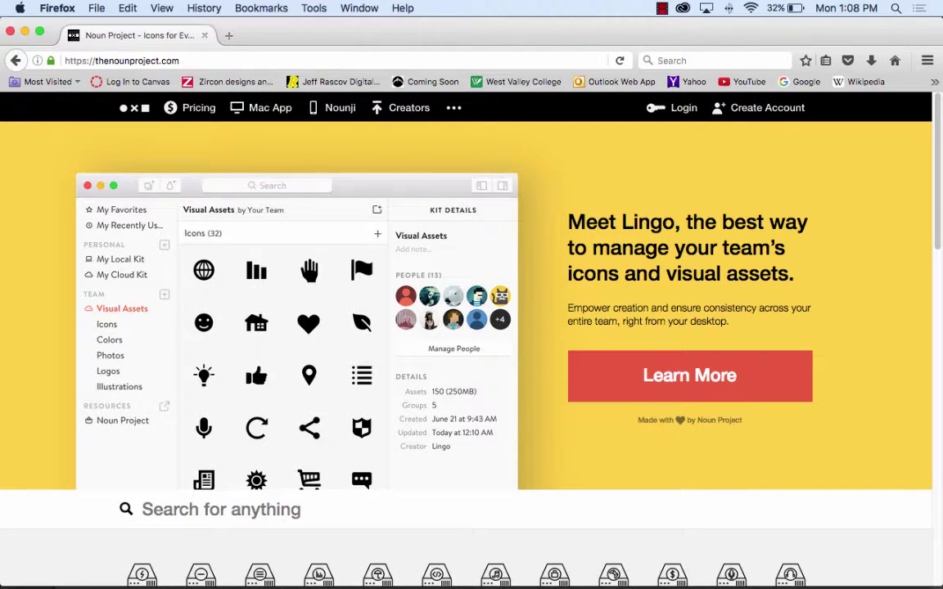
text(rain)
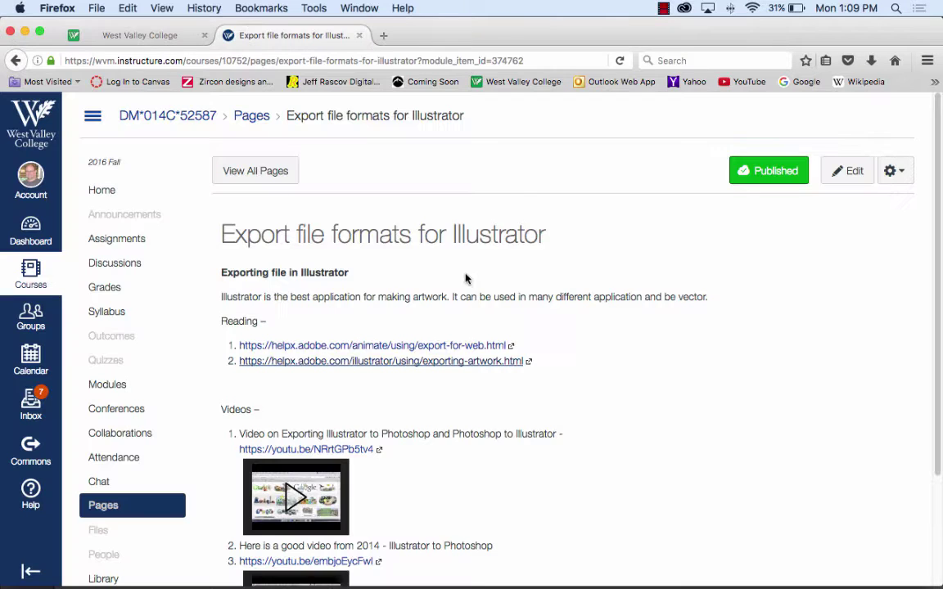
Close the Noun Project window, hide Firefox, and move the screenshot window up-left.
click(9, 31)
click(73, 7)
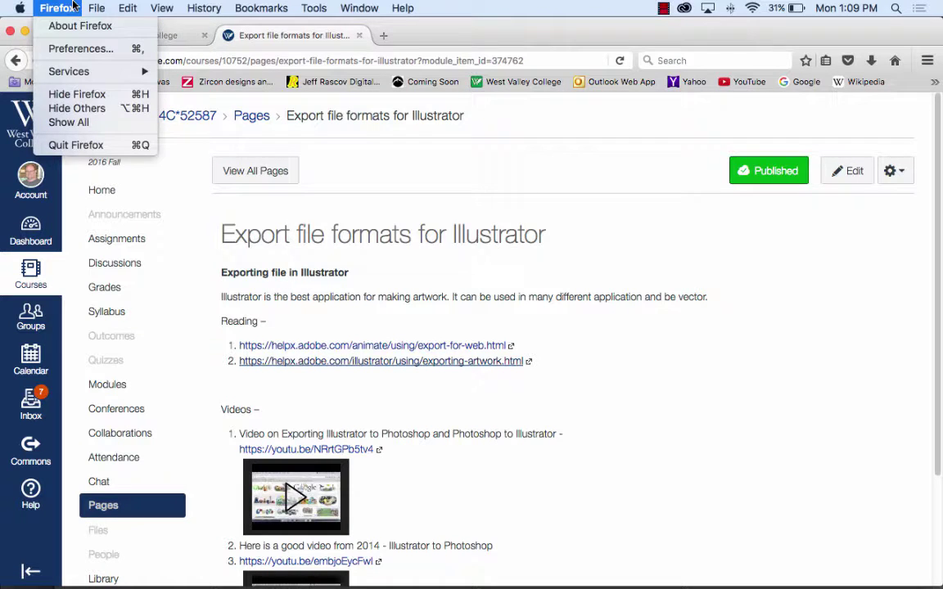
click(57, 94)
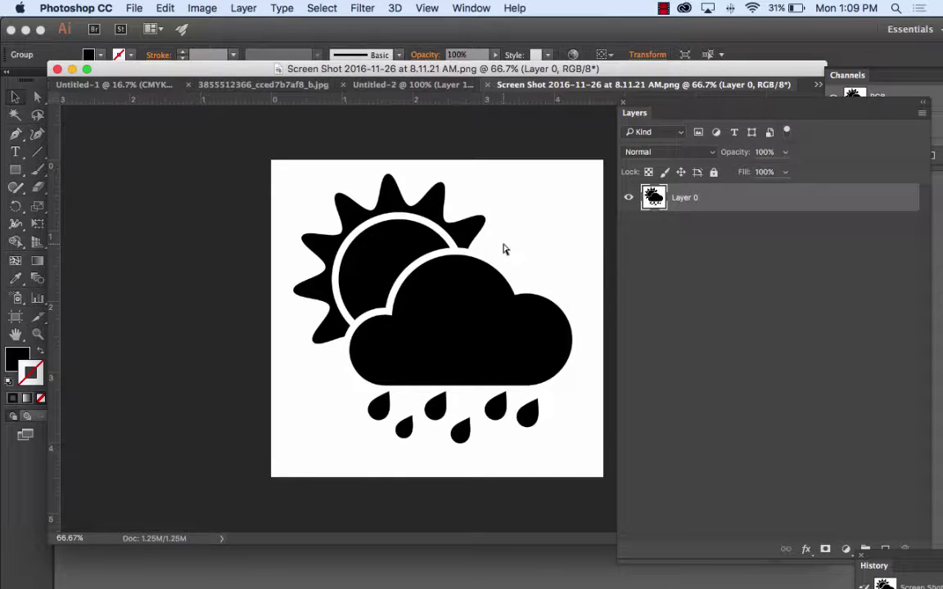
drag(380, 71, 342, 54)
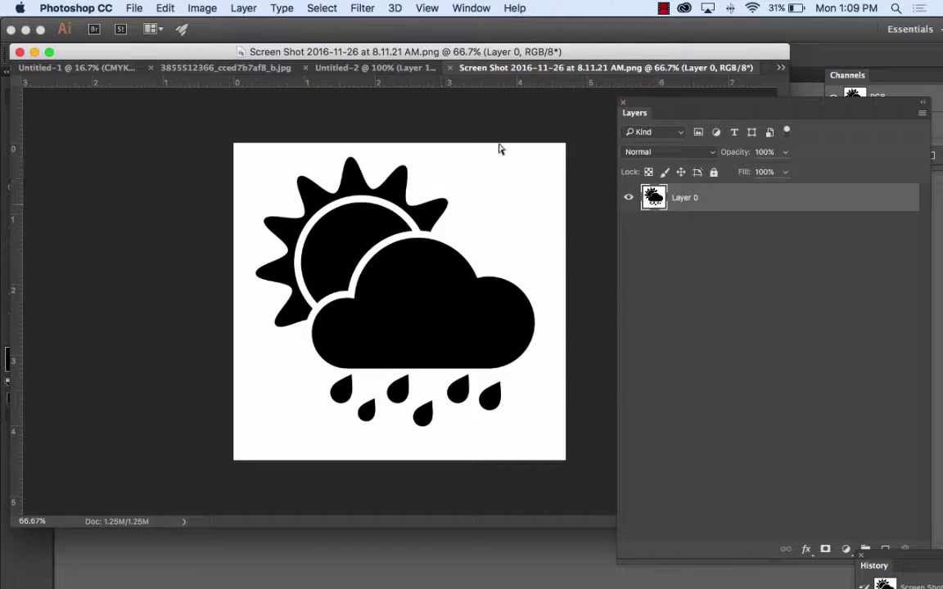
Close the screenshot, hide Photoshop, and create a new blank Illustrator document.
click(449, 68)
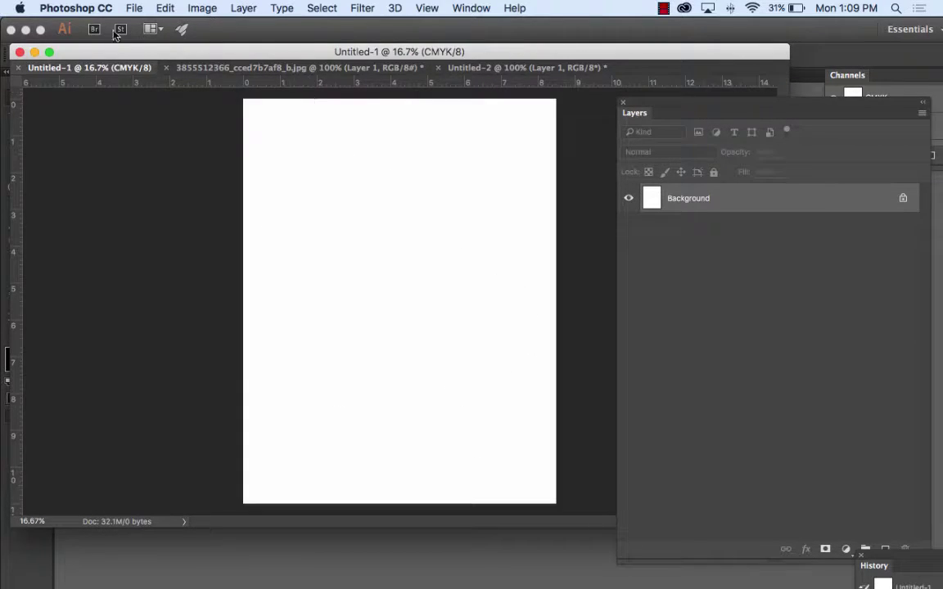
click(91, 8)
click(105, 102)
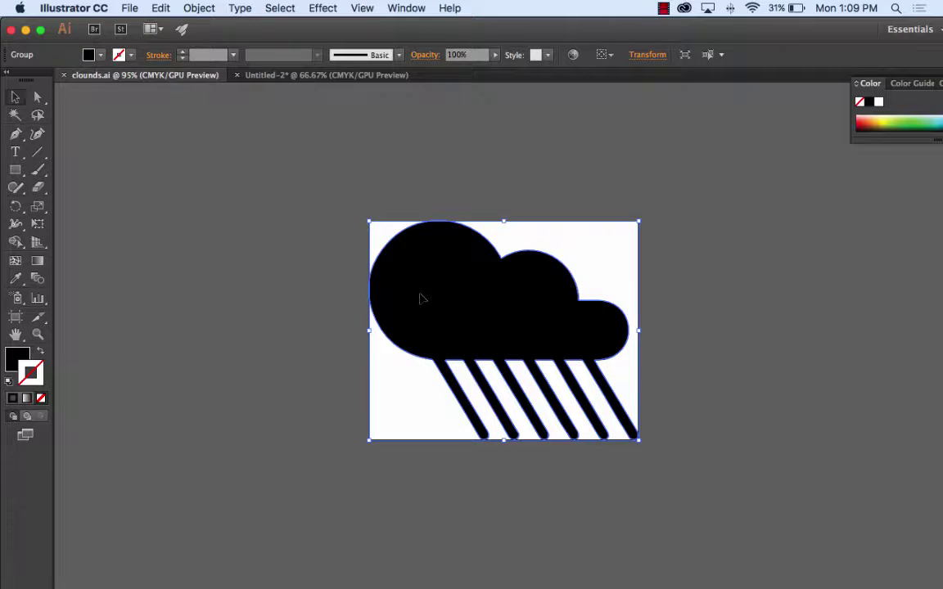
click(129, 8)
click(148, 25)
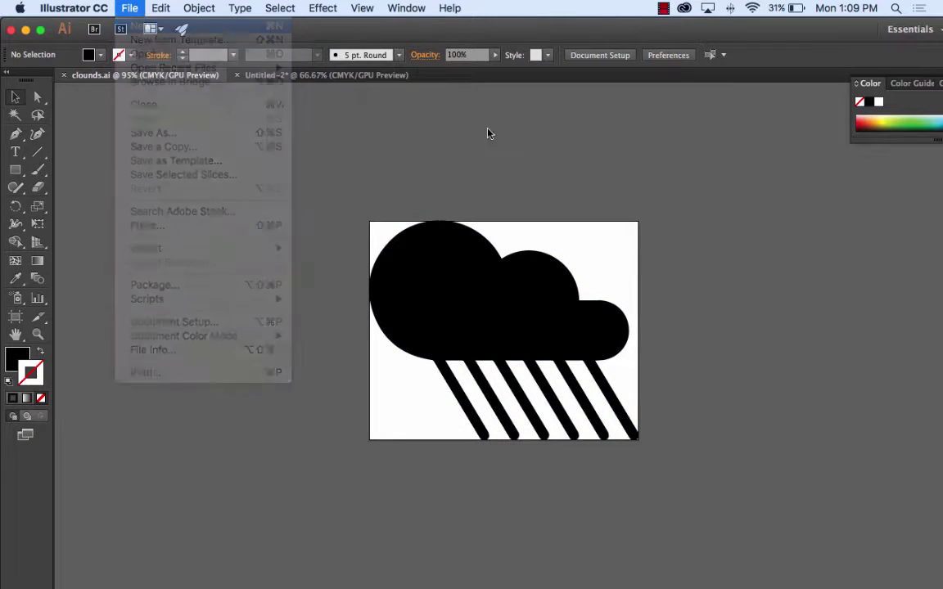
click(785, 430)
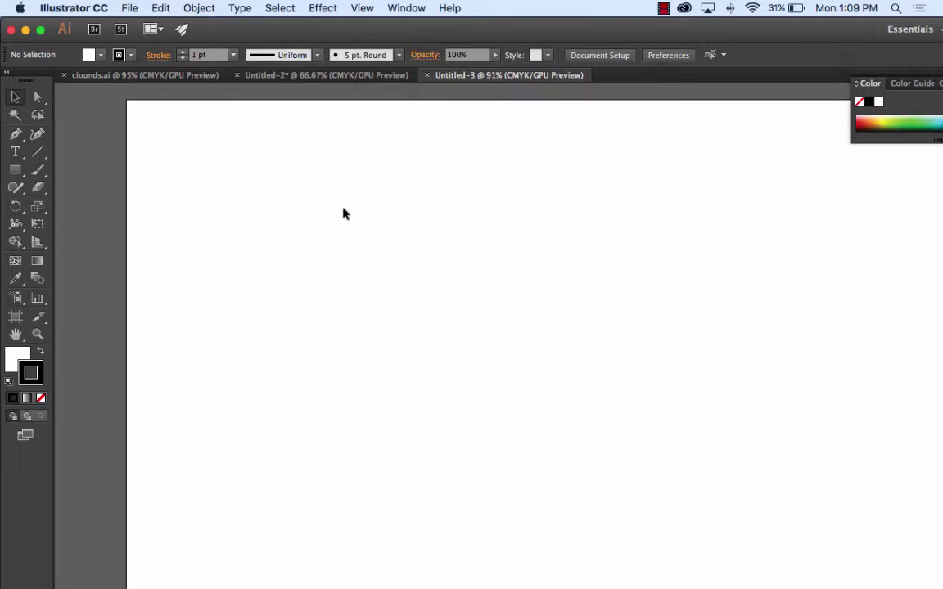
Place the 8.11.21 weather icon screenshot as a large linked image.
click(131, 8)
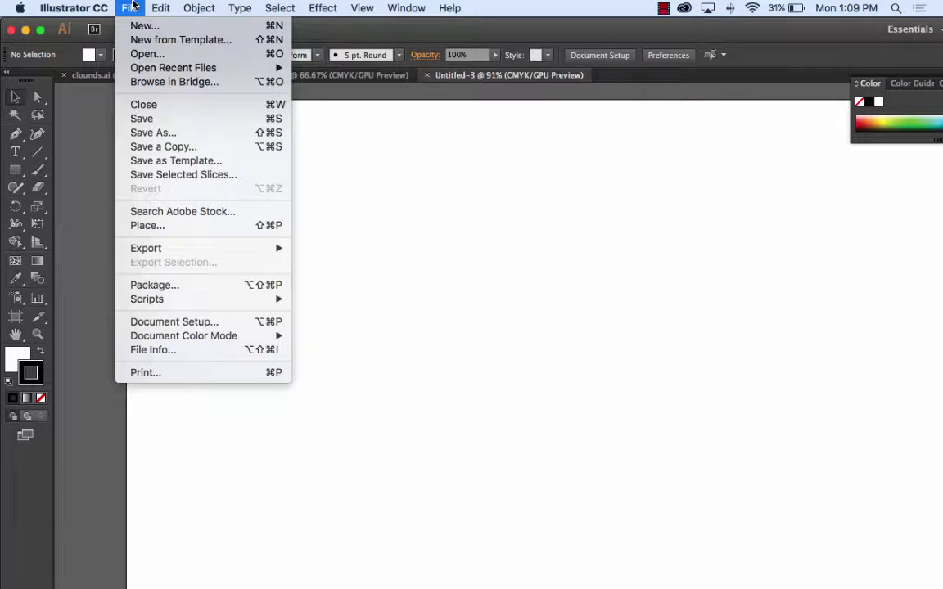
click(160, 232)
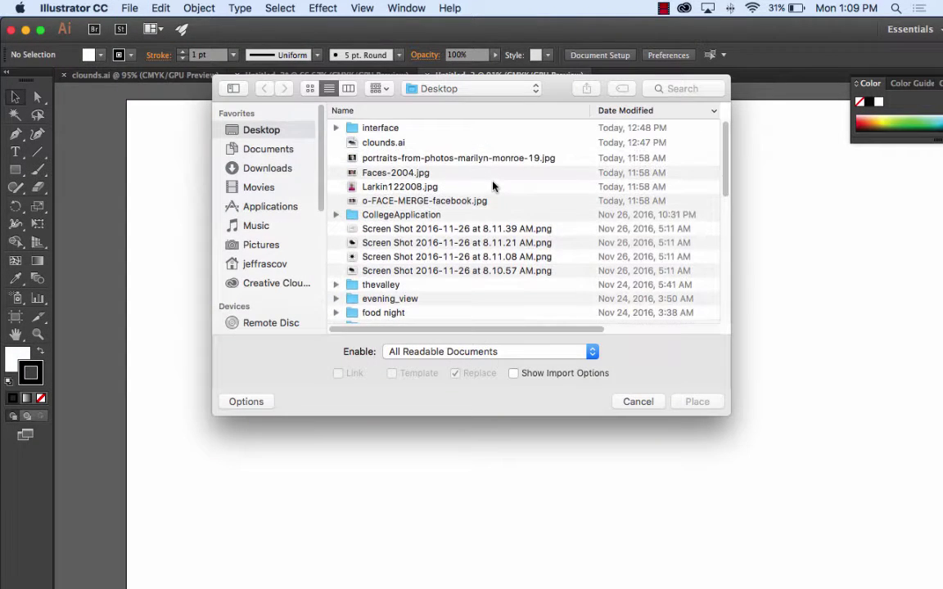
scroll(469, 213, down, 2)
scroll(469, 214, down, 1)
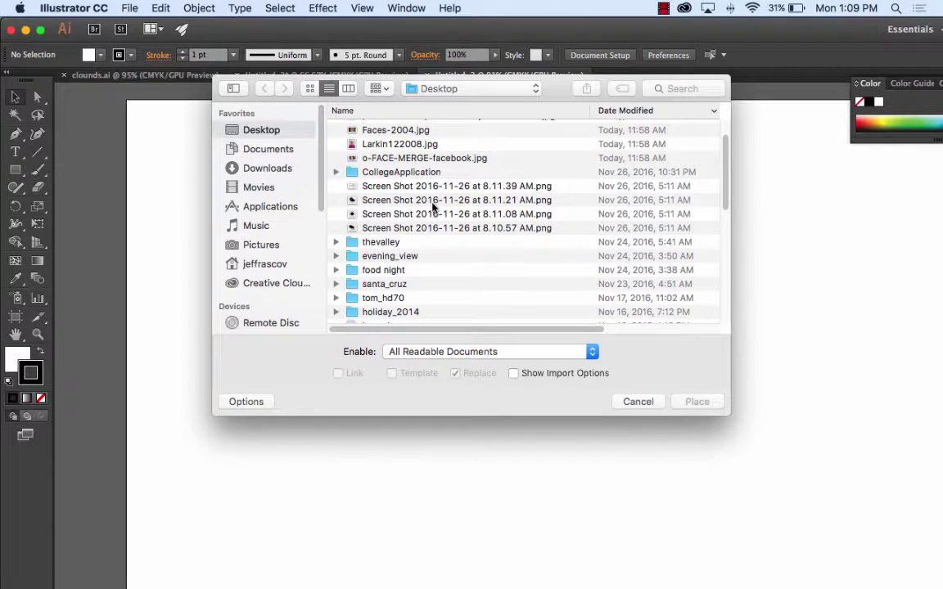
click(433, 204)
click(696, 401)
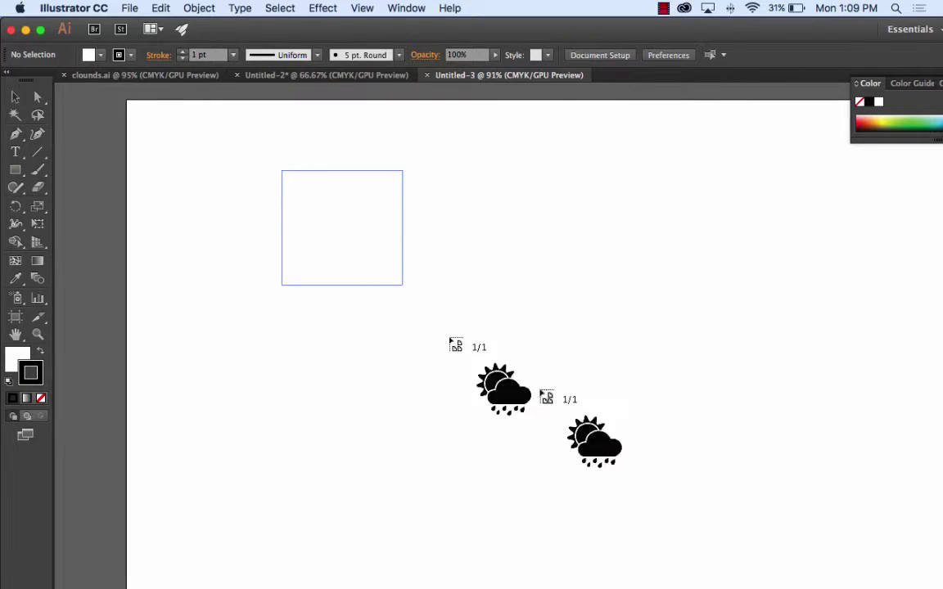
drag(452, 341, 697, 483)
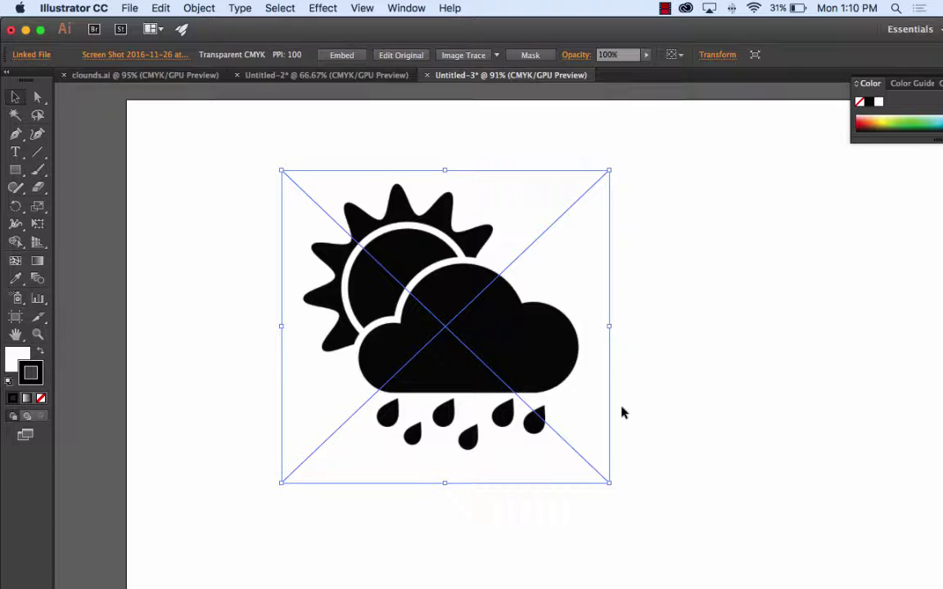
click(406, 8)
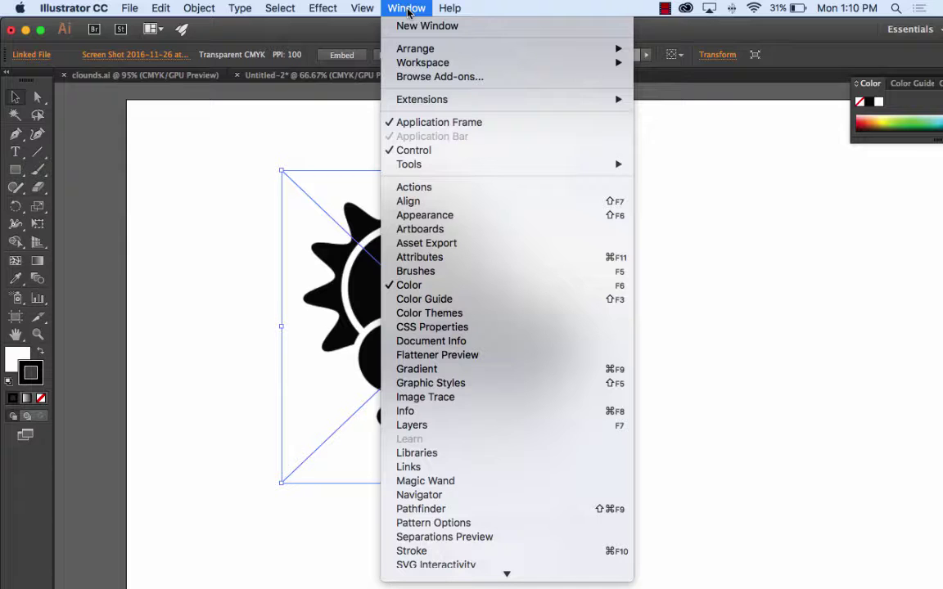
Image-trace the placed screenshot with Ignore White enabled.
click(438, 396)
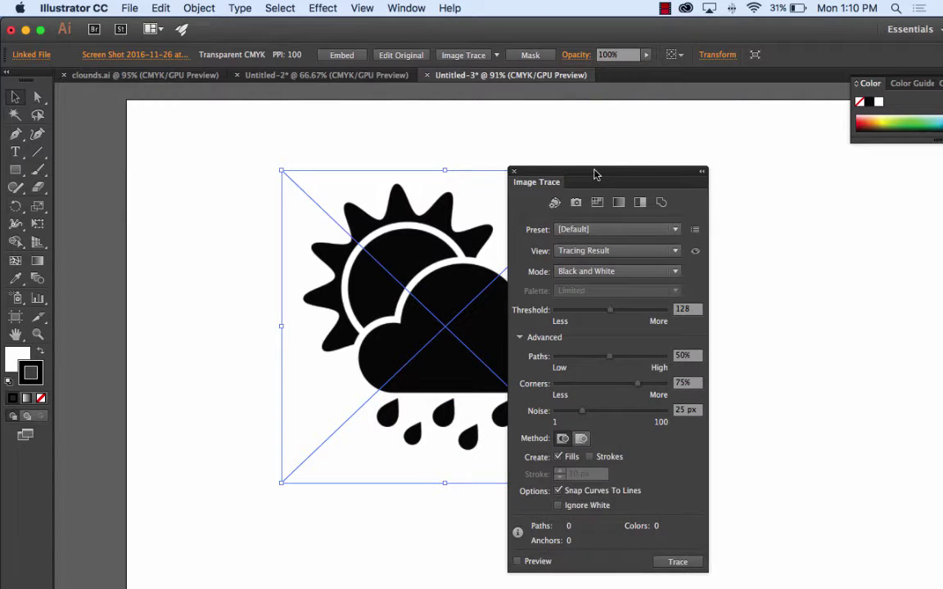
drag(595, 175, 728, 102)
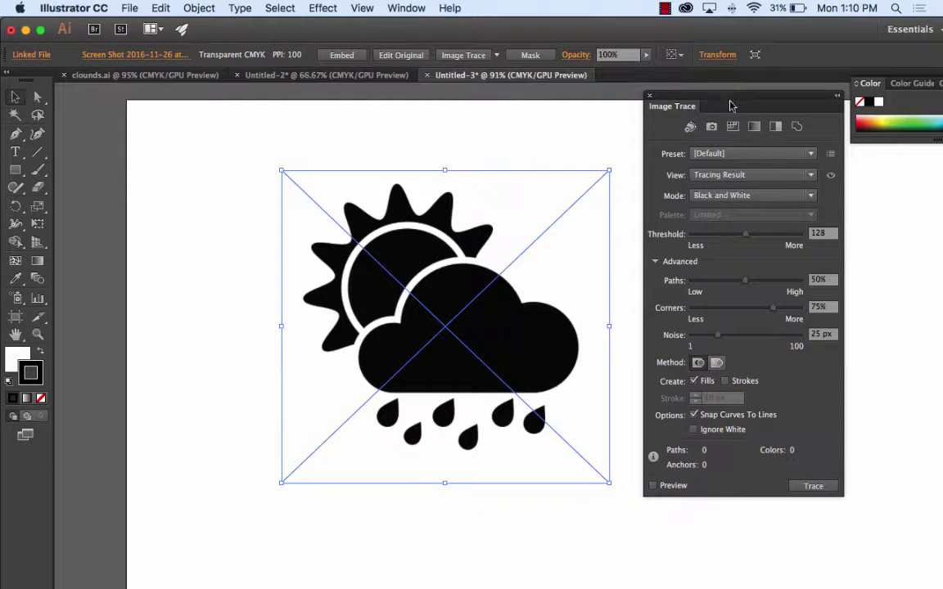
click(655, 262)
click(655, 262)
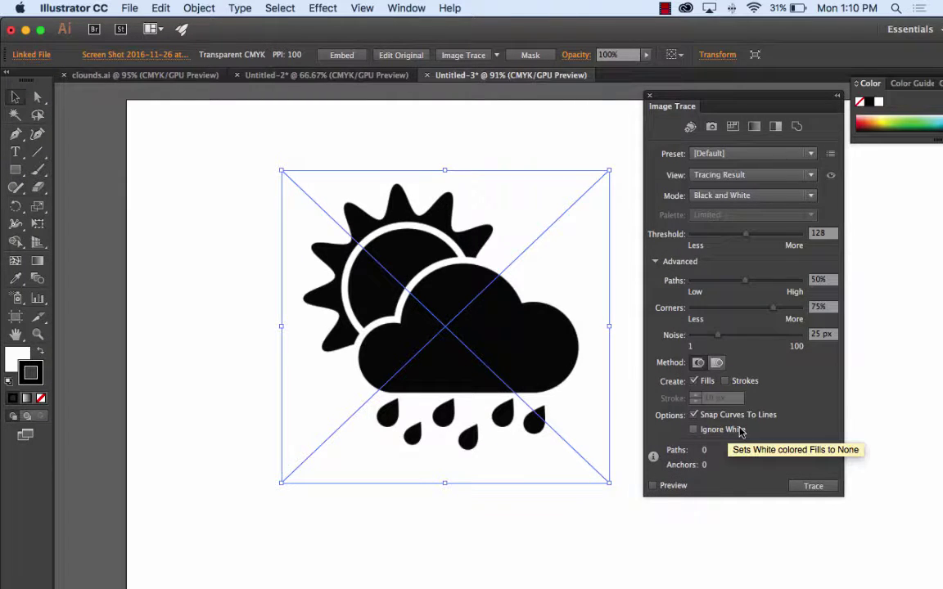
click(694, 430)
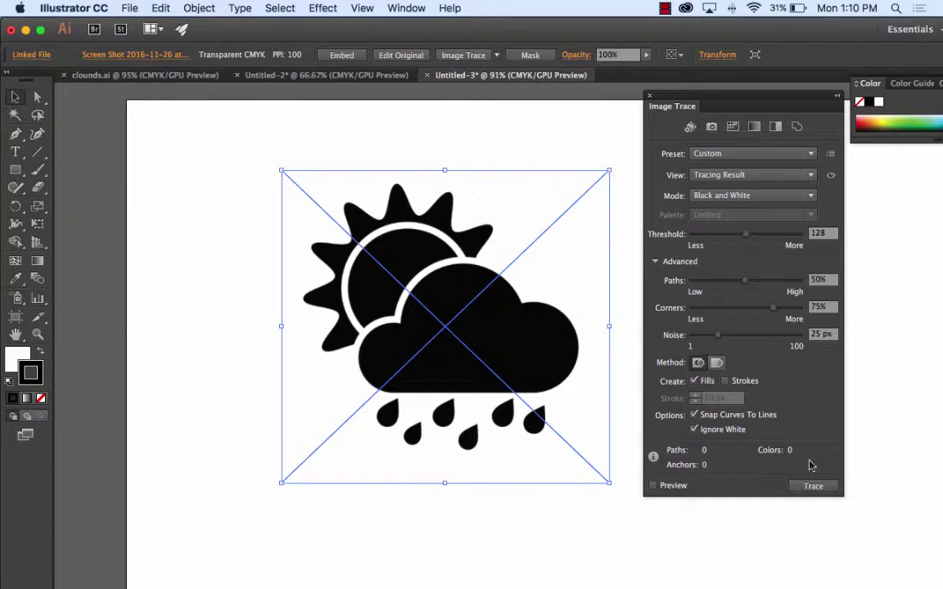
click(810, 487)
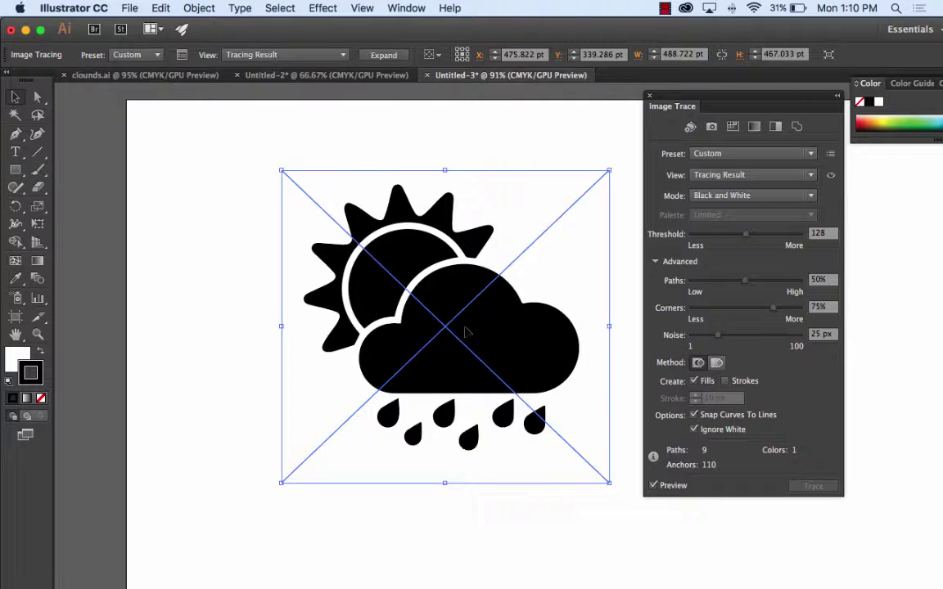
Expand the tracing into grouped vector paths with Object and Fill.
click(199, 9)
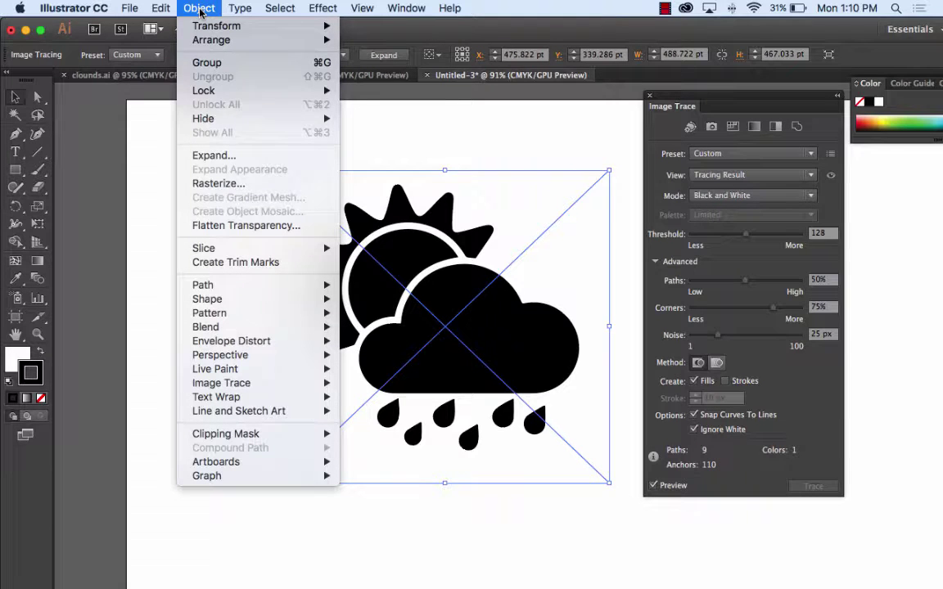
click(223, 158)
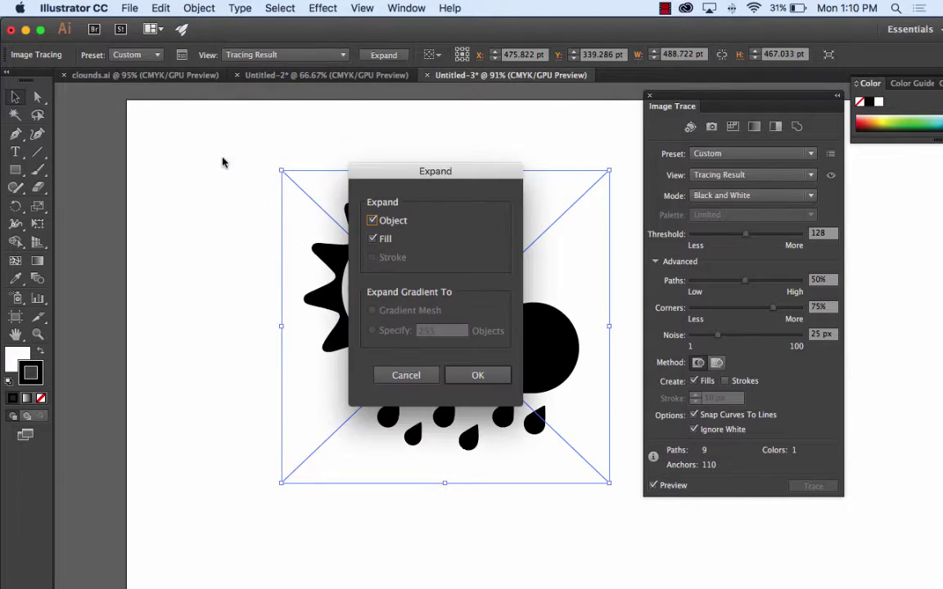
click(481, 376)
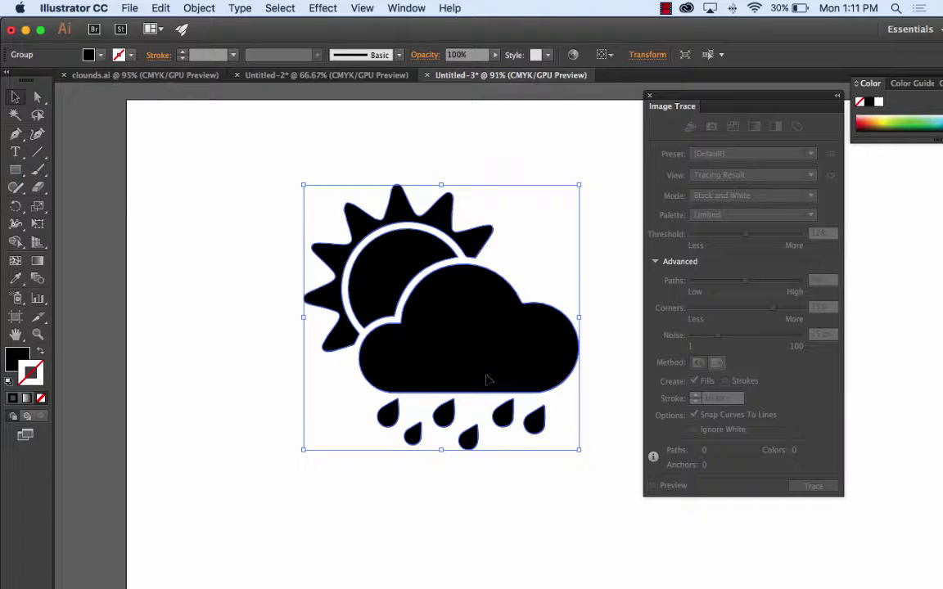
Fill the icon group with crimson red D62727.
double_click(17, 359)
drag(362, 259, 413, 242)
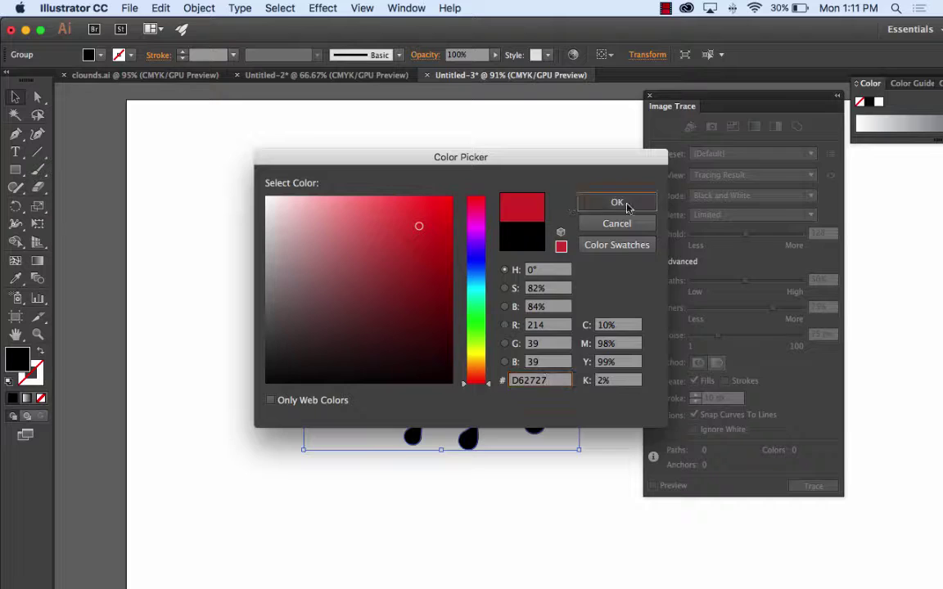
click(620, 203)
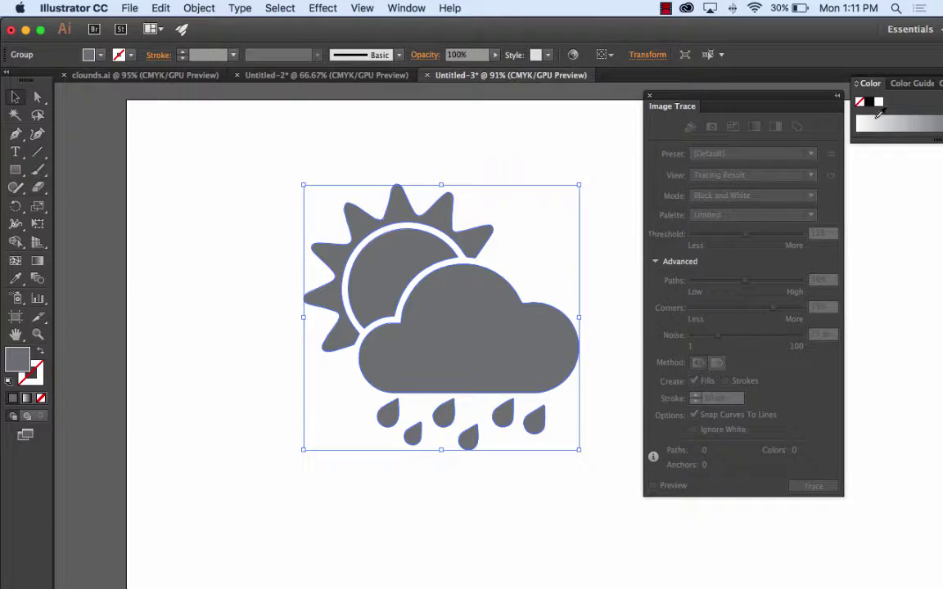
Float the Color panel over the canvas and switch it to RGB mode.
mouse_move(858, 84)
mouse_down()
mouse_move(668, 161)
mouse_move(524, 141)
mouse_move(561, 127)
mouse_up()
click(730, 126)
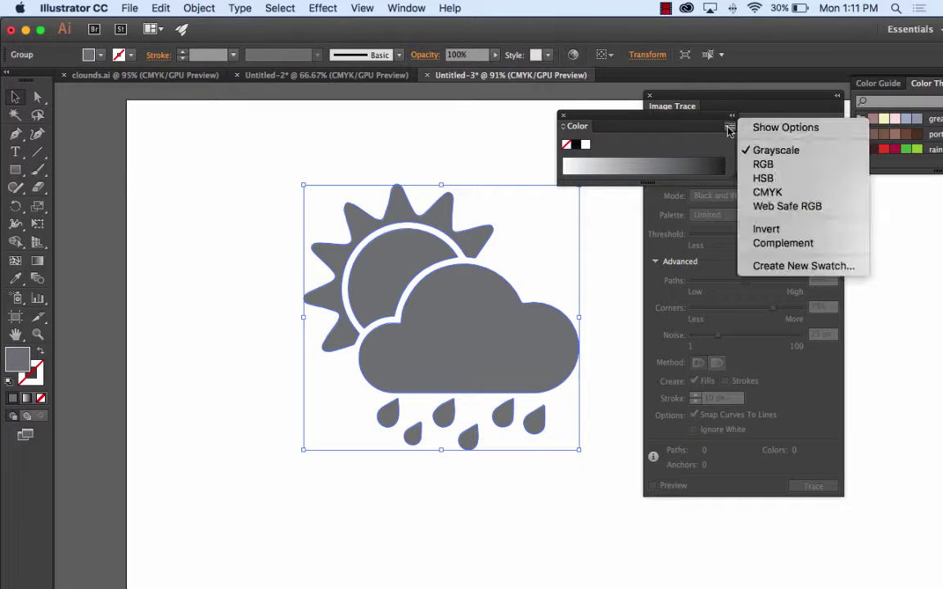
click(761, 164)
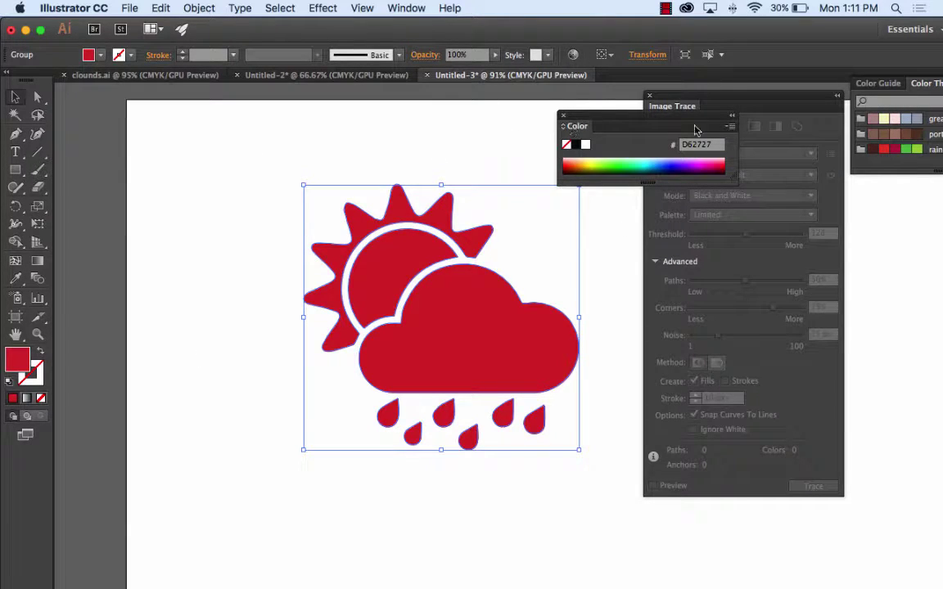
click(730, 127)
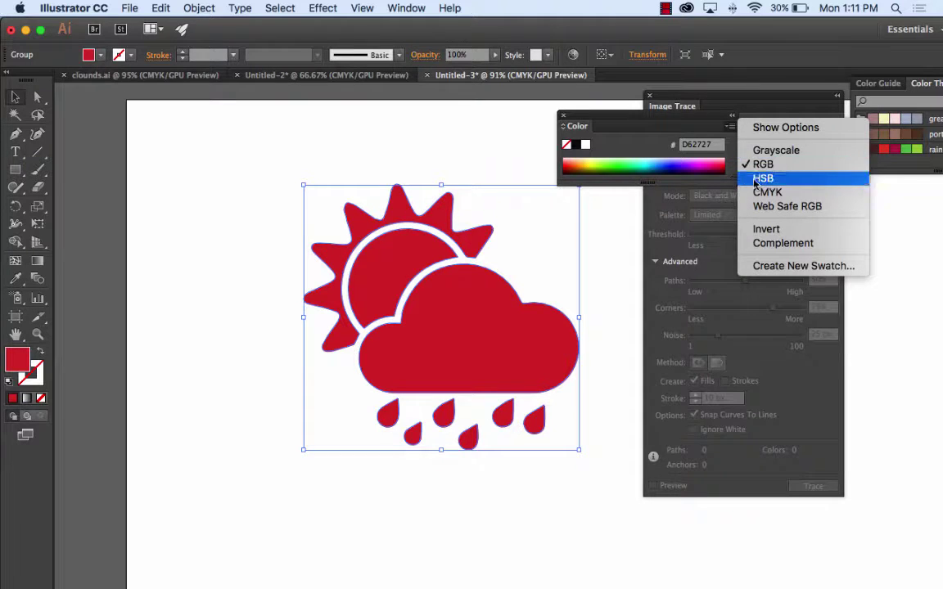
click(401, 207)
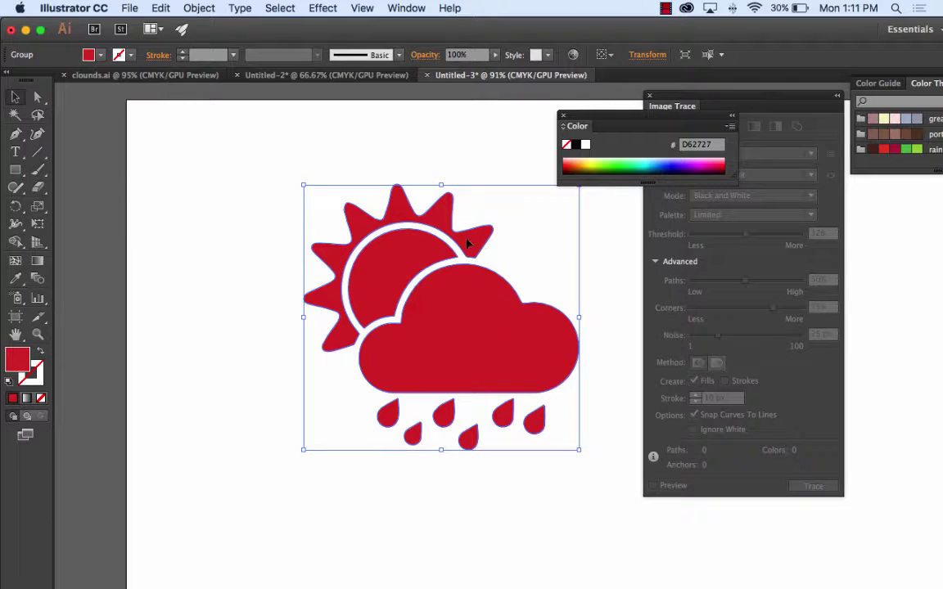
Fit the artboard to the selected weather icon.
click(190, 9)
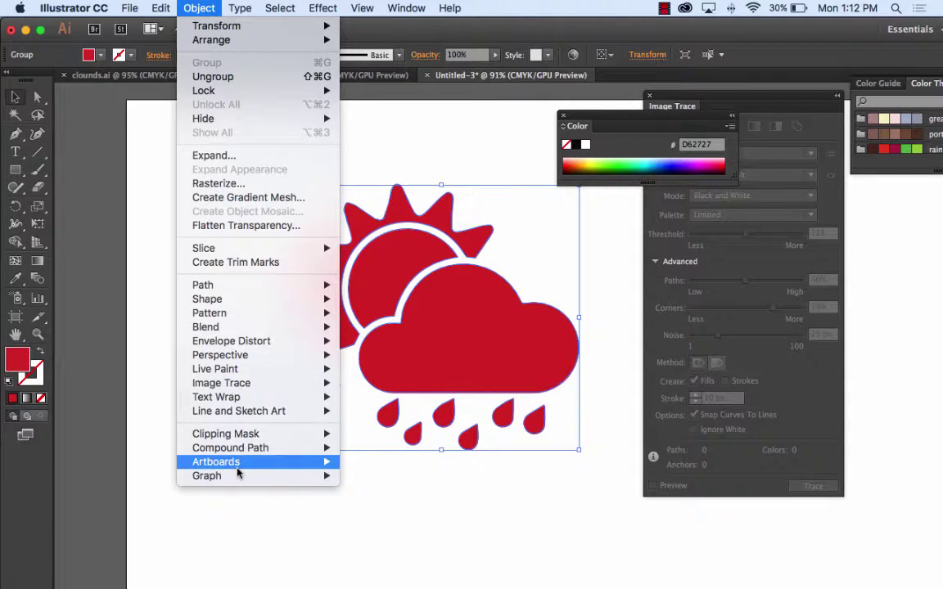
mouse_move(233, 463)
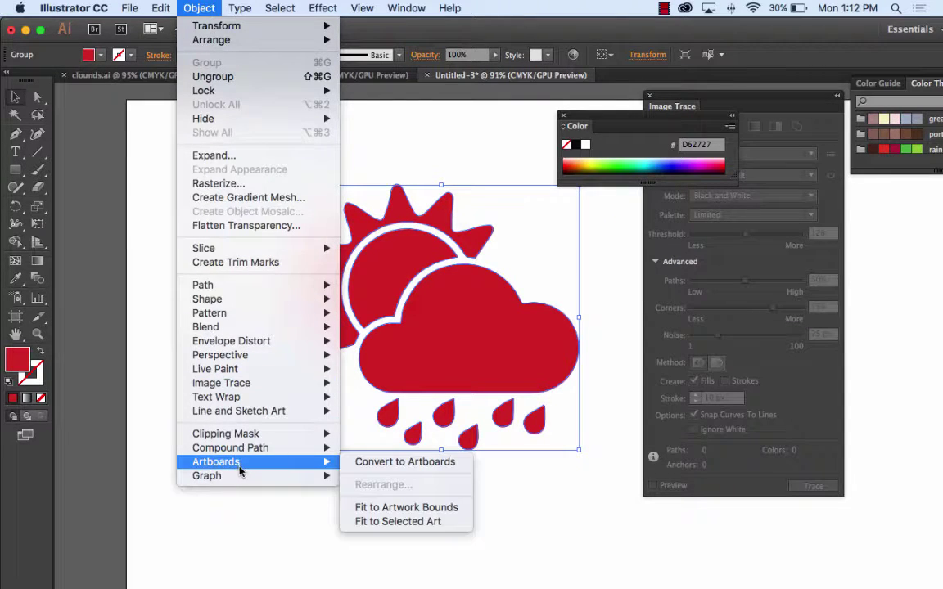
click(418, 521)
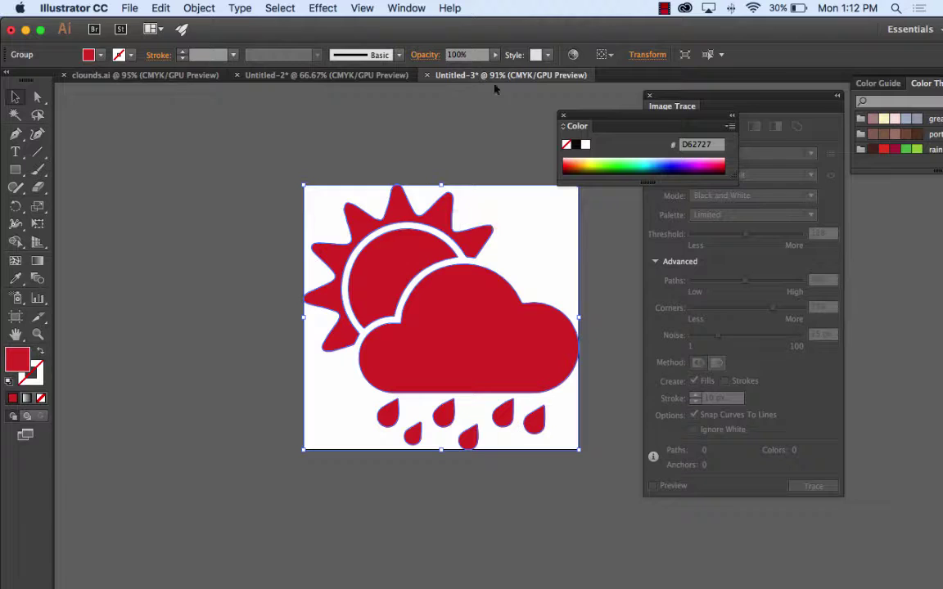
Float the document window, pan the artboard left, and reselect the icon group.
drag(487, 75, 158, 95)
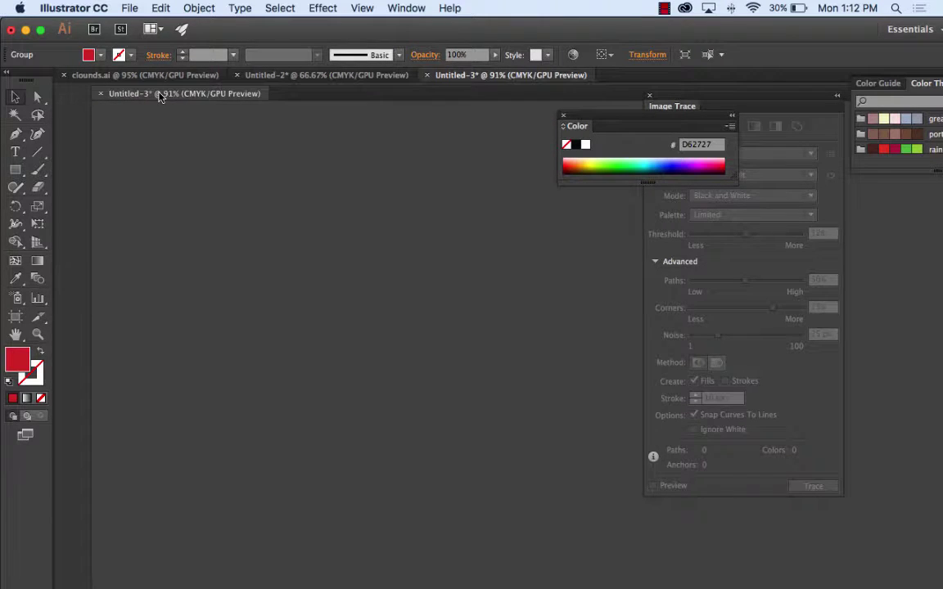
drag(491, 98, 462, 100)
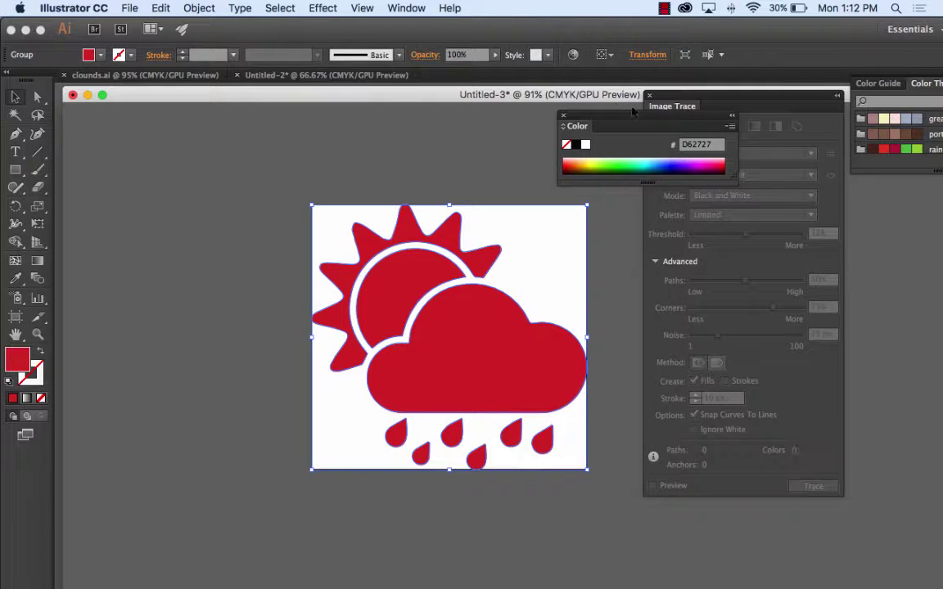
drag(597, 95, 570, 101)
key(space)
drag(528, 307, 313, 219)
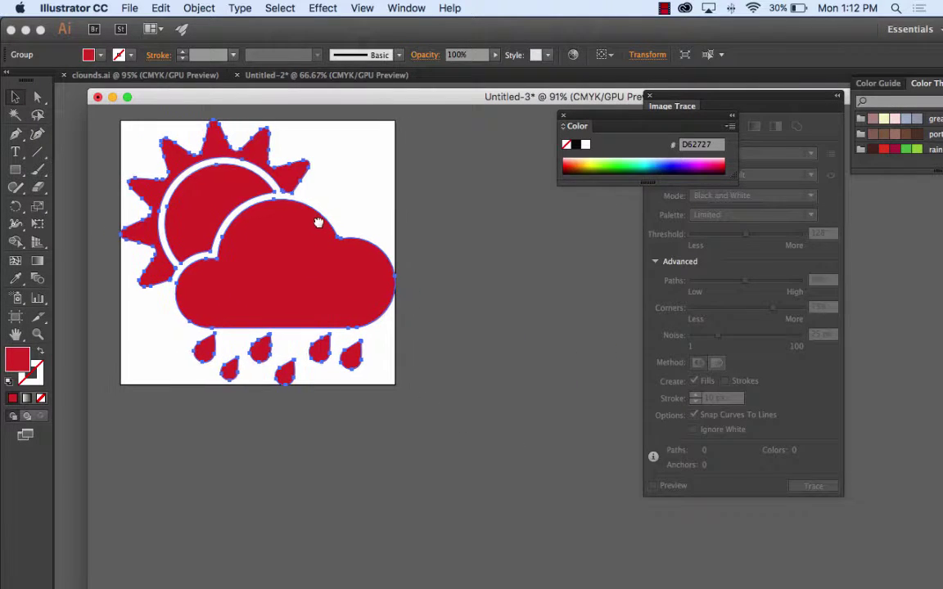
click(447, 194)
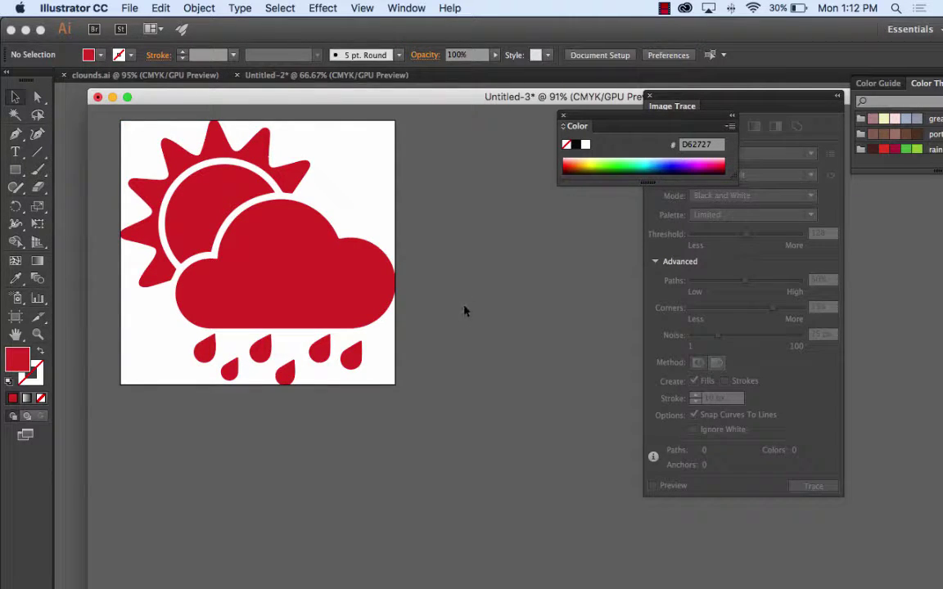
click(249, 217)
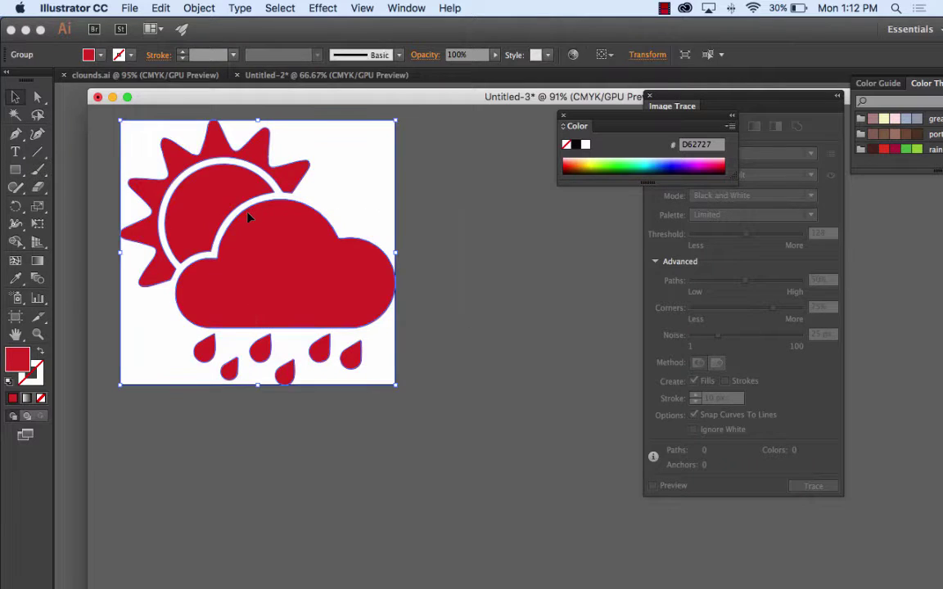
Draw Artboard 2 to the right of the first artboard.
click(16, 317)
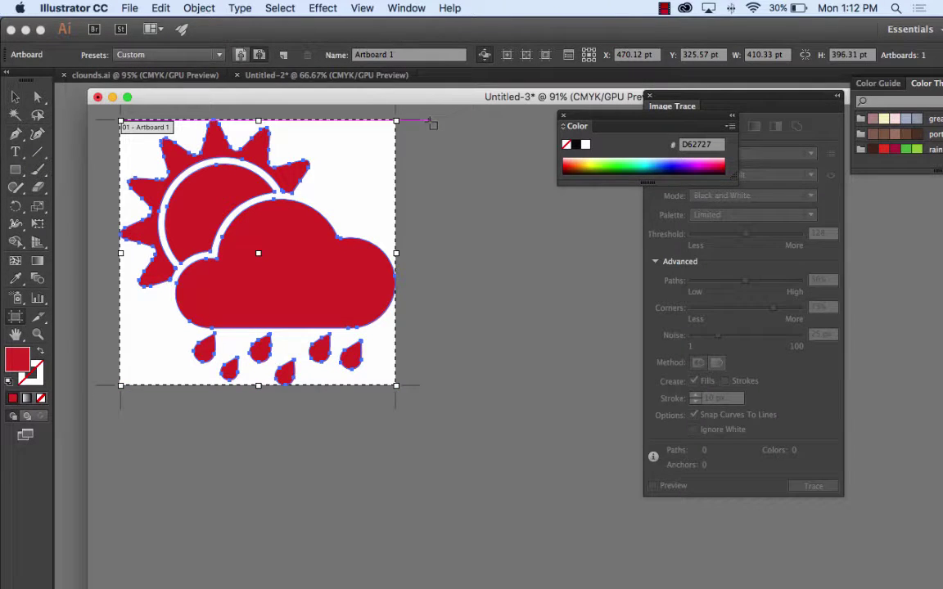
drag(428, 121, 683, 392)
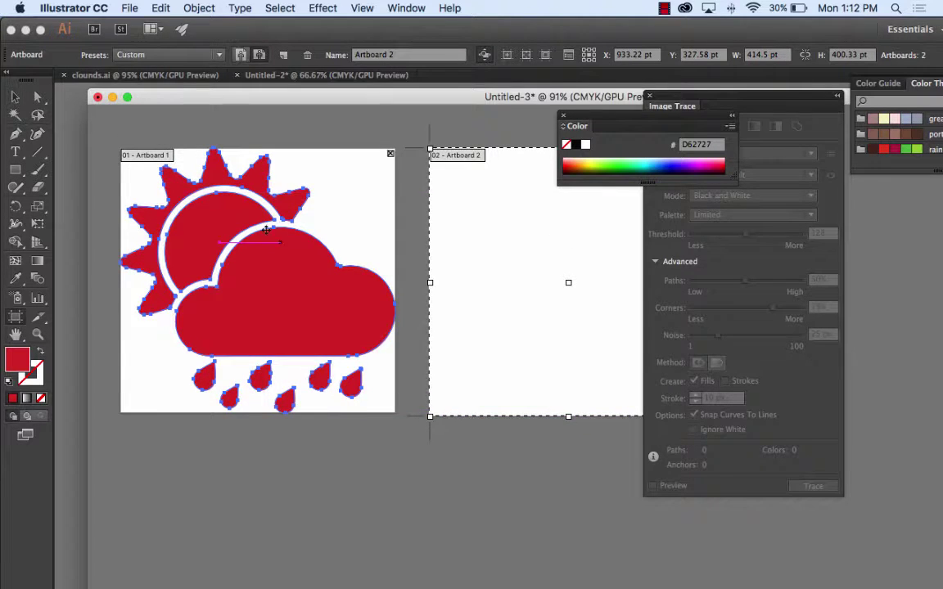
mouse_move(606, 117)
mouse_down()
mouse_move(679, 398)
mouse_move(494, 483)
mouse_up()
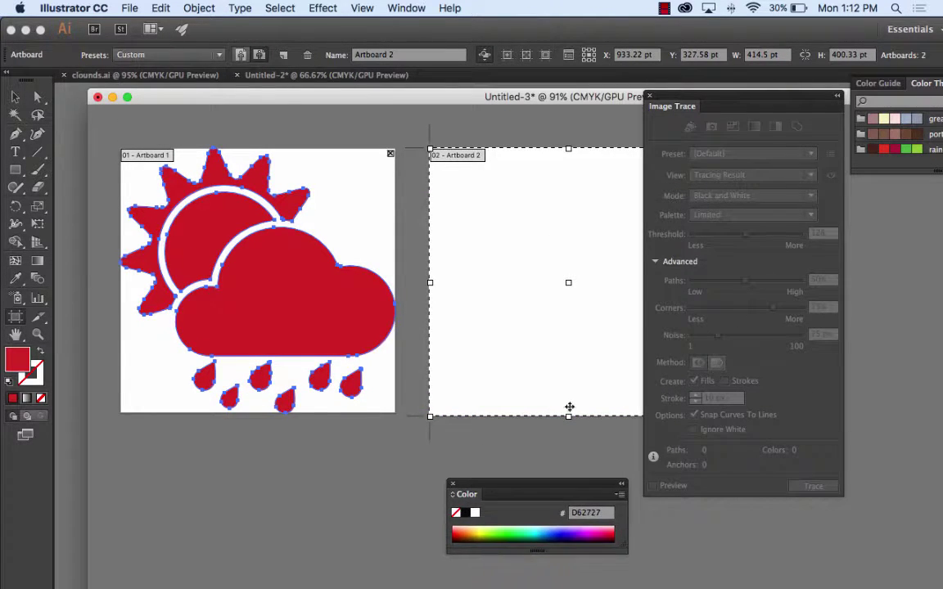
mouse_move(663, 105)
mouse_down()
mouse_move(835, 283)
mouse_move(776, 270)
mouse_up()
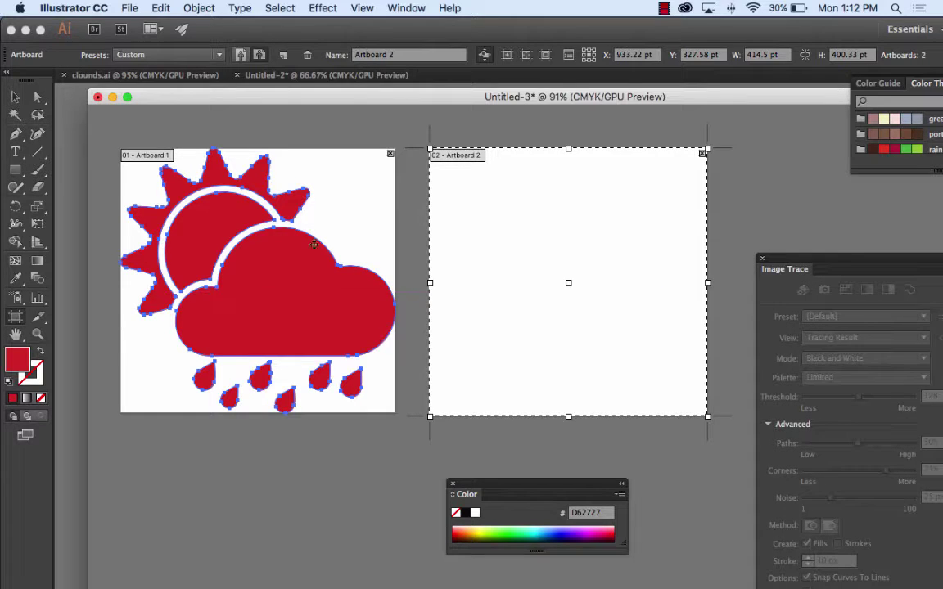
Alt-drag a copy of the red icon group onto Artboard 2.
key(v)
click(277, 303)
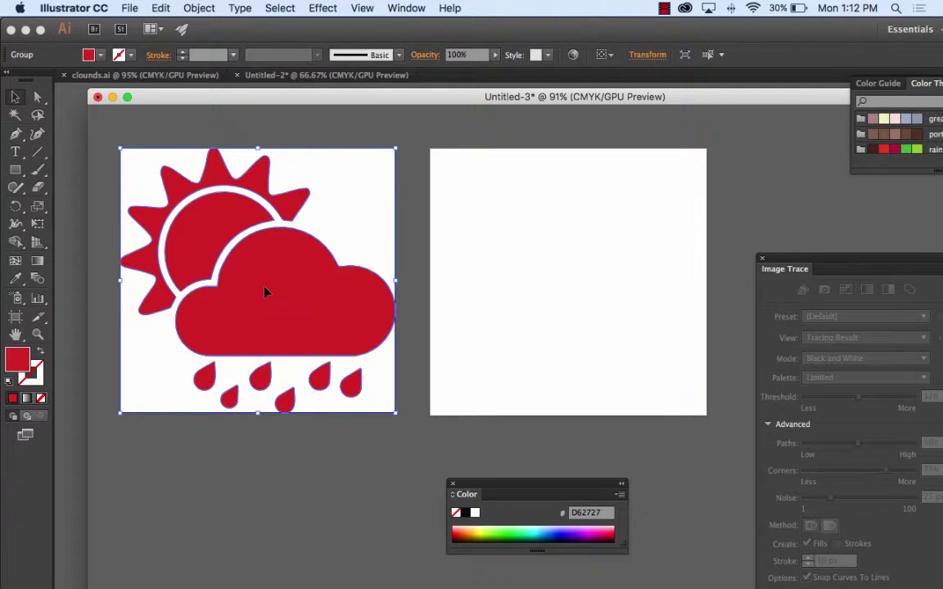
drag(264, 291, 572, 285)
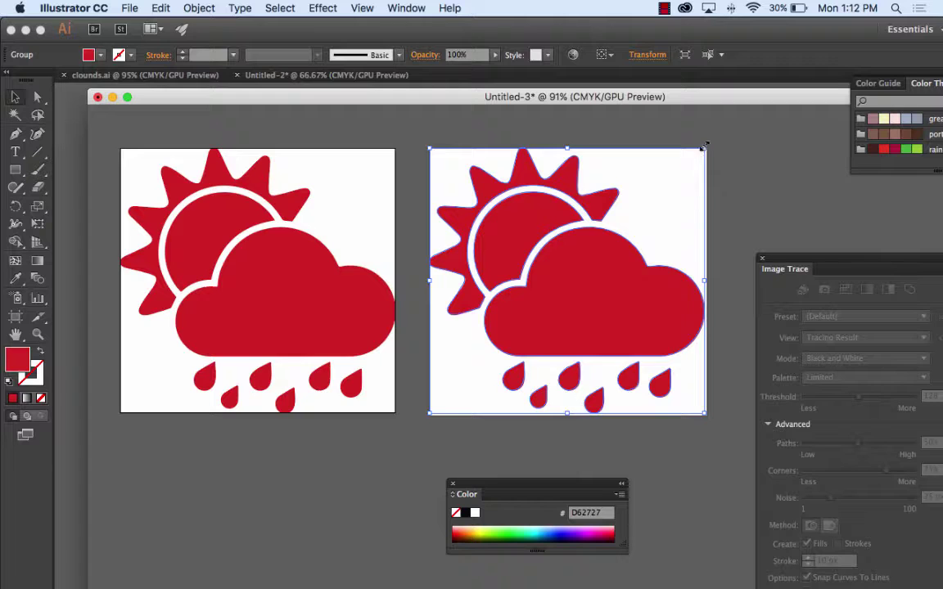
Scale the copied weather icon down and centre it on Artboard 2, then make the left artboard active.
drag(702, 147, 648, 189)
scroll(526, 352, up, 2)
scroll(526, 351, right, 1)
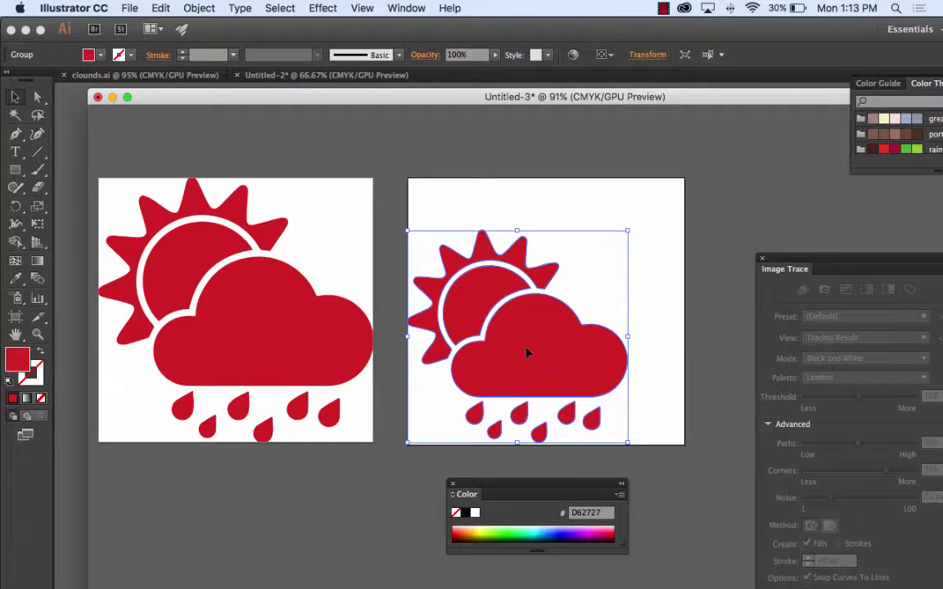
drag(526, 352, 562, 316)
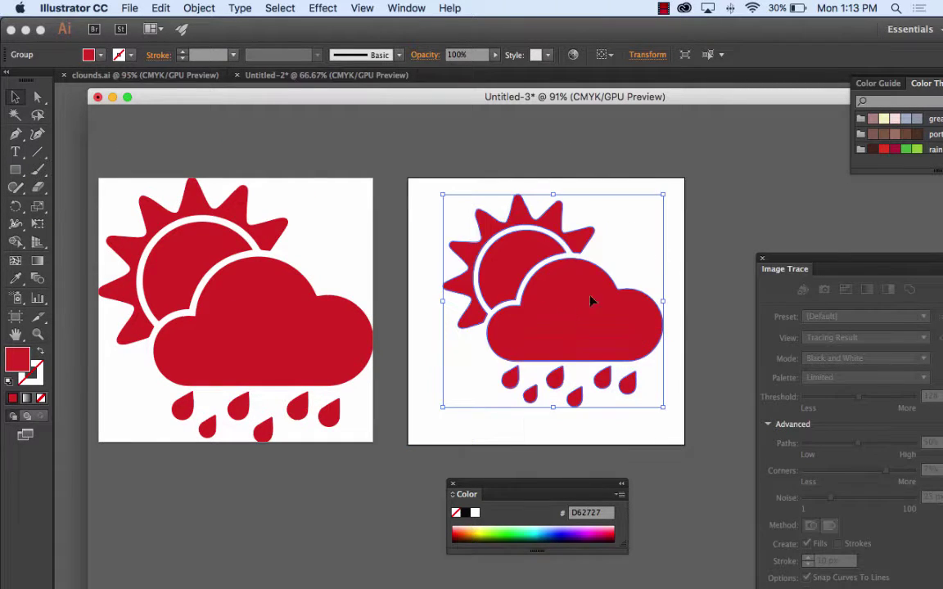
click(671, 252)
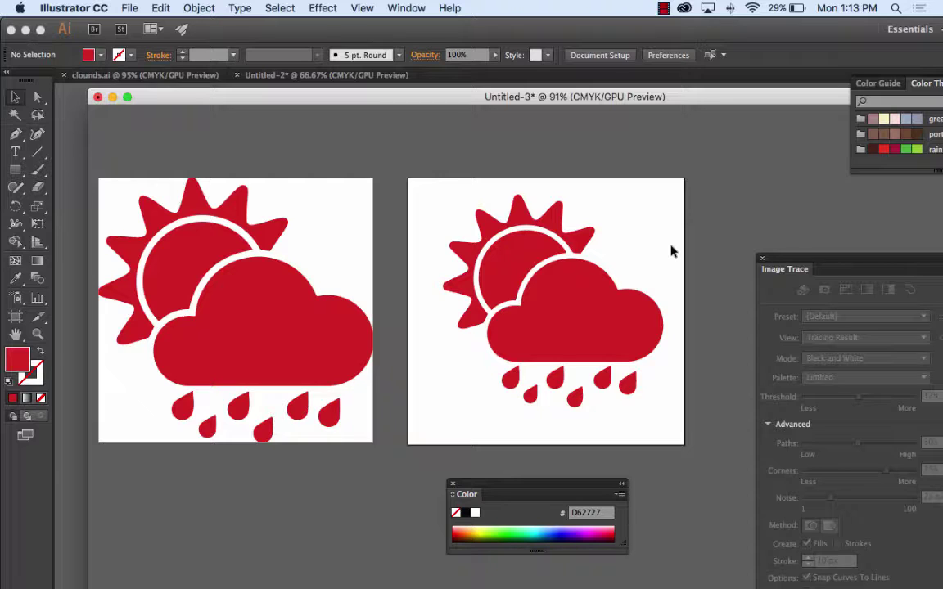
click(282, 185)
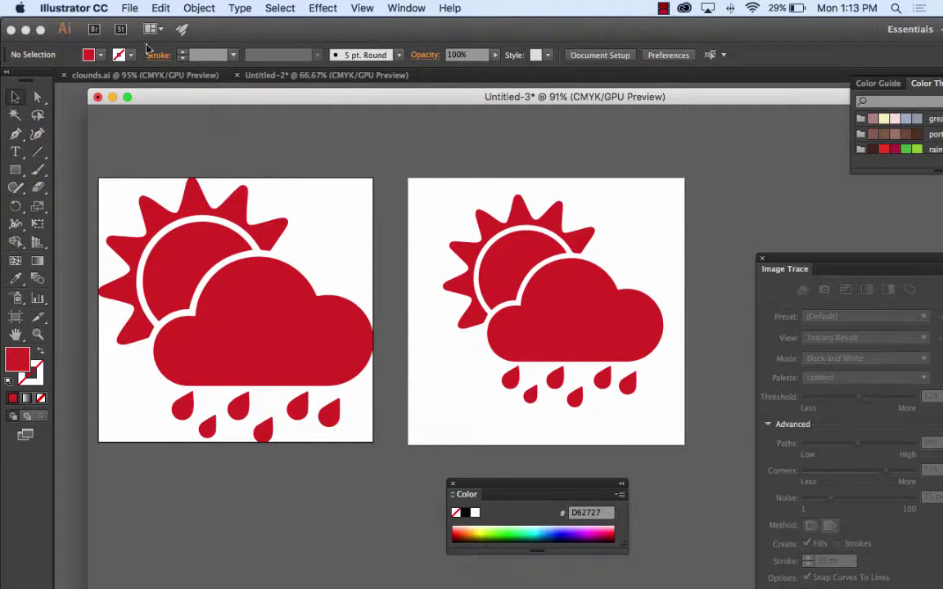
Show the File > Export submenu options.
click(131, 8)
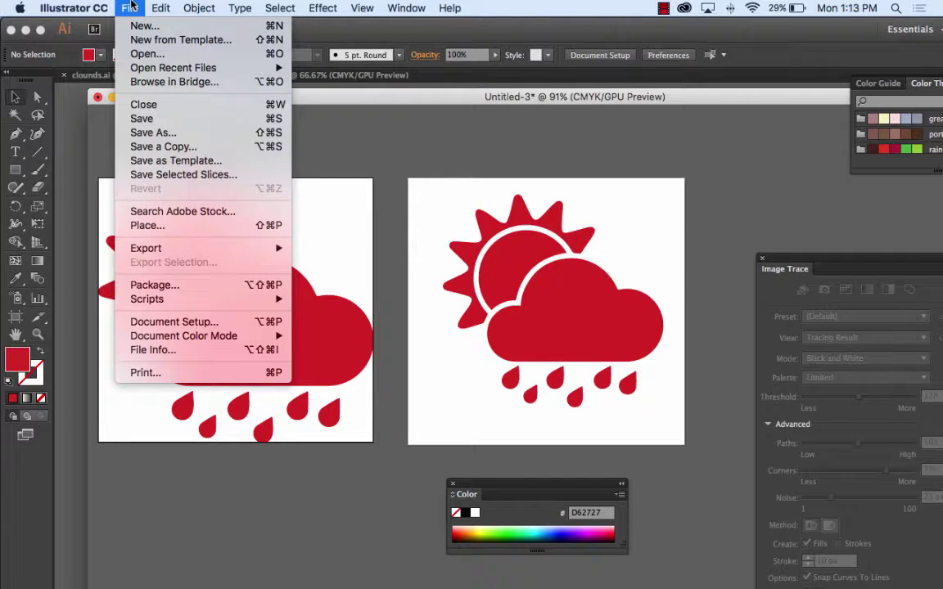
mouse_move(182, 250)
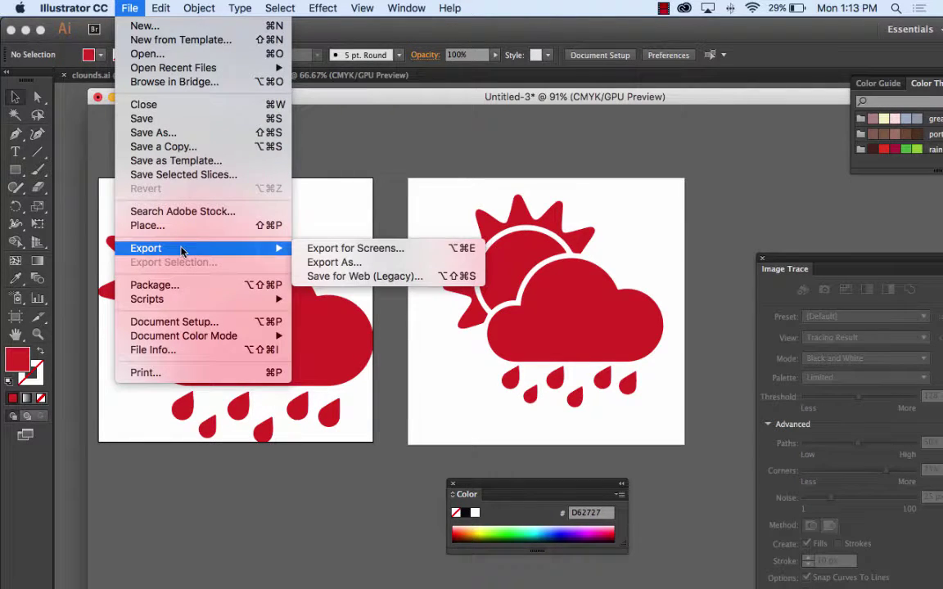
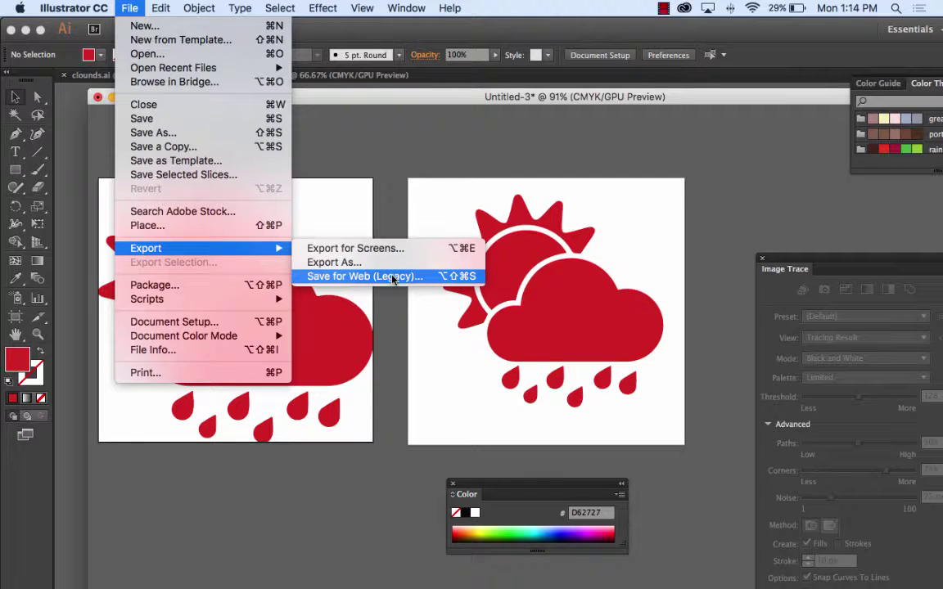
Open Save for Web (Legacy) to preview the red weather icon as a 410 × 396 px GIF.
mouse_move(270, 248)
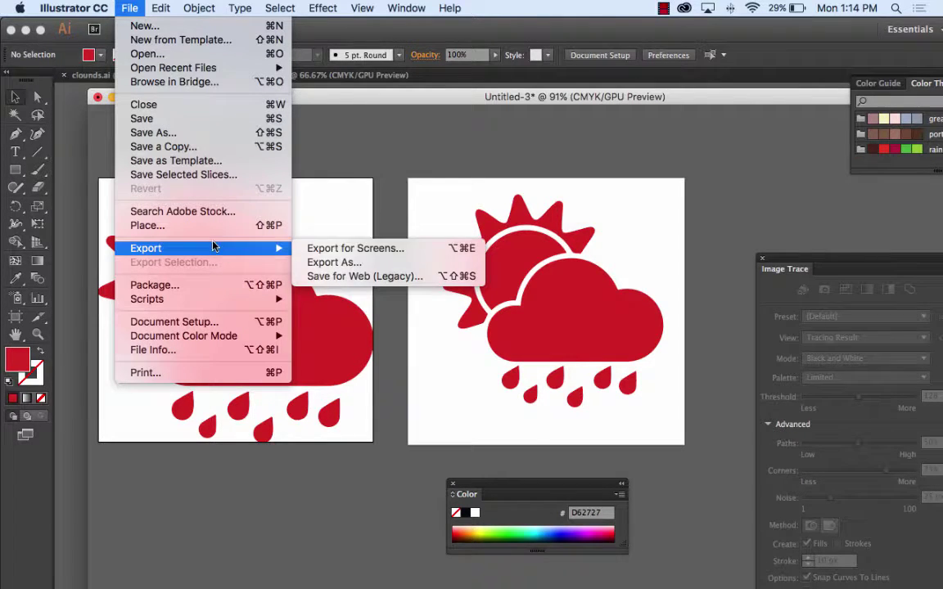
click(381, 277)
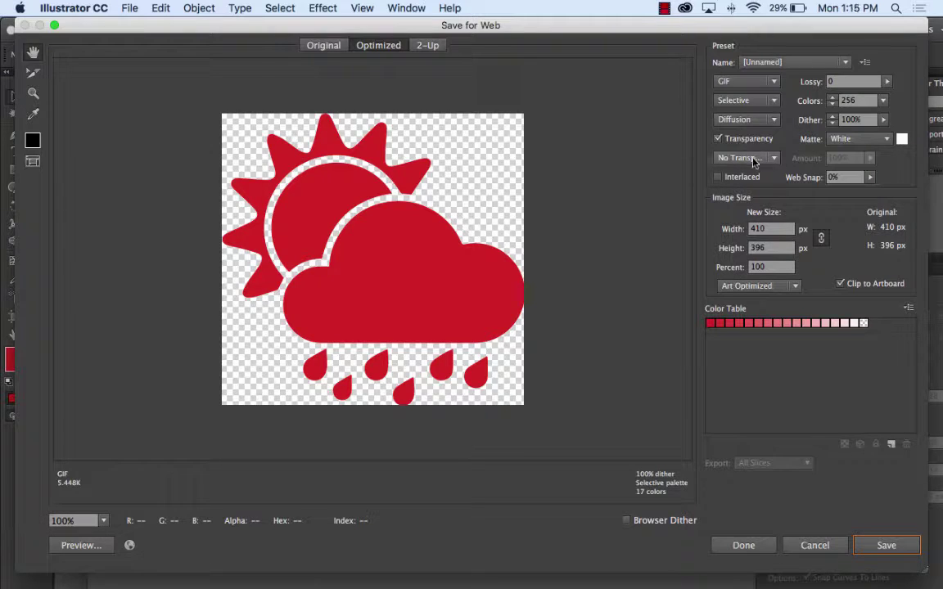
click(772, 83)
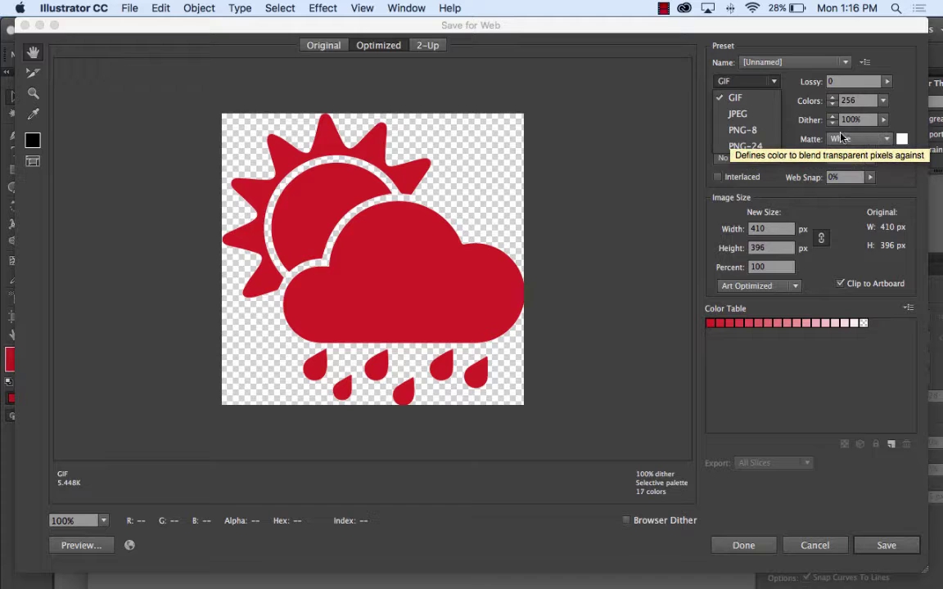
click(734, 99)
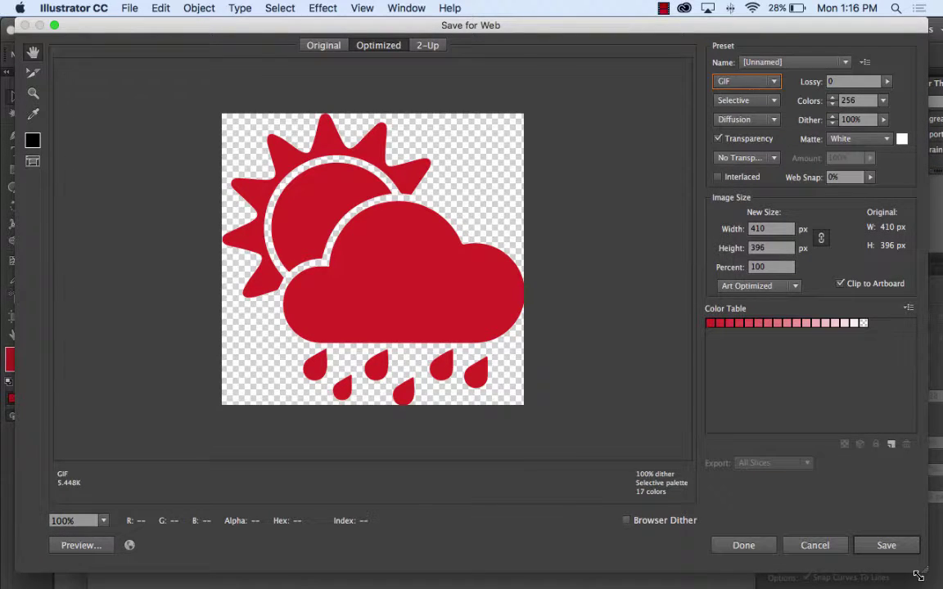
Shrink the Save for Web dialog and cut the GIF palette from 2 to 8 colours (4.563K).
drag(927, 570, 854, 471)
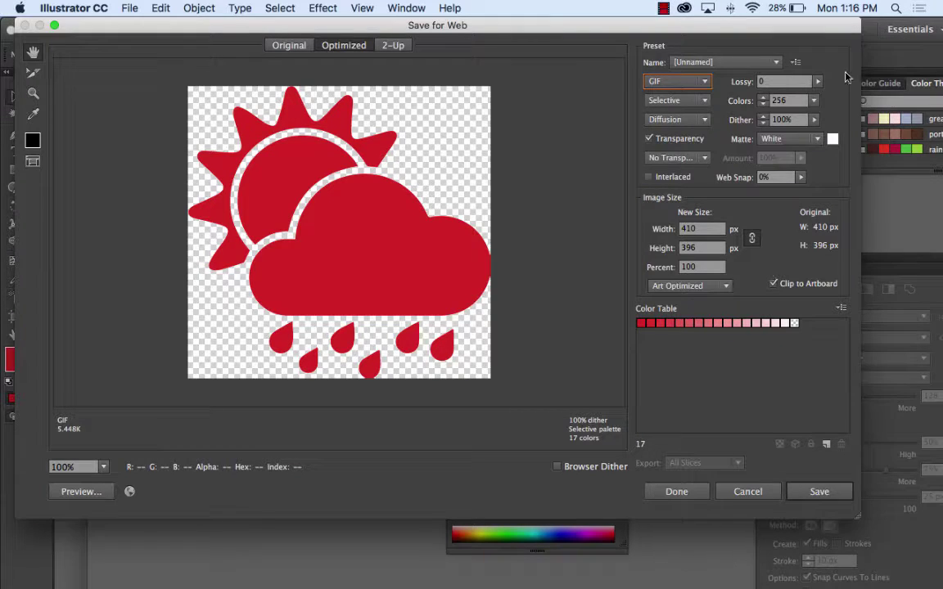
click(814, 107)
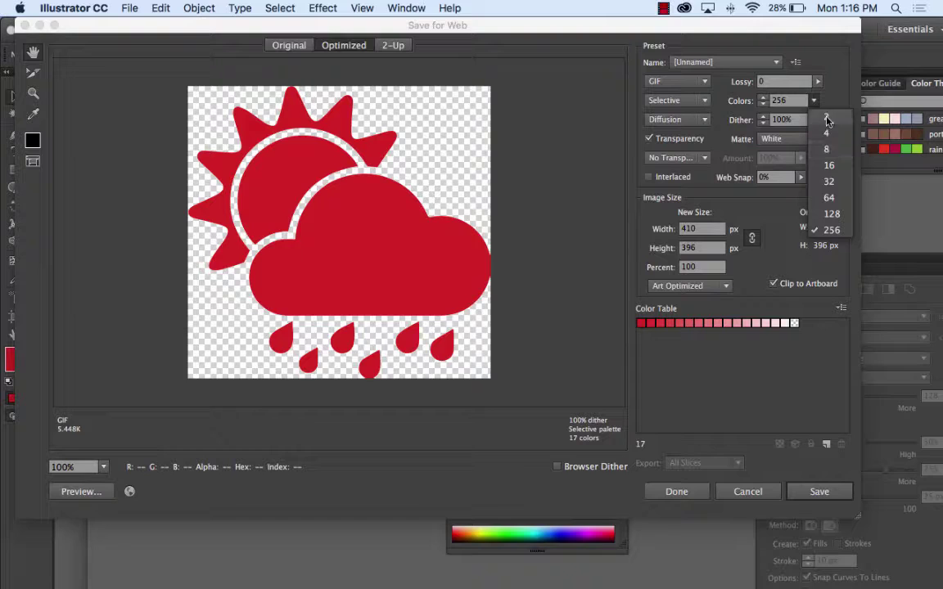
click(826, 121)
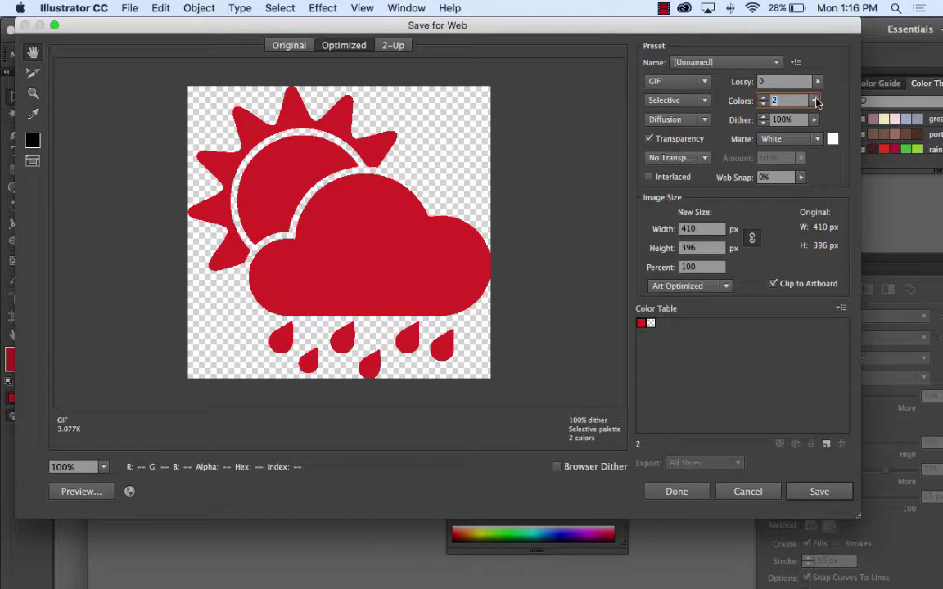
click(813, 100)
click(820, 147)
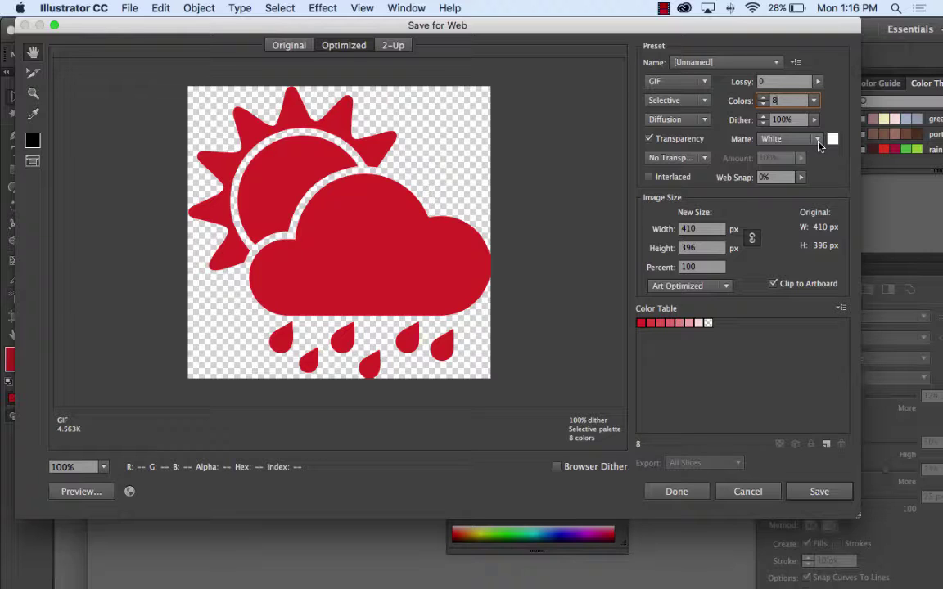
click(666, 85)
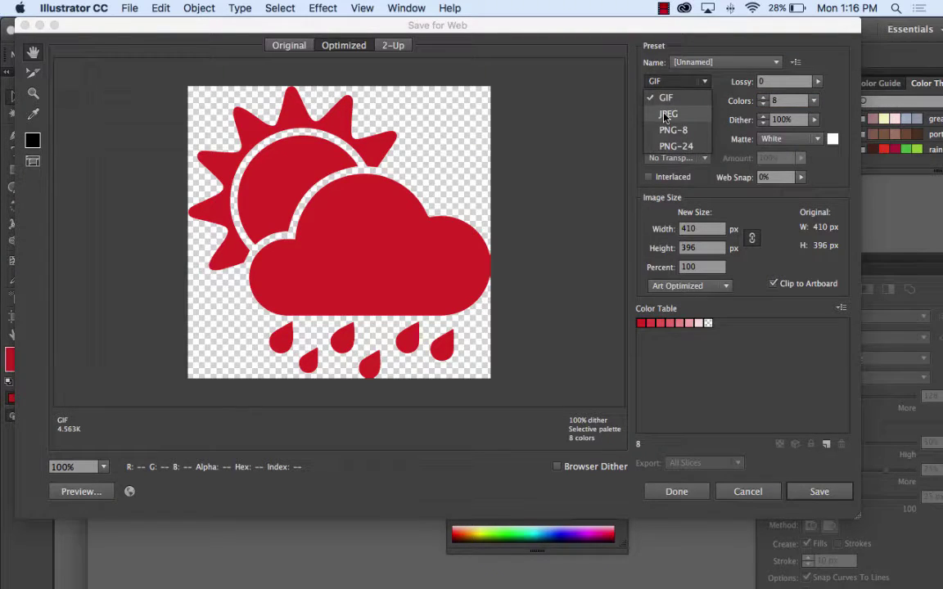
Try JPEG, then set the export to PNG-8 with 256 colours and transparency (5.51K).
click(666, 114)
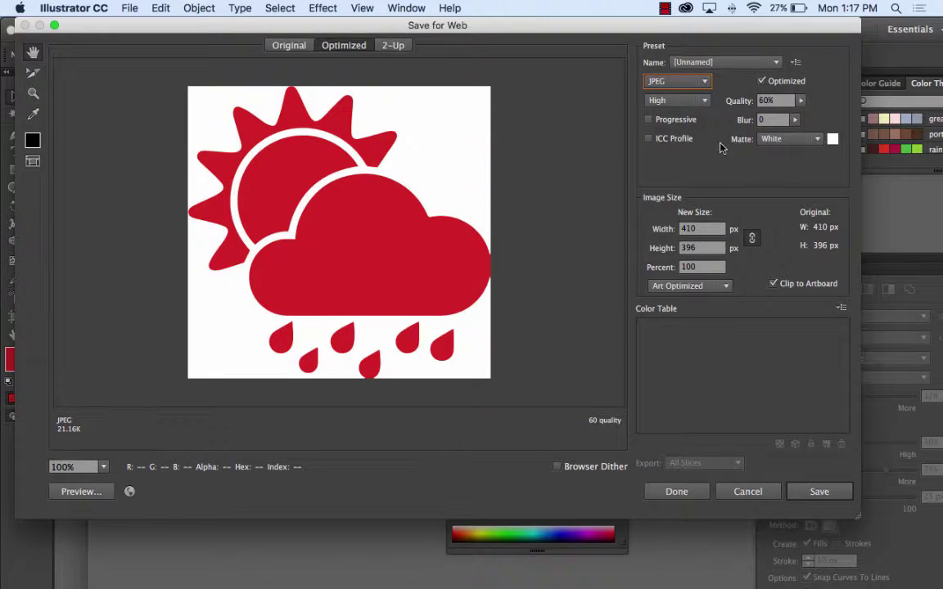
click(702, 81)
click(684, 131)
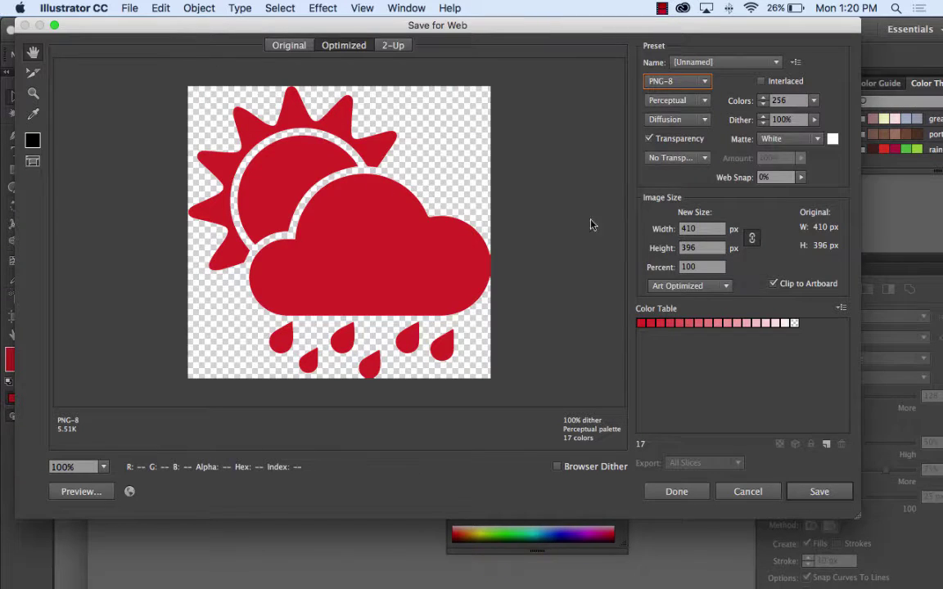
Compare PNG-24 with PNG-8, cancel Save for Web, and marquee-select the icon on the right artboard.
click(661, 82)
click(676, 146)
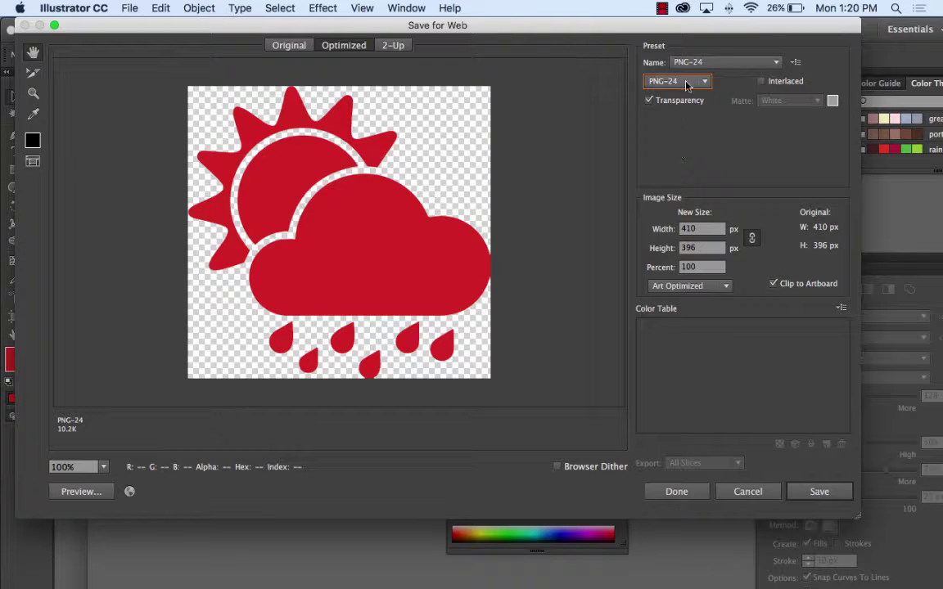
click(680, 81)
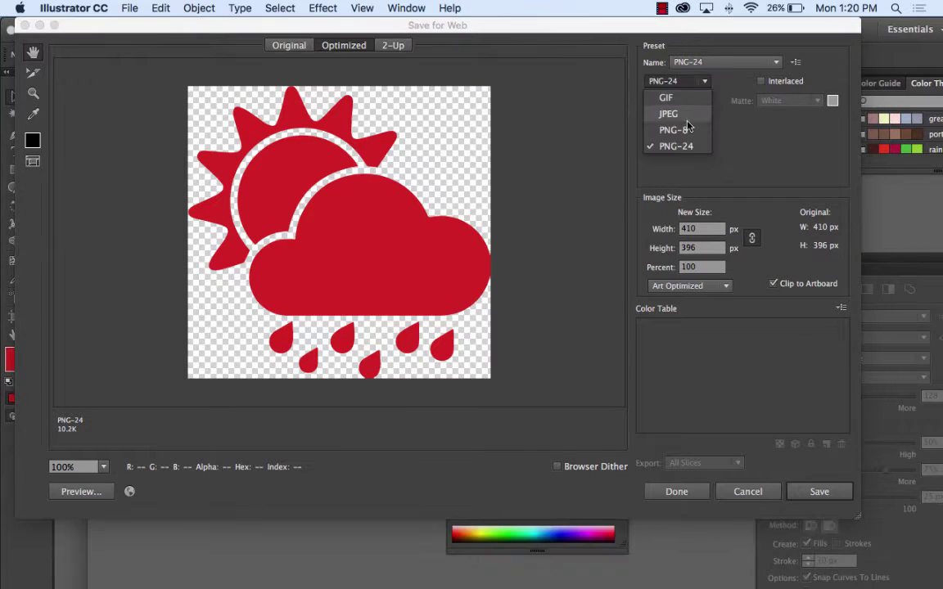
click(684, 128)
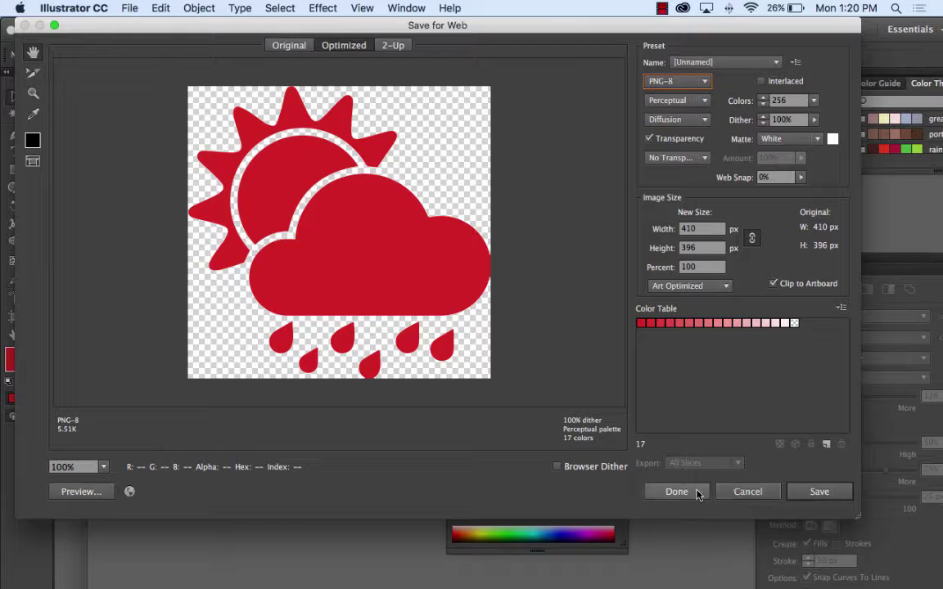
click(743, 492)
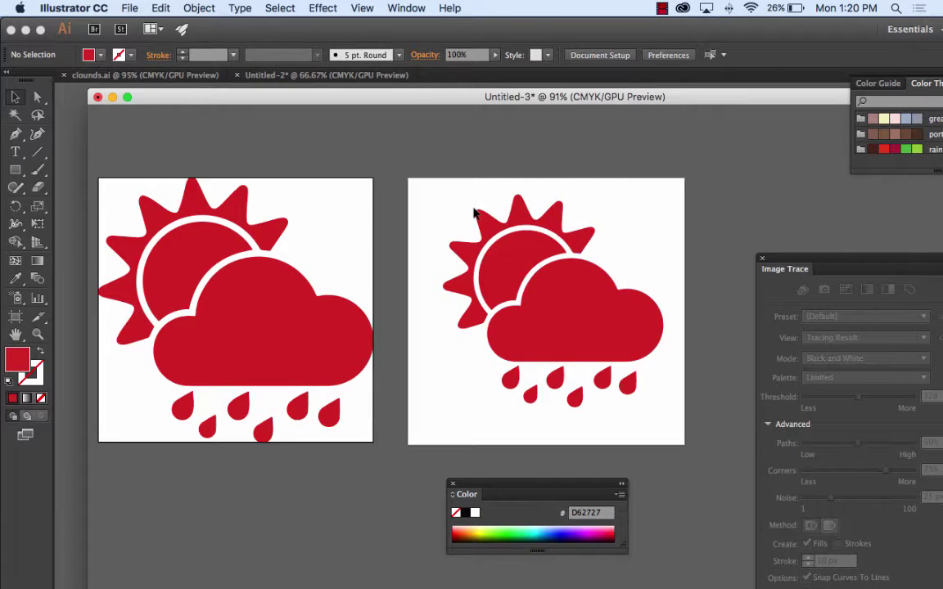
drag(434, 191, 663, 408)
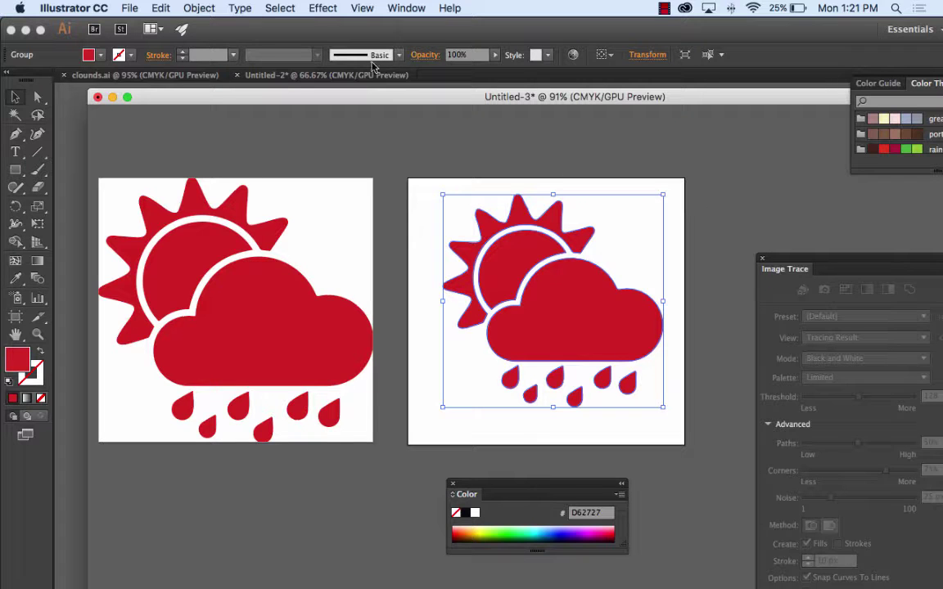
Browse the Effect and Object menus, ending on the Effect > Stylize submenu for the icon.
click(323, 7)
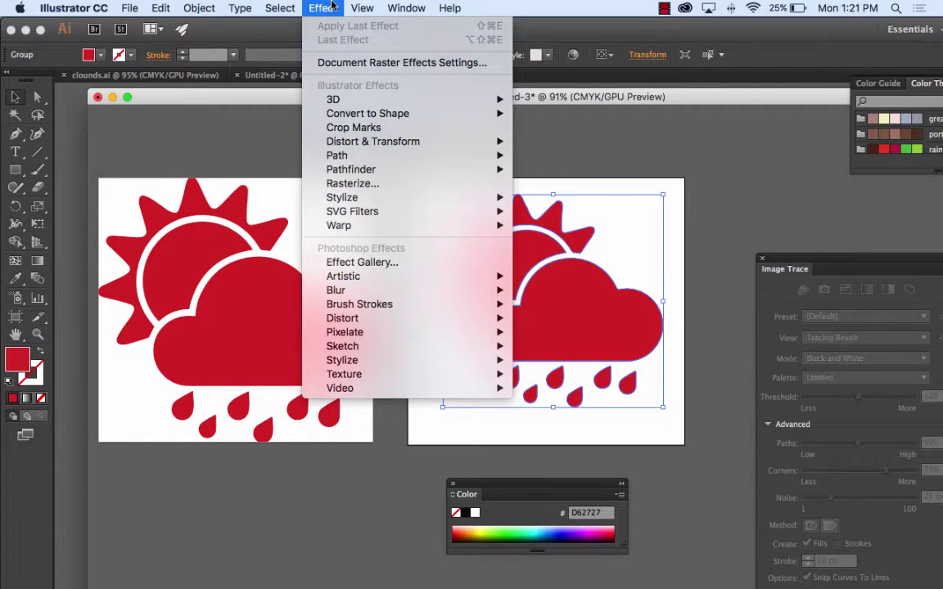
mouse_move(200, 8)
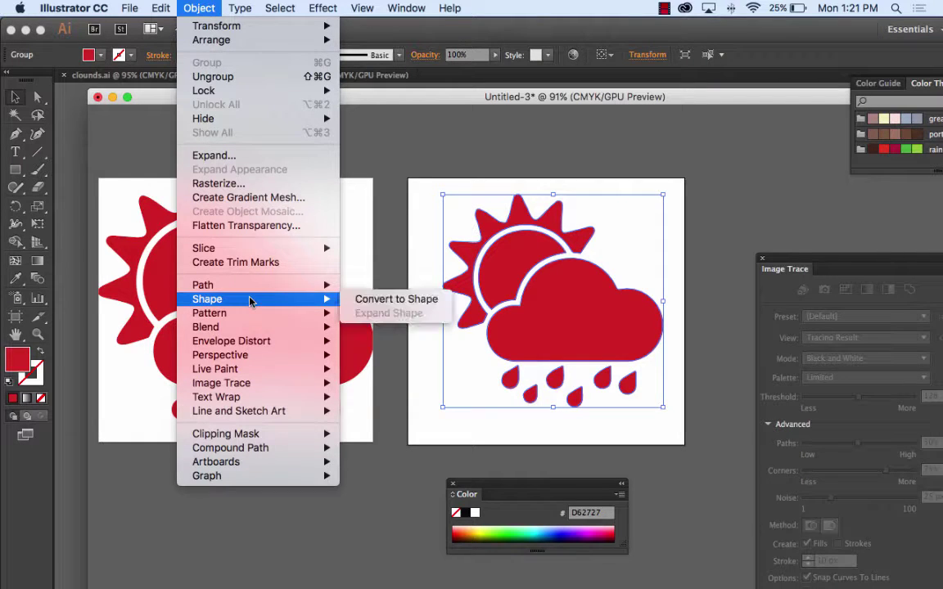
mouse_move(249, 330)
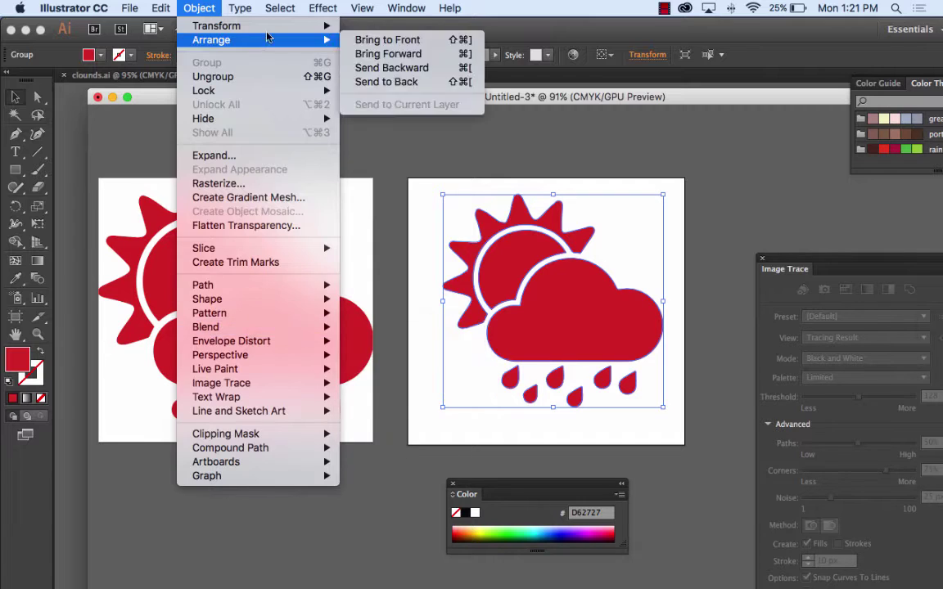
mouse_move(318, 7)
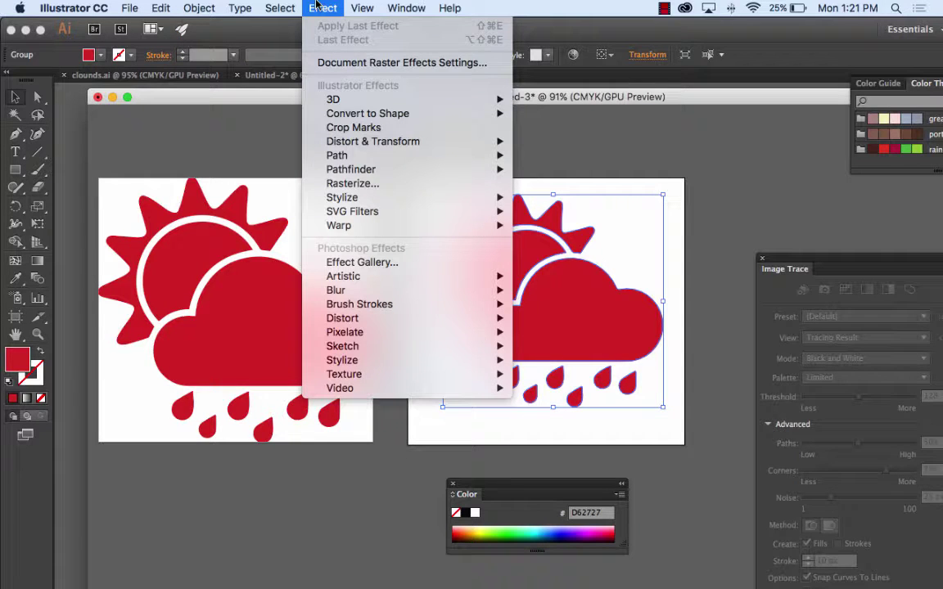
mouse_move(352, 203)
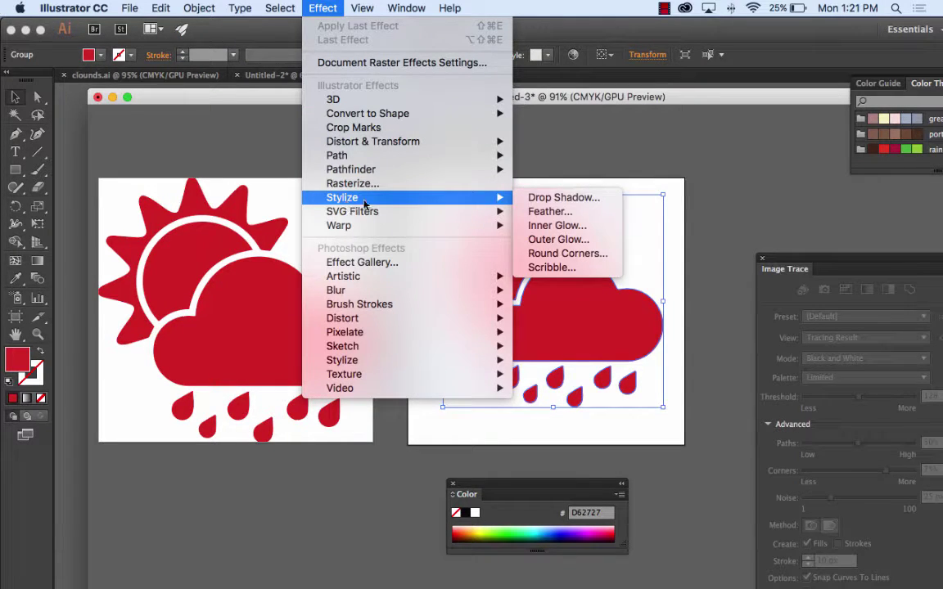
Apply Stylize > Feather with an 8 pt radius, previewed, to the sun, cloud and raindrop icon.
click(569, 214)
drag(506, 252, 335, 149)
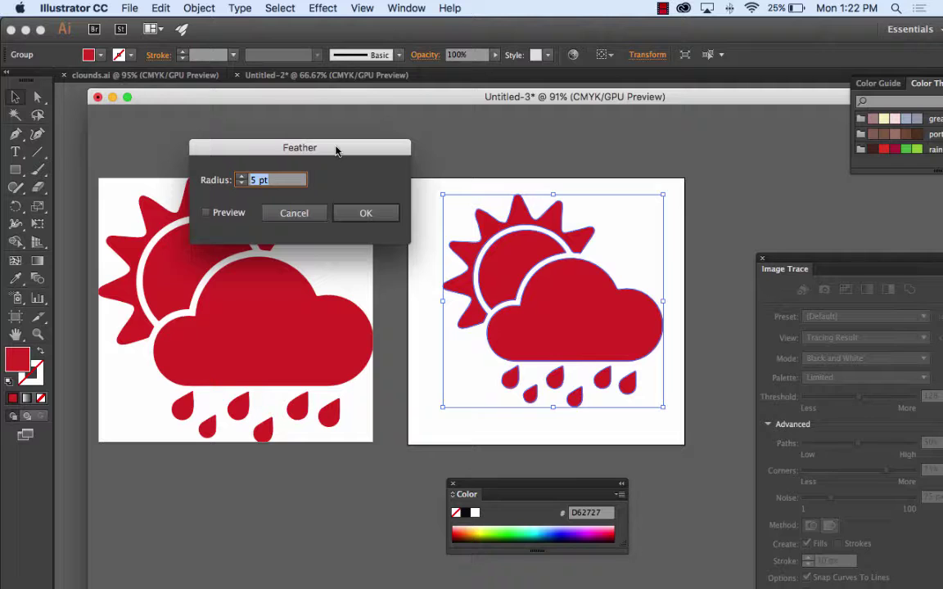
click(205, 212)
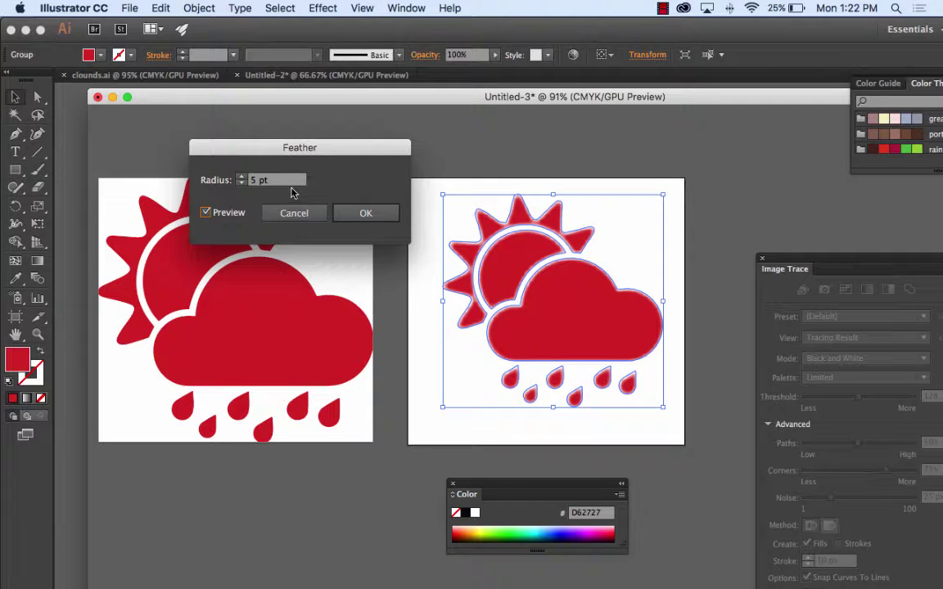
click(241, 178)
click(242, 178)
click(241, 178)
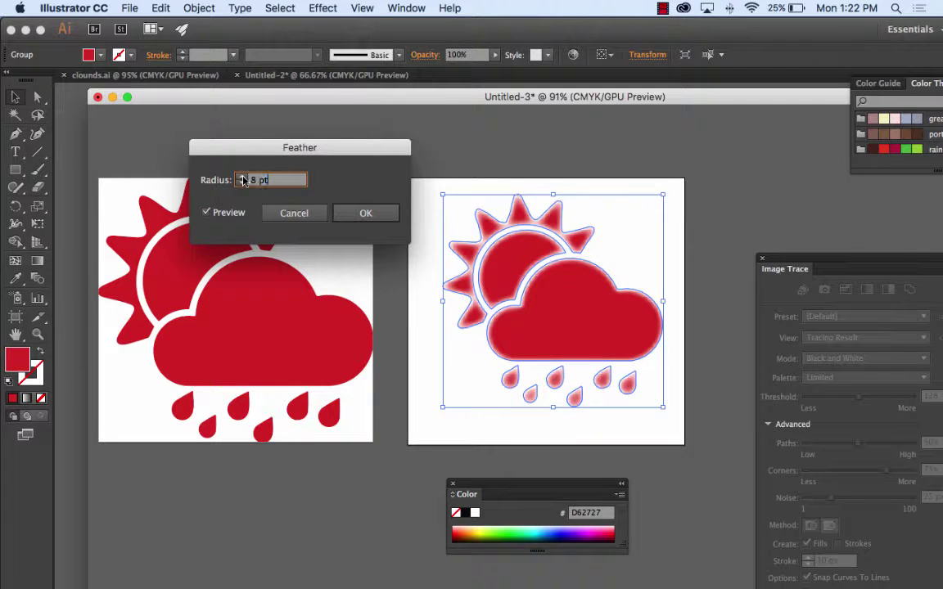
click(362, 212)
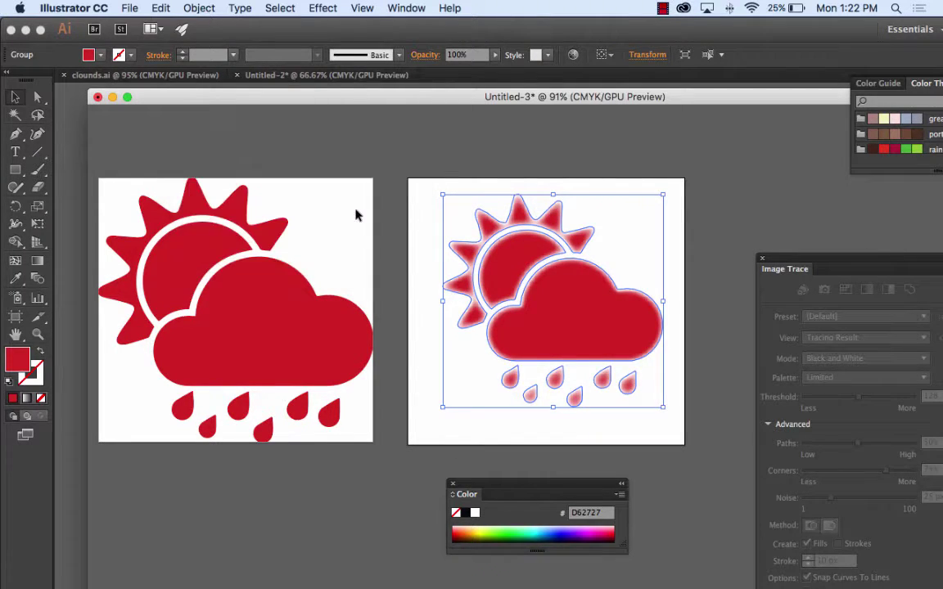
key(super+equal)
key(super+equal)
key(super+equal)
key(super+equal)
key(super+equal)
key(super+equal)
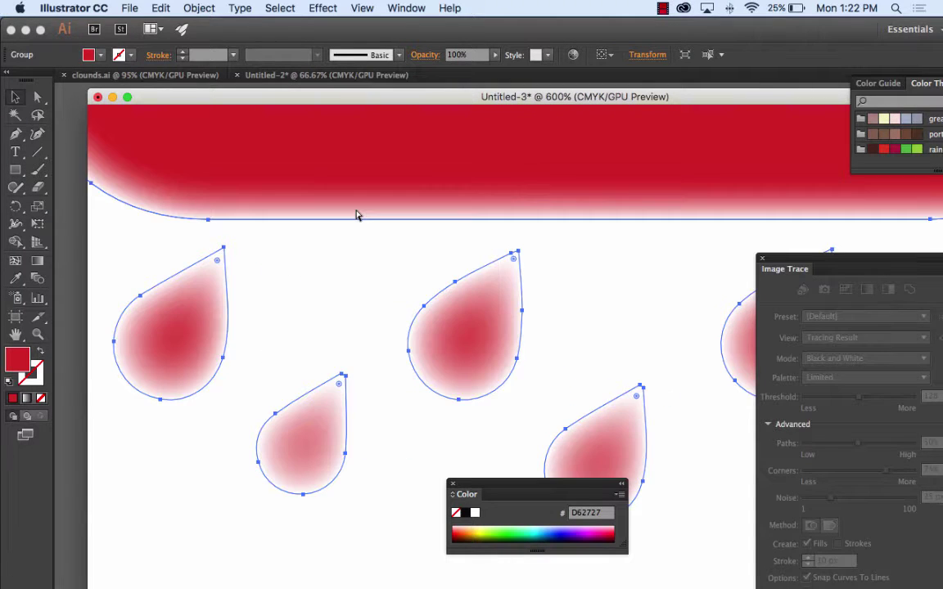
key(super+minus)
key(super+minus)
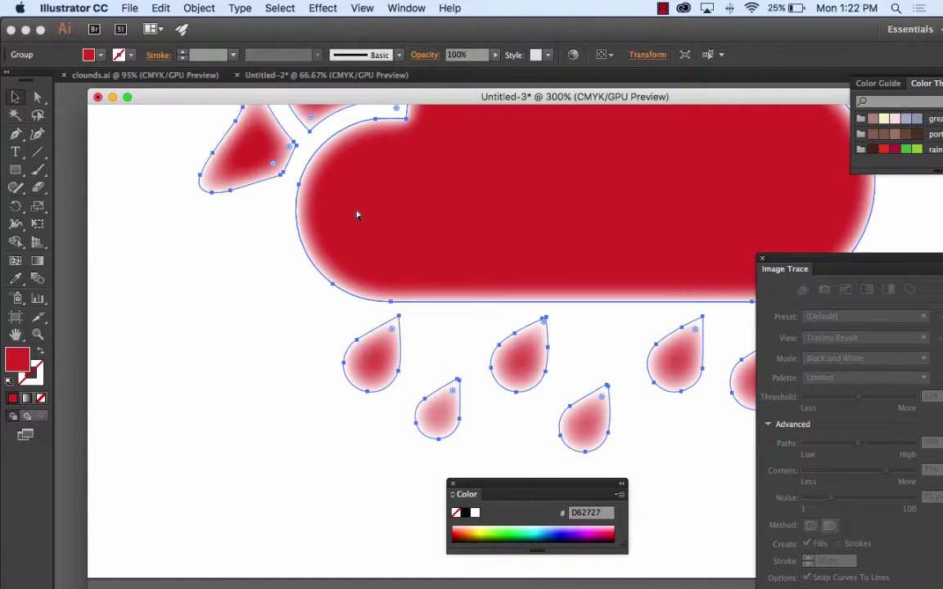
key(super+minus)
key(super+minus)
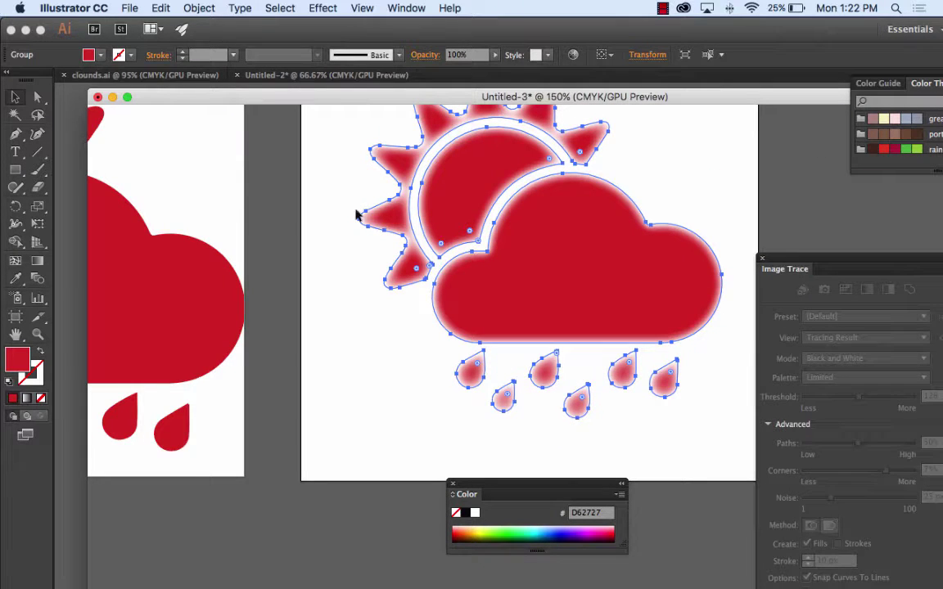
click(356, 215)
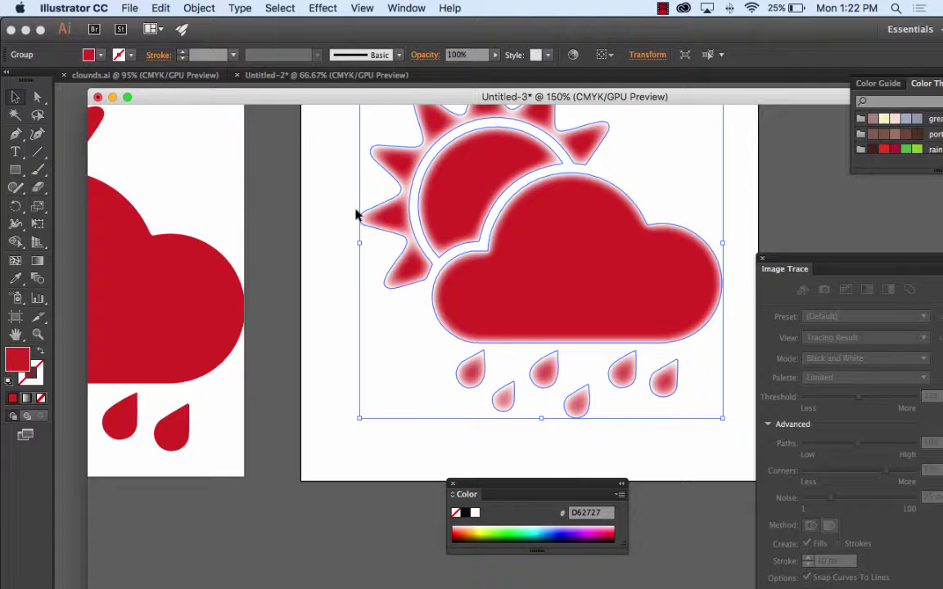
Open Save for Web (Legacy) for the feathered icon and magnify the preview.
click(131, 7)
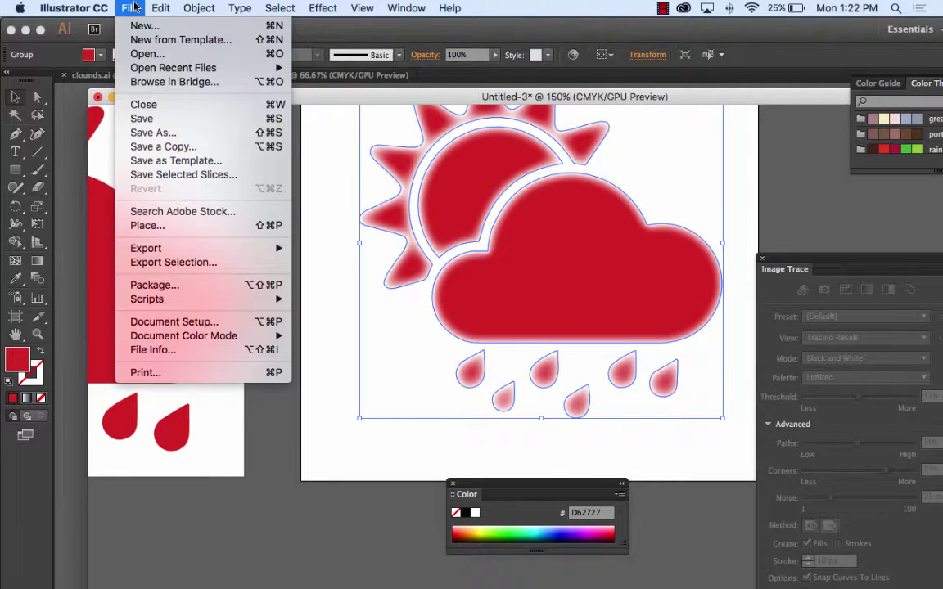
mouse_move(205, 248)
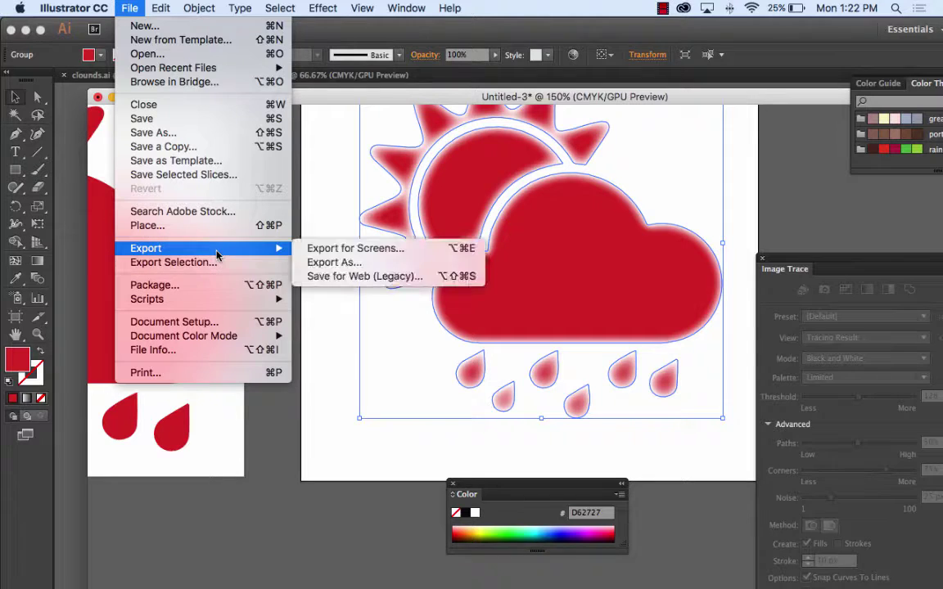
click(433, 275)
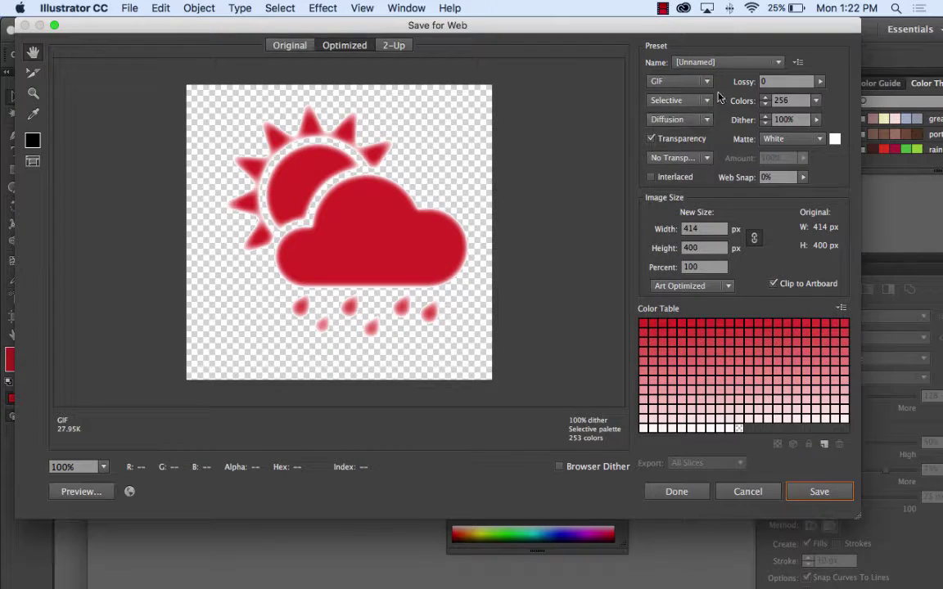
super+click(483, 162)
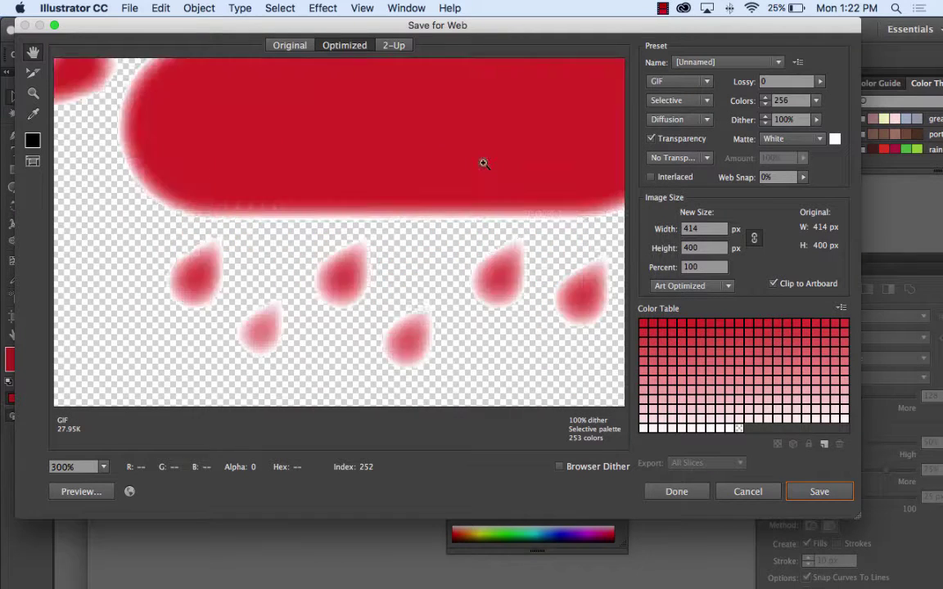
super+click(483, 162)
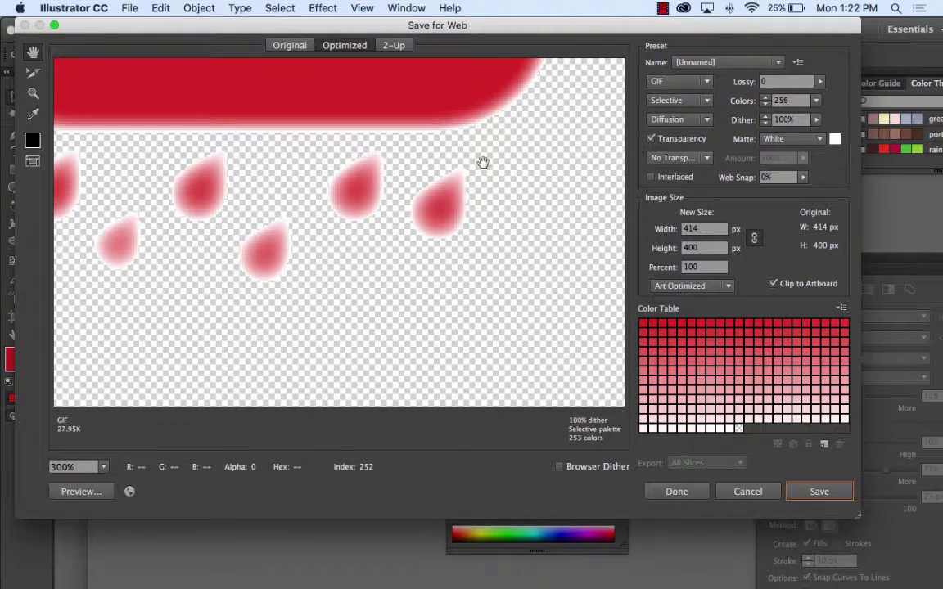
Set the output format to PNG-24 after briefly trying PNG-8.
click(679, 81)
click(684, 131)
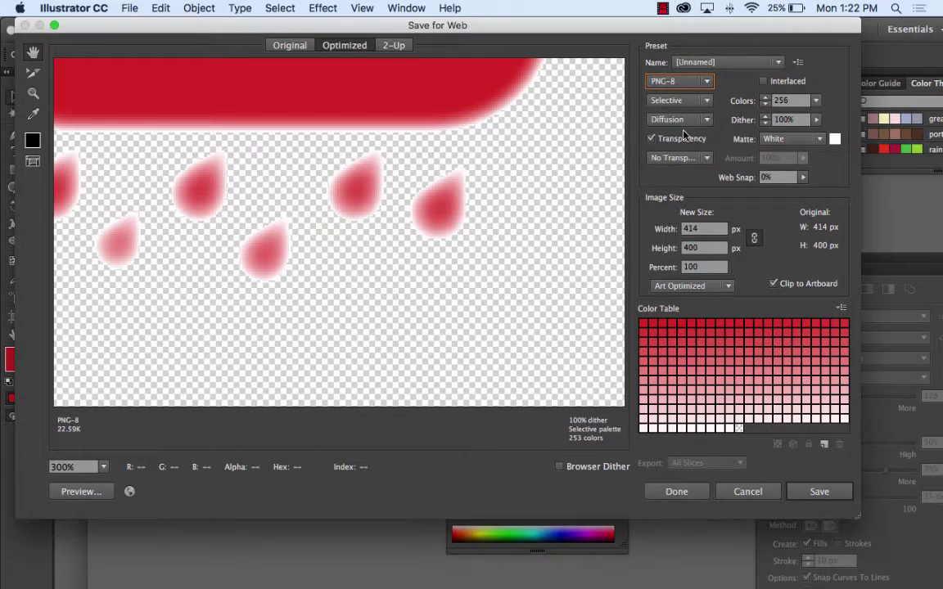
click(684, 81)
click(687, 145)
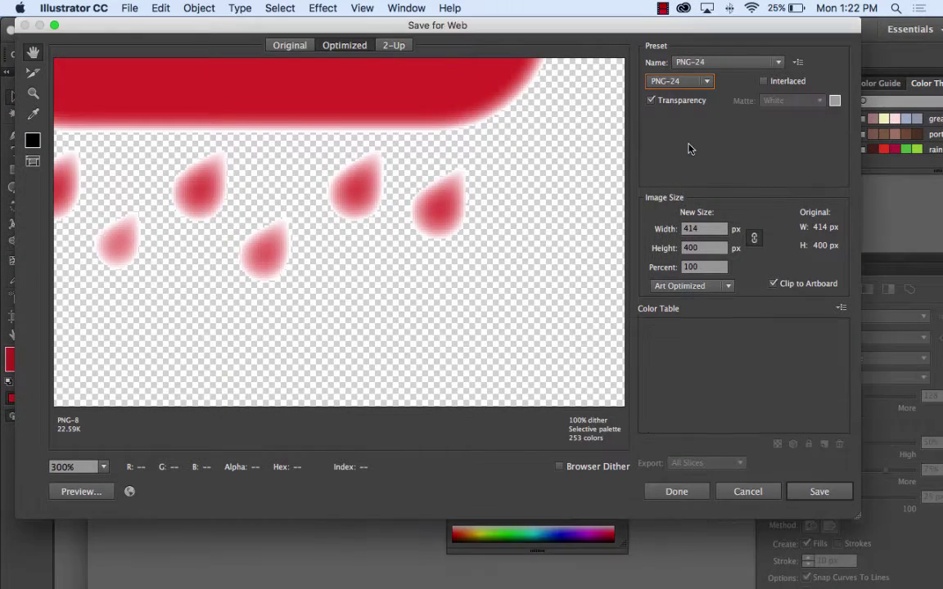
Zoom to 500% to inspect the feathered cloud edge, then zoom back out to the whole icon.
key(super+equal)
key(super+equal)
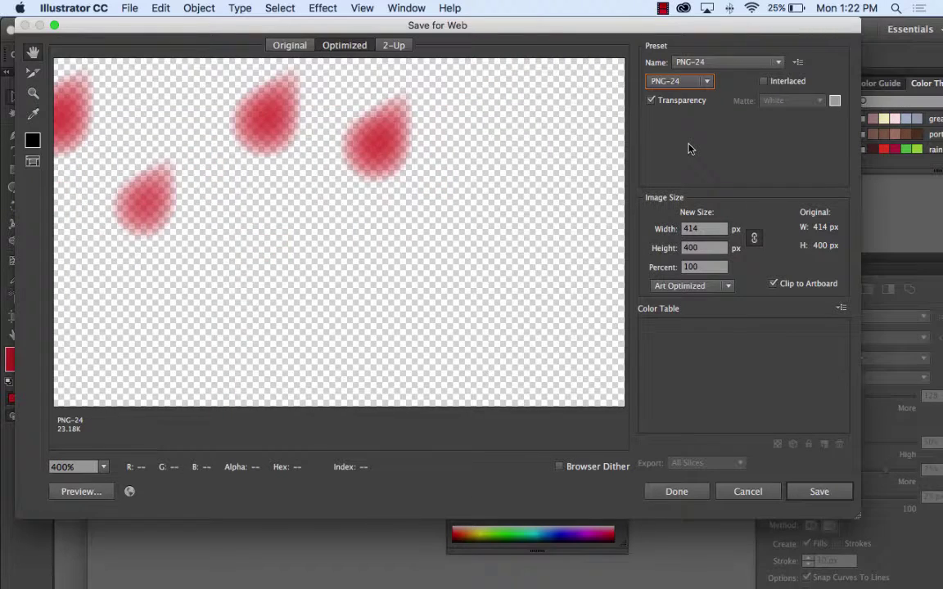
key(space)
drag(391, 130, 463, 256)
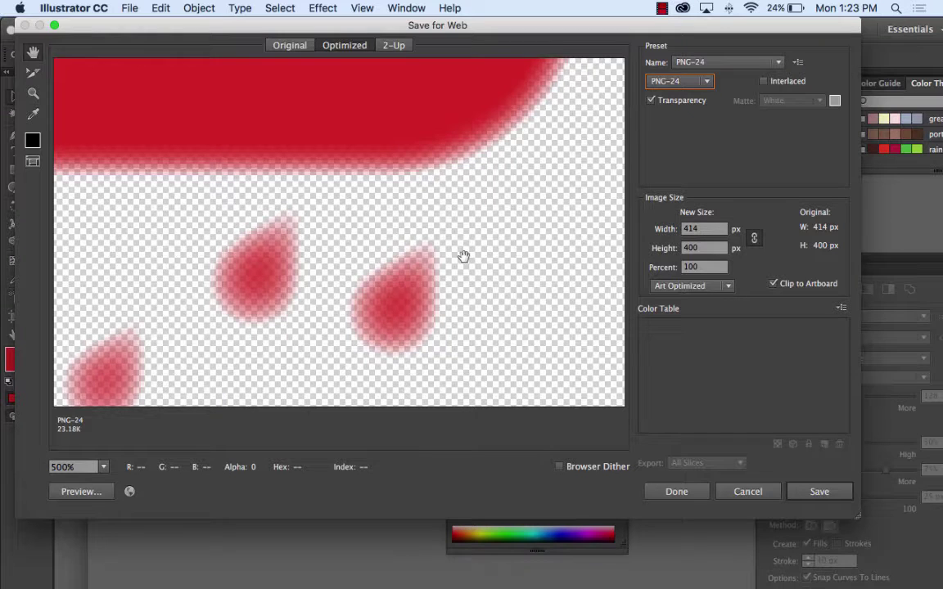
key(super+minus)
key(super+minus)
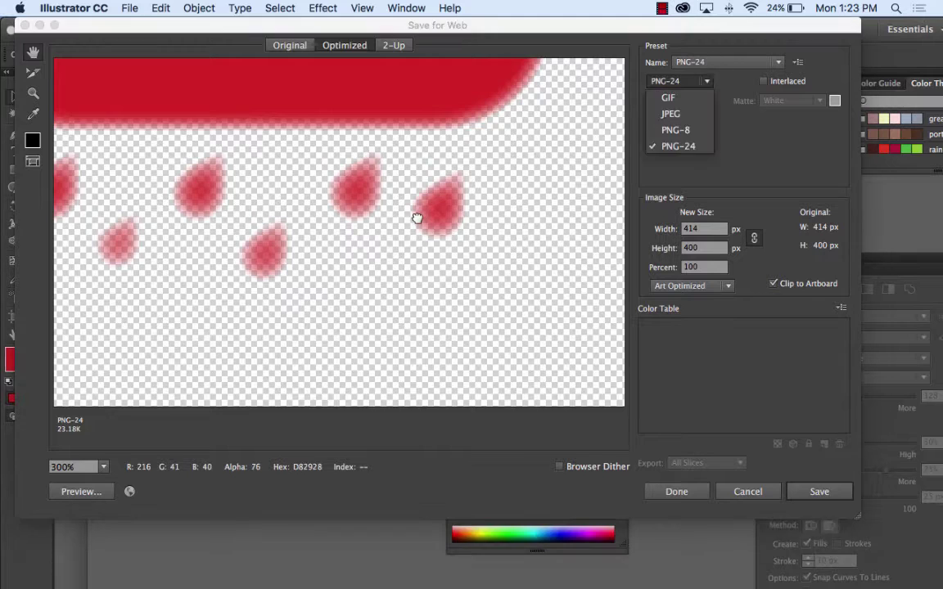
drag(416, 217, 484, 305)
key(super+minus)
key(super+minus)
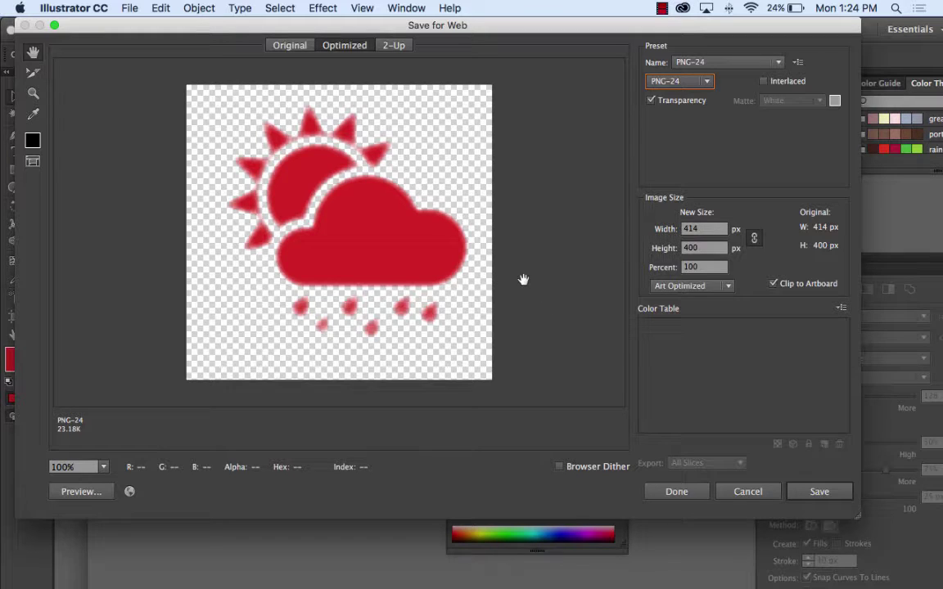
Reopen Save for Web (Legacy) with the output format set to PNG-24.
click(675, 491)
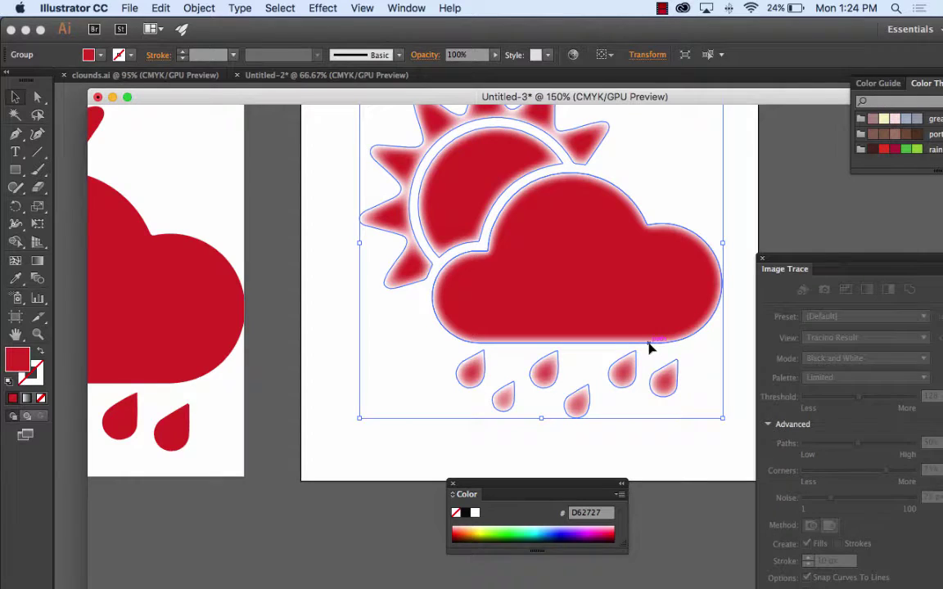
click(131, 7)
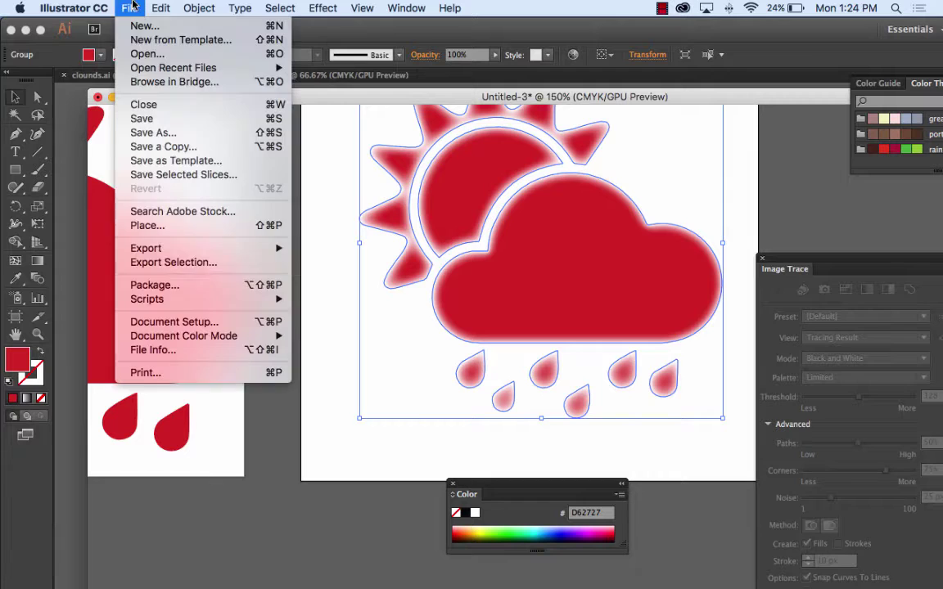
mouse_move(158, 248)
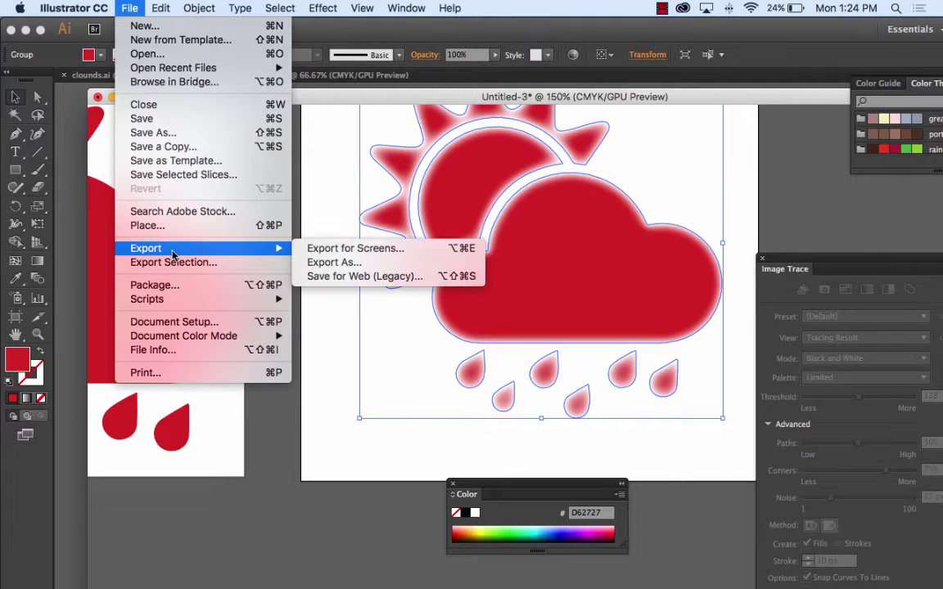
click(389, 278)
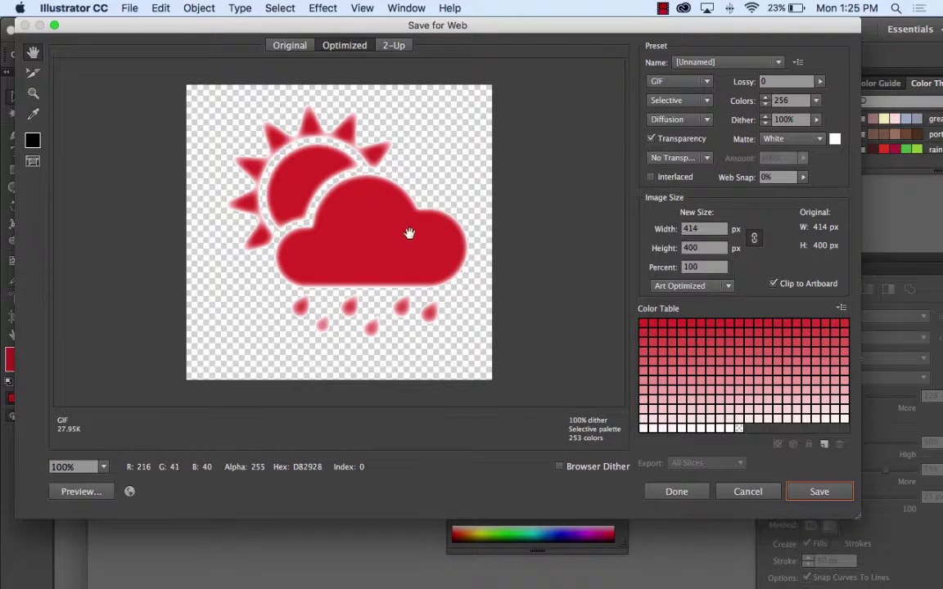
click(680, 82)
click(685, 146)
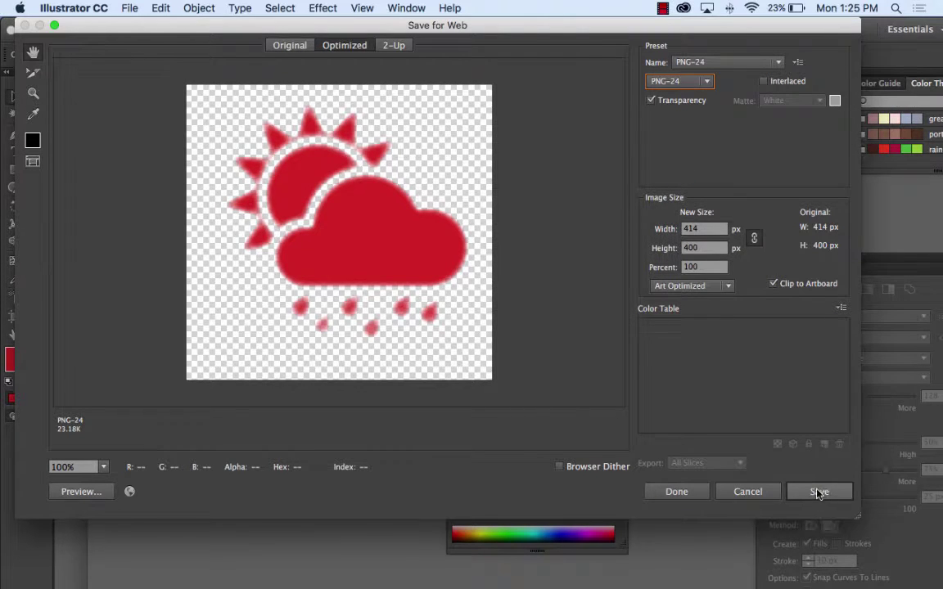
Save the optimized icon as cloudy.png, correcting the mistyped 'cloundy'.
click(818, 492)
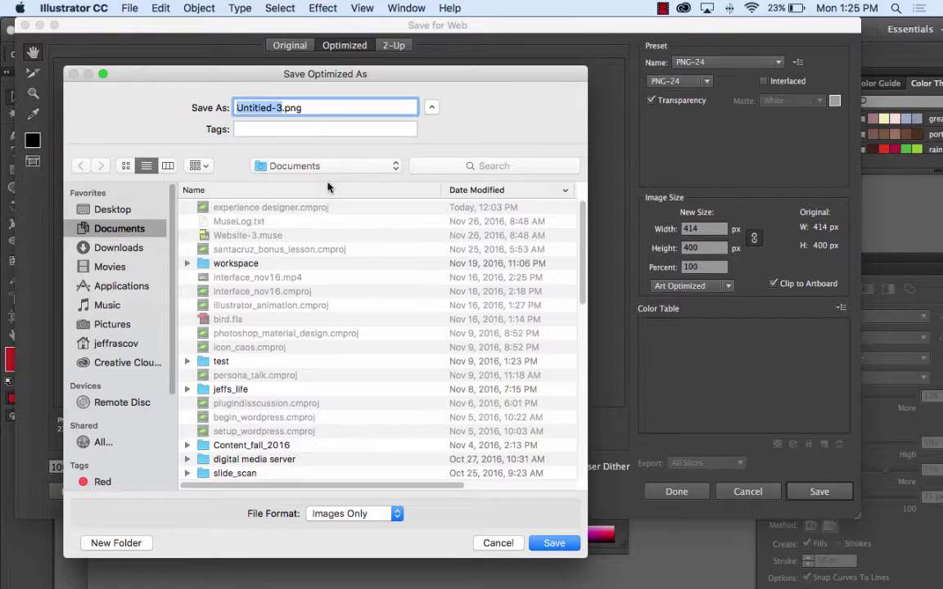
text(cloundy)
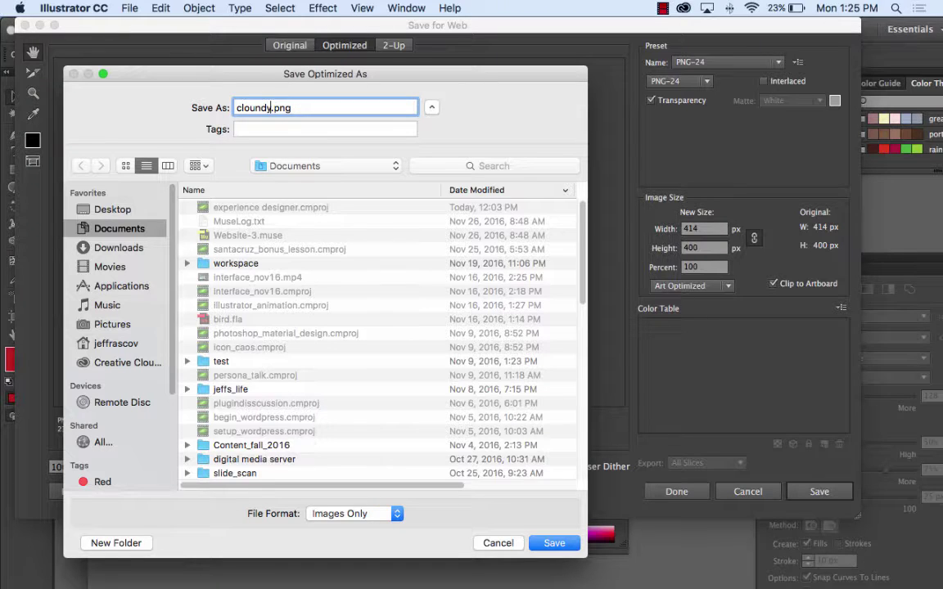
click(259, 107)
key(BackSpace)
click(553, 544)
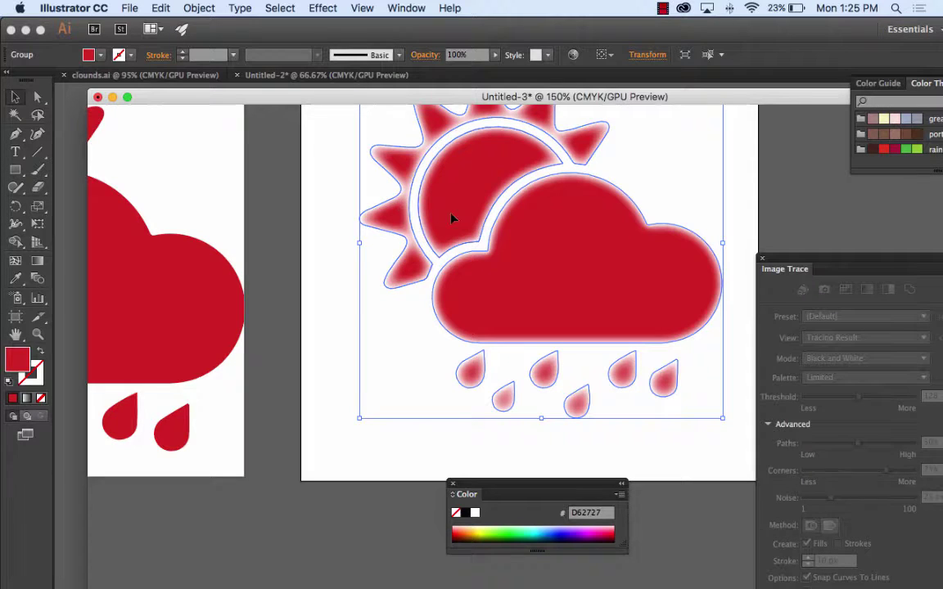
click(335, 225)
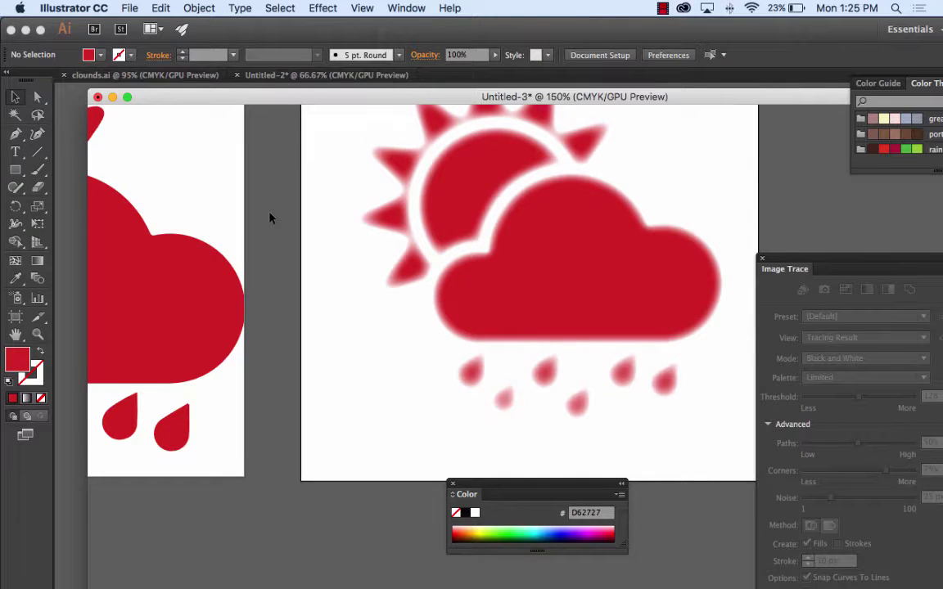
scroll(270, 217, up, 3)
key(super+minus)
key(super+minus)
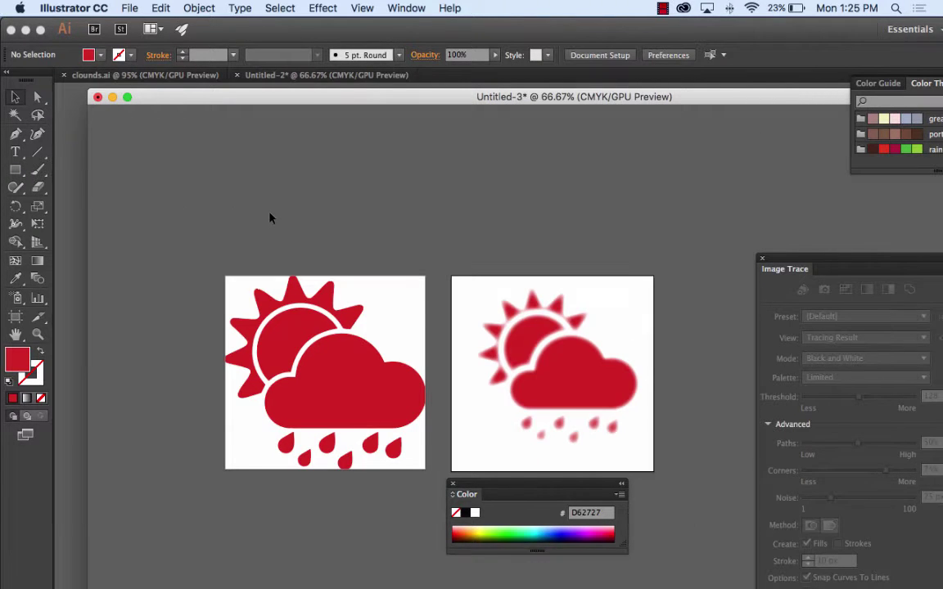
click(370, 411)
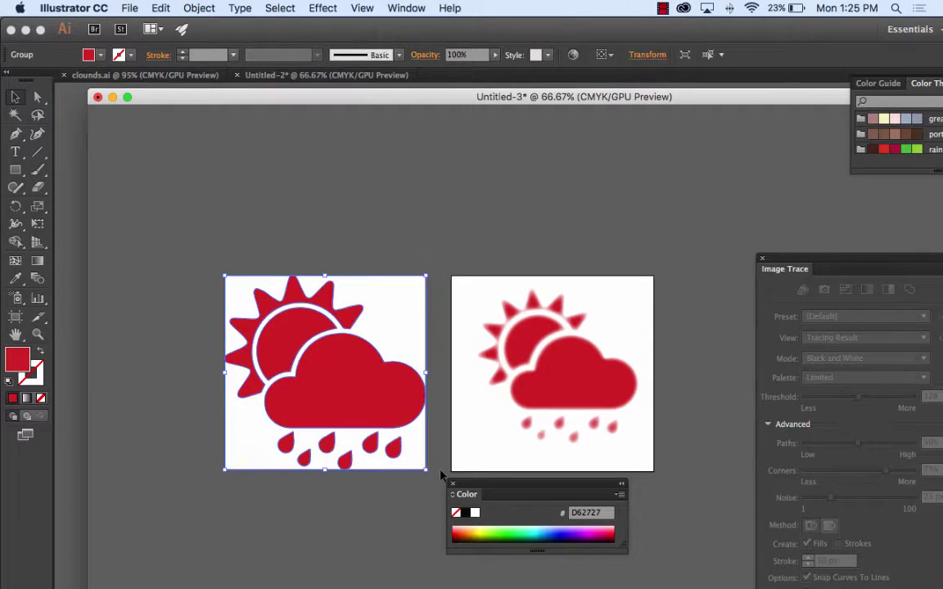
click(120, 8)
mouse_move(156, 248)
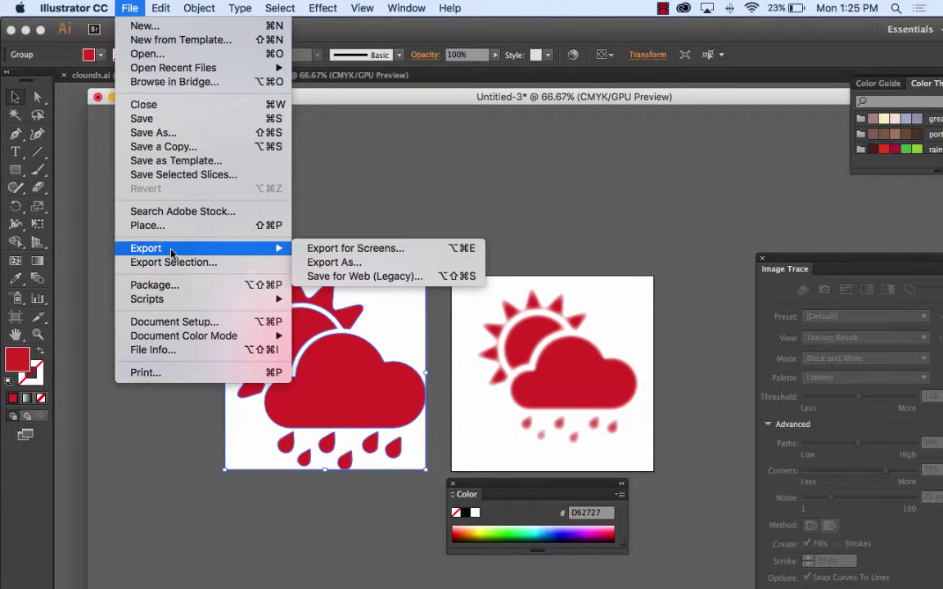
click(354, 263)
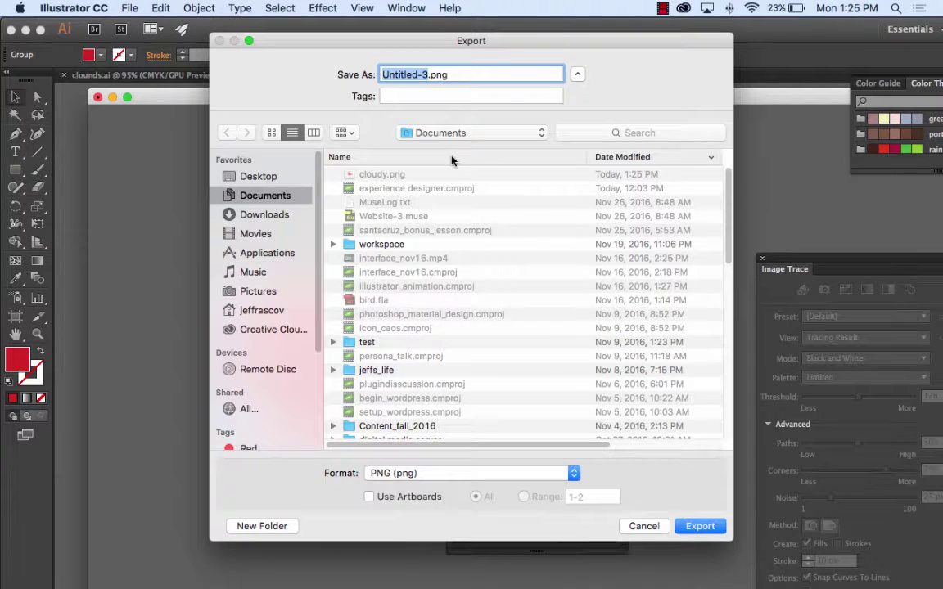
click(441, 473)
mouse_move(439, 582)
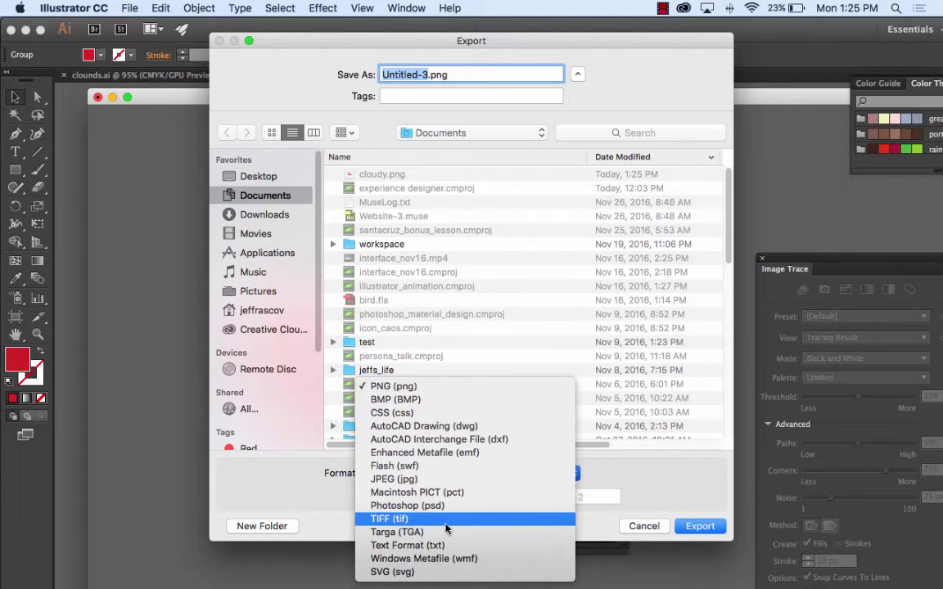
click(642, 528)
click(640, 526)
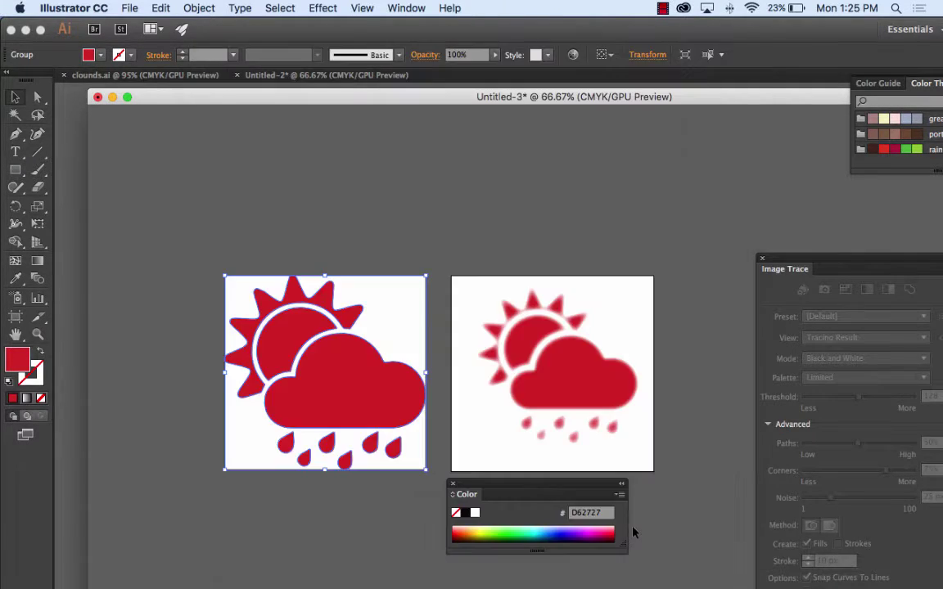
click(132, 7)
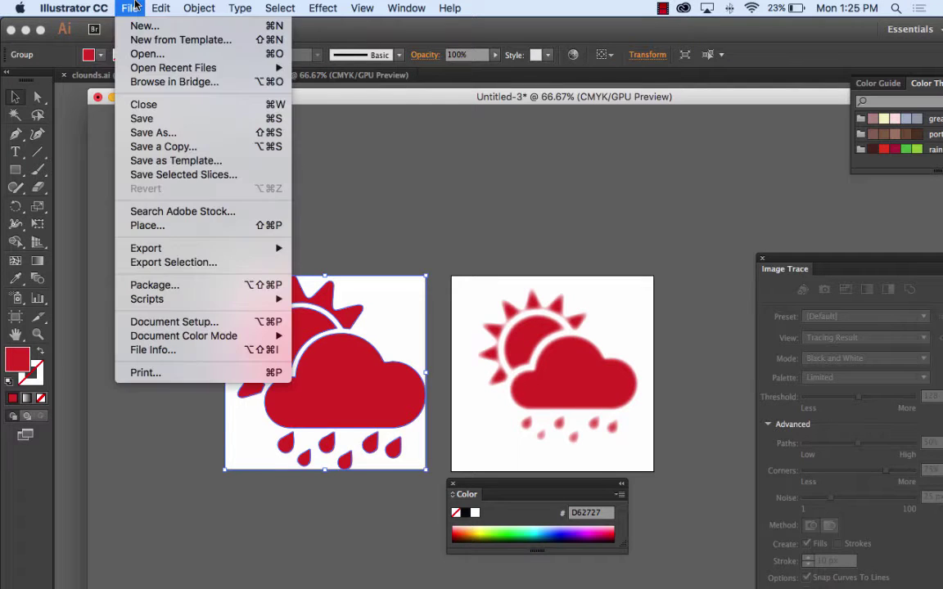
click(135, 5)
click(135, 5)
click(454, 184)
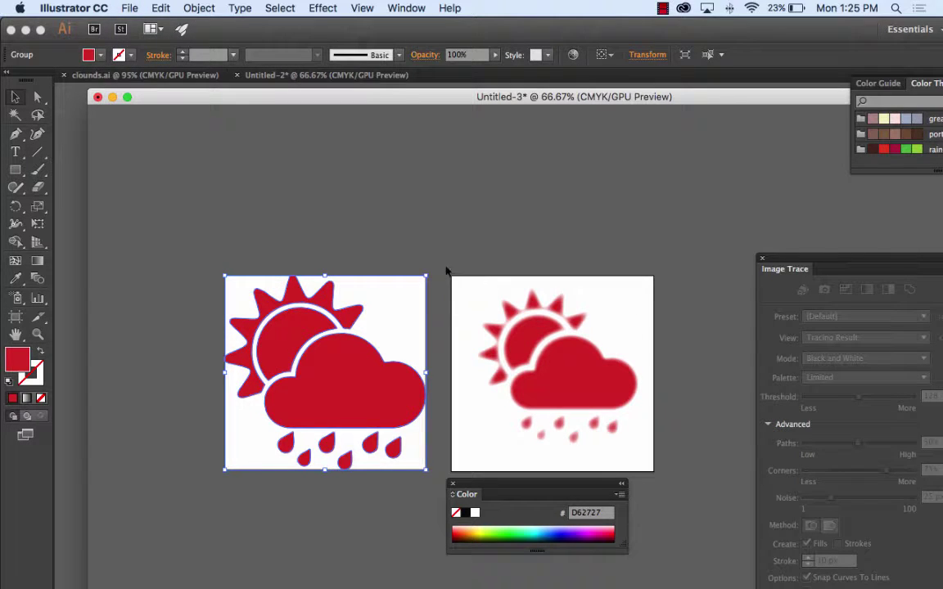
click(15, 316)
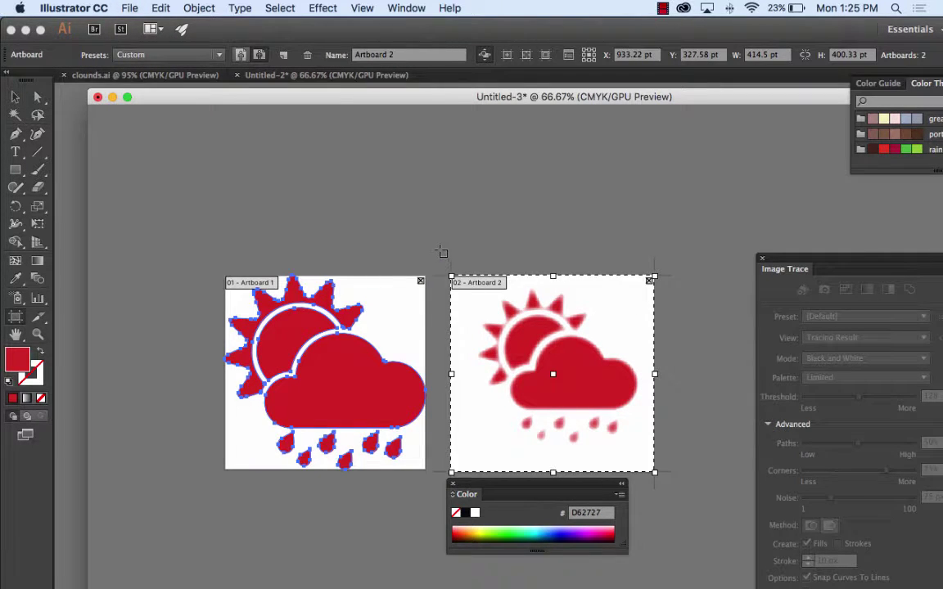
drag(442, 252, 678, 486)
key(ctrl+z)
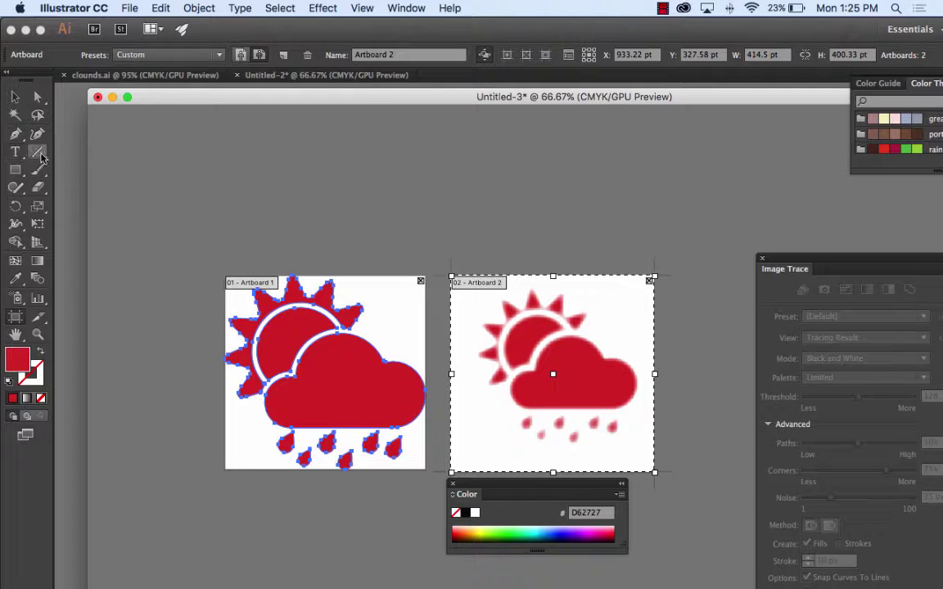
click(15, 97)
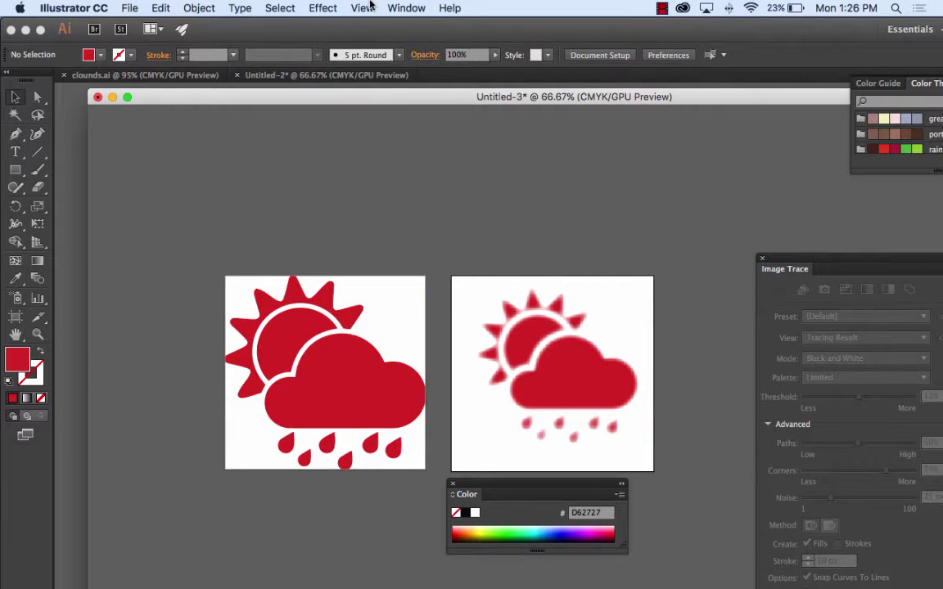
Delete Artboard 2 from a floating Artboards panel and select the leftover blurry icon group.
click(403, 8)
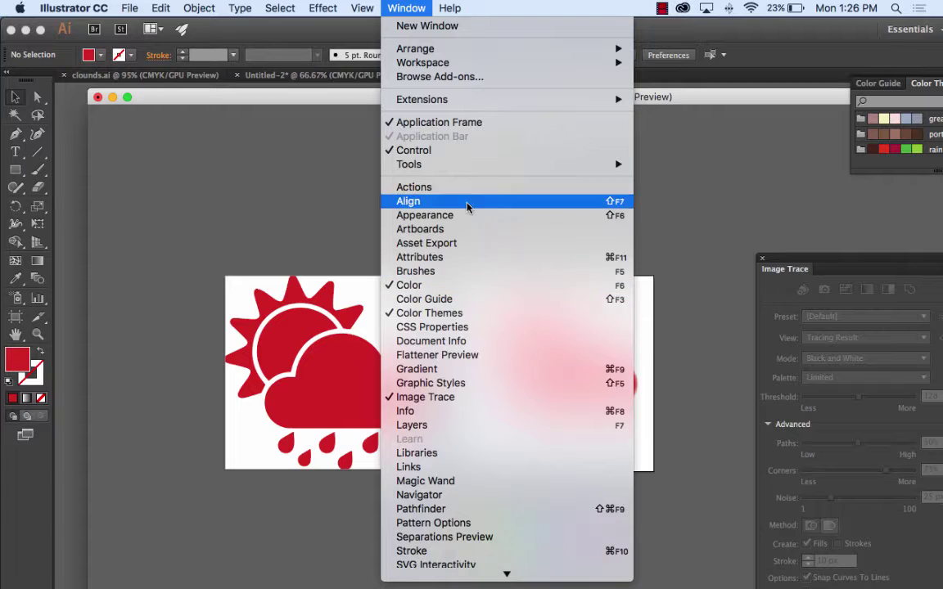
click(467, 228)
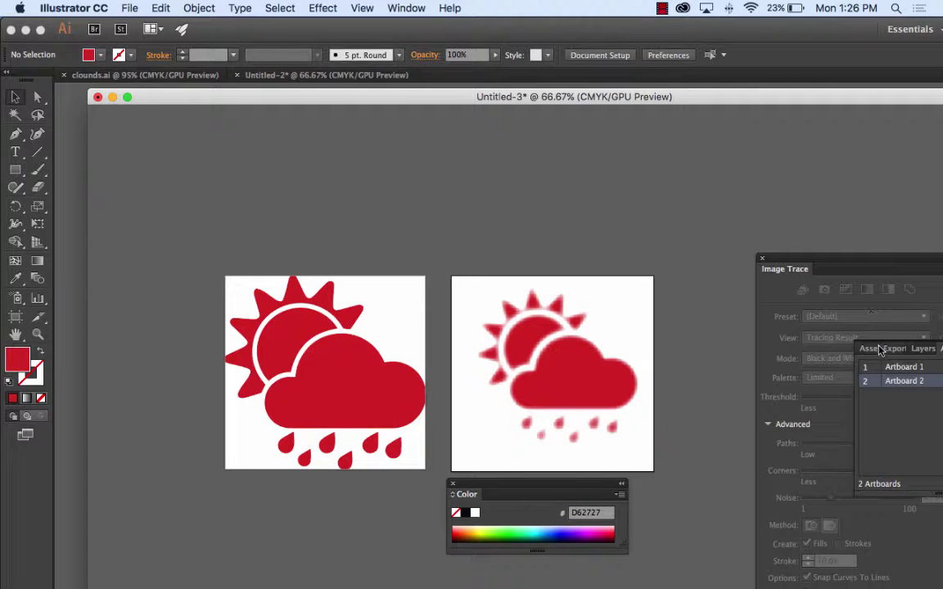
drag(941, 350, 482, 104)
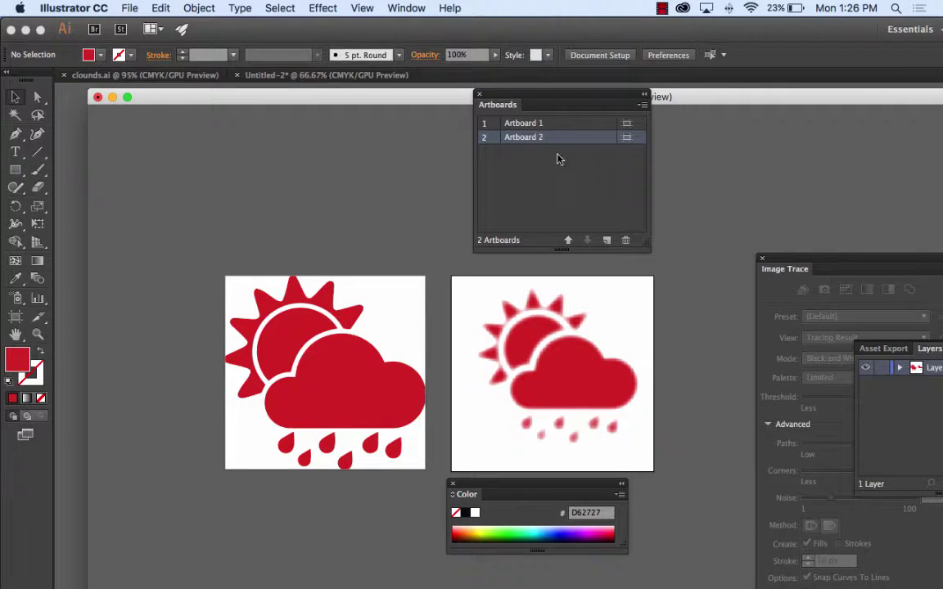
click(627, 239)
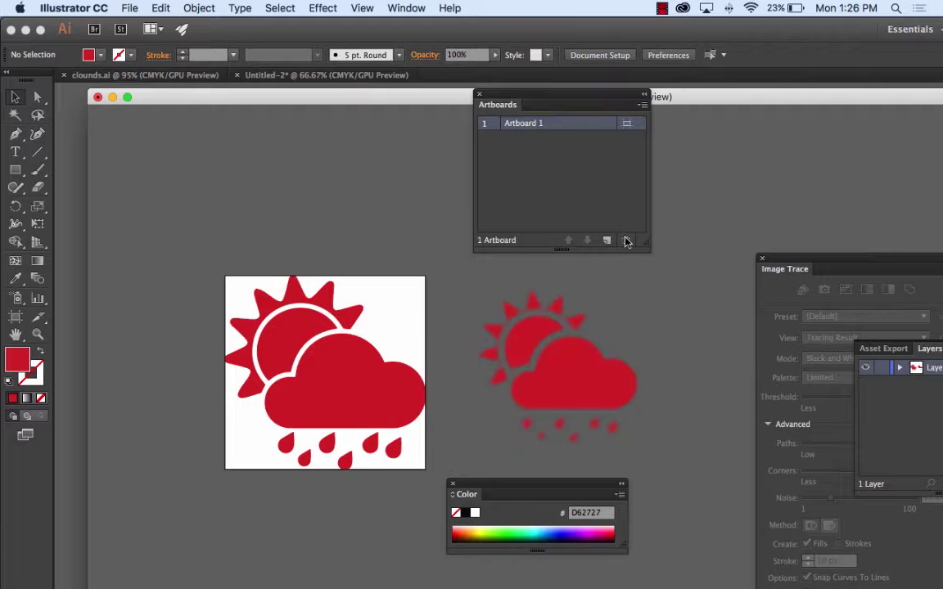
click(528, 331)
Delete the leftover blurry image and save the document as cloudy.ai in Illustrator CC format.
key(Delete)
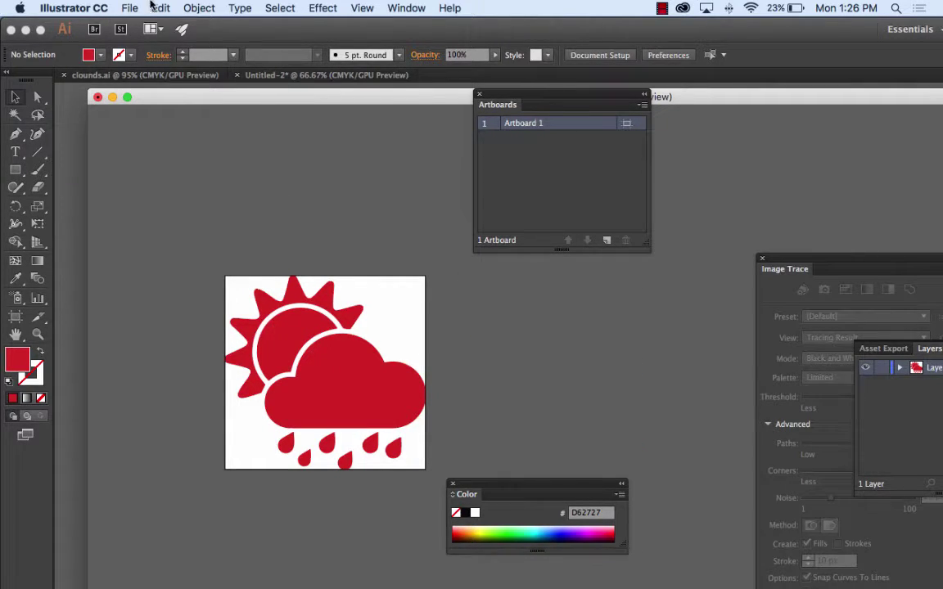
click(130, 8)
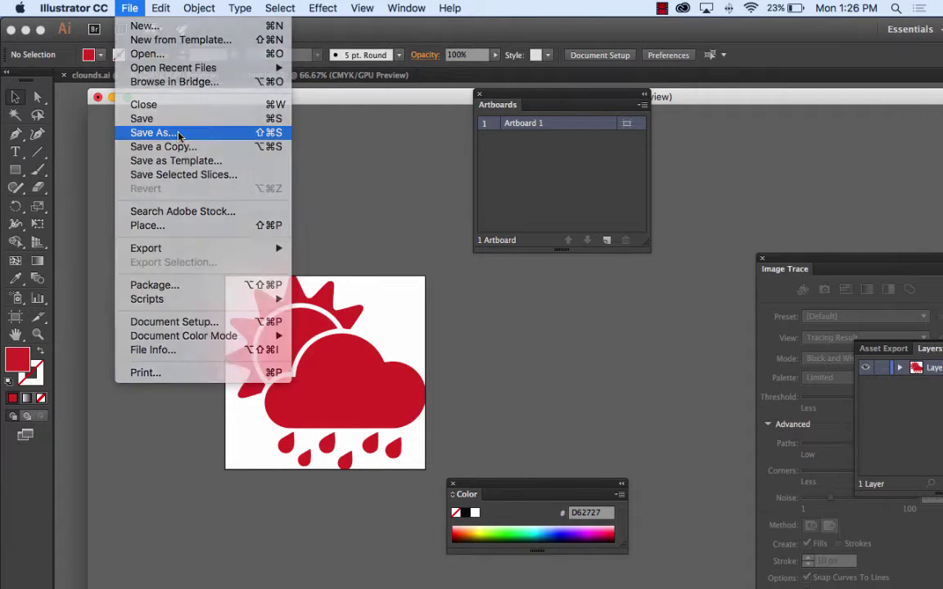
click(178, 135)
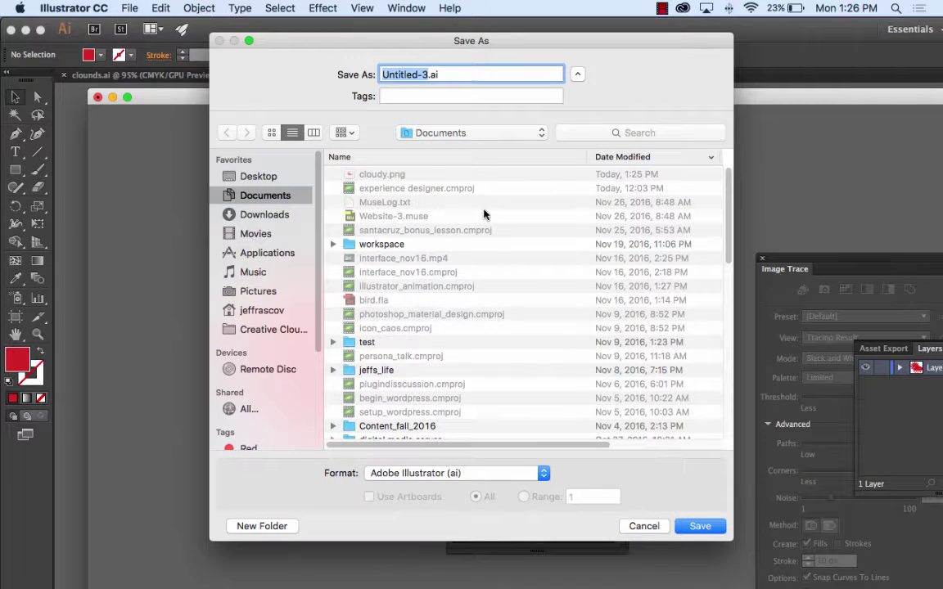
text(clo)
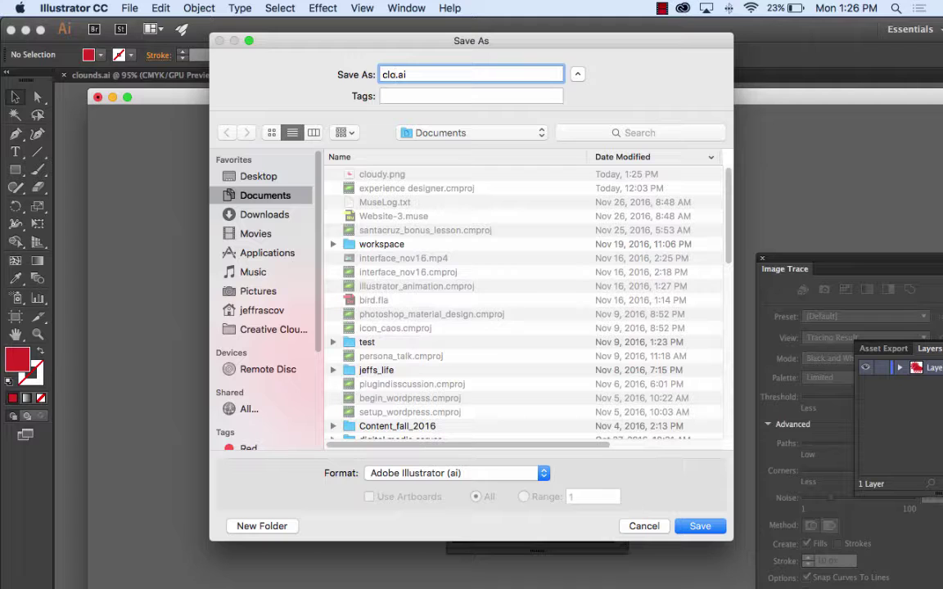
text(udy)
click(700, 526)
click(593, 521)
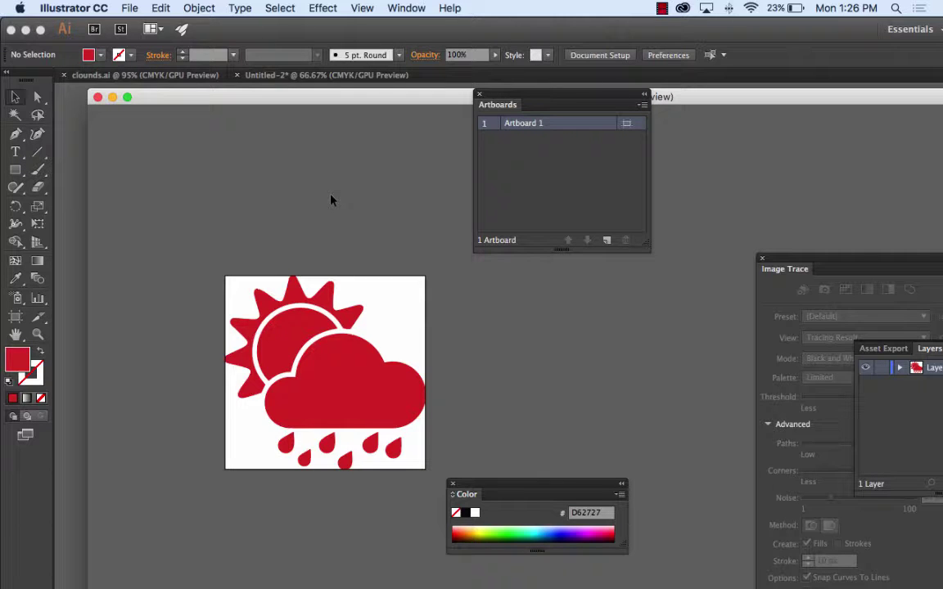
Hide Illustrator to reveal Adobe XD.
mouse_move(379, 581)
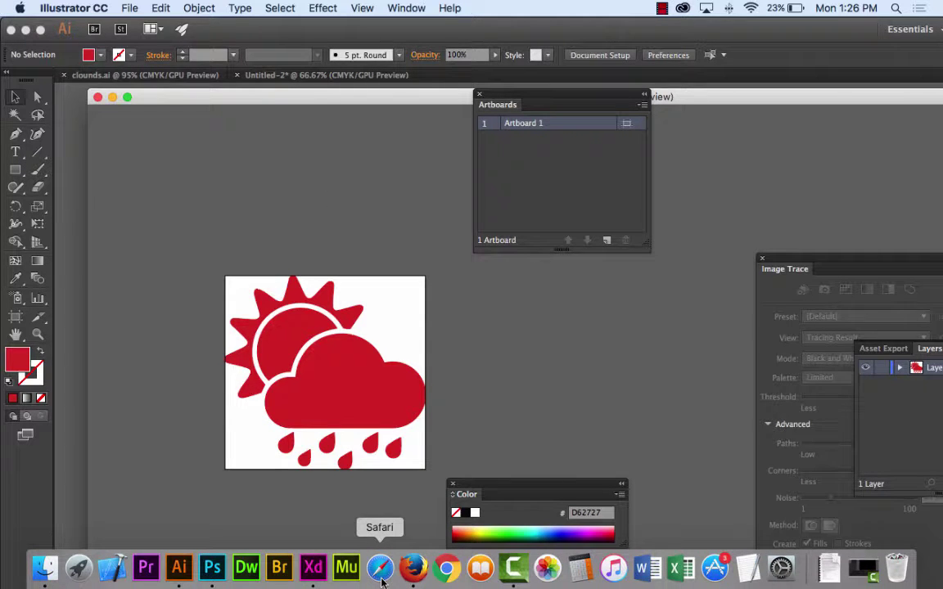
click(65, 10)
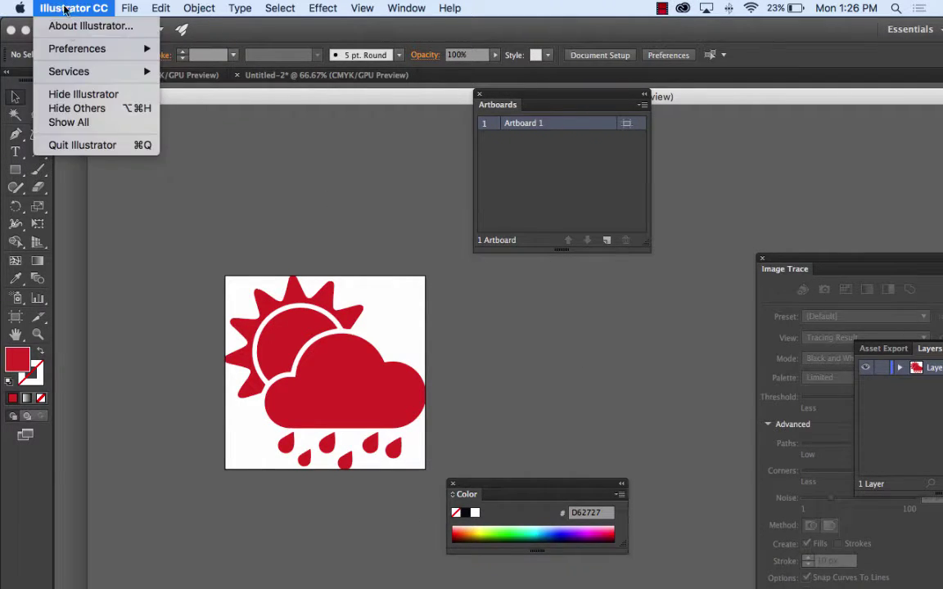
click(97, 94)
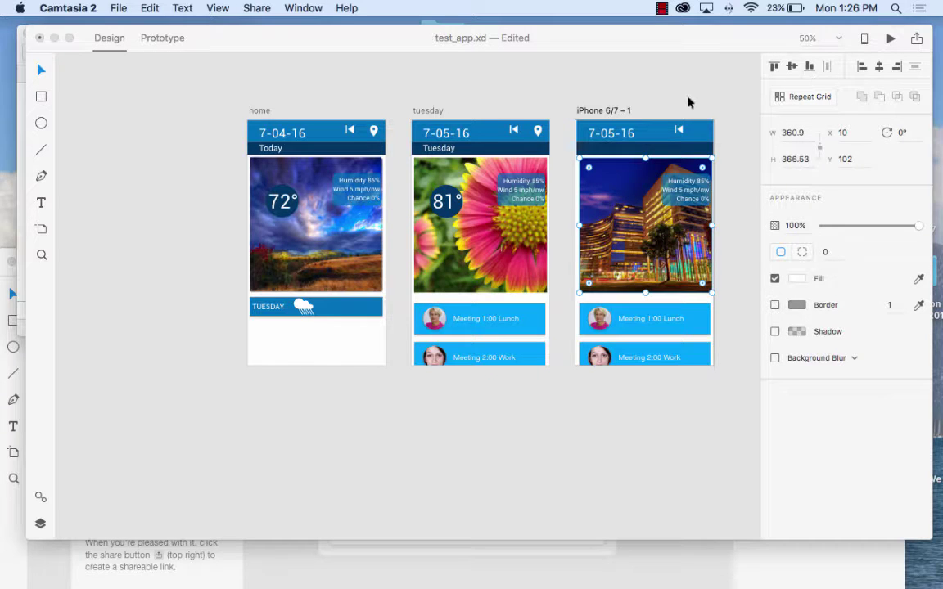
Quit Adobe XD and answer the save prompt for test_app.xd.
click(175, 39)
click(54, 7)
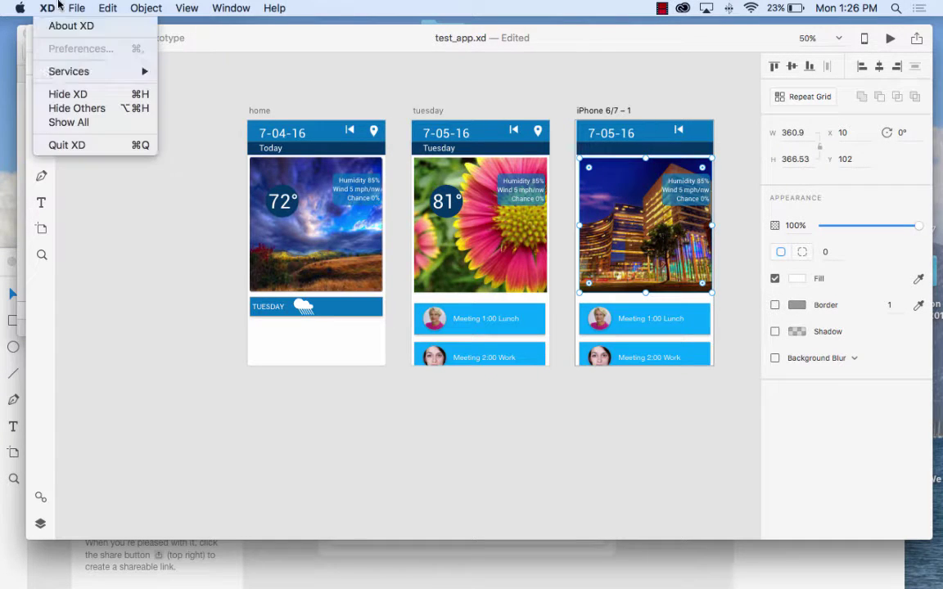
click(83, 135)
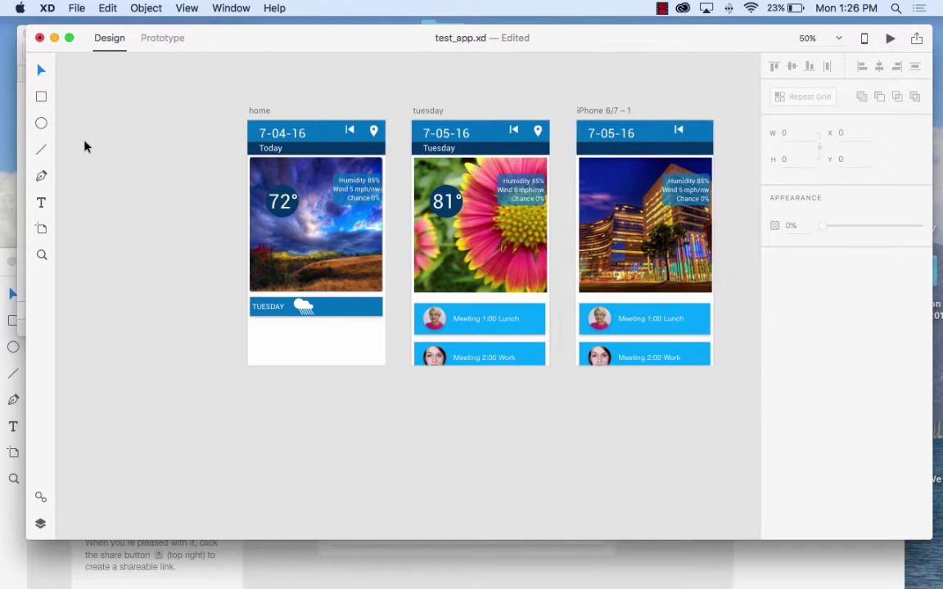
click(48, 7)
click(103, 143)
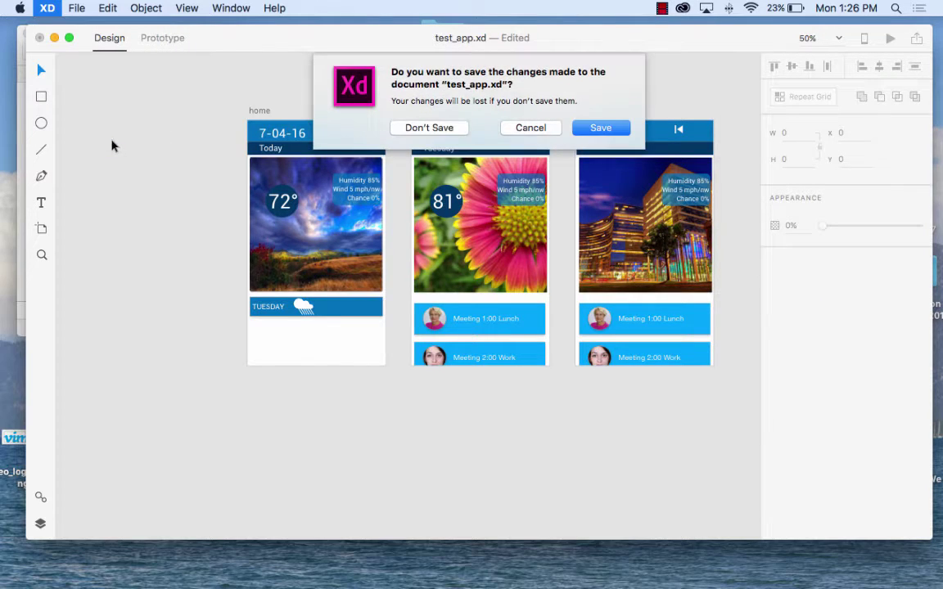
click(595, 129)
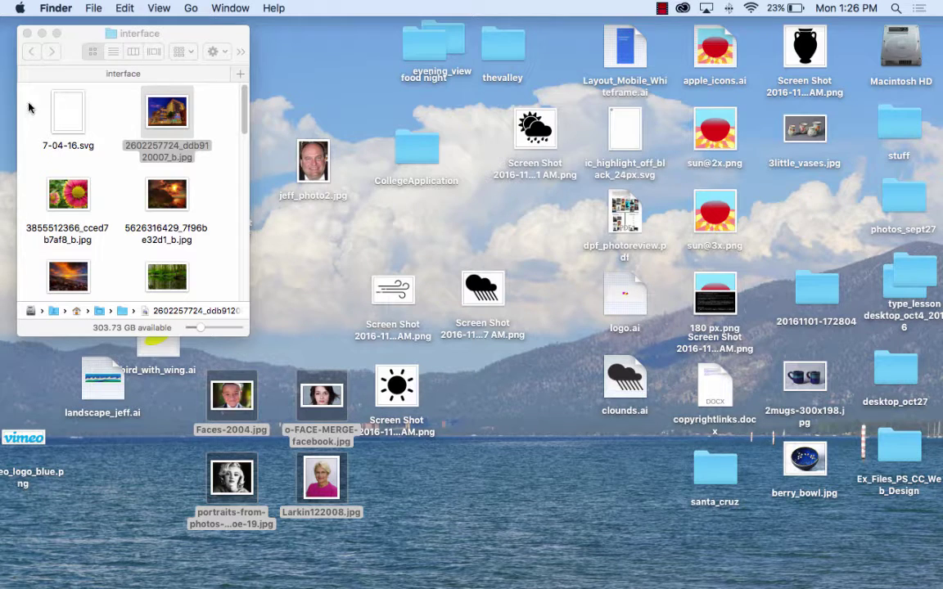
Close the interface window and open Applications on Macintosh HD.
click(27, 34)
click(293, 90)
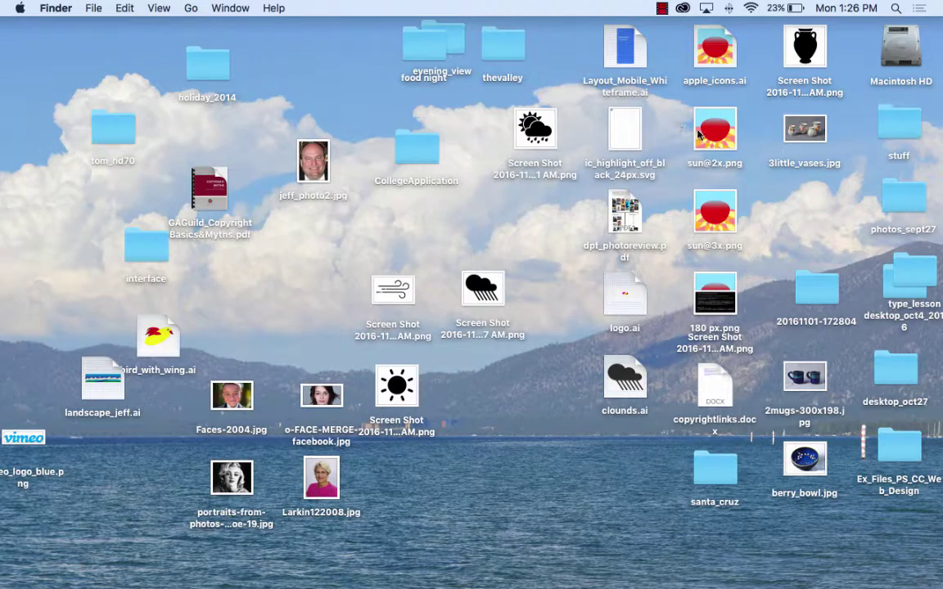
double_click(900, 49)
click(246, 172)
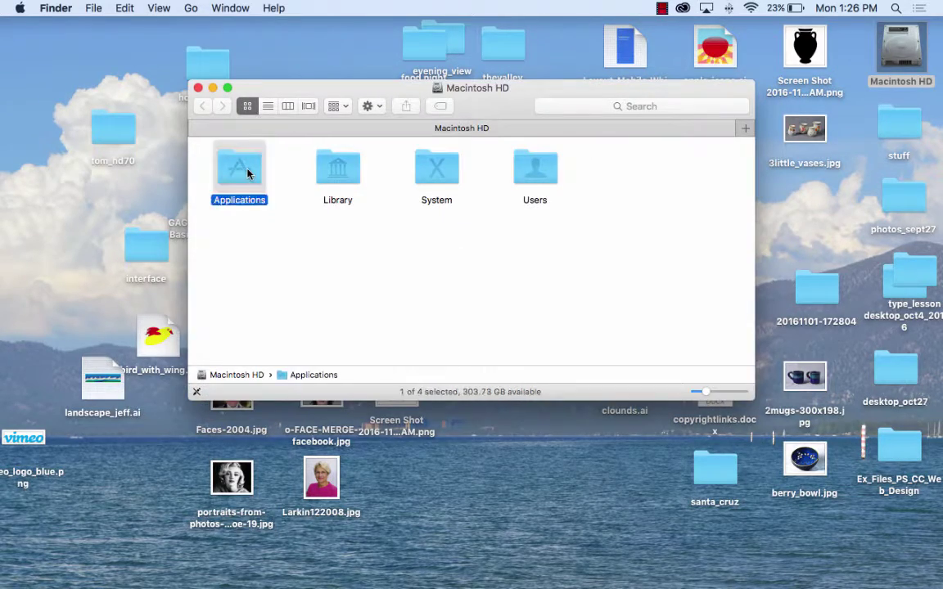
double_click(247, 172)
Expand the Adobe InDesign CC 2015 folder and launch the InDesign application.
scroll(344, 266, down, 3)
scroll(343, 266, up, 2)
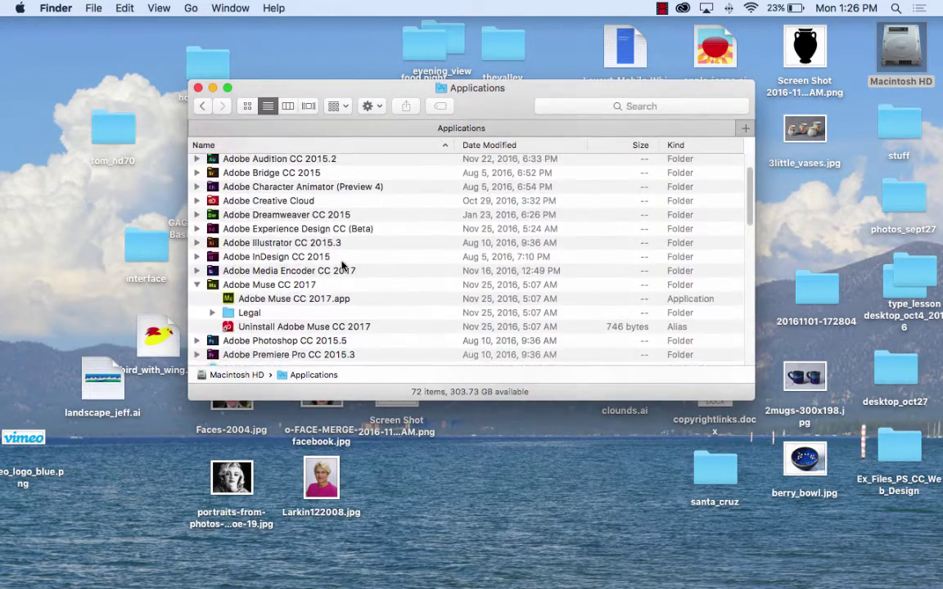
scroll(342, 266, up, 2)
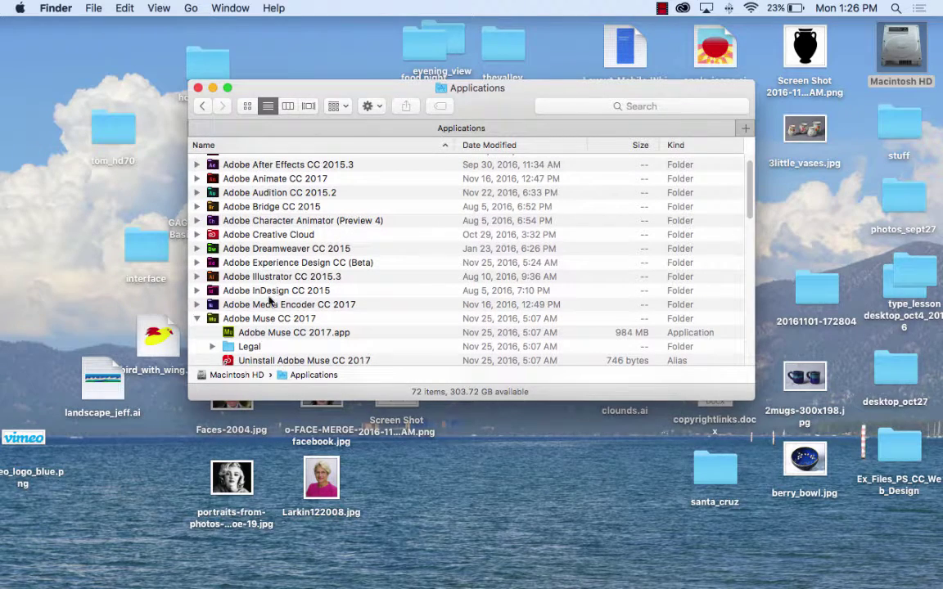
click(197, 291)
scroll(327, 299, down, 1)
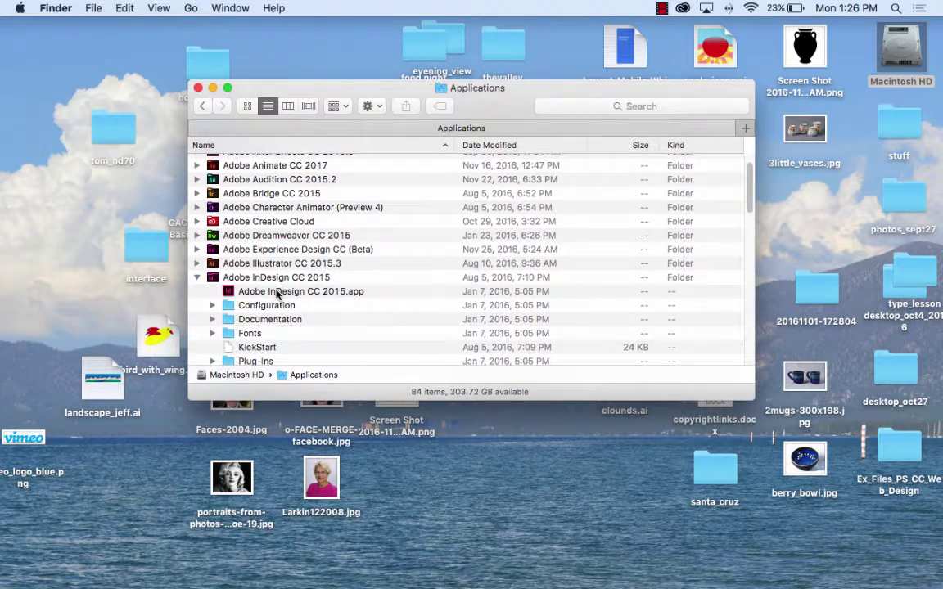
click(278, 292)
double_click(277, 293)
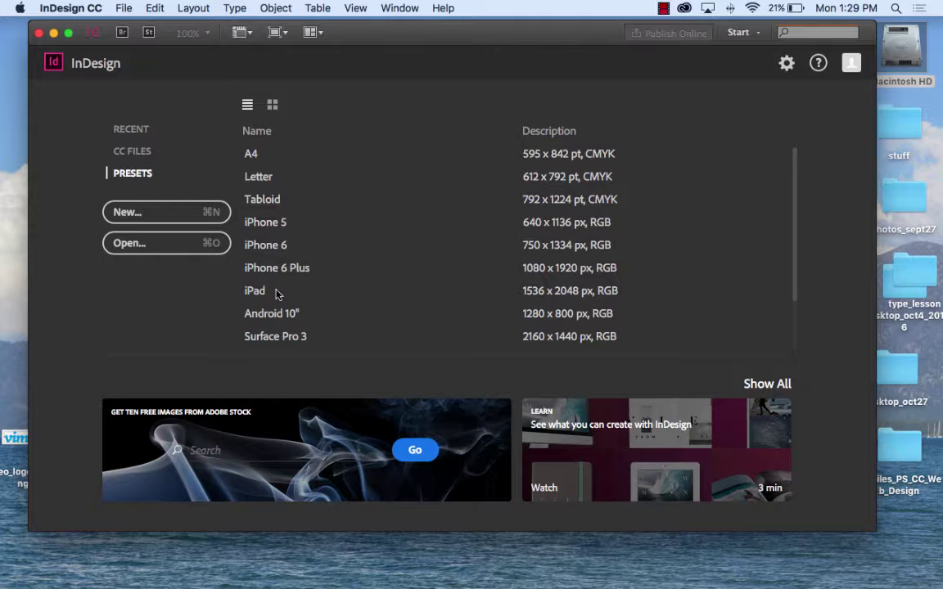
Open File > New > Document, showing a 1-page Letter layout with facing pages.
click(121, 8)
mouse_move(115, 21)
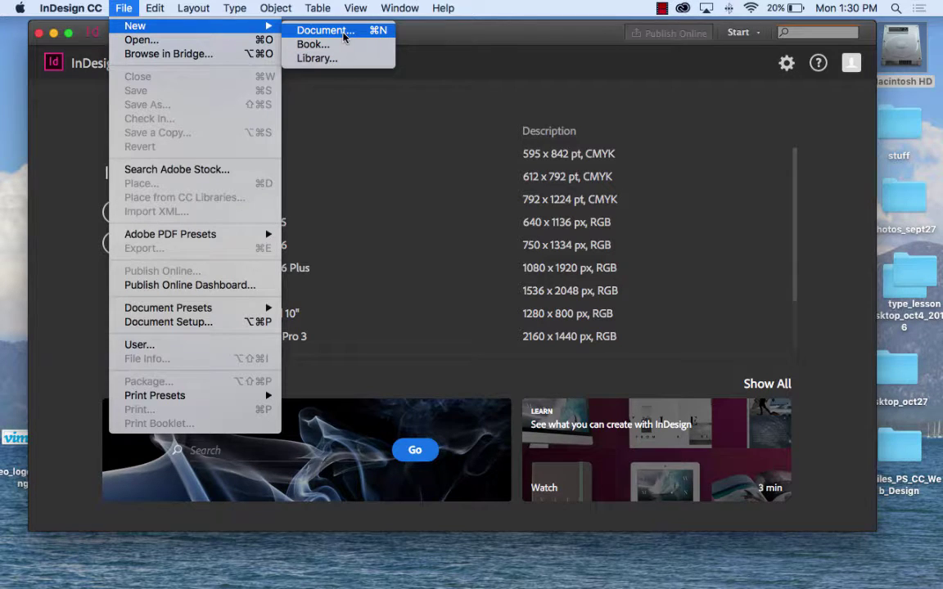
click(346, 32)
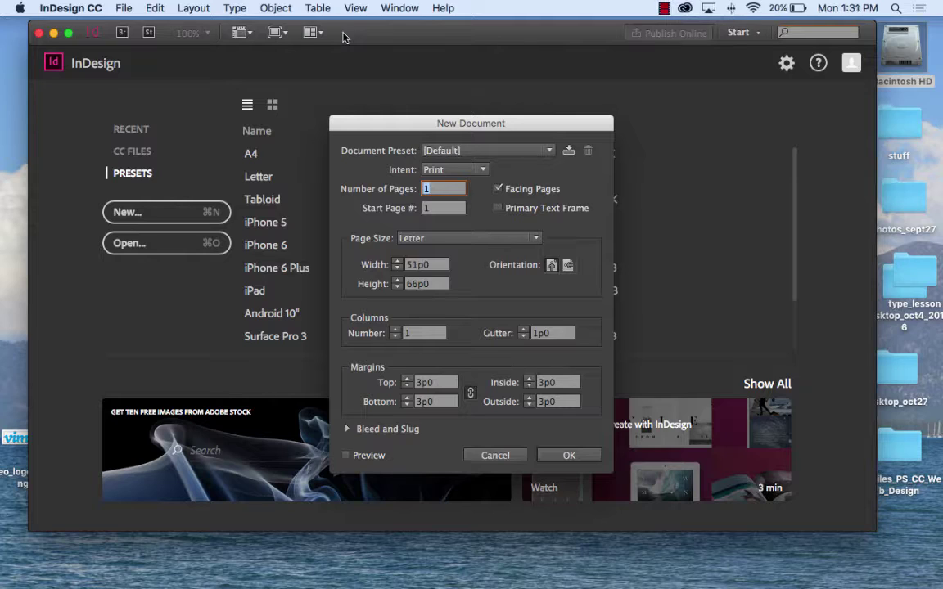
Create the blank Letter document Untitled-1 and bring up the Window menu.
click(584, 452)
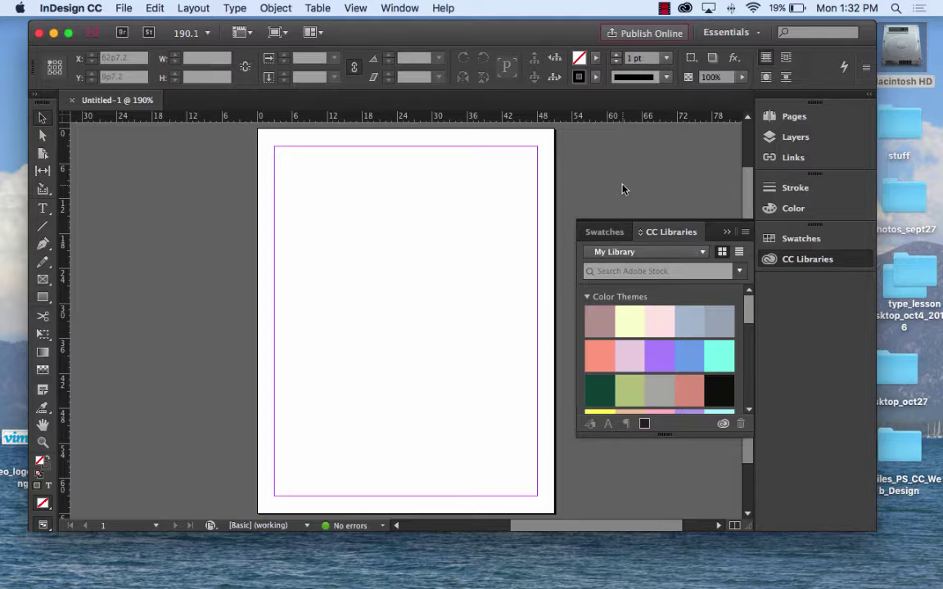
click(443, 8)
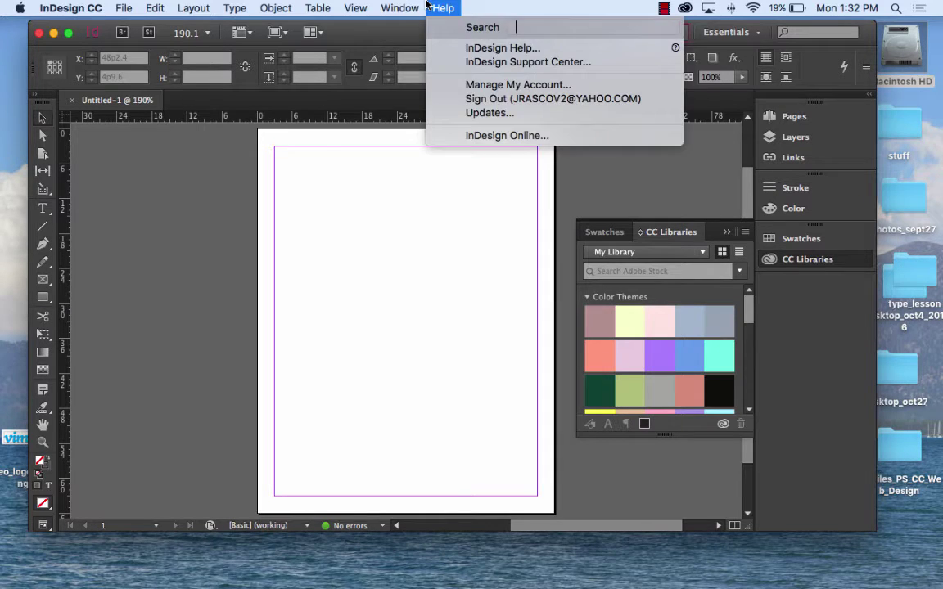
mouse_move(401, 8)
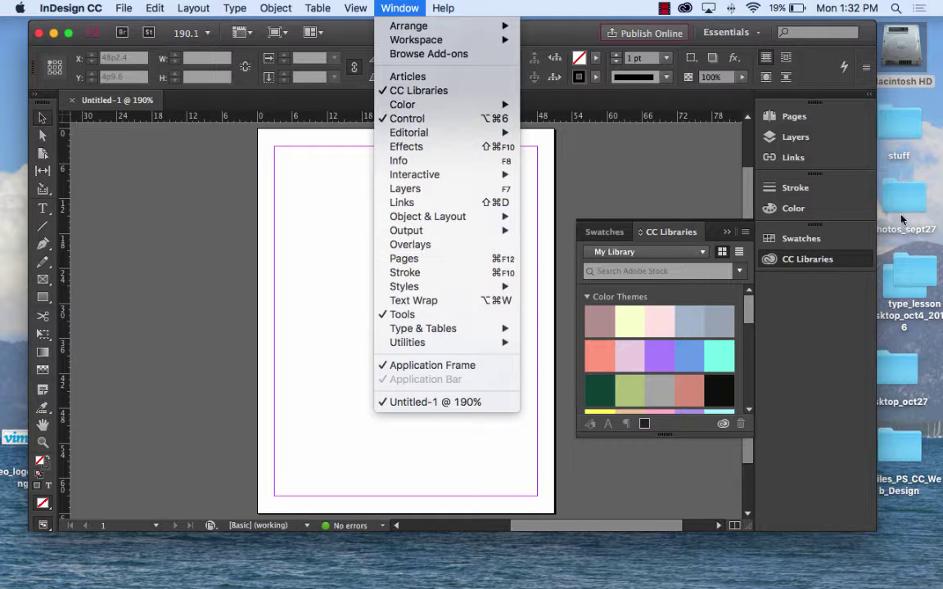
Float the Pages panel, open the A-Master spread, and move the panel over its centre.
click(782, 121)
click(781, 118)
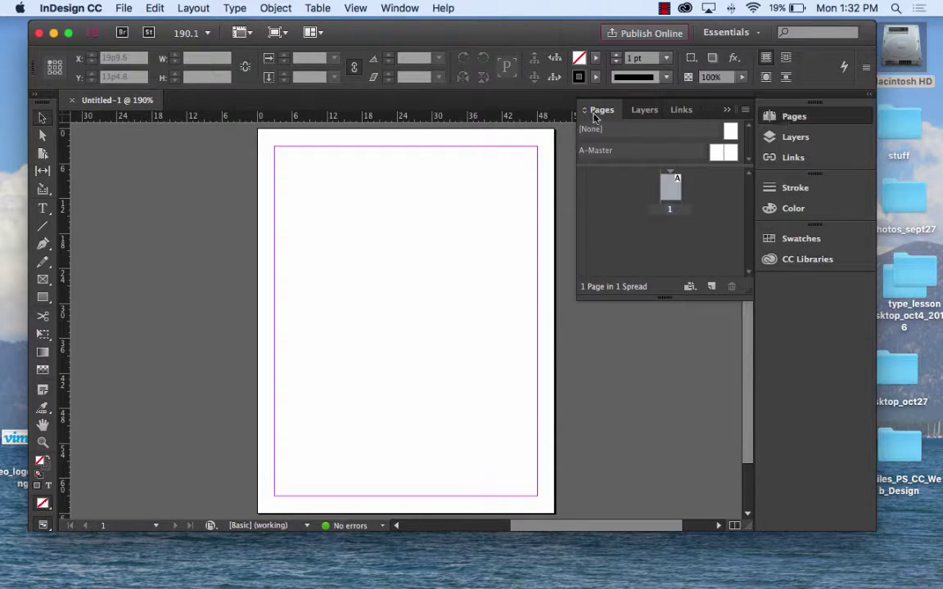
drag(606, 109, 112, 156)
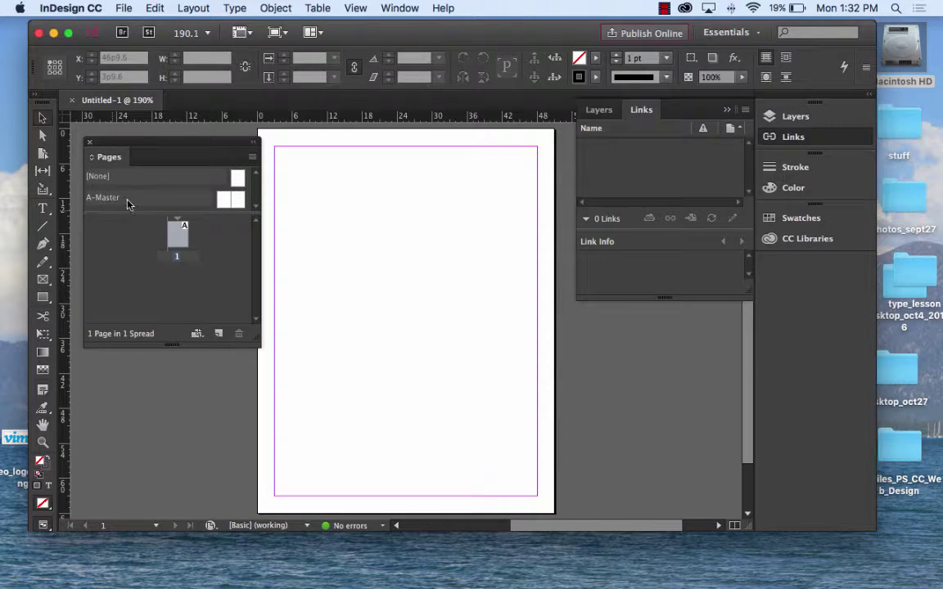
click(126, 204)
double_click(126, 204)
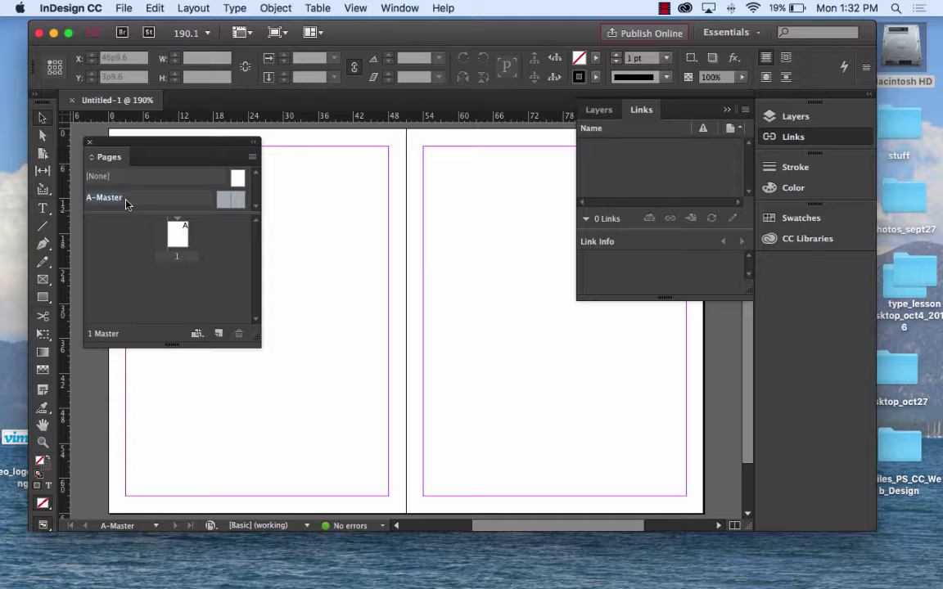
drag(148, 145, 395, 183)
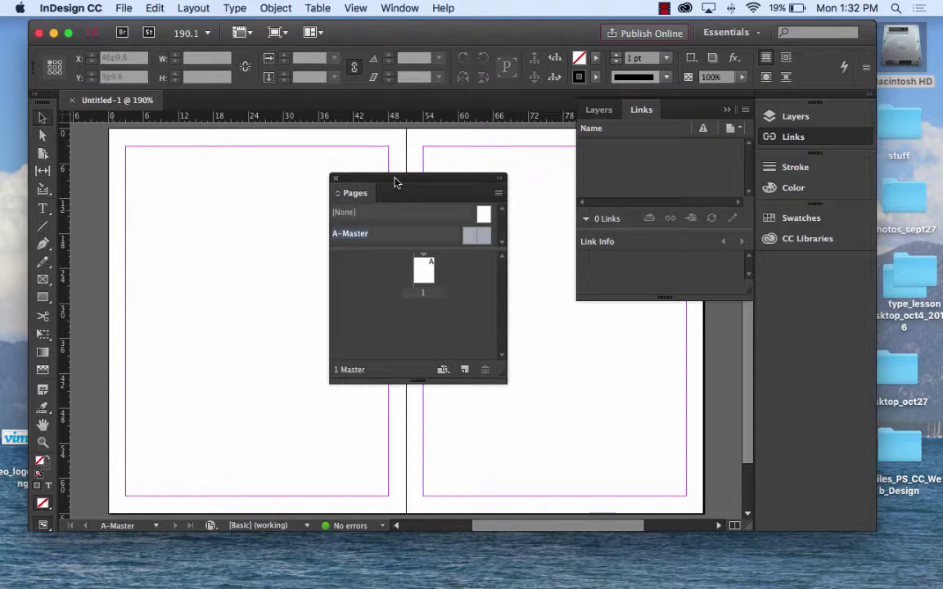
Draw a 102p0 × 3p4.8 band along the spread's bottom and fill it teal #23c3d6.
click(42, 297)
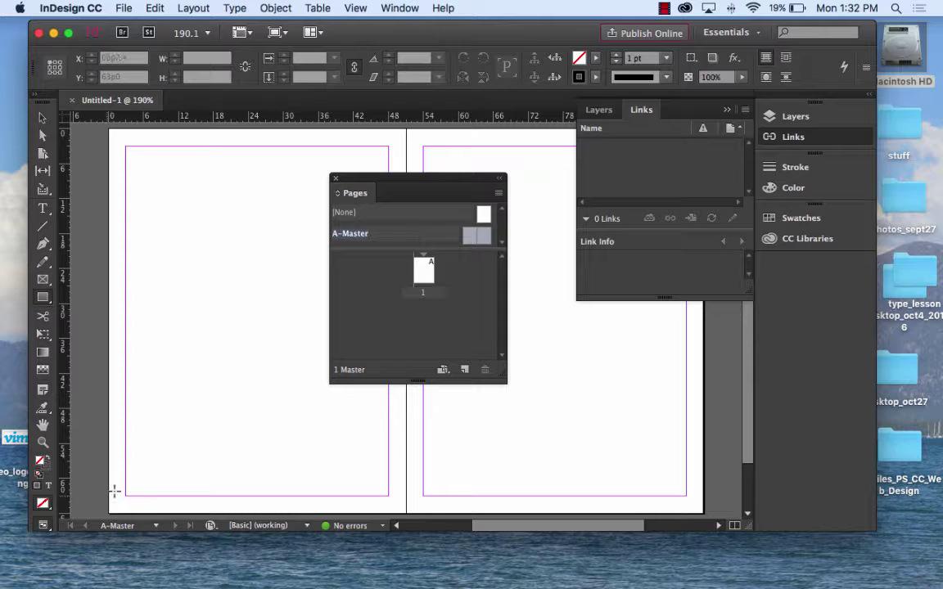
drag(109, 497, 707, 508)
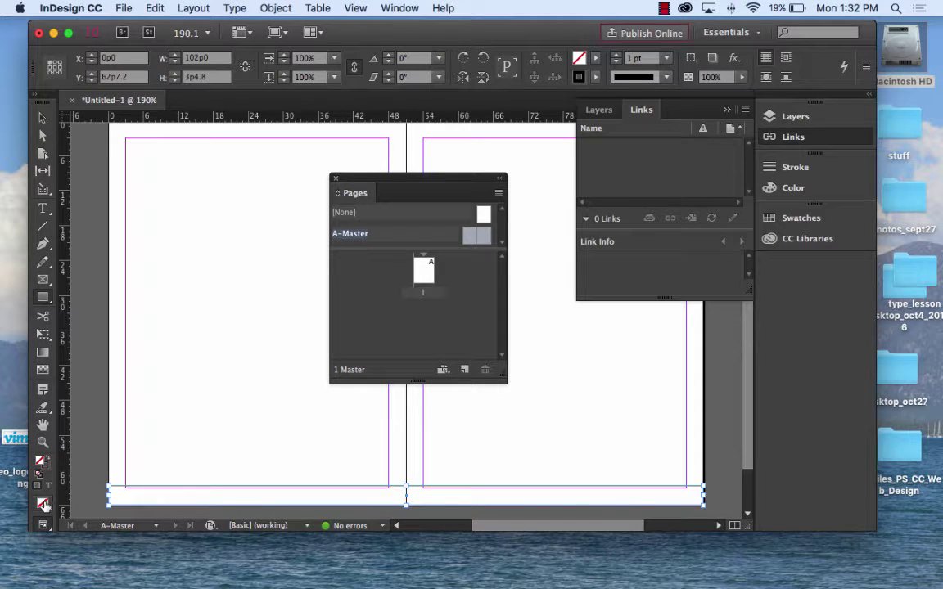
double_click(40, 460)
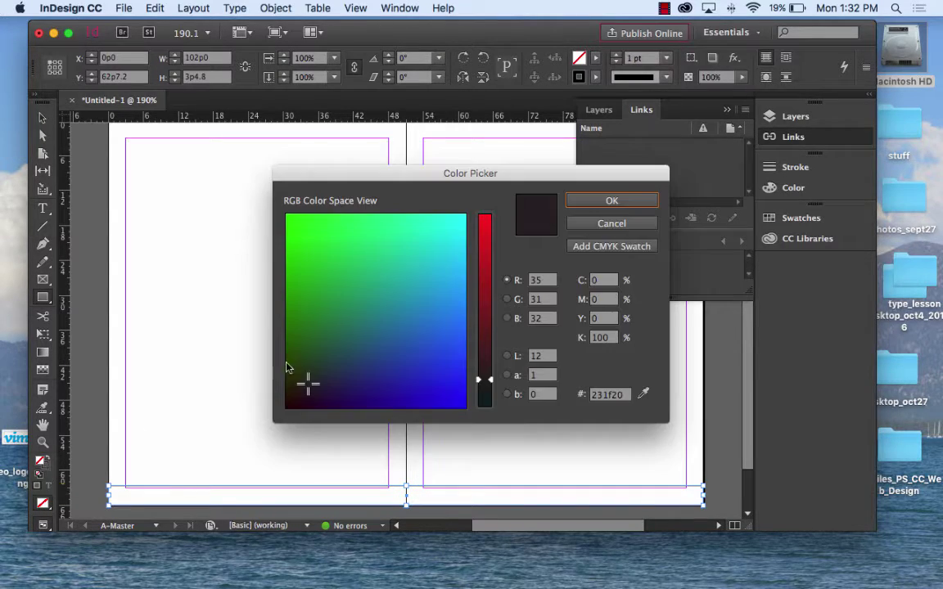
mouse_move(367, 308)
mouse_down()
mouse_move(421, 259)
mouse_move(436, 259)
mouse_up()
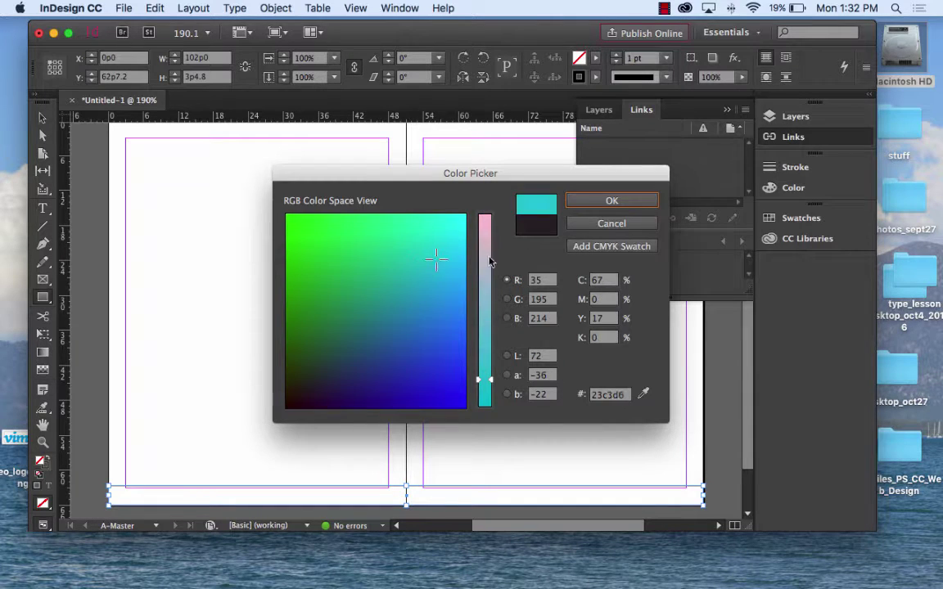
click(614, 203)
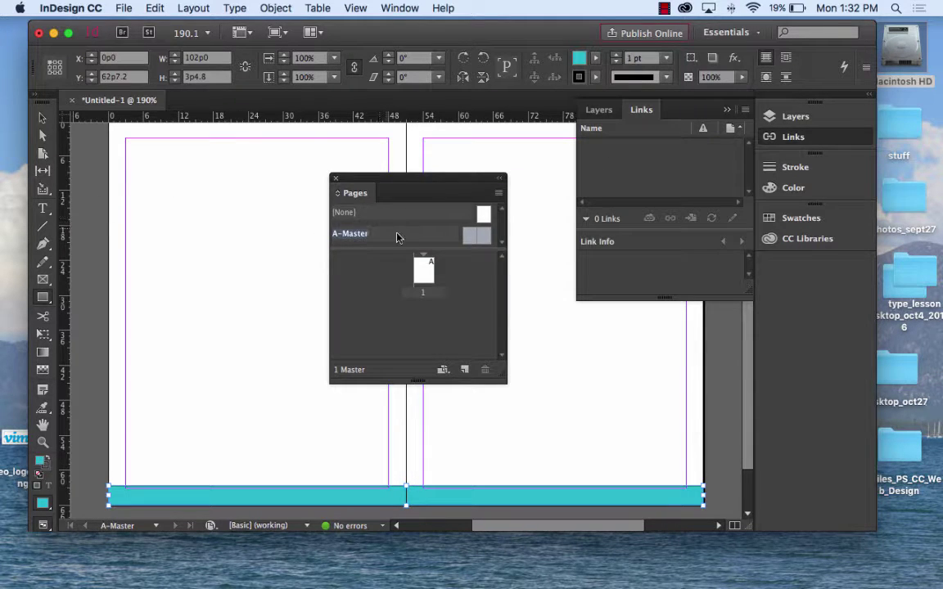
Place cloudy.ai, then undo its replacement into the band so it stays loaded.
click(120, 9)
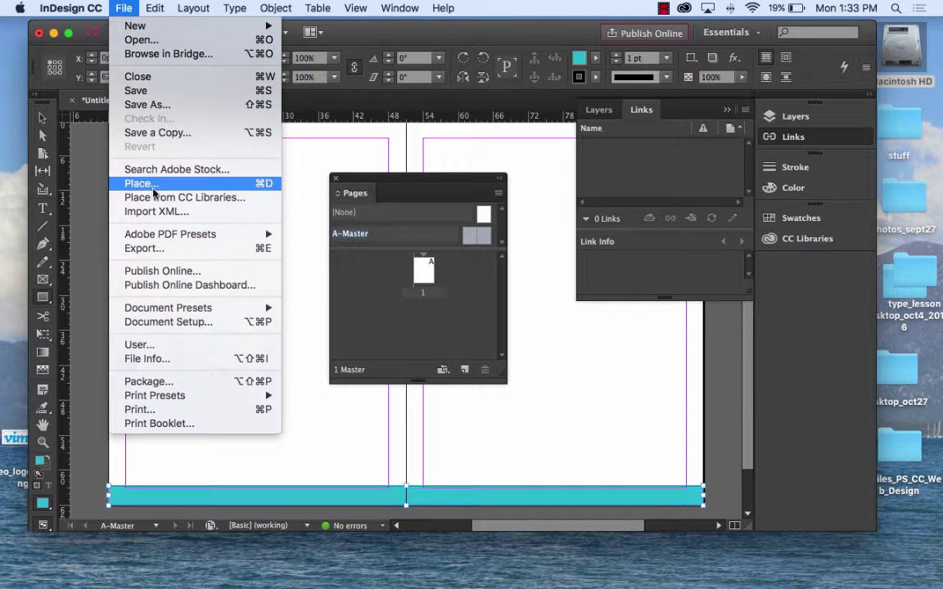
click(197, 182)
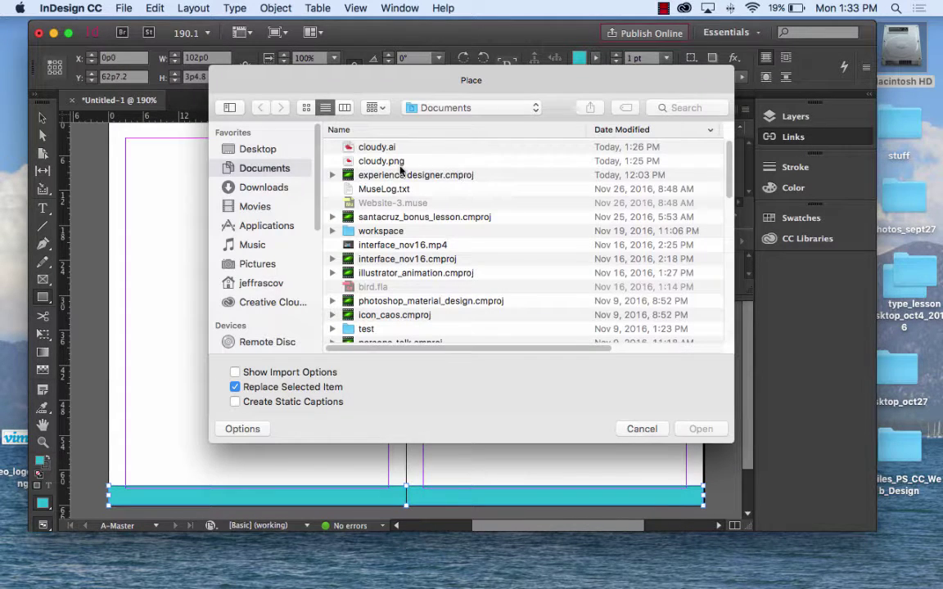
click(381, 148)
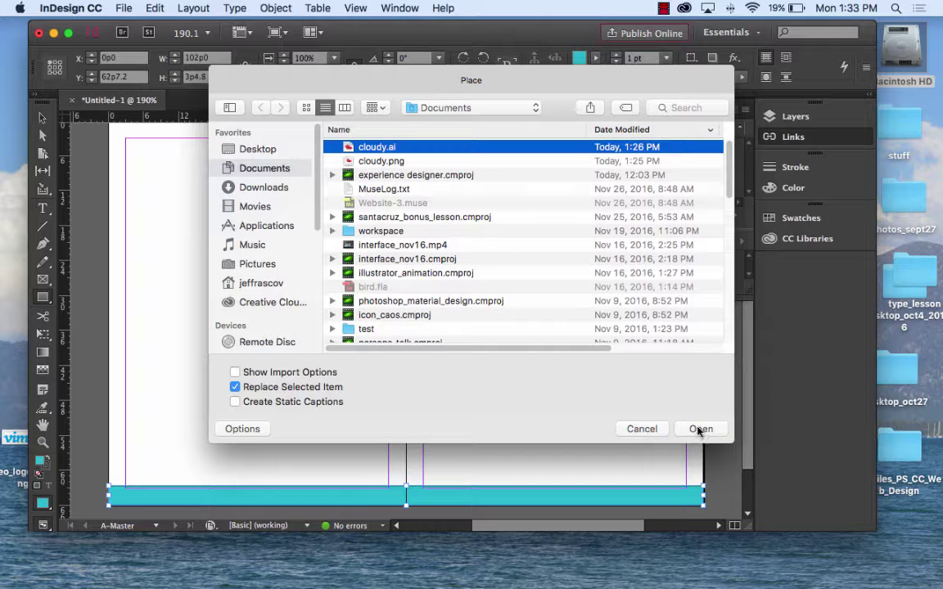
click(703, 428)
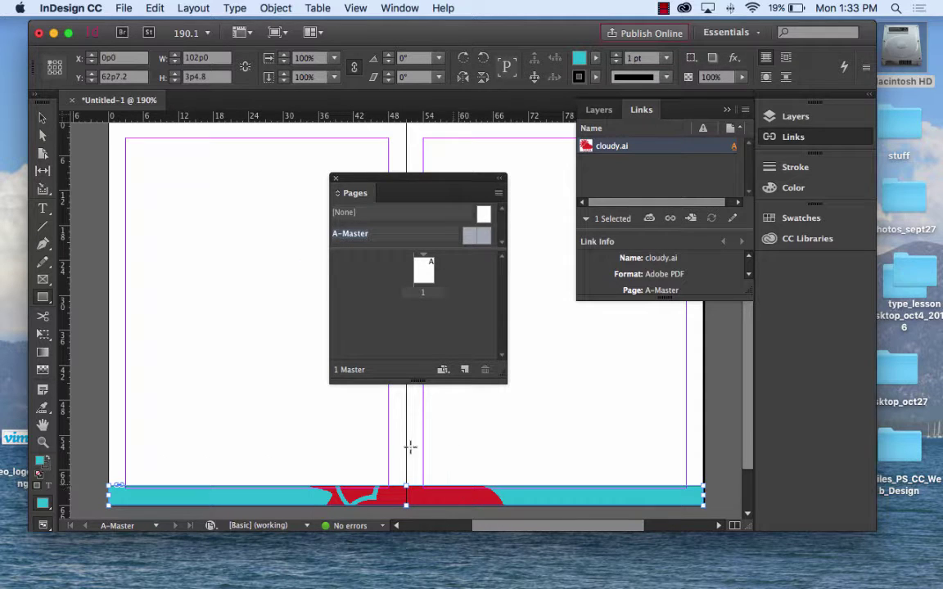
click(42, 117)
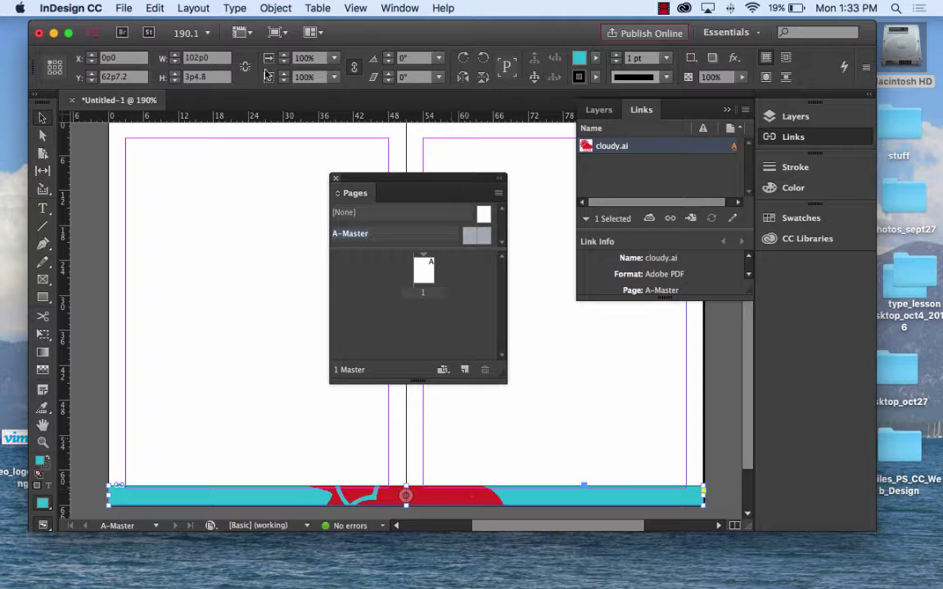
click(155, 8)
click(186, 26)
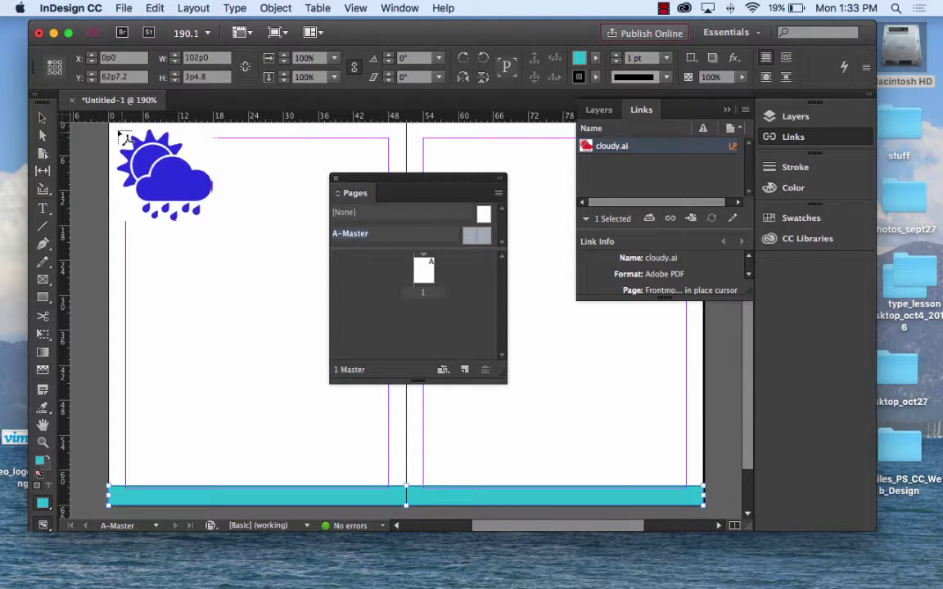
Place the cloudy.ai icon at the left master page's top-left corner.
drag(117, 129, 192, 186)
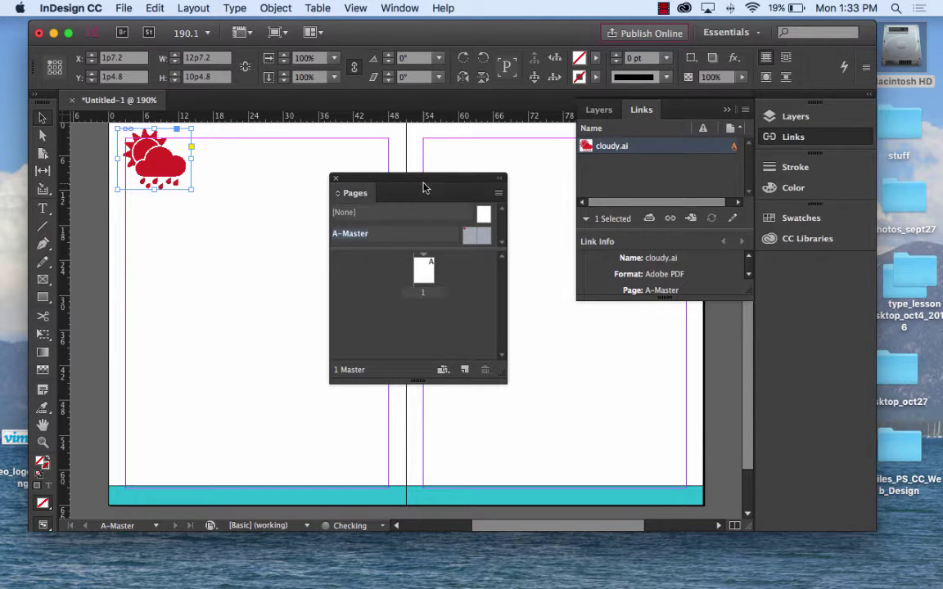
drag(397, 179, 720, 363)
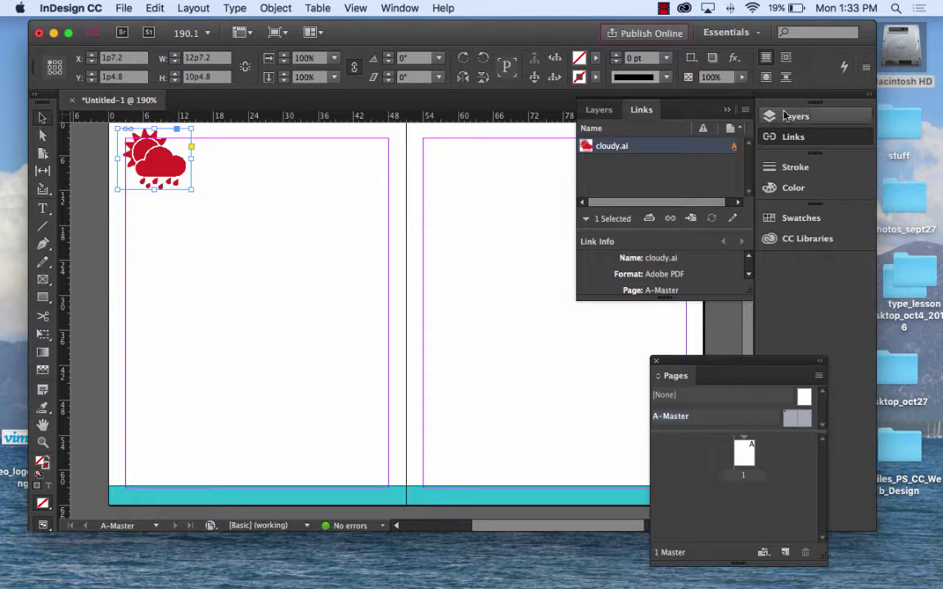
click(654, 104)
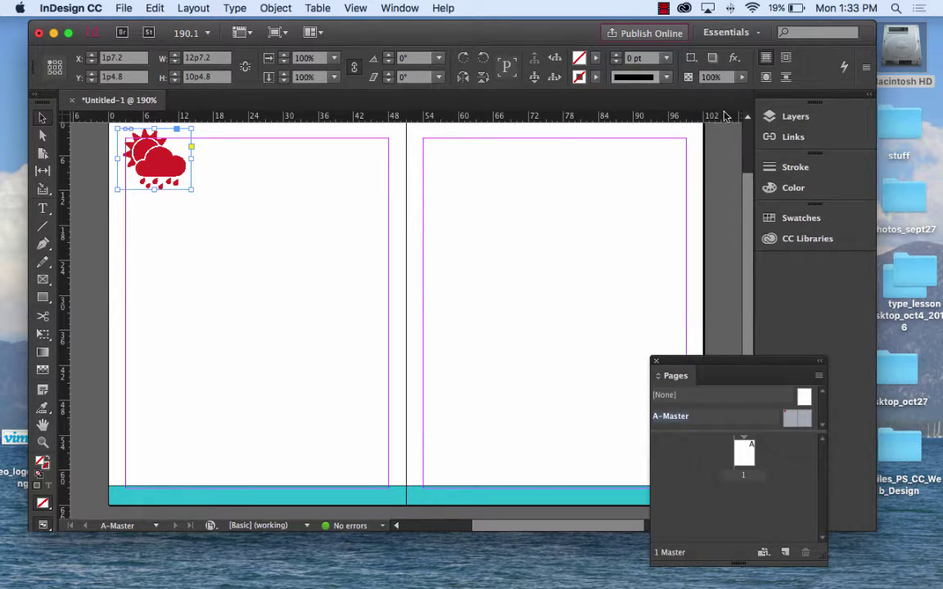
Copy the weather icon onto the right master page's top-left corner.
double_click(139, 144)
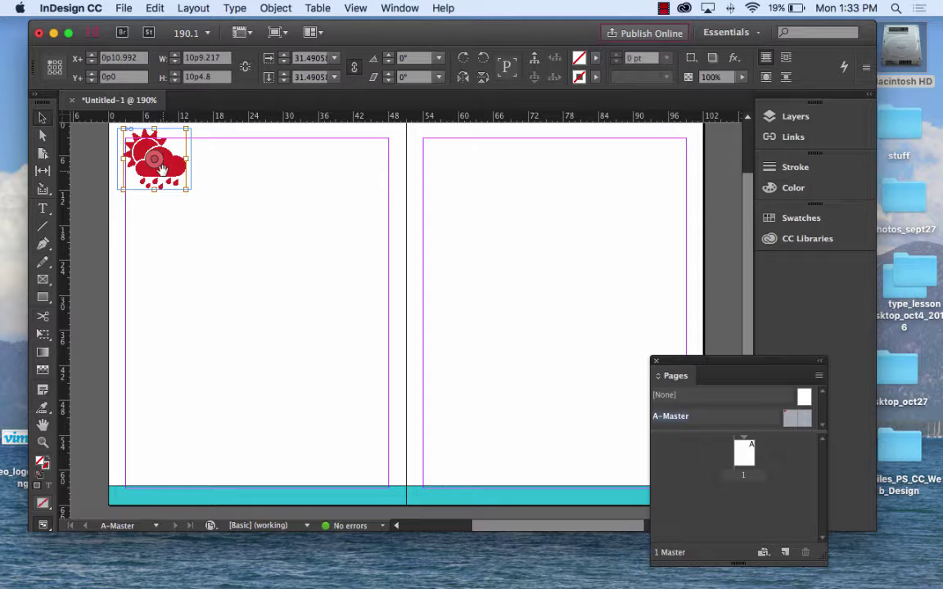
right_click(147, 147)
click(421, 157)
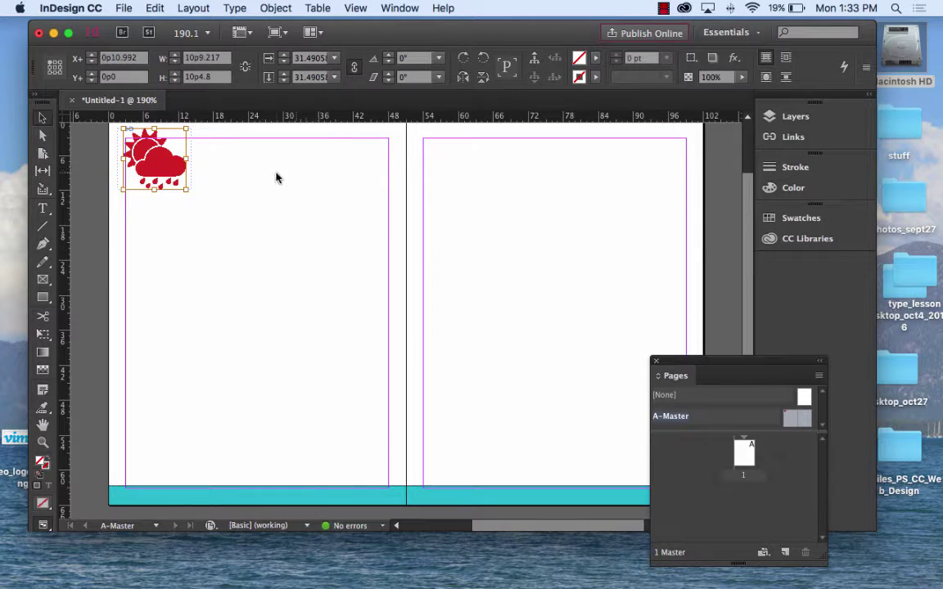
drag(152, 149, 471, 172)
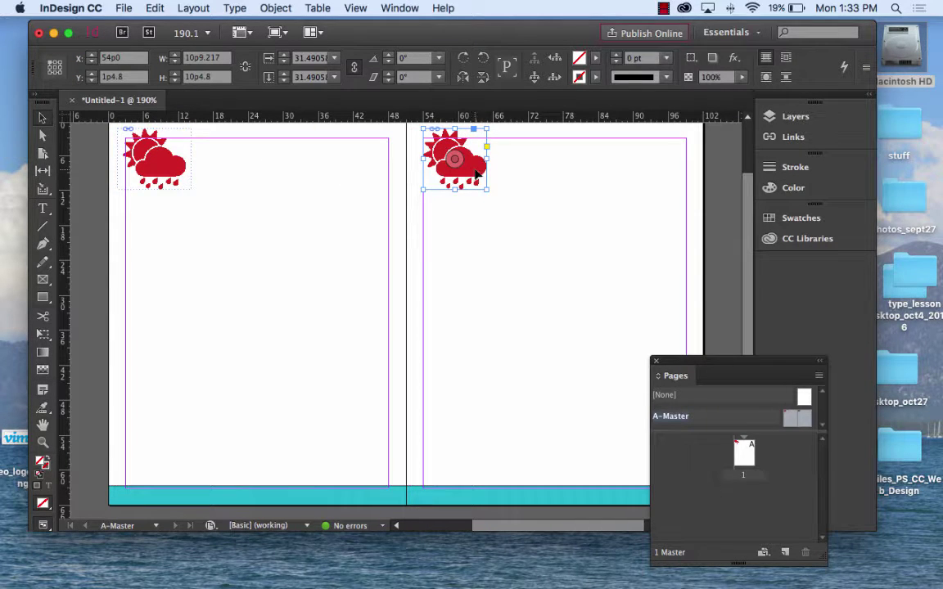
key(Left)
key(Left)
key(Left)
key(Left)
key(Left)
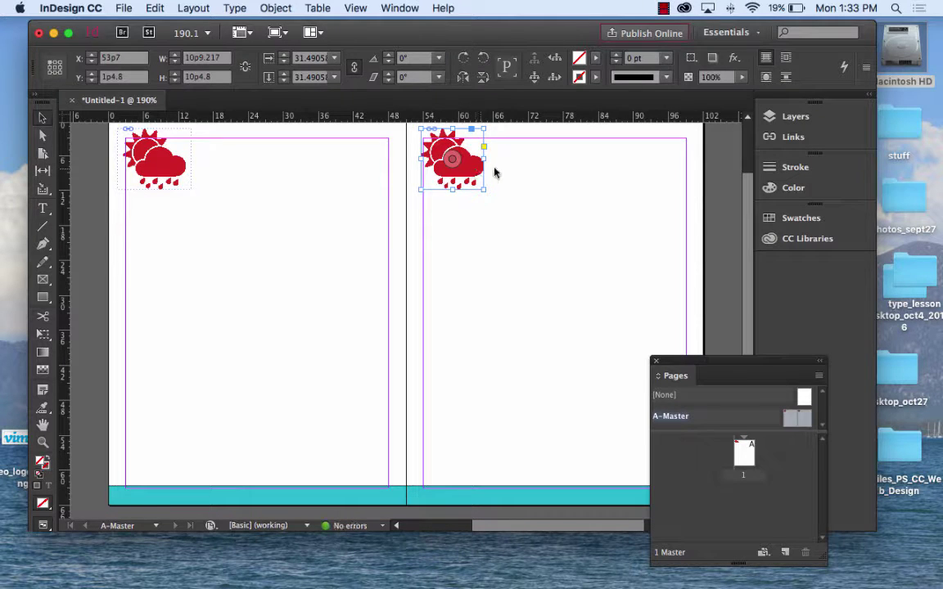
click(515, 177)
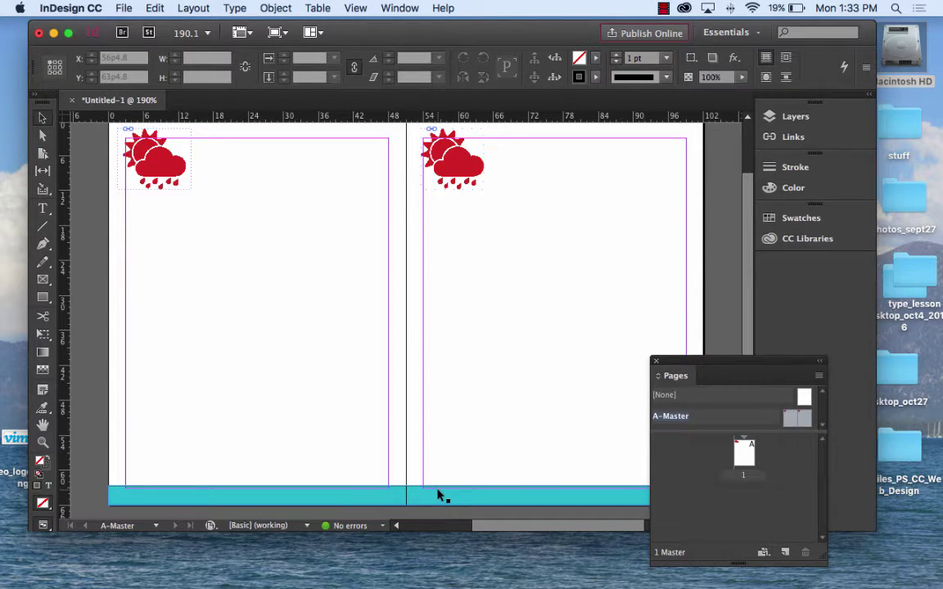
Draw a text frame near the left page's bottom and type 'Rainy'.
click(41, 213)
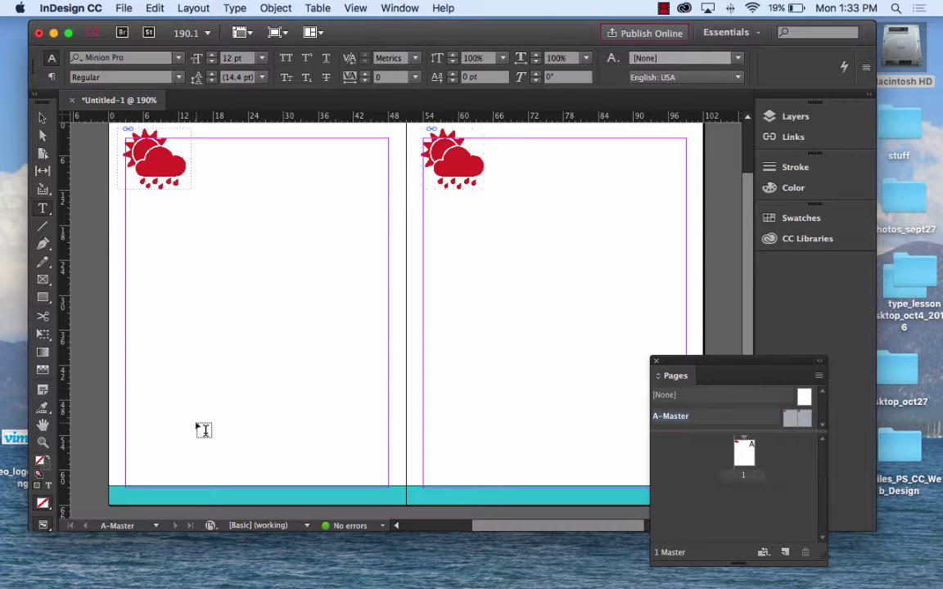
drag(195, 422, 345, 440)
text(Rainy)
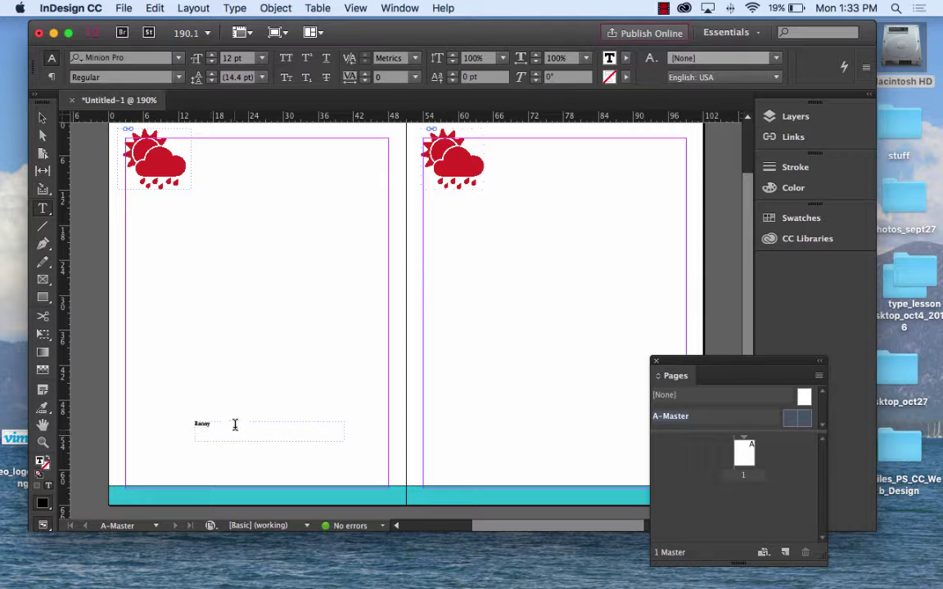
Make the label white at 30 pt and move it into the teal band.
drag(236, 425, 143, 419)
click(625, 58)
click(491, 127)
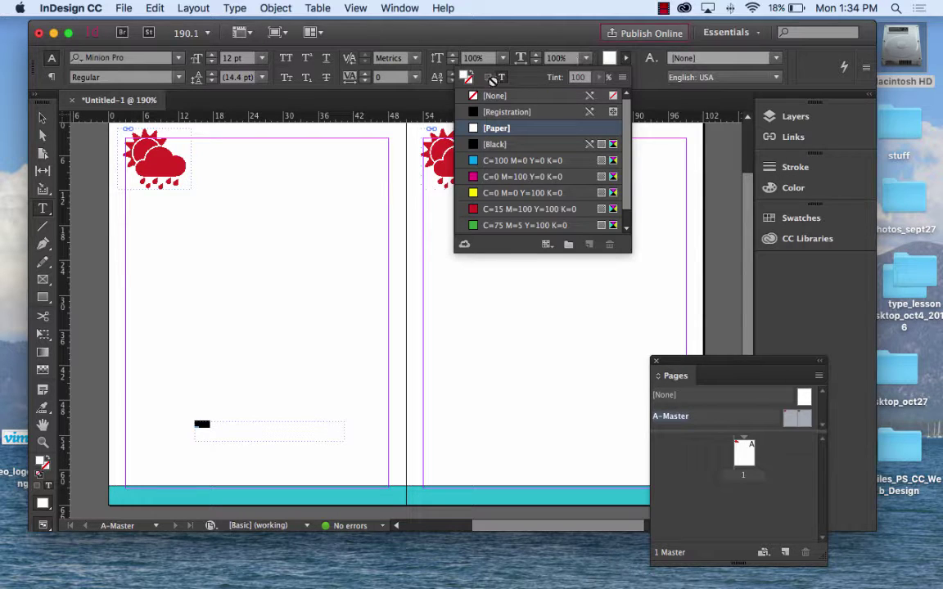
click(262, 59)
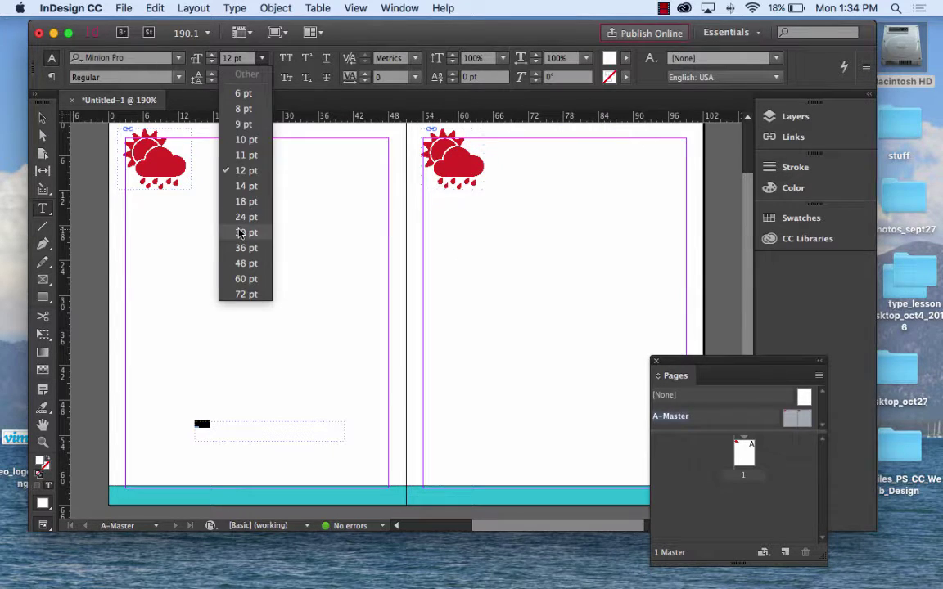
click(221, 215)
click(41, 118)
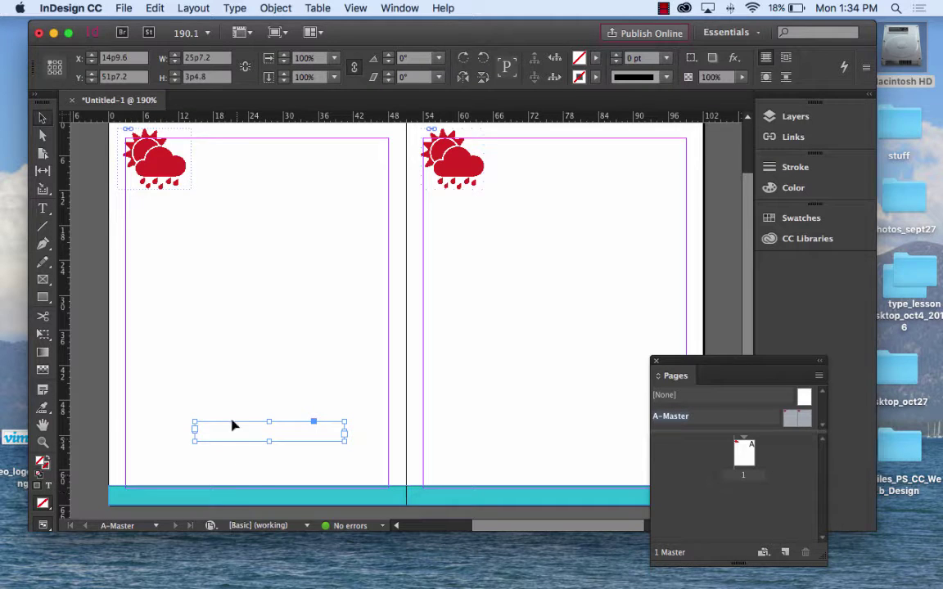
drag(213, 436, 557, 497)
Correct 'Ranny' to 'Rainy' in both the left and right footer labels.
click(492, 325)
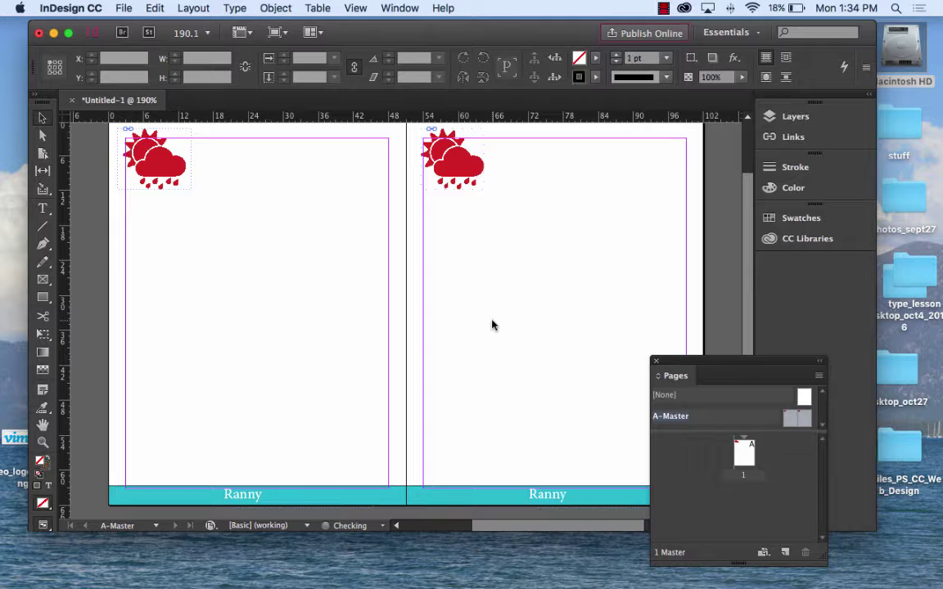
double_click(244, 494)
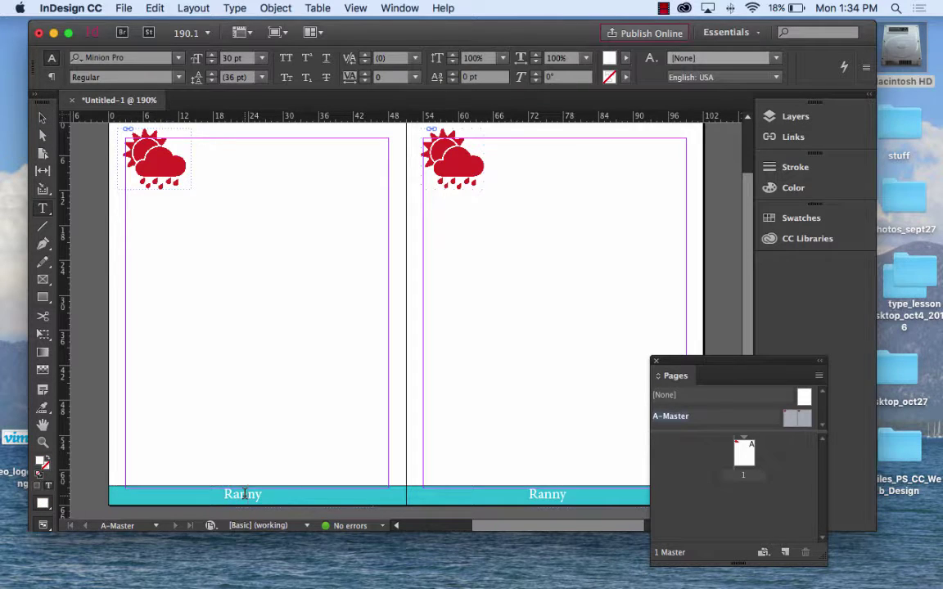
key(BackSpace)
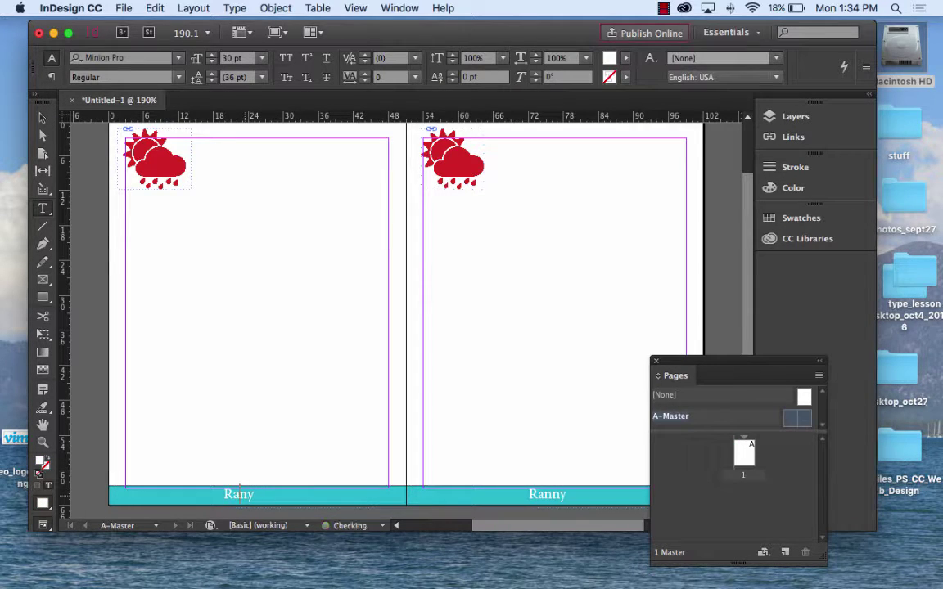
text(i)
click(552, 493)
key(BackSpace)
key(Escape)
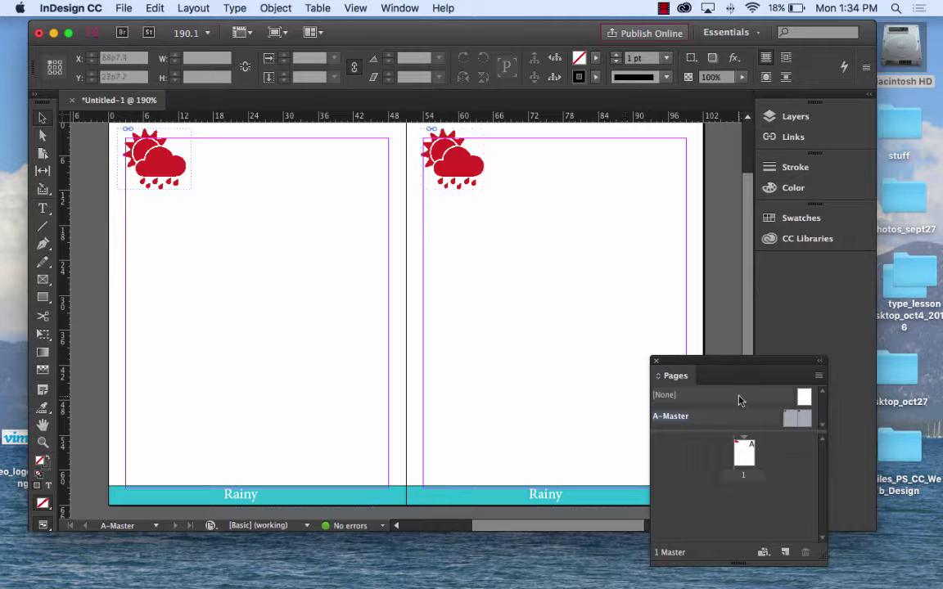
Leave A-Master and display document page 1 with its weather icon and Rainy band.
drag(714, 367, 609, 209)
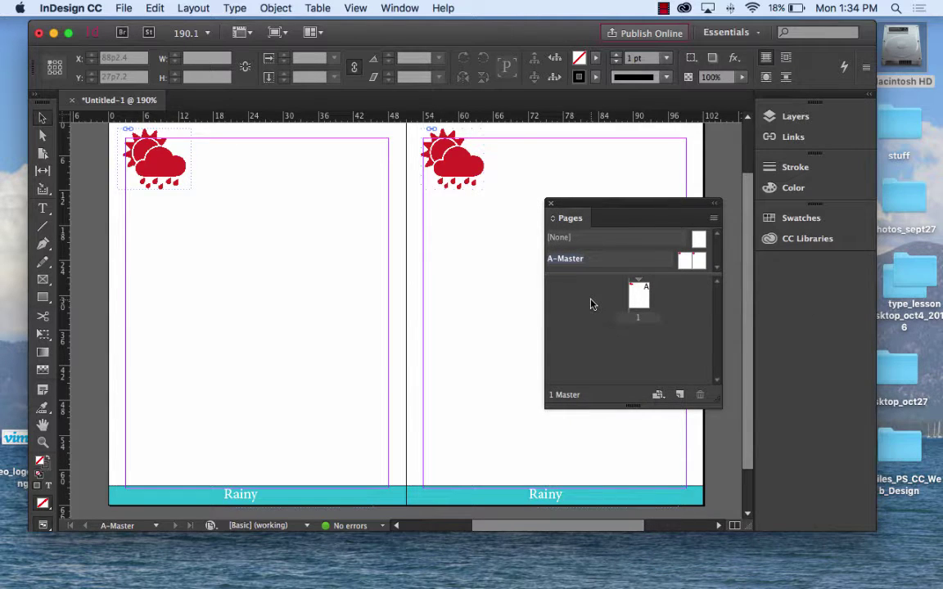
click(619, 245)
click(663, 348)
click(578, 251)
click(697, 242)
scroll(624, 238, up, 1)
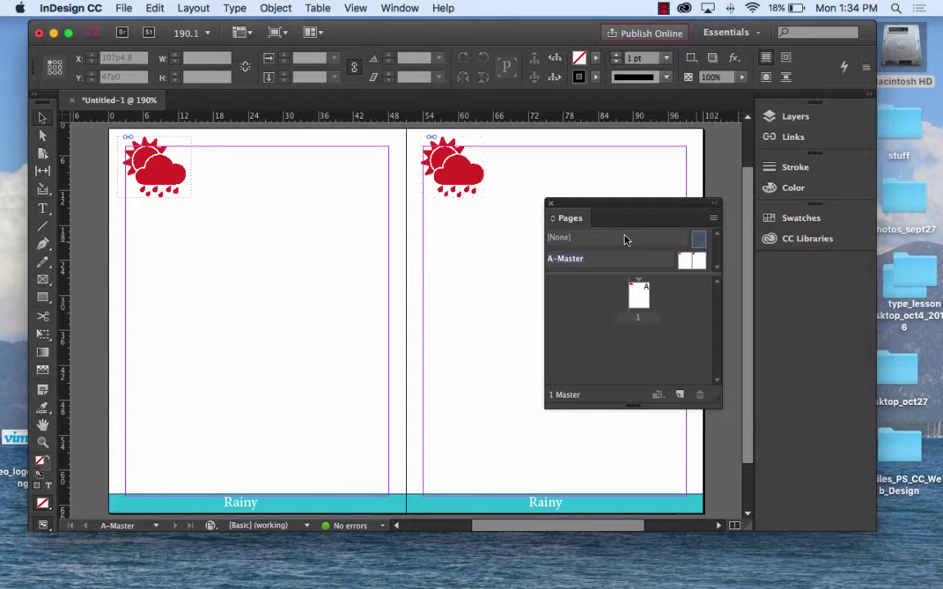
double_click(643, 295)
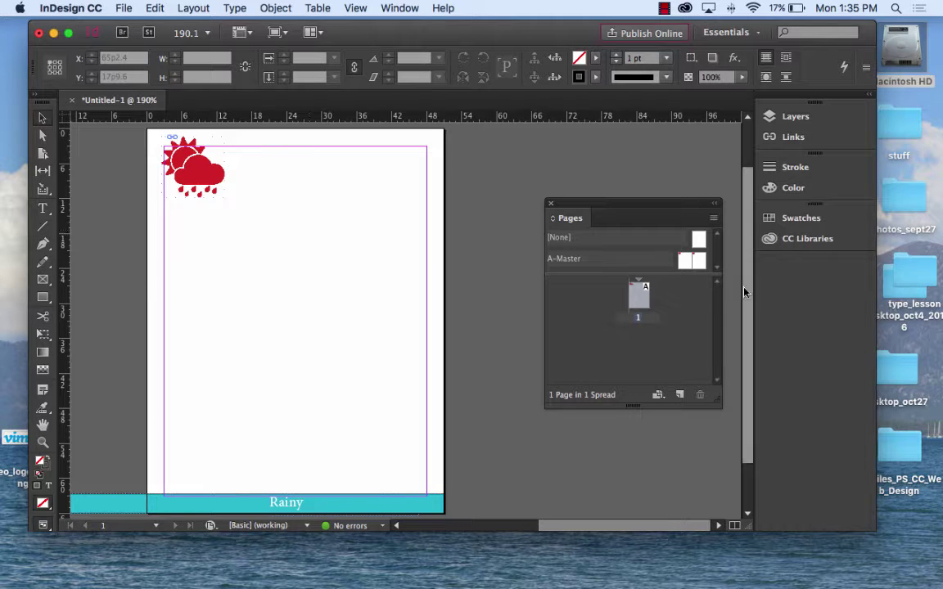
Add two new pages so pages 2–3 form a second spread.
click(679, 396)
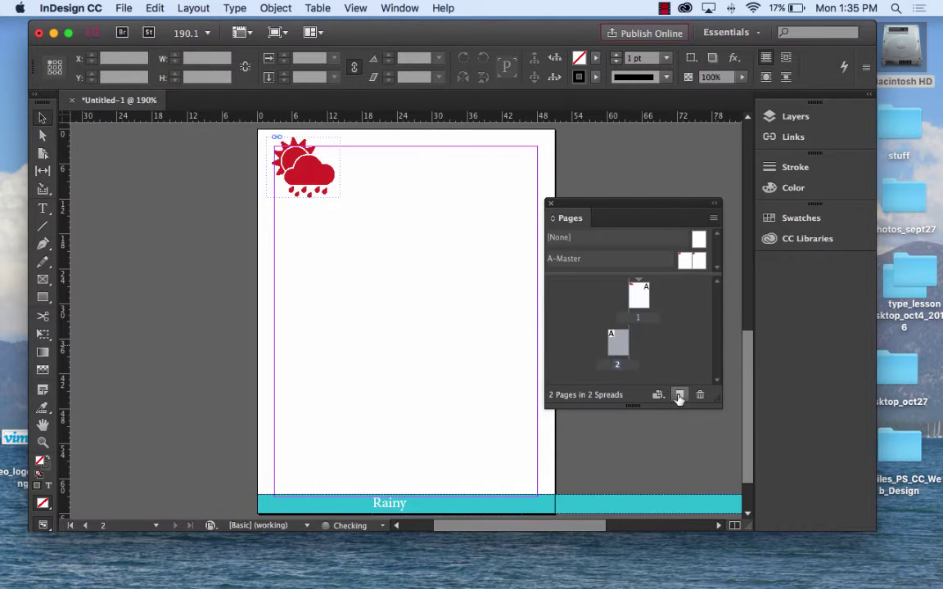
click(680, 396)
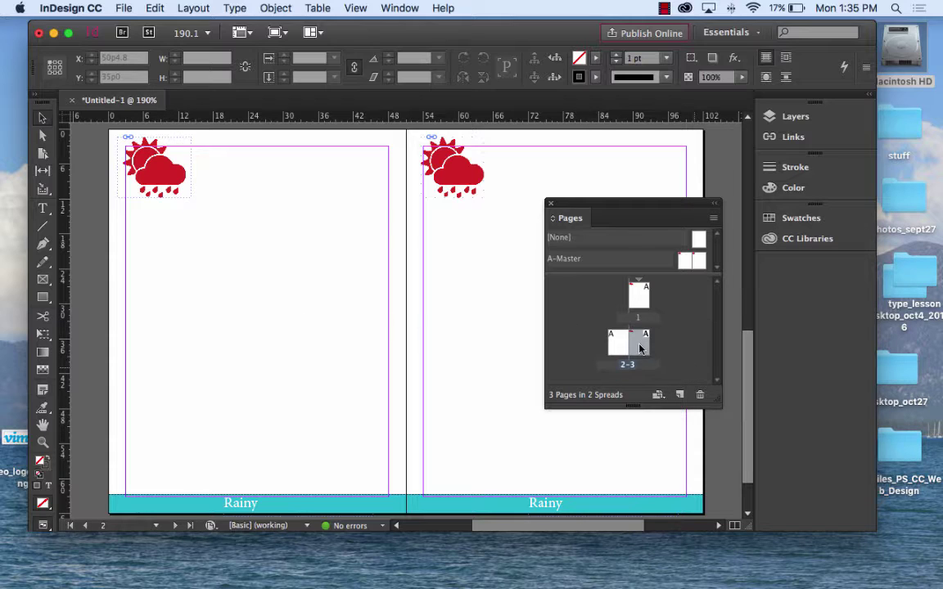
click(641, 297)
click(639, 343)
Centre the 2–3 spread in view and start placing the cloudy.png image.
scroll(284, 195, left, 2)
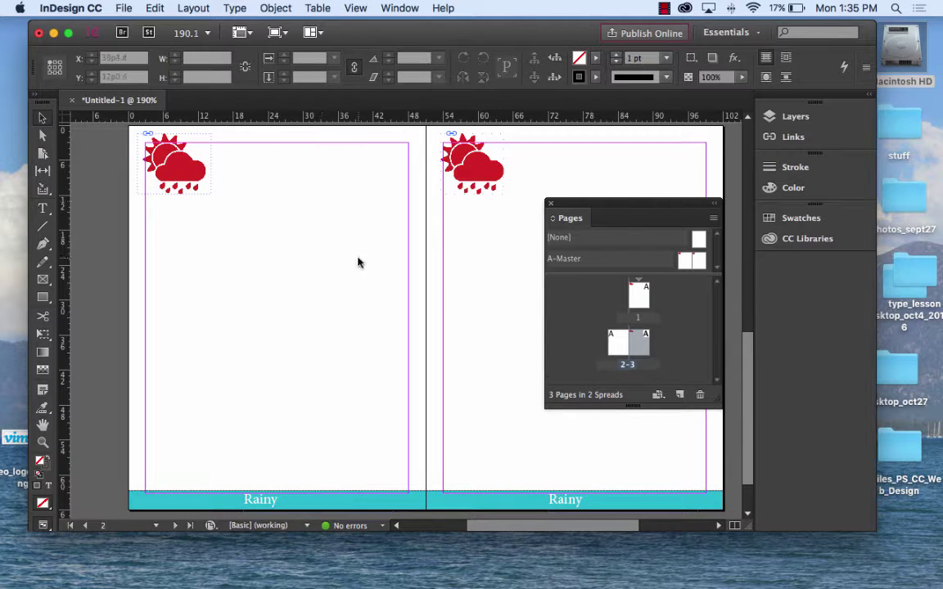
drag(343, 236, 307, 237)
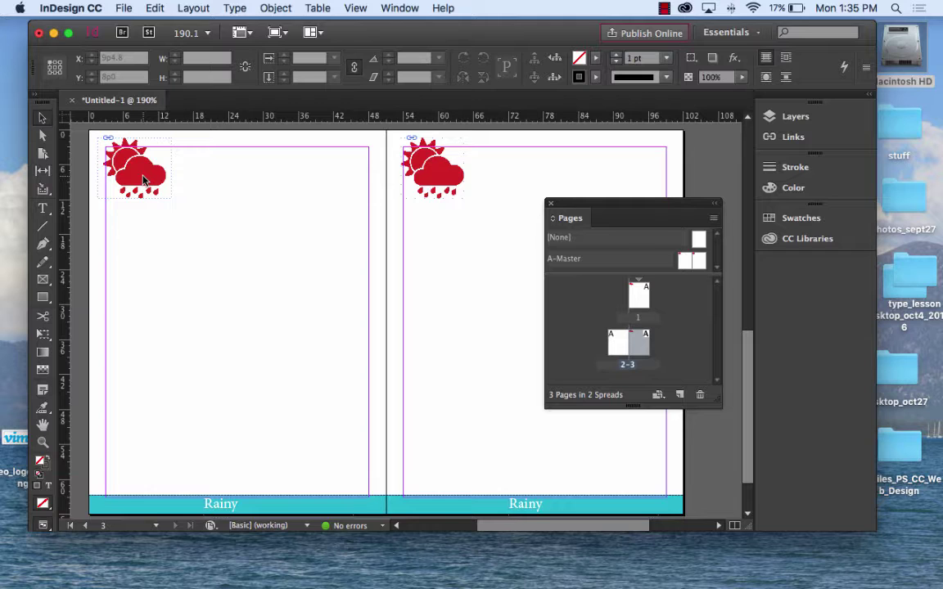
click(123, 8)
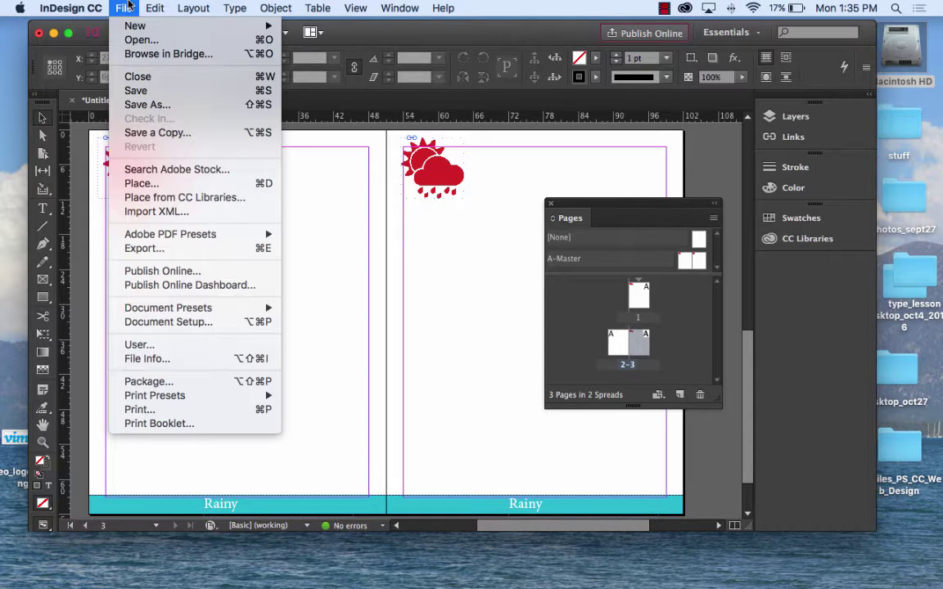
click(182, 185)
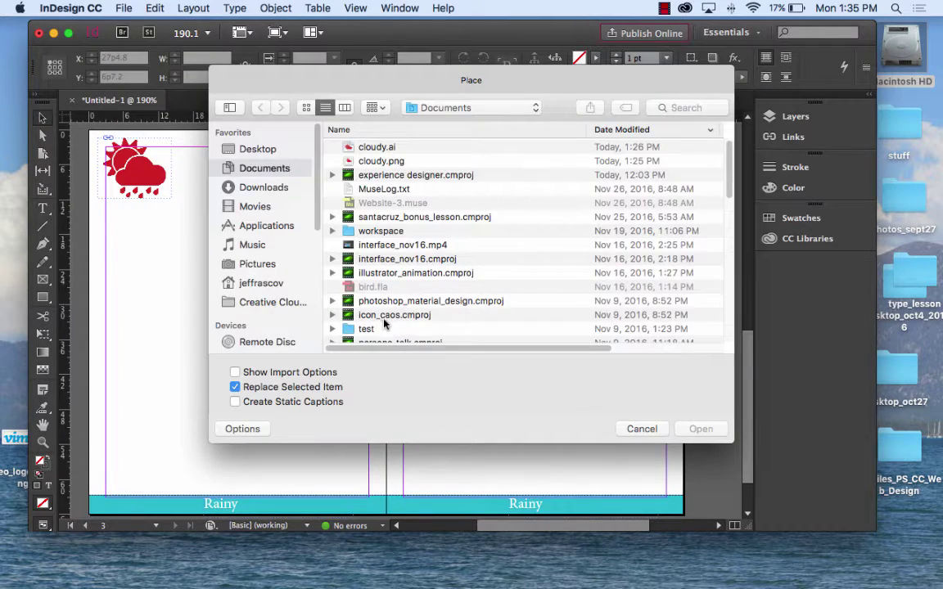
Place cloudy.png in a 24p1.8 × 23p4 frame near page 2's bottom, overlapping the Rainy band.
click(365, 160)
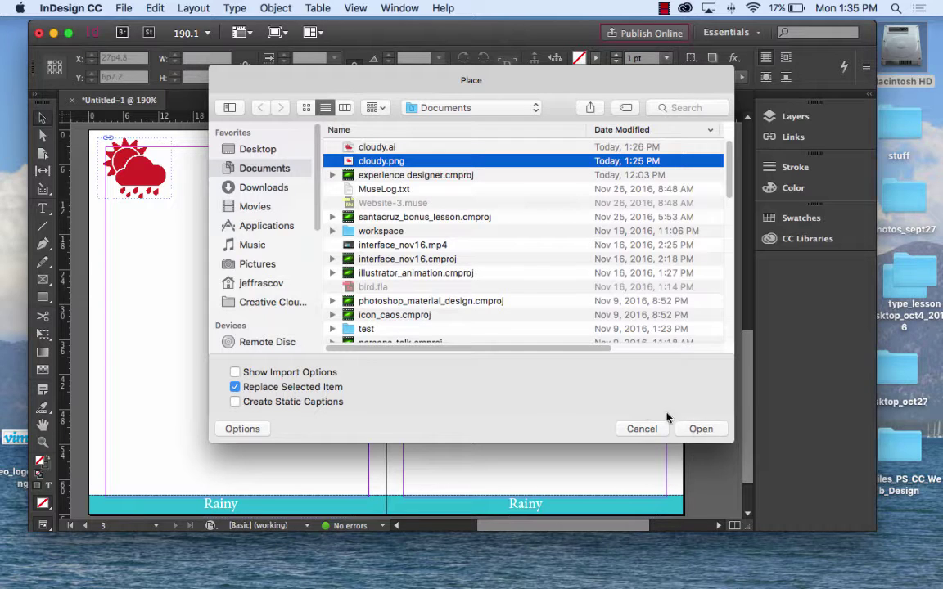
click(700, 428)
drag(120, 253, 318, 459)
scroll(317, 459, up, 10)
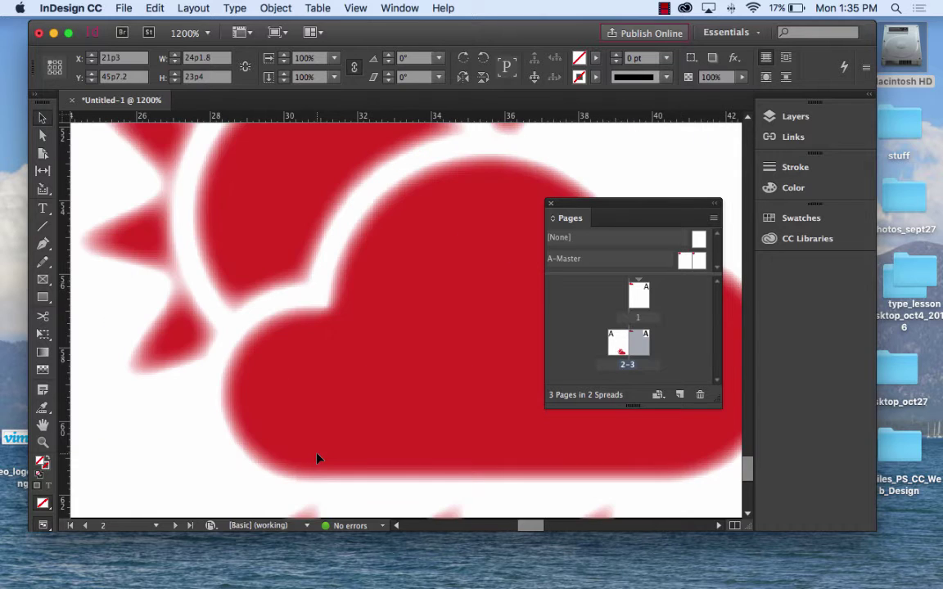
scroll(375, 376, down, 10)
scroll(375, 376, right, 4)
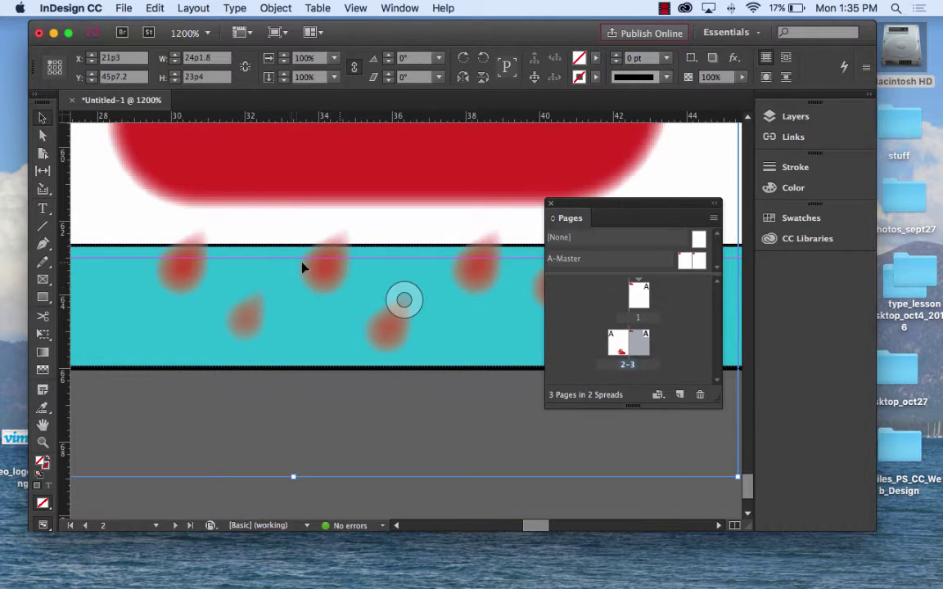
scroll(380, 260, down, 10)
Move the weather icon frame up near the page top, aligned with the left margin.
drag(405, 385, 297, 212)
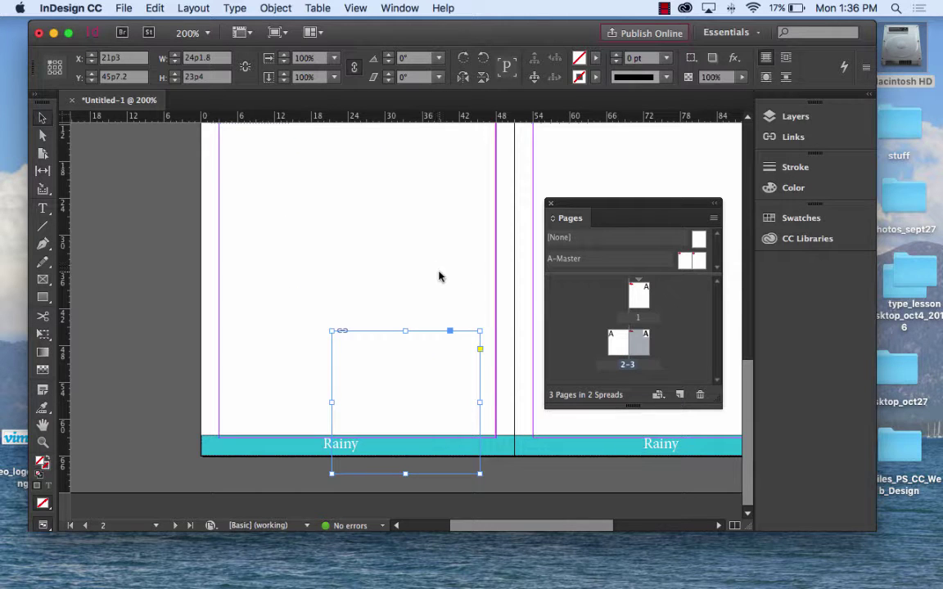
click(154, 8)
click(157, 26)
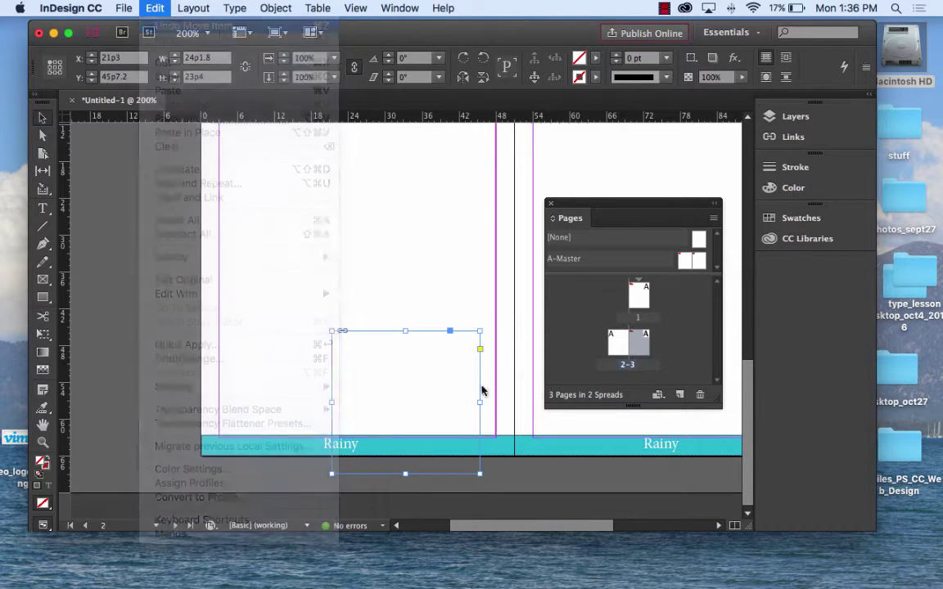
click(459, 334)
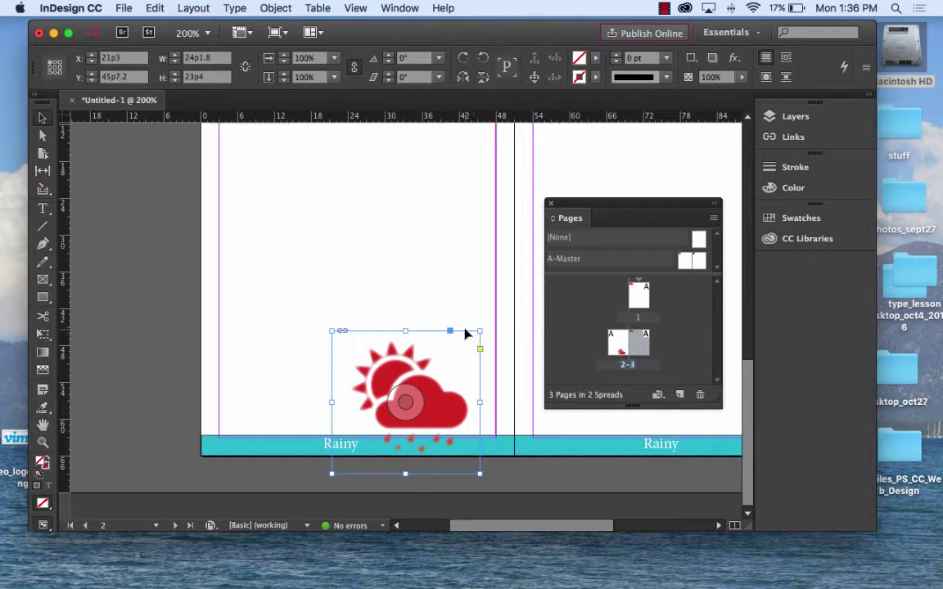
drag(370, 335, 279, 176)
drag(455, 218, 509, 301)
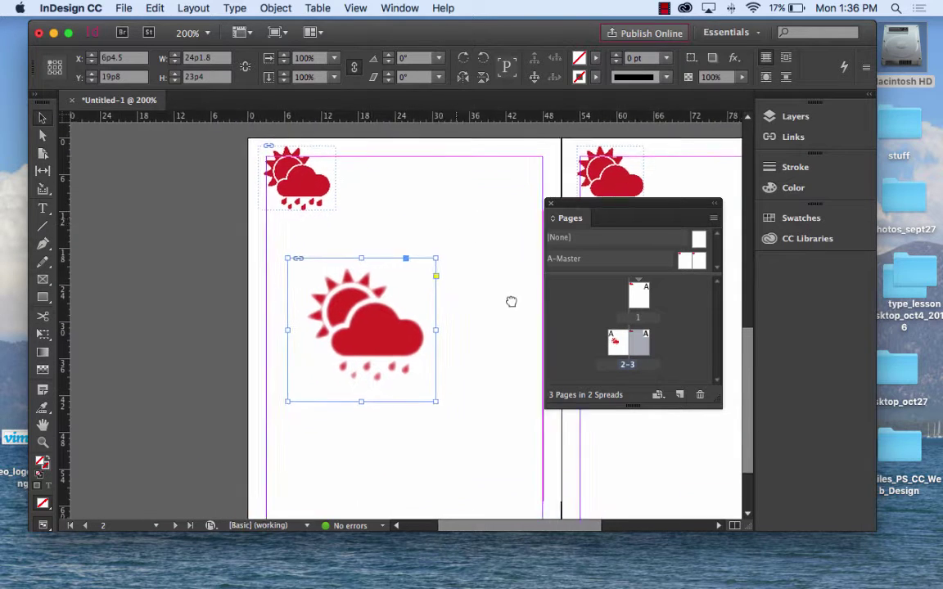
drag(369, 259, 366, 260)
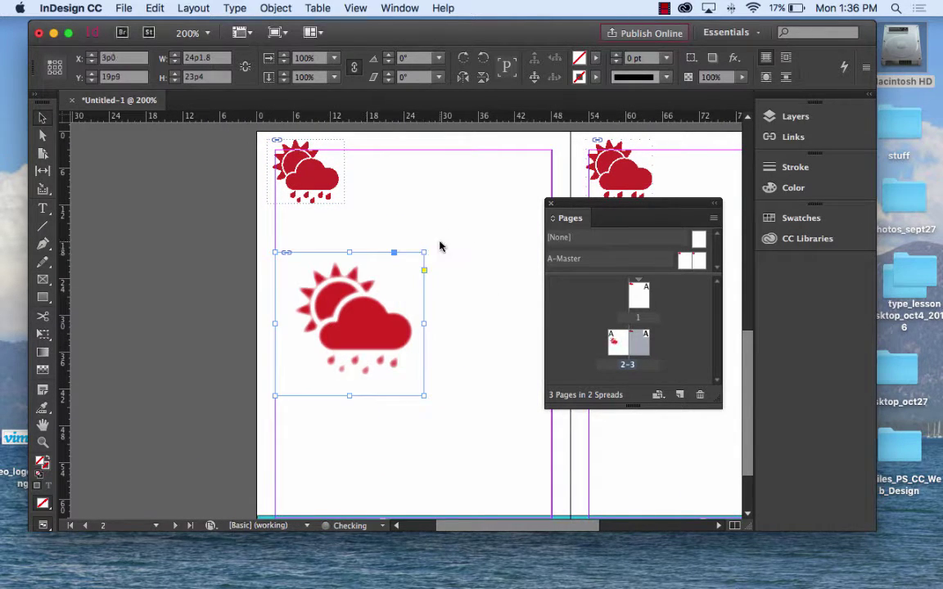
click(482, 242)
drag(571, 204, 694, 217)
Draw an empty text frame across the left page below the icon.
drag(800, 219, 938, 349)
drag(513, 255, 368, 232)
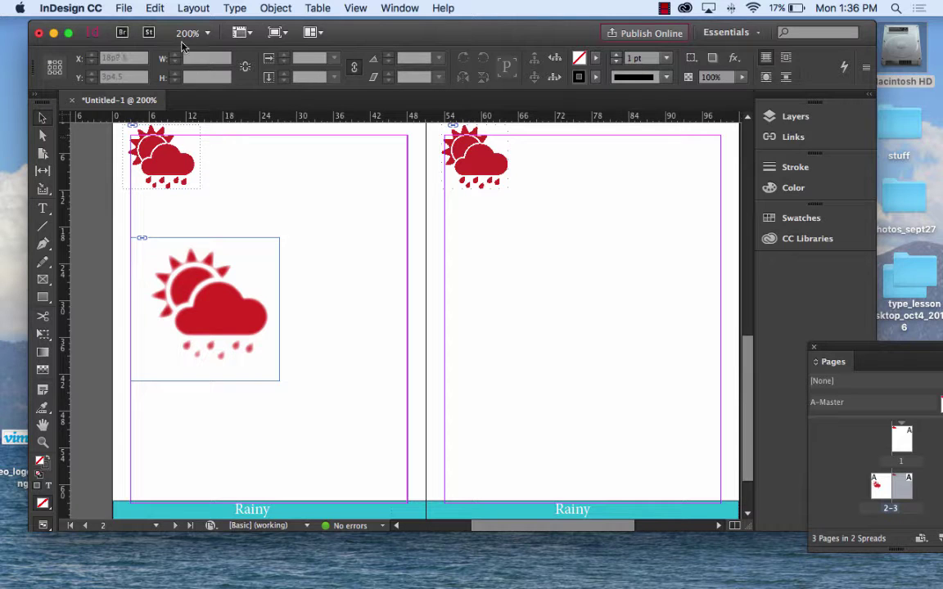
click(37, 211)
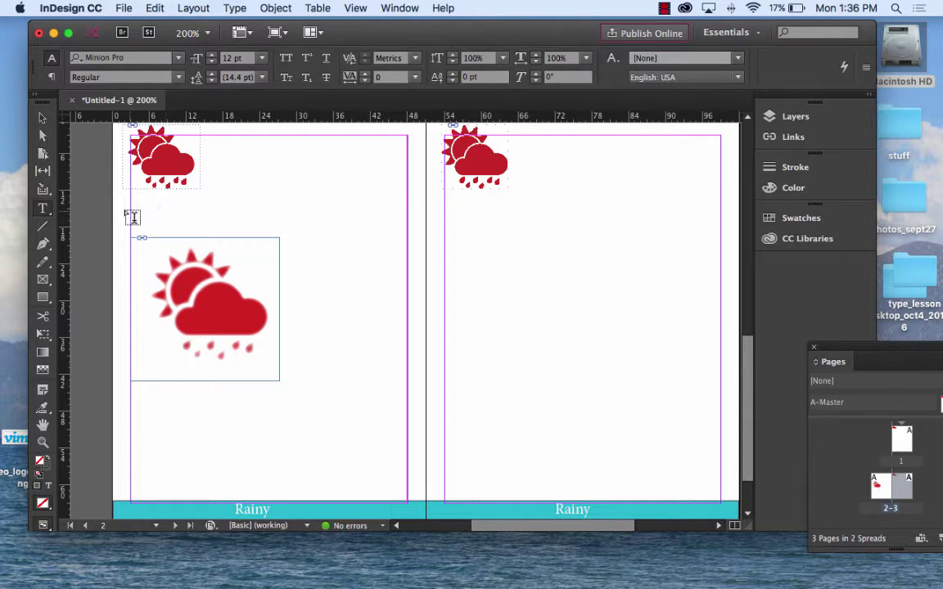
drag(131, 199, 407, 492)
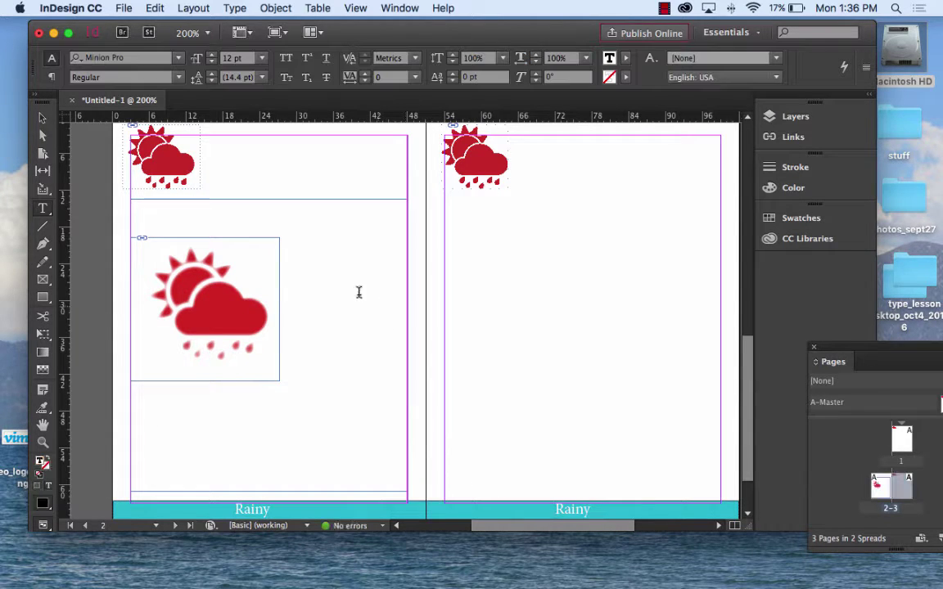
Open a new Firefox window and go to wikipedia.org.
mouse_move(495, 576)
click(399, 568)
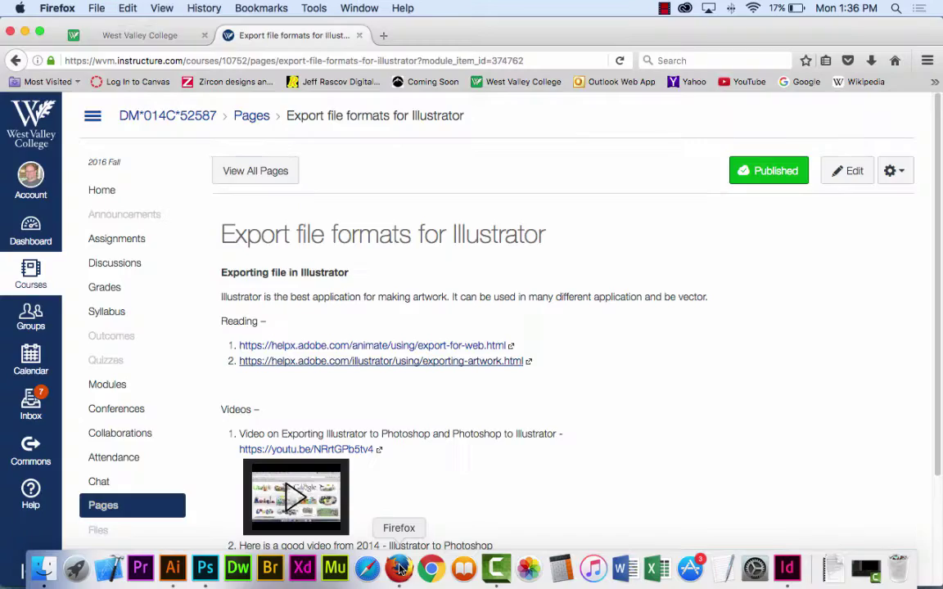
click(95, 8)
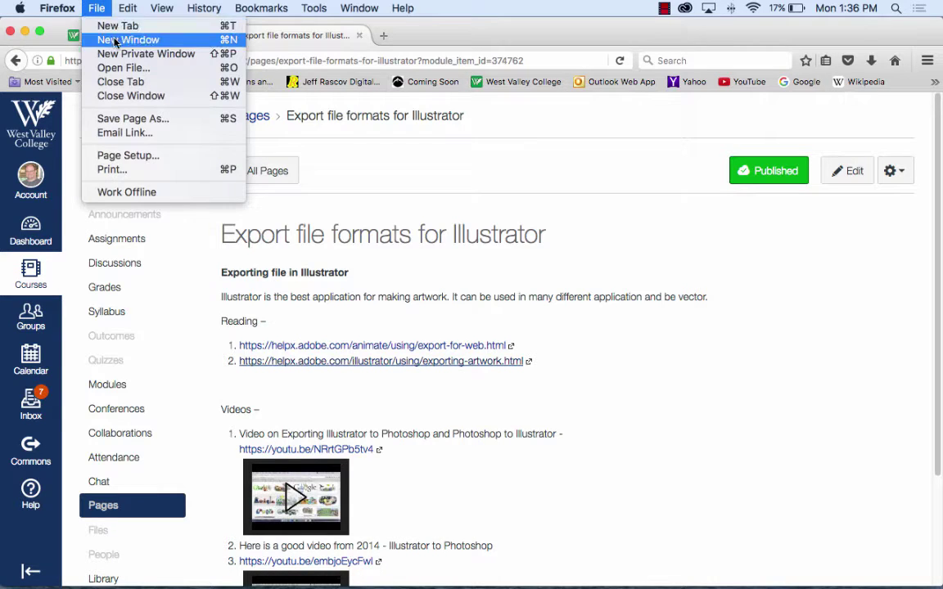
click(122, 35)
click(288, 60)
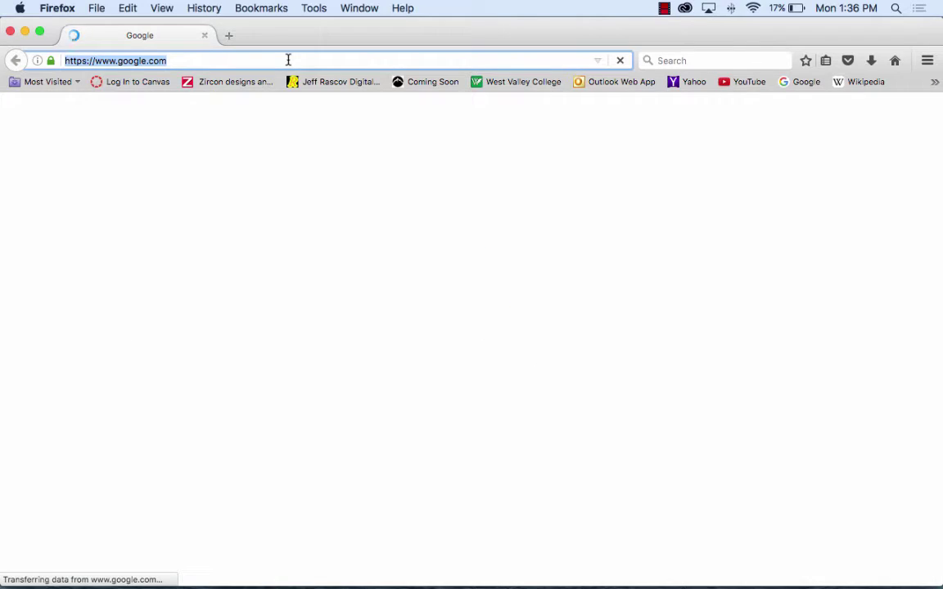
text(wikipedia.o)
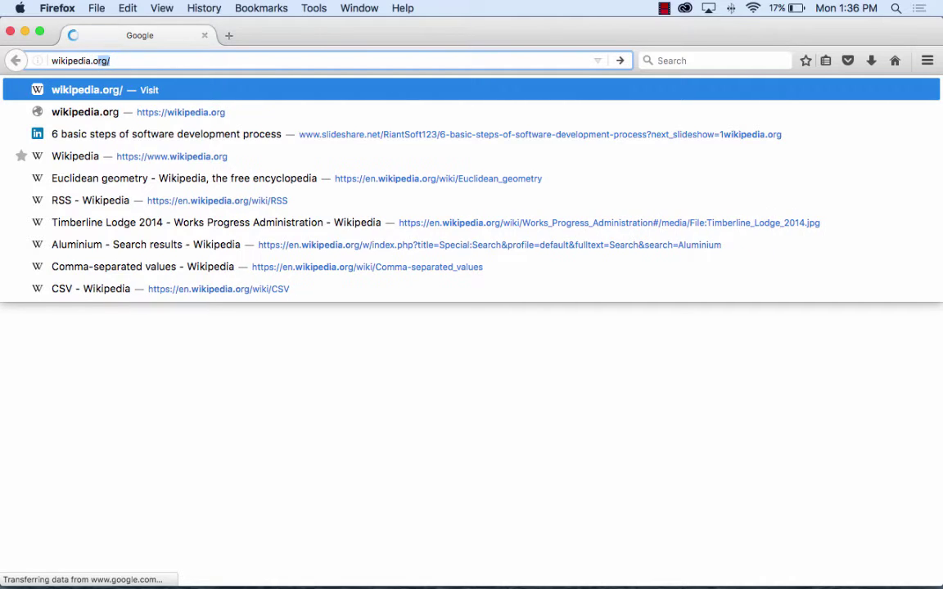
key(Return)
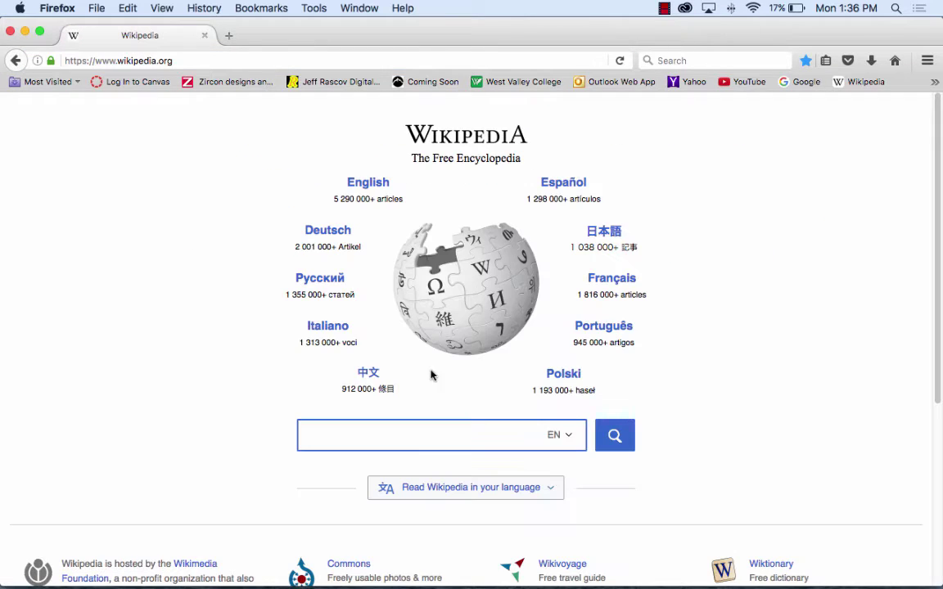
Search Wikipedia for 'rain', select the article's intro text, and rearrange the browser windows.
text(rain)
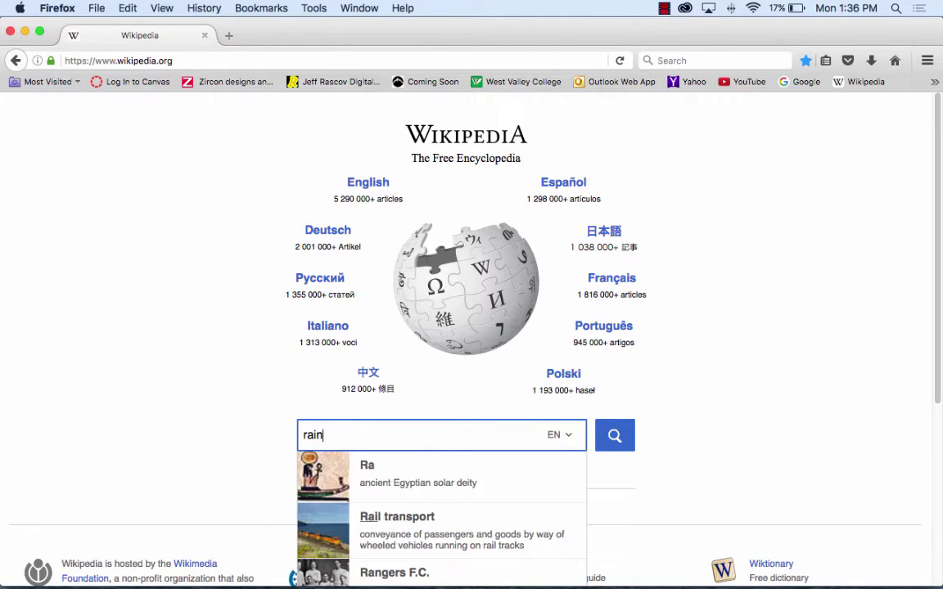
click(613, 441)
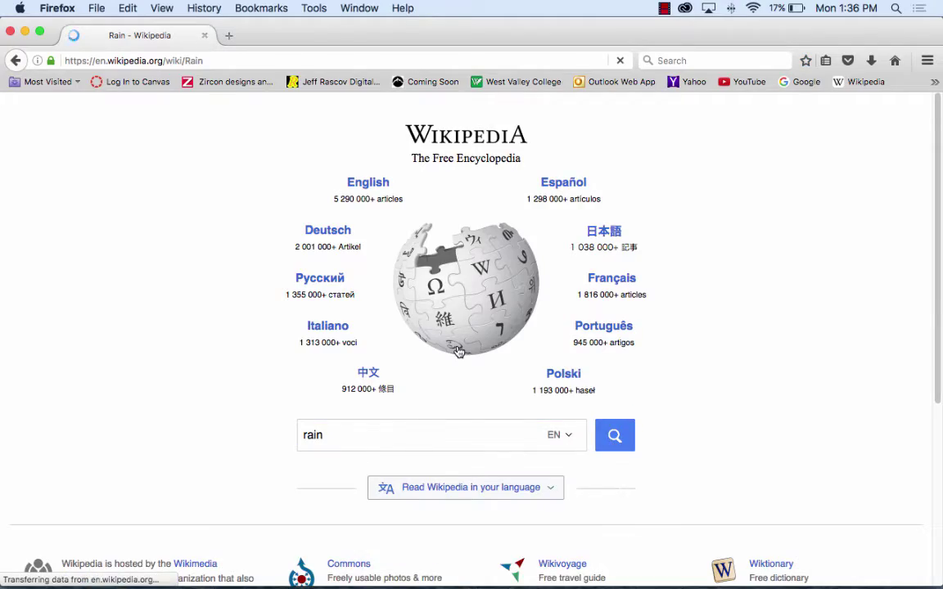
scroll(508, 425, down, 8)
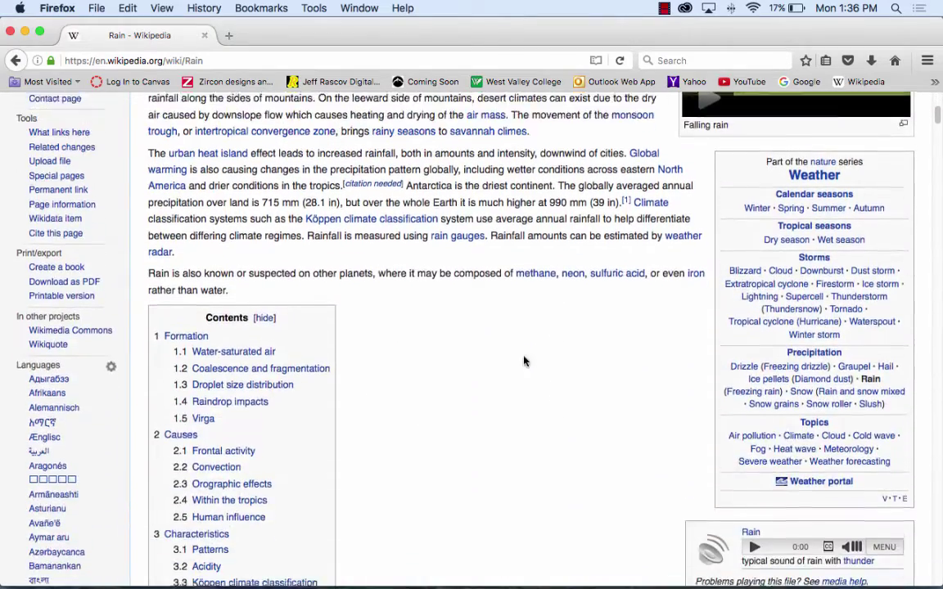
drag(230, 246, 142, 257)
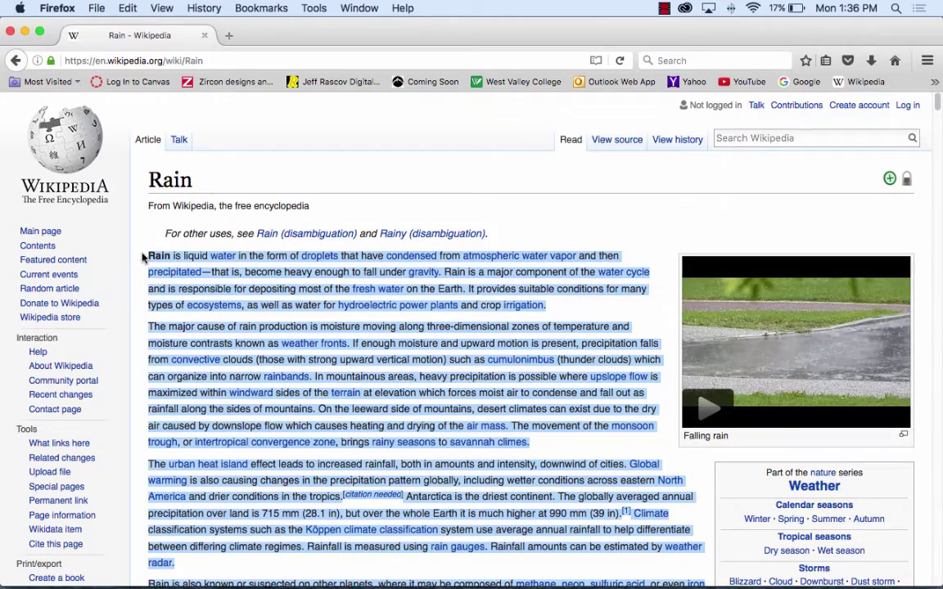
drag(298, 36, 514, 49)
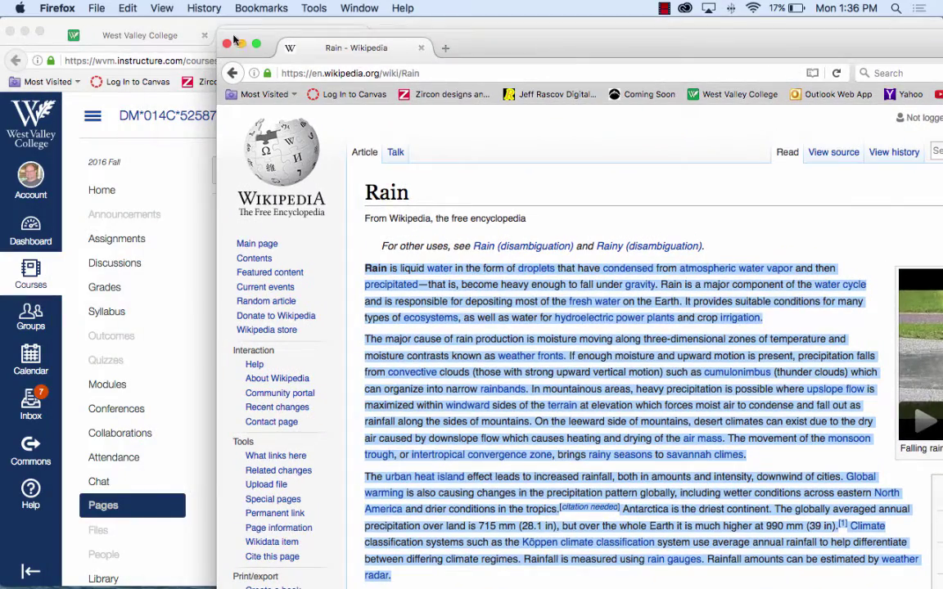
drag(166, 26, 657, 100)
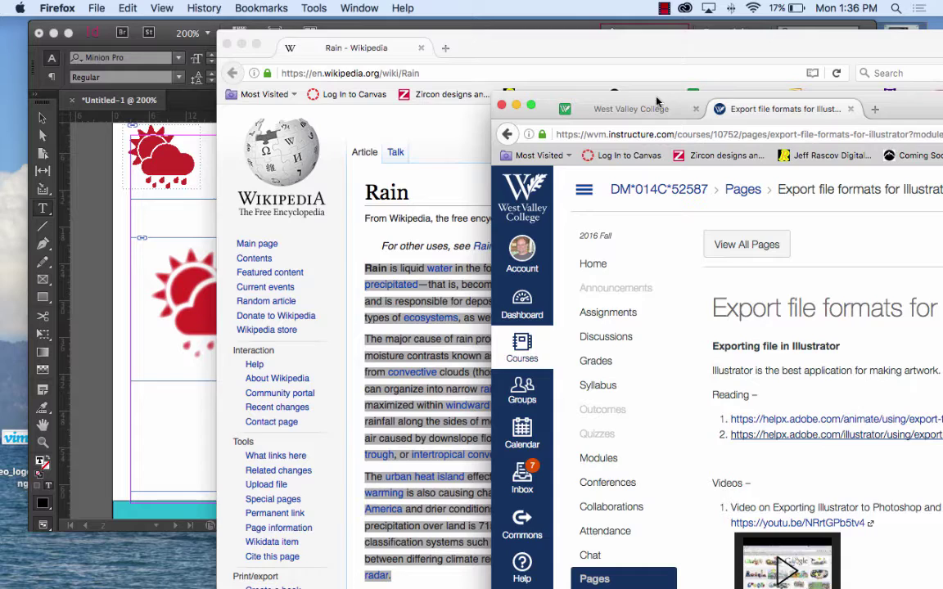
Paste the Wikipedia Rain text into page 2's frame at 18 pt type size.
click(152, 334)
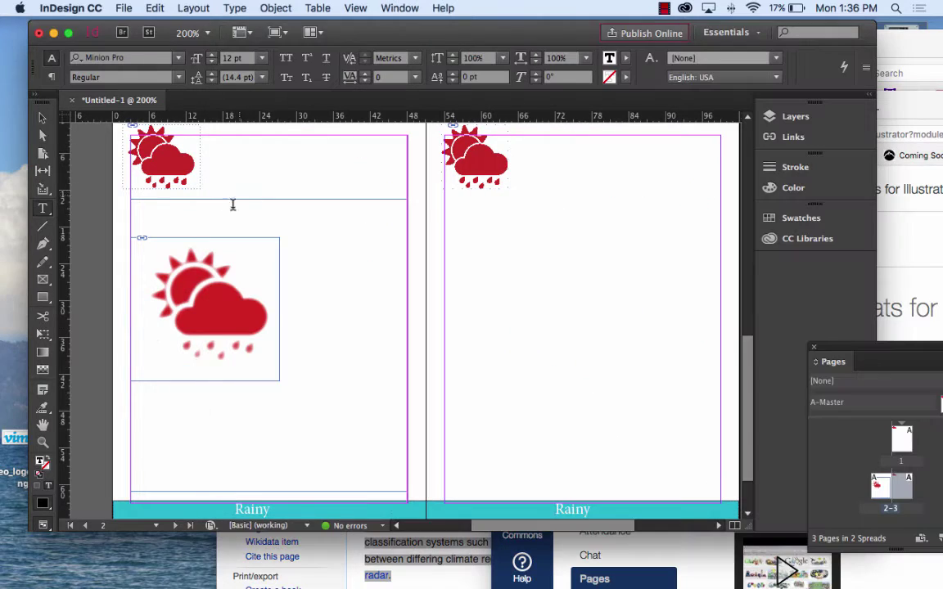
click(262, 58)
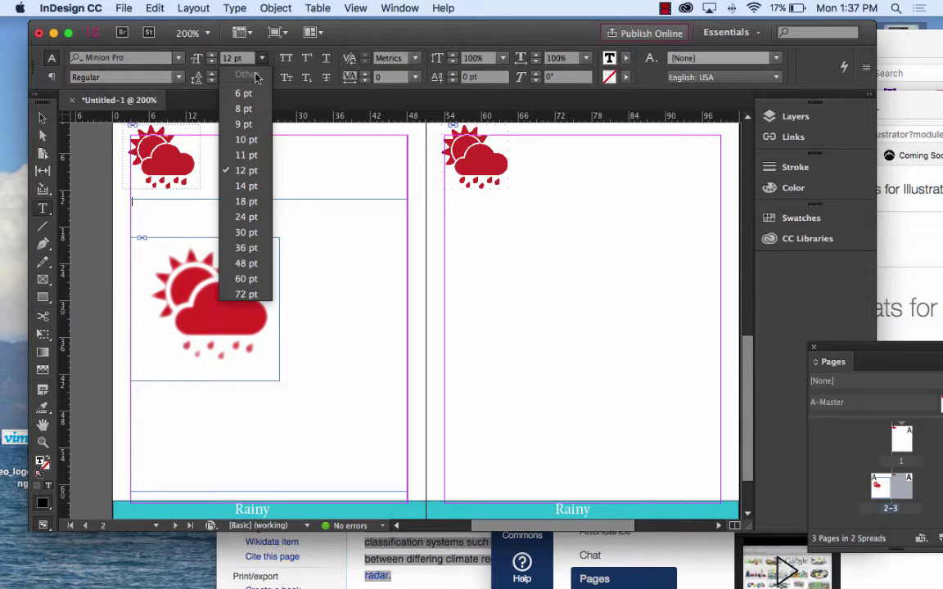
click(246, 201)
key(cmd+v)
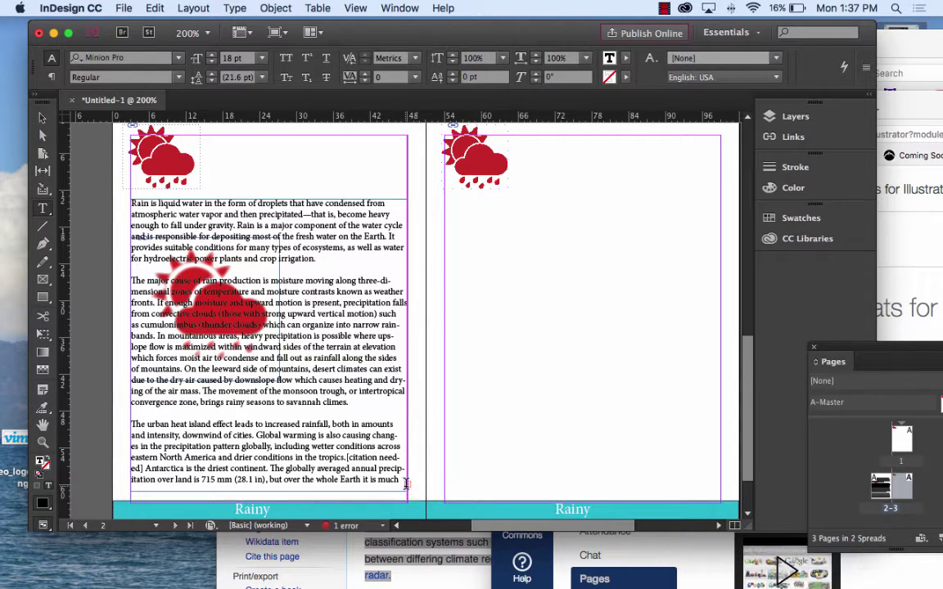
click(43, 117)
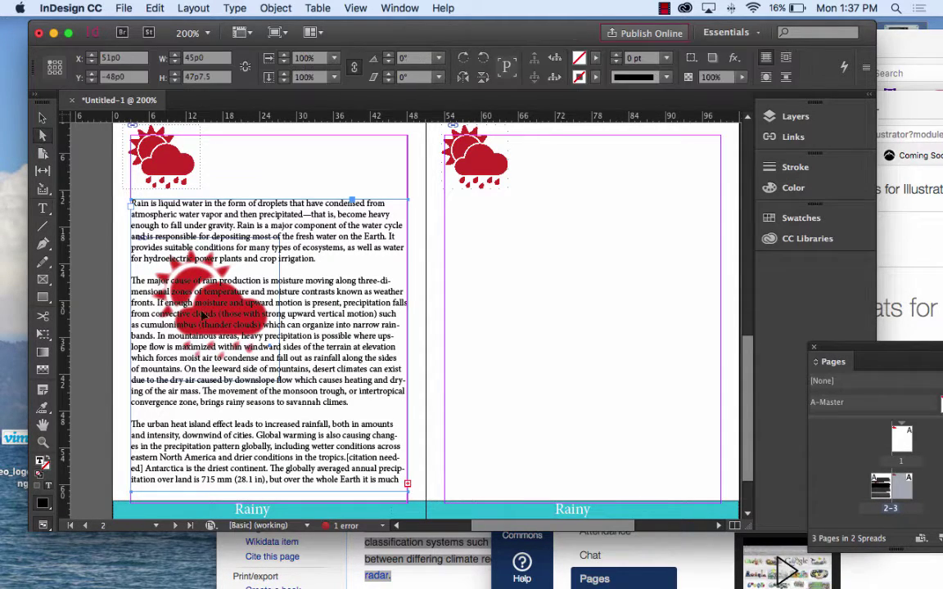
Thread the overset Rain text from page 2 into a linked frame on page 3.
click(408, 485)
click(446, 201)
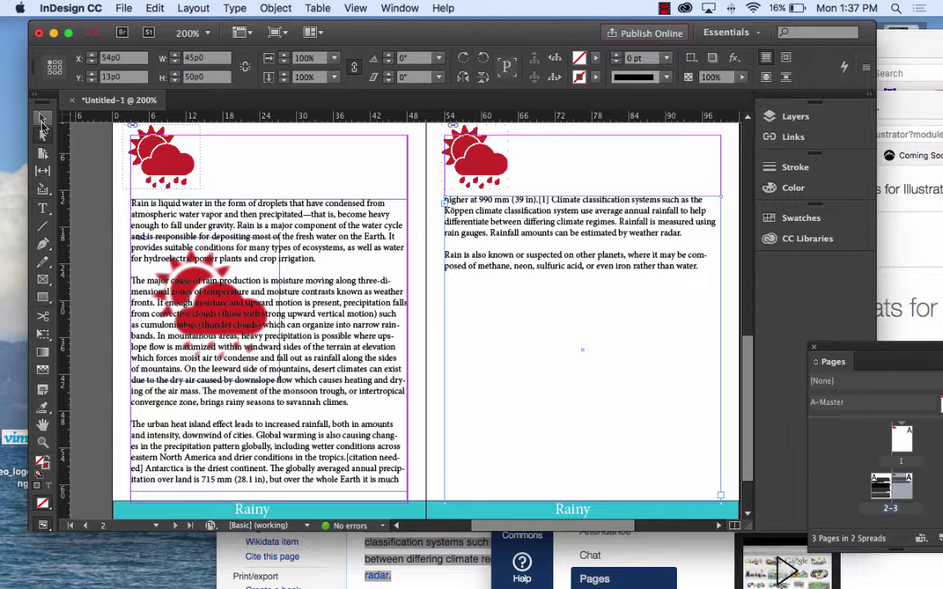
key(a)
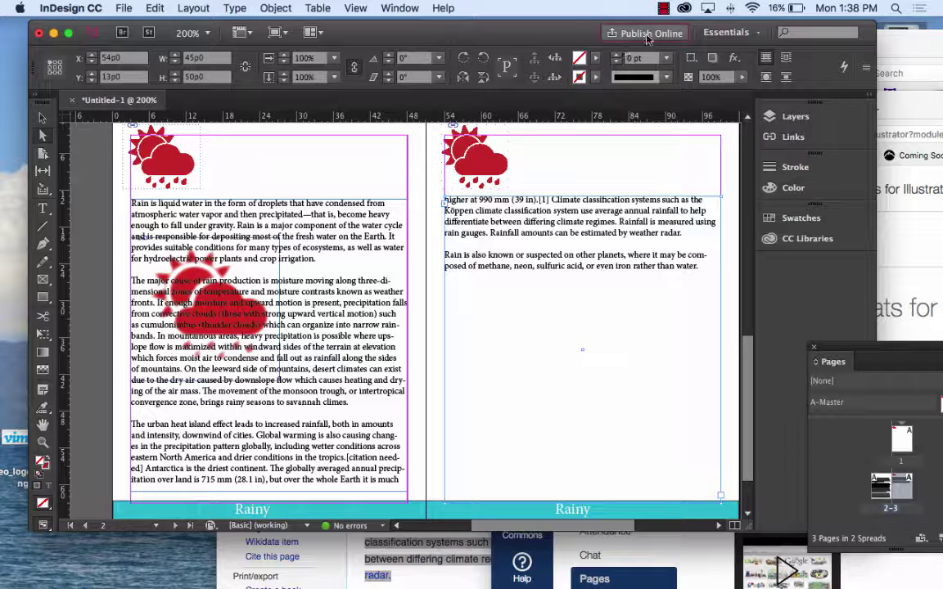
mouse_move(645, 41)
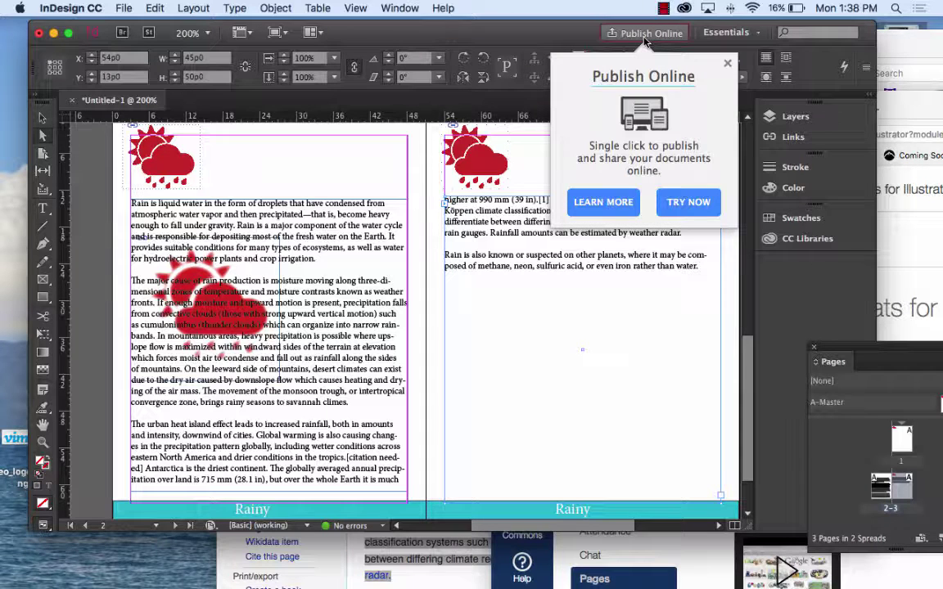